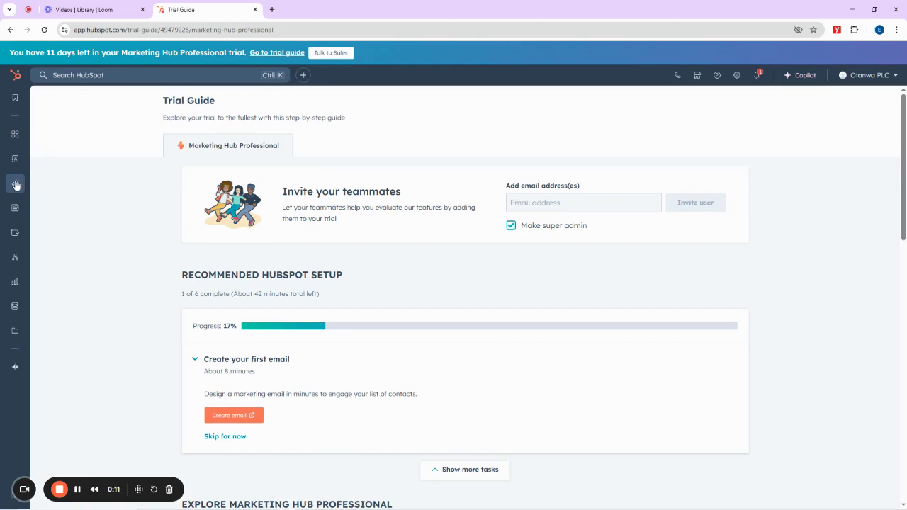
Open the Marketing section's Forms page in a new browser tab and switch to that tab
{"action": "left_click", "coordinate": [15, 185]}
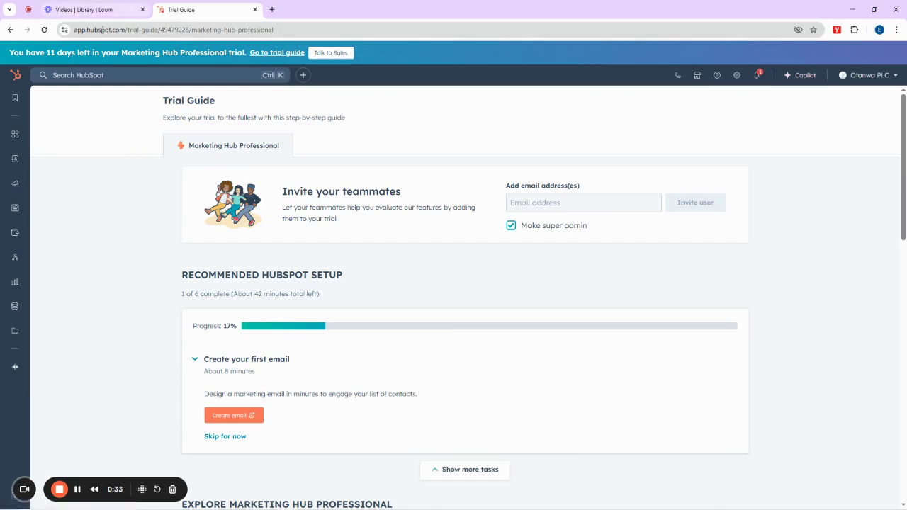
{"action": "mouse_move", "coordinate": [18, 185]}
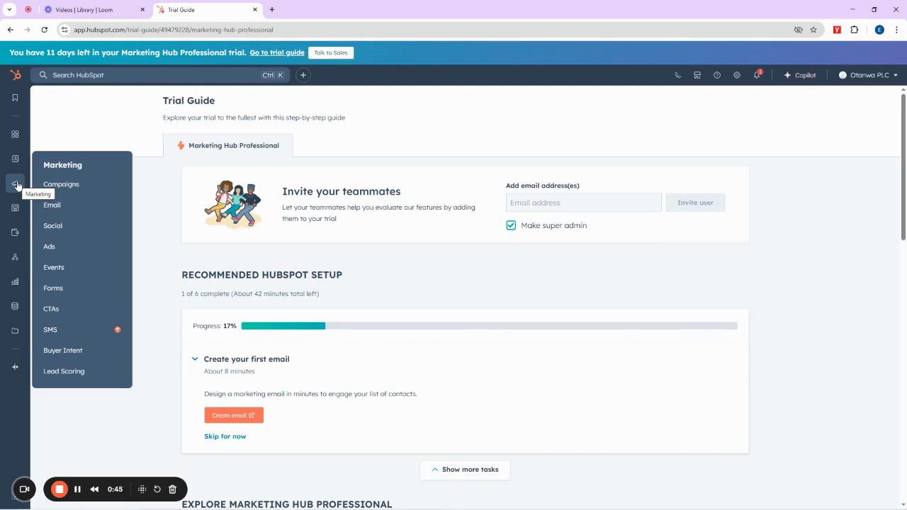
{"action": "right_click", "coordinate": [58, 292]}
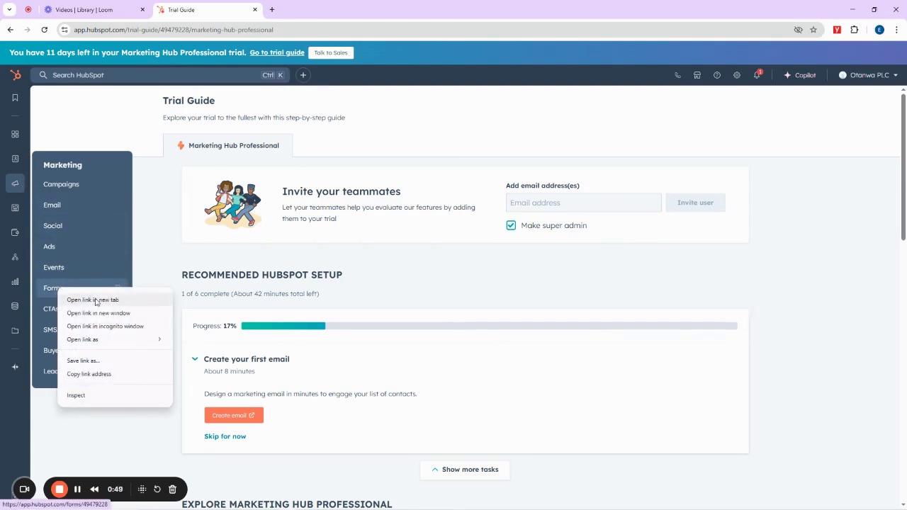
{"action": "left_click", "coordinate": [97, 298]}
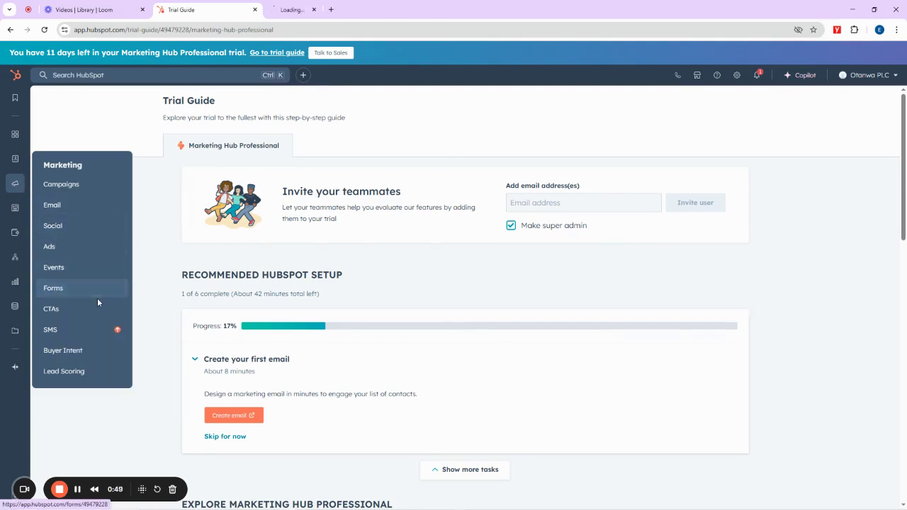
{"action": "left_click", "coordinate": [296, 3]}
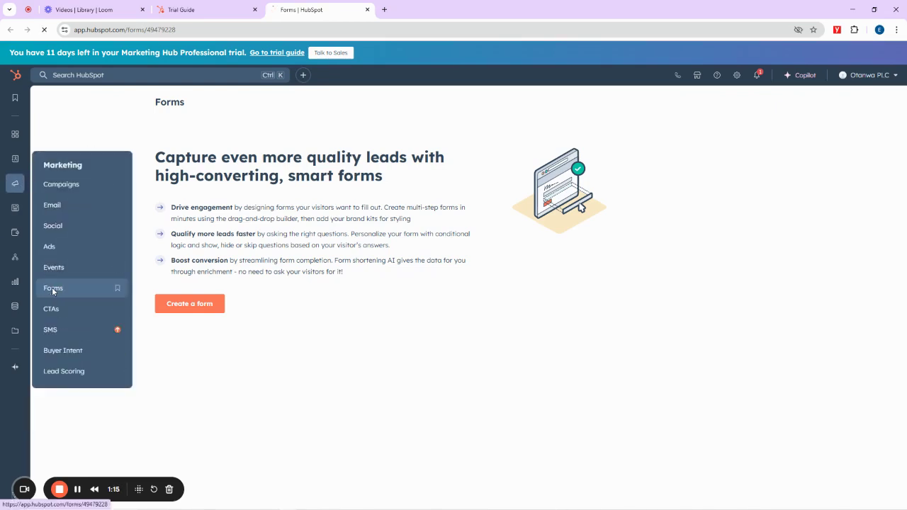
{"action": "left_click", "coordinate": [85, 288]}
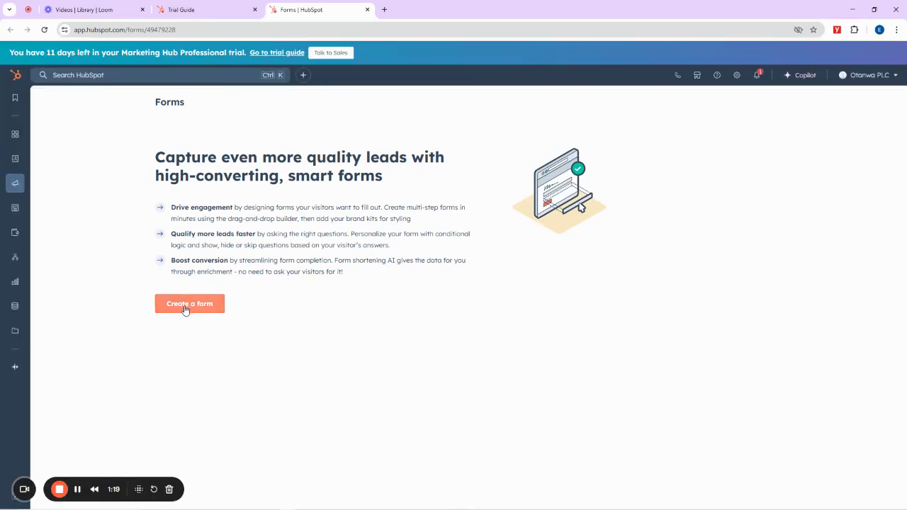
Start creating a form, choosing the "I'll setup myself" option
{"action": "left_click", "coordinate": [185, 305]}
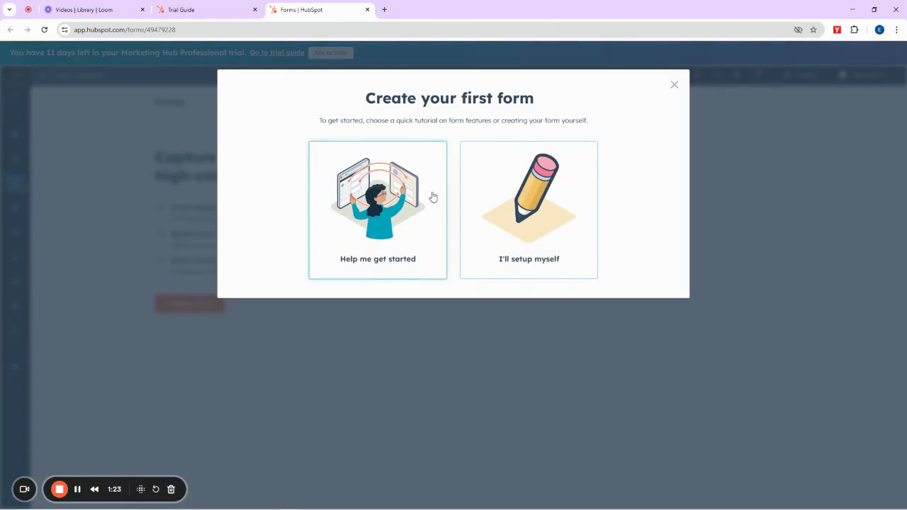
{"action": "left_click_drag", "start_coordinate": [376, 99], "coordinate": [551, 96]}
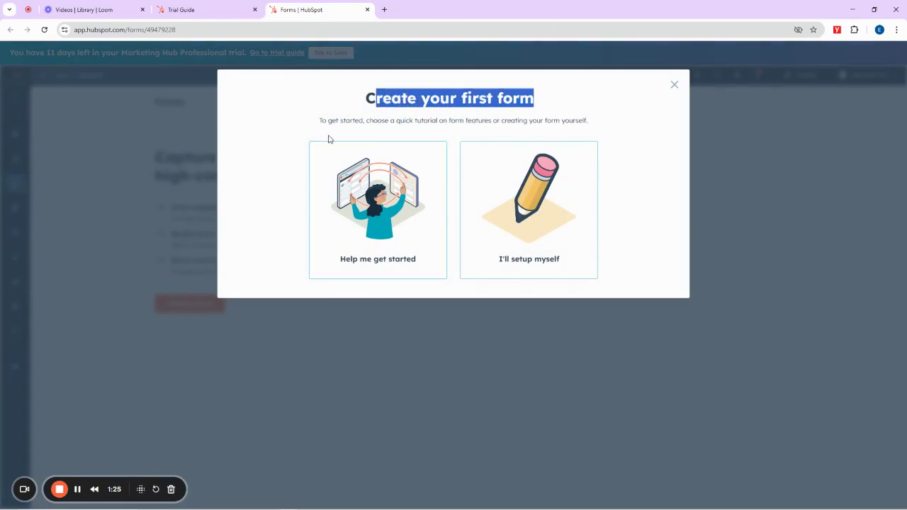
{"action": "left_click_drag", "start_coordinate": [319, 120], "coordinate": [554, 129]}
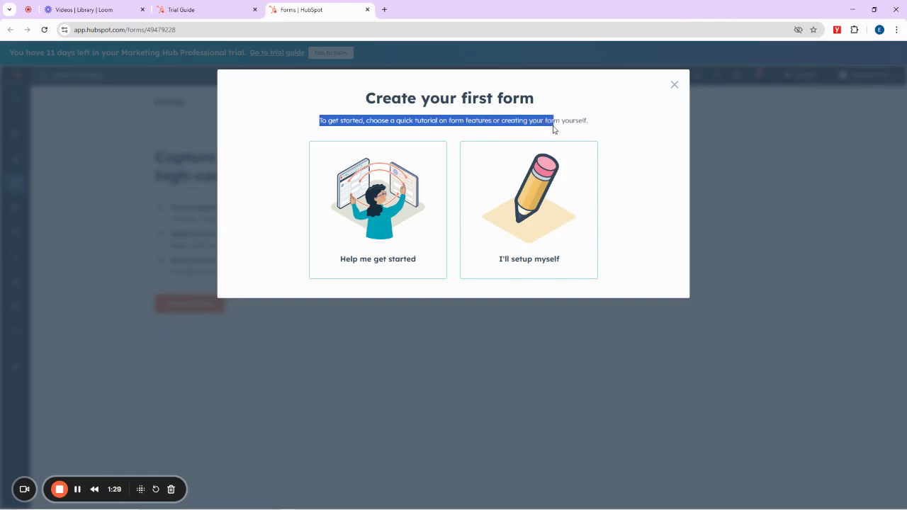
{"action": "left_click", "coordinate": [607, 134]}
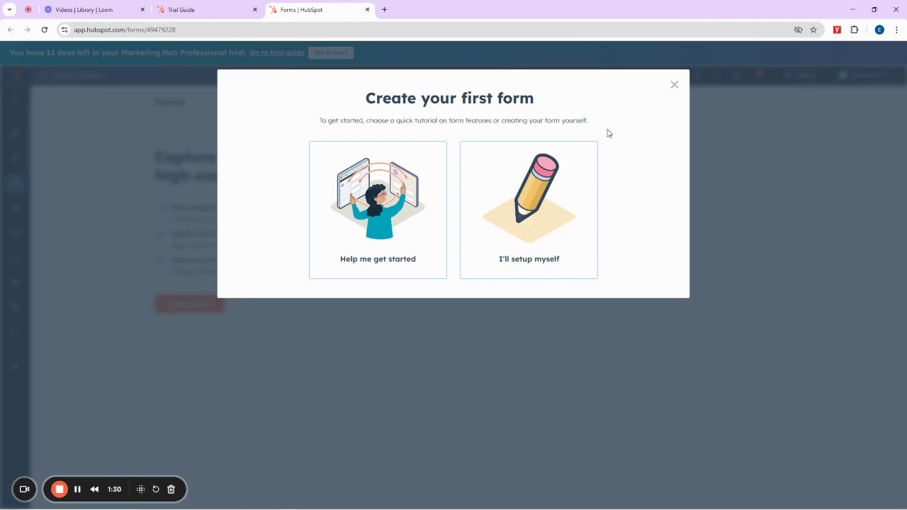
{"action": "left_click", "coordinate": [528, 248]}
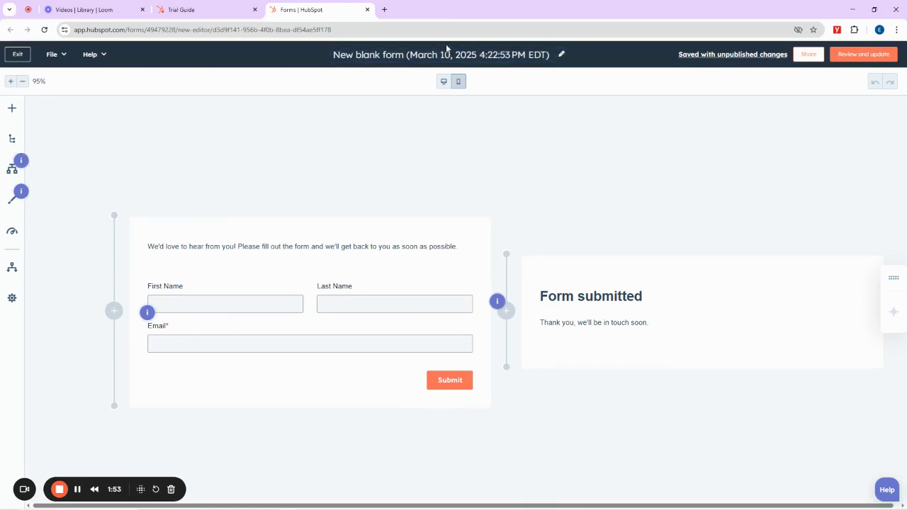
Switch the form preview to desktop and rename the form "Otanwa Business form"
{"action": "left_click", "coordinate": [443, 81]}
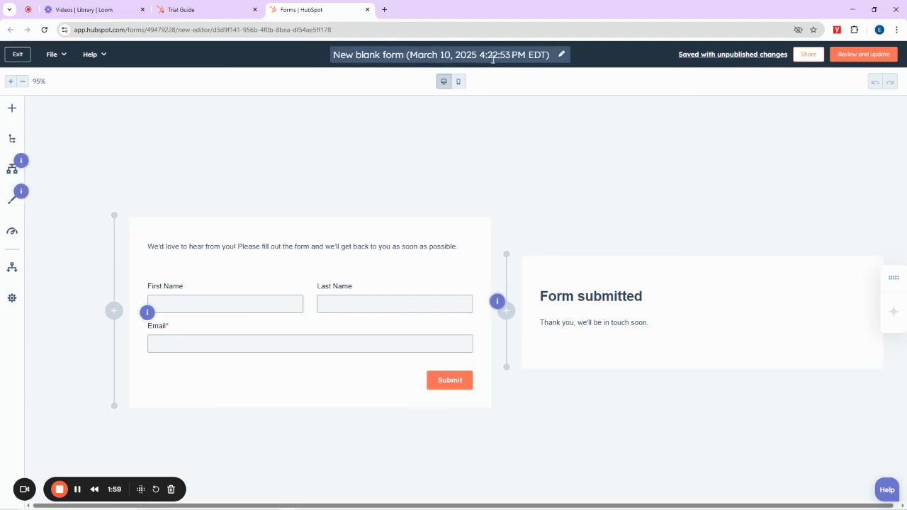
{"action": "left_click", "coordinate": [556, 57]}
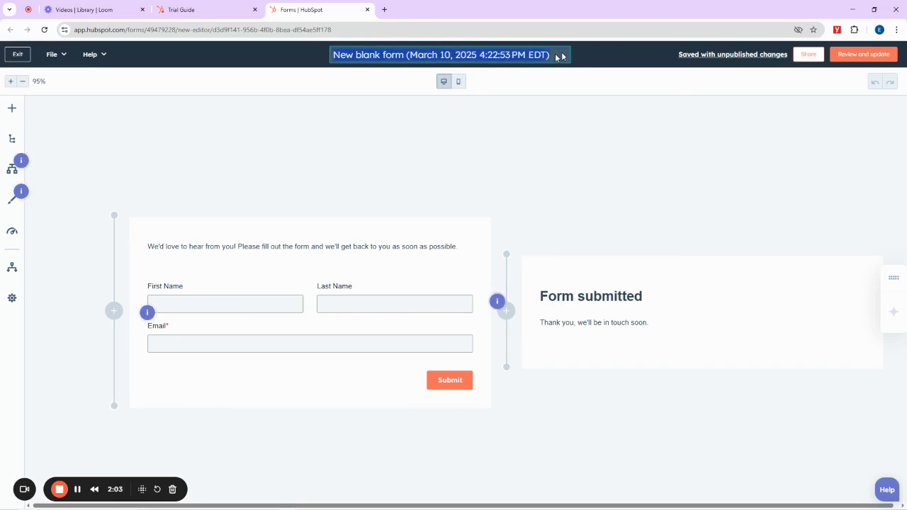
{"action": "key", "text": "BackSpace"}
{"action": "type", "text": "O"}
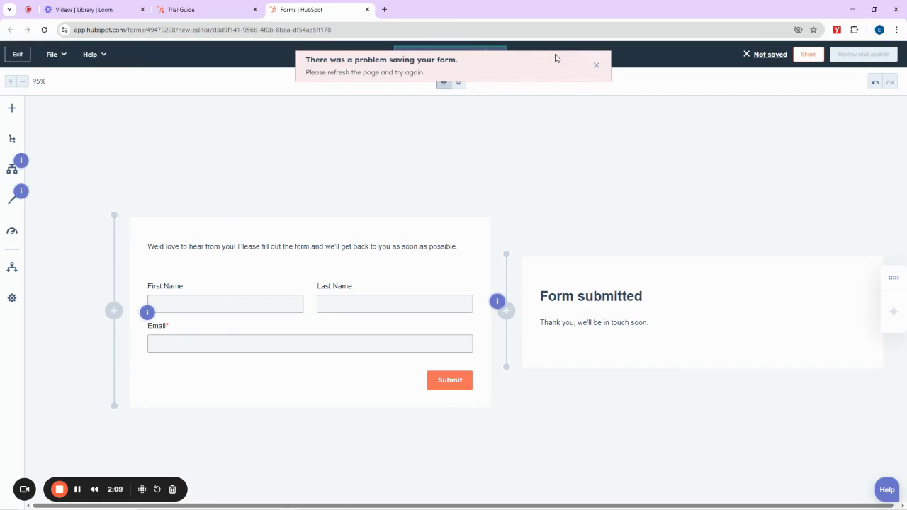
Dismiss the saving error and reload the form editor with the page language set to English
{"action": "left_click", "coordinate": [595, 66]}
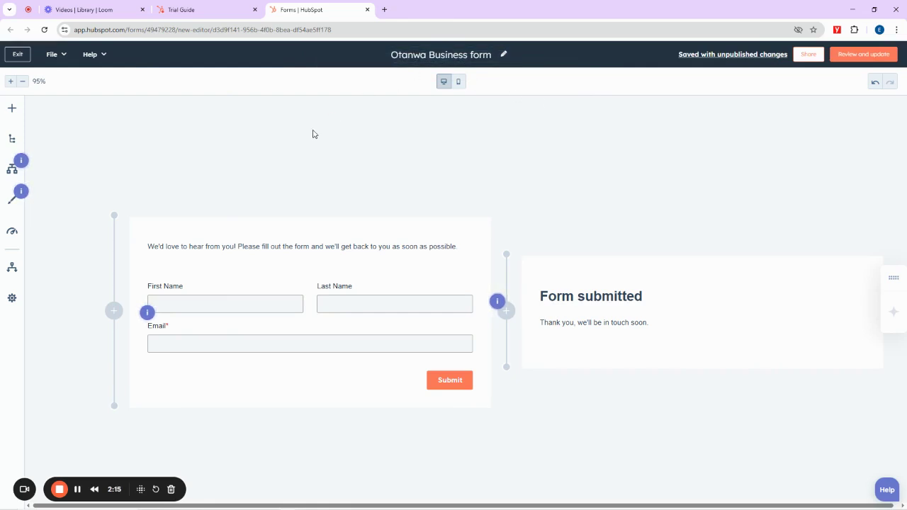
{"action": "left_click", "coordinate": [47, 34]}
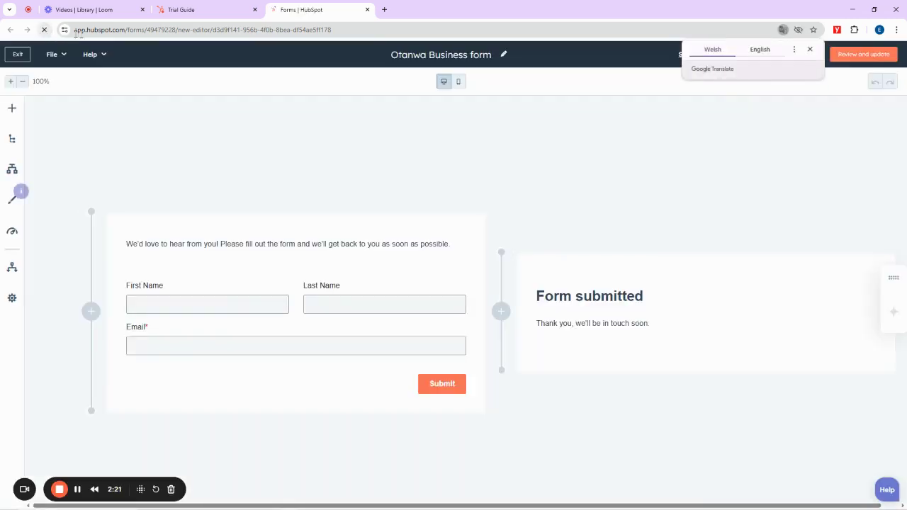
{"action": "left_click", "coordinate": [759, 50]}
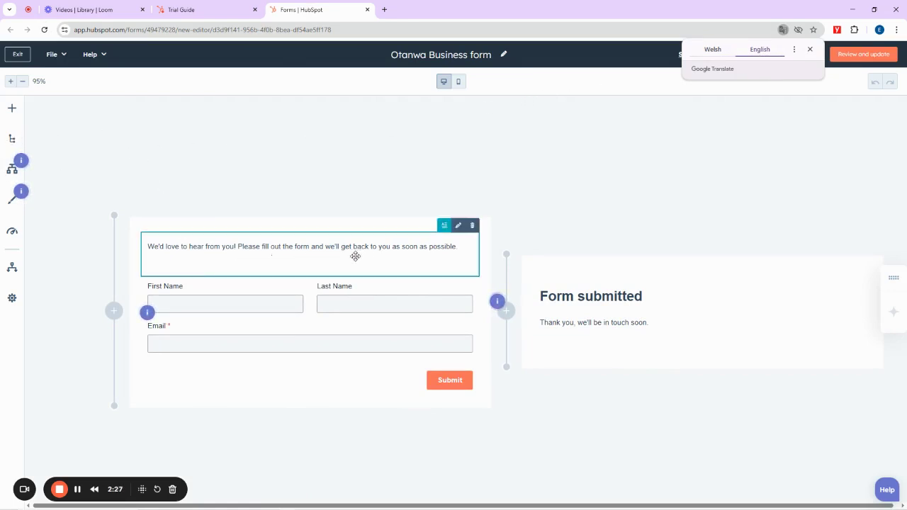
Add a Phone number field to the form directly below the Email field
{"action": "left_click", "coordinate": [235, 250]}
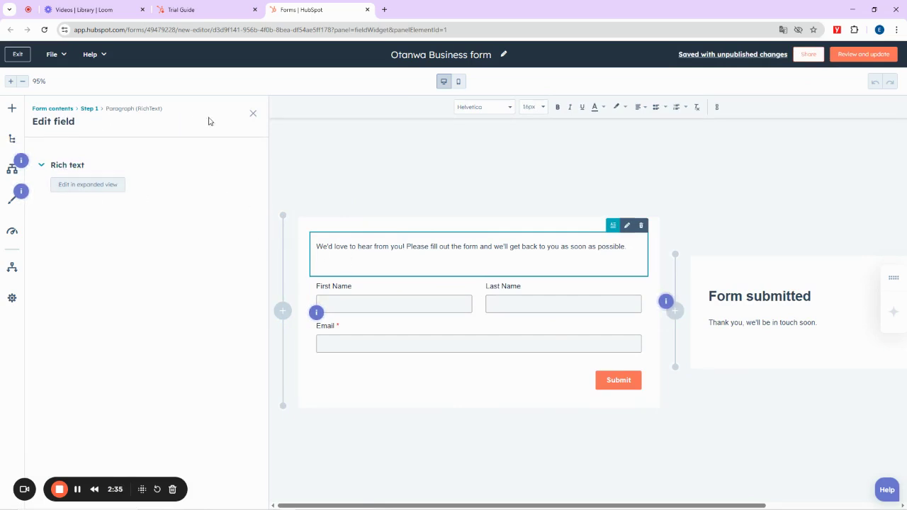
{"action": "left_click", "coordinate": [253, 117]}
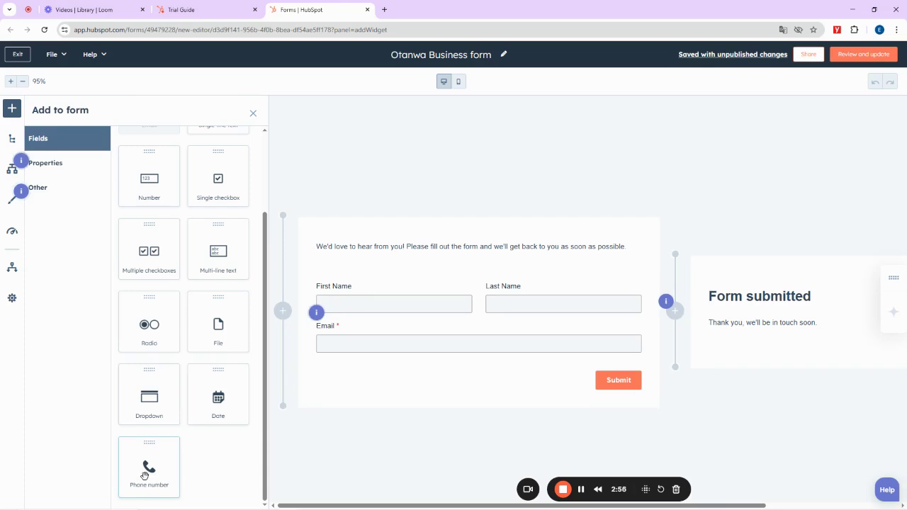
{"action": "left_click_drag", "start_coordinate": [145, 476], "coordinate": [371, 362]}
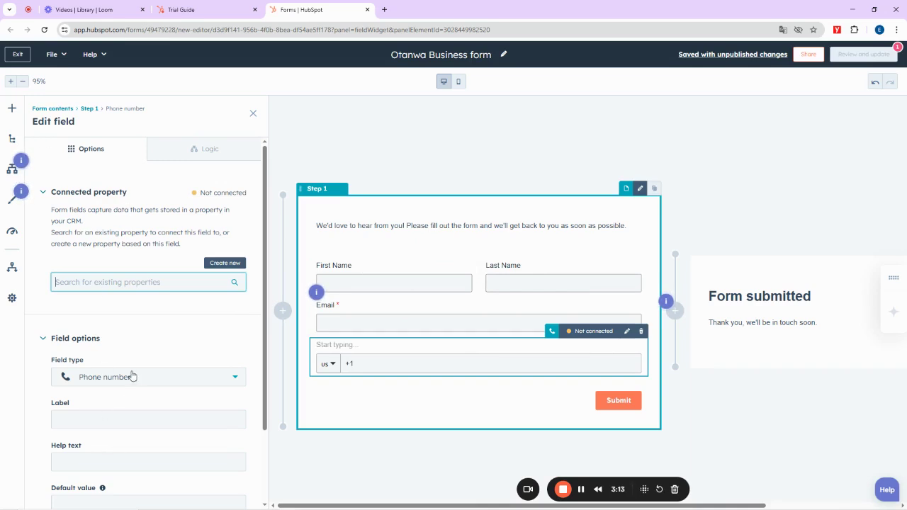
{"action": "scroll", "coordinate": [132, 376], "scroll_direction": "down", "scroll_amount": 2}
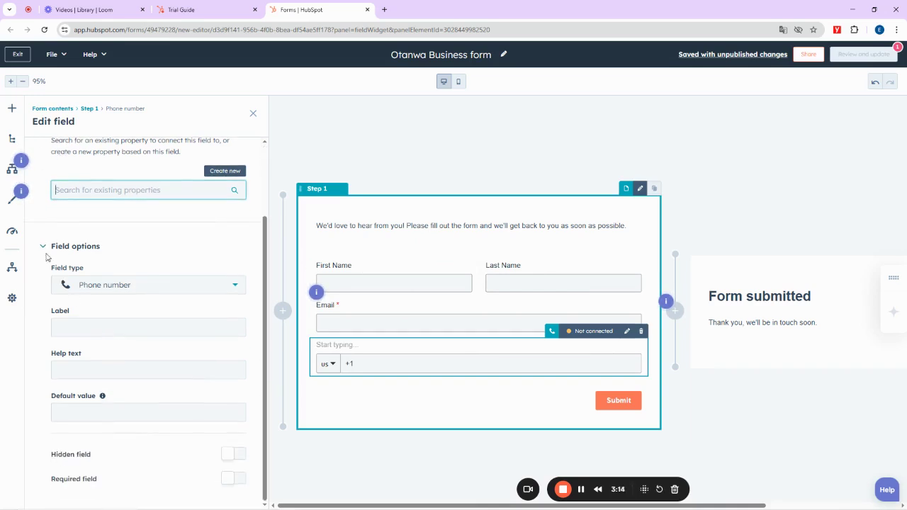
Add a Multi-line text field below the phone number field and label it "What is the name of your village?"
{"action": "left_click", "coordinate": [11, 110]}
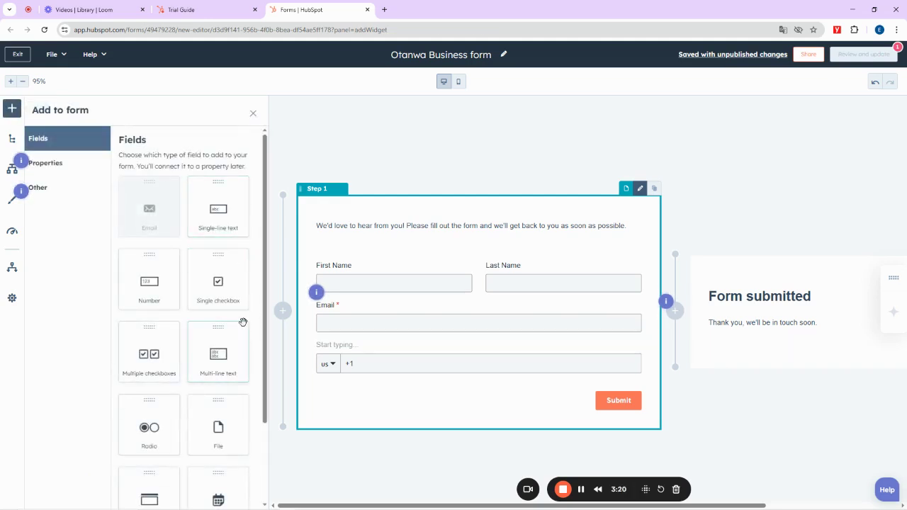
{"action": "scroll", "coordinate": [243, 322], "scroll_direction": "down", "scroll_amount": 2}
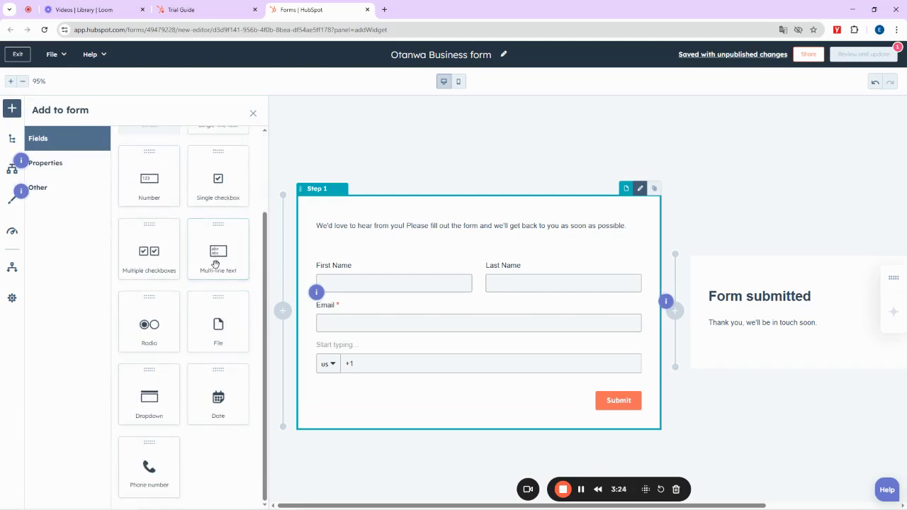
{"action": "left_click_drag", "start_coordinate": [217, 262], "coordinate": [380, 377]}
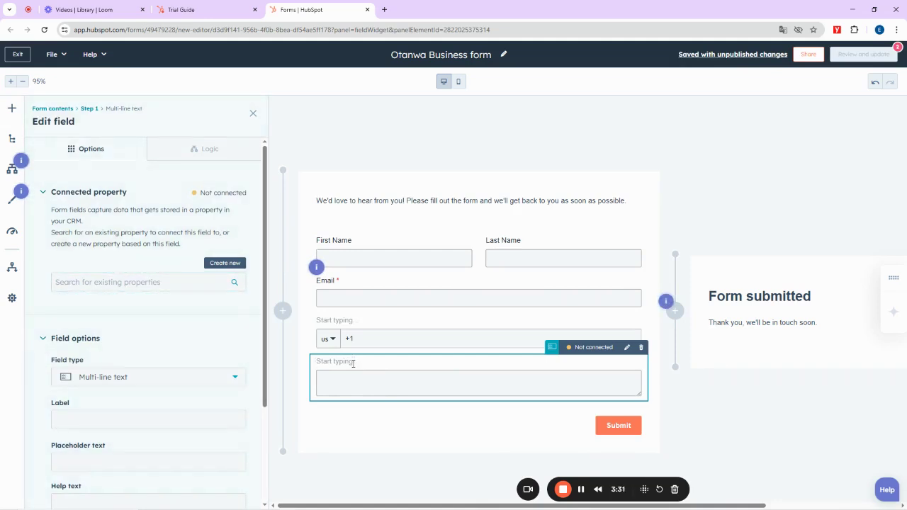
{"action": "type", "text": "What"}
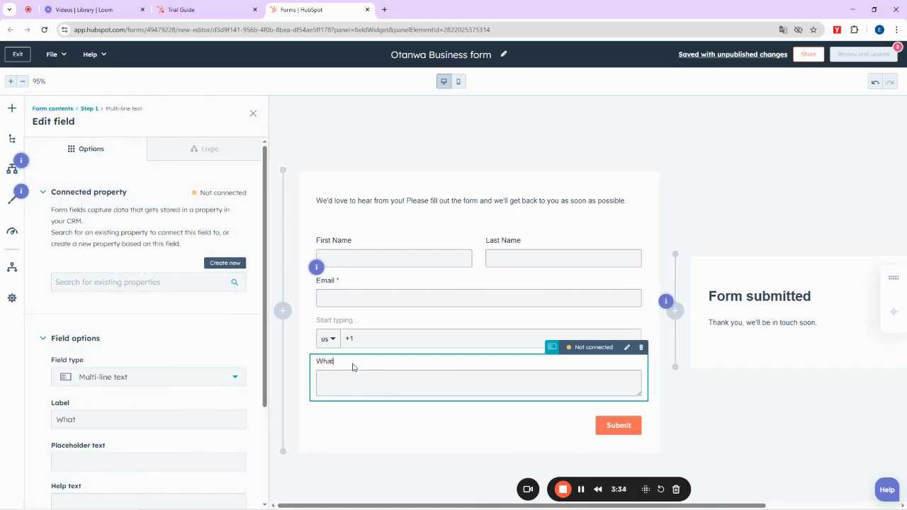
{"action": "type", "text": " is "}
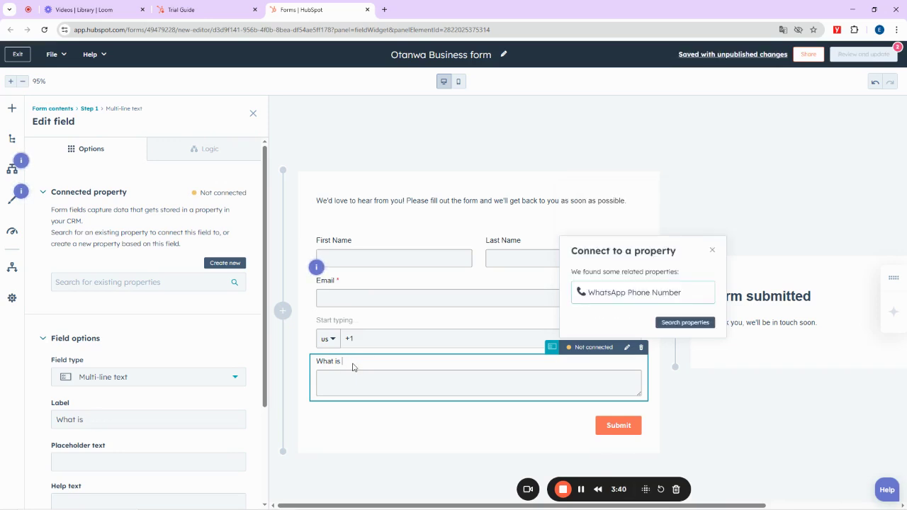
{"action": "type", "text": "your the nameo"}
{"action": "type", "text": "f your village?"}
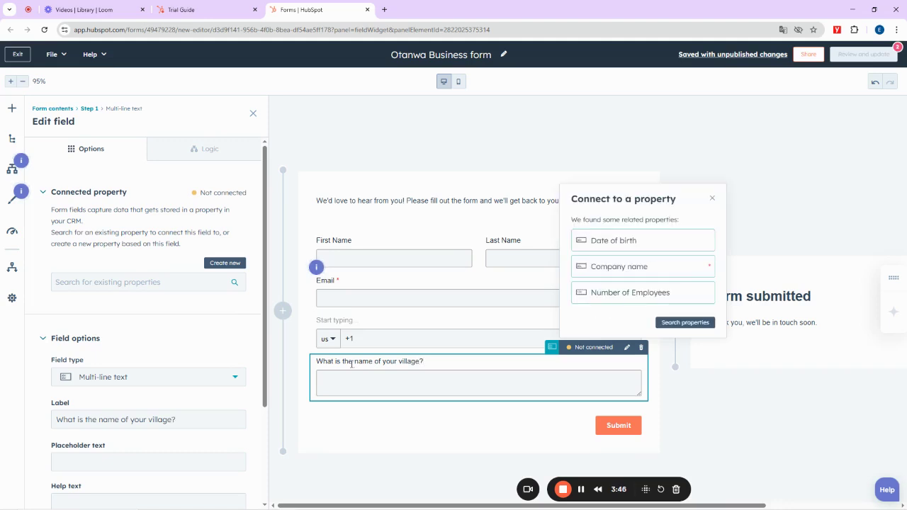
Label the phone number field "Your Whatsapp Number" without connecting it to a suggested property
{"action": "left_click", "coordinate": [352, 322]}
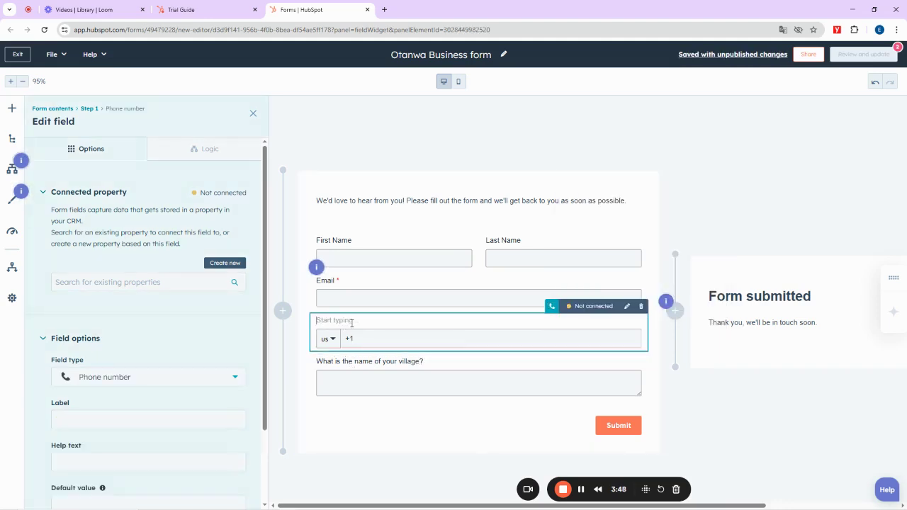
{"action": "type", "text": "You"}
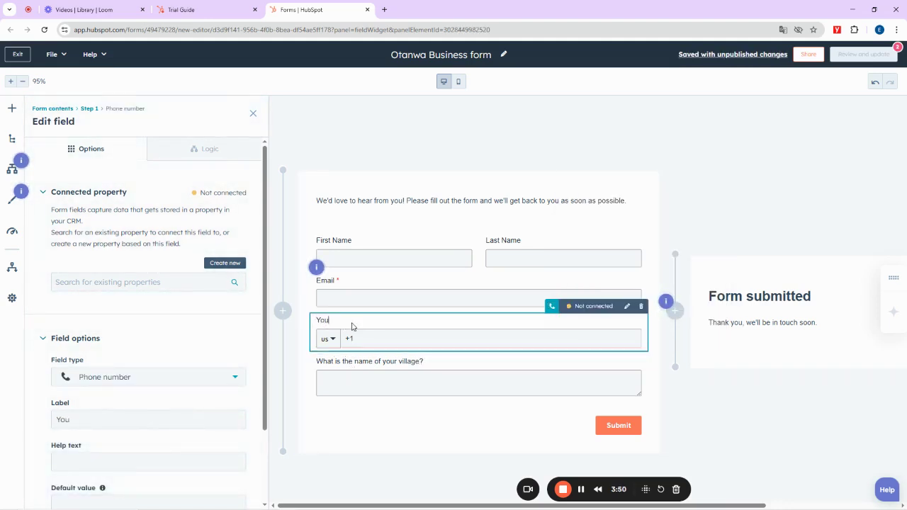
{"action": "type", "text": "r Whatsa="}
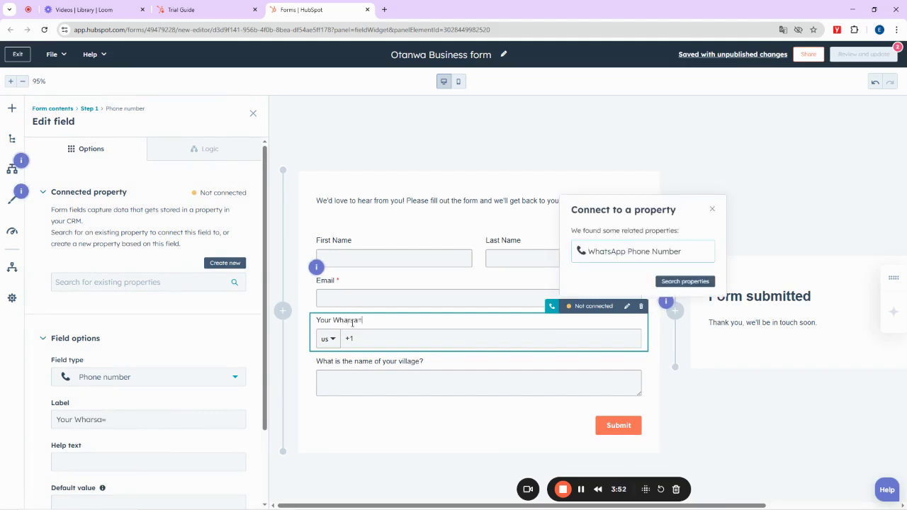
{"action": "type", "text": "app Number"}
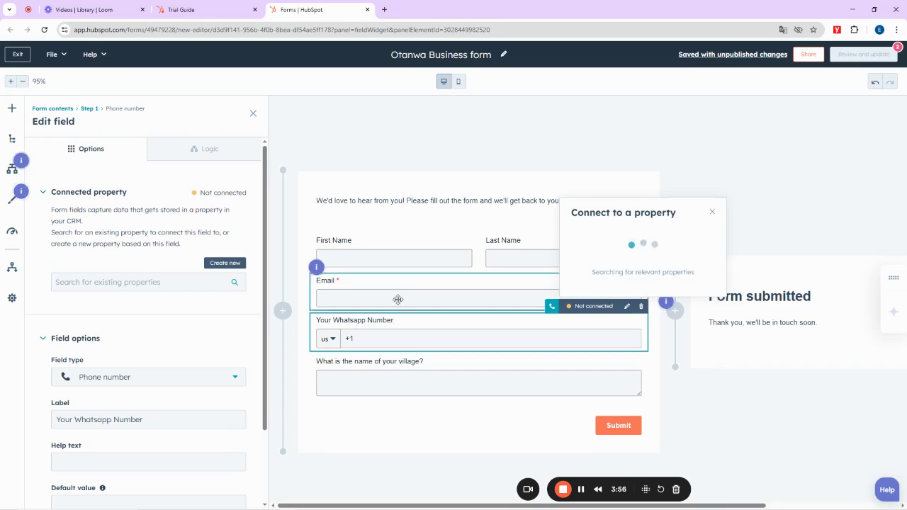
{"action": "left_click", "coordinate": [785, 175]}
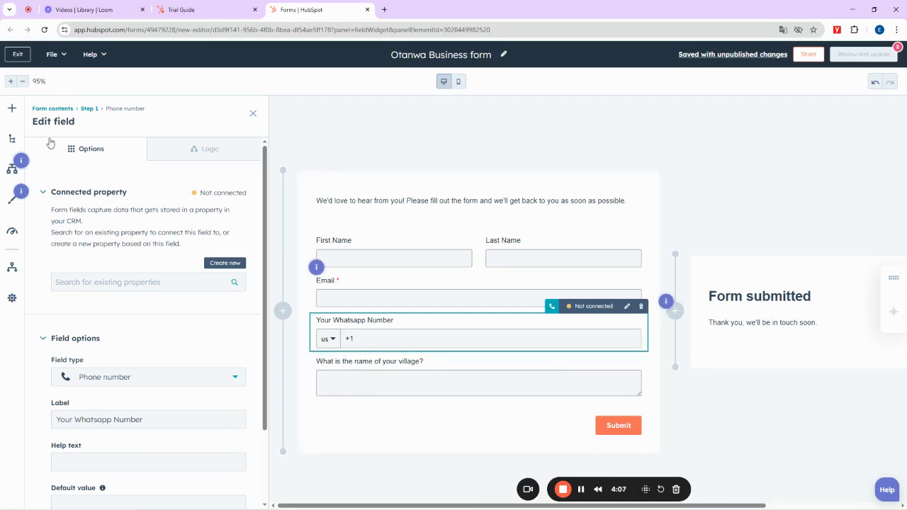
Add a Multi-line text field below the village question, labelled "What is the name of your President?", without connecting it to a suggested property
{"action": "left_click", "coordinate": [12, 110]}
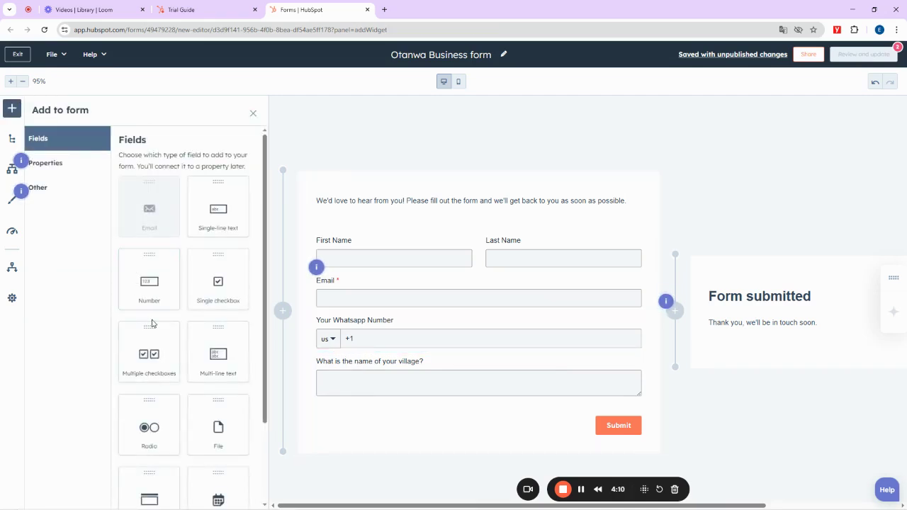
{"action": "left_click", "coordinate": [218, 364]}
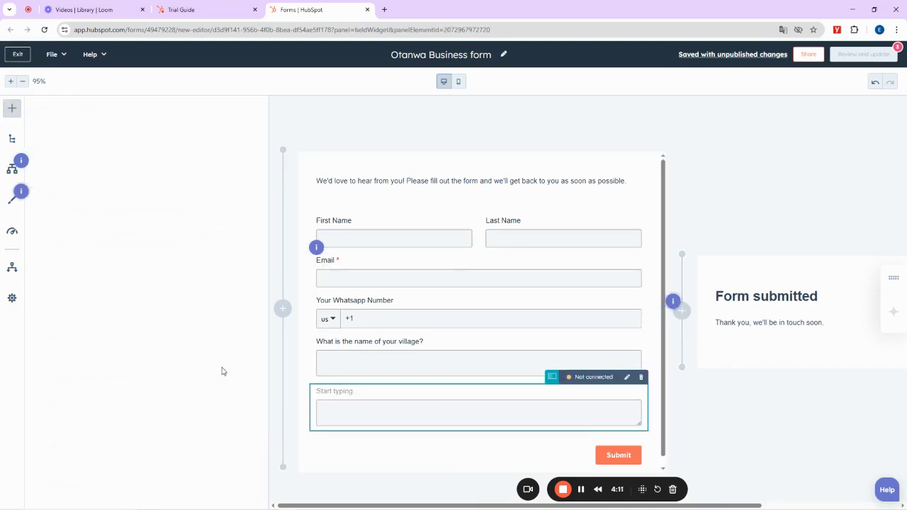
{"action": "left_click", "coordinate": [382, 386]}
{"action": "type", "text": "Wh"}
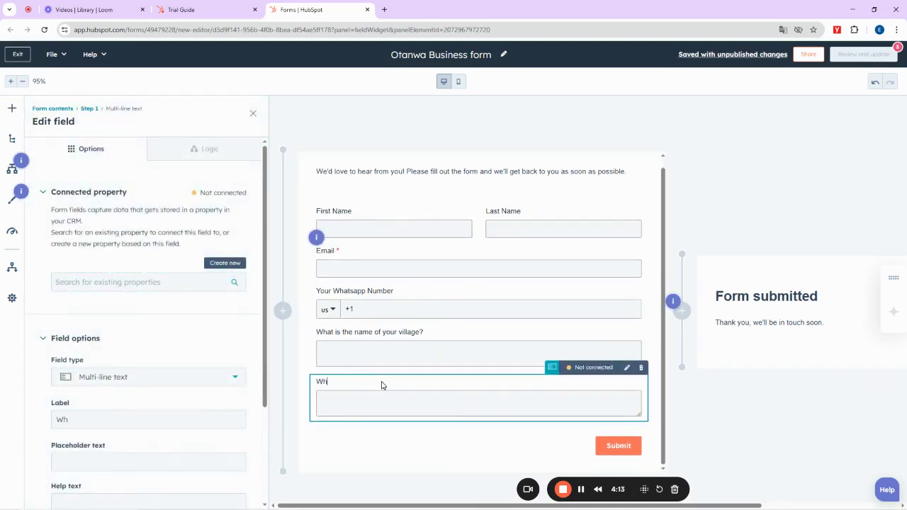
{"action": "type", "text": "at is the name "}
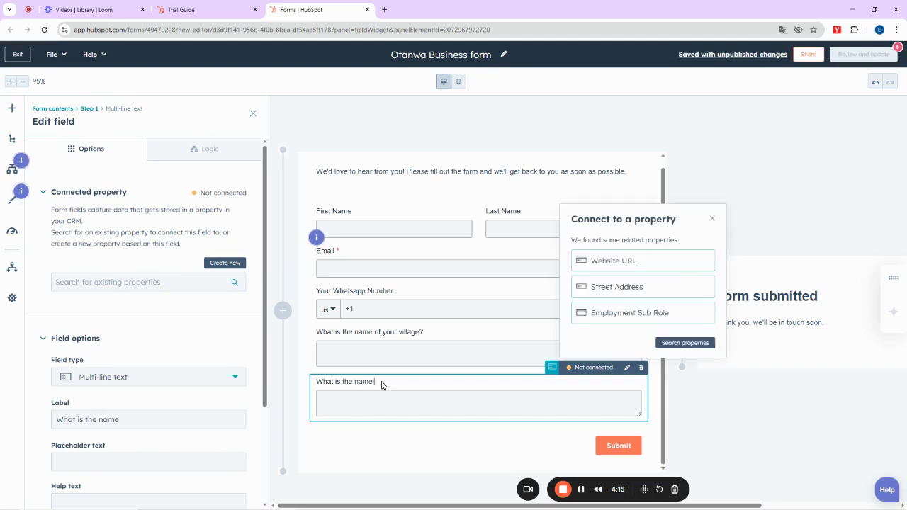
{"action": "type", "text": "of your President?"}
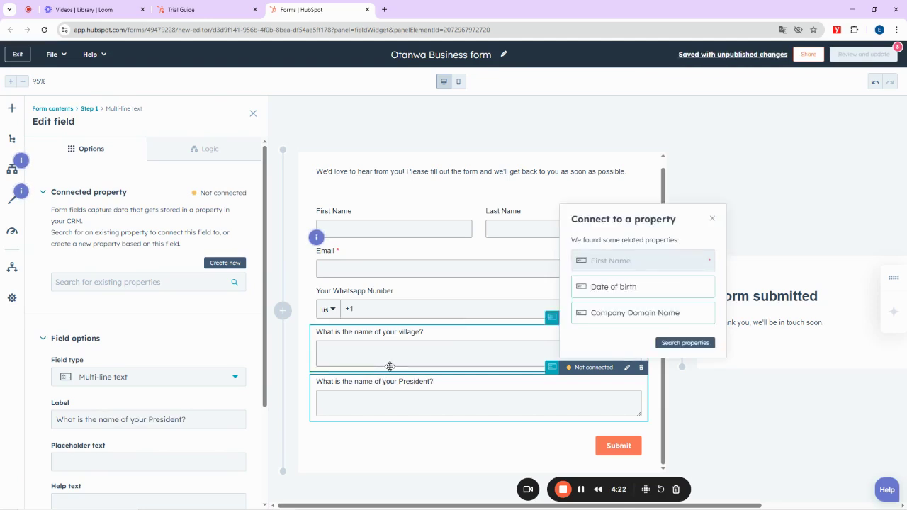
{"action": "left_click", "coordinate": [712, 220]}
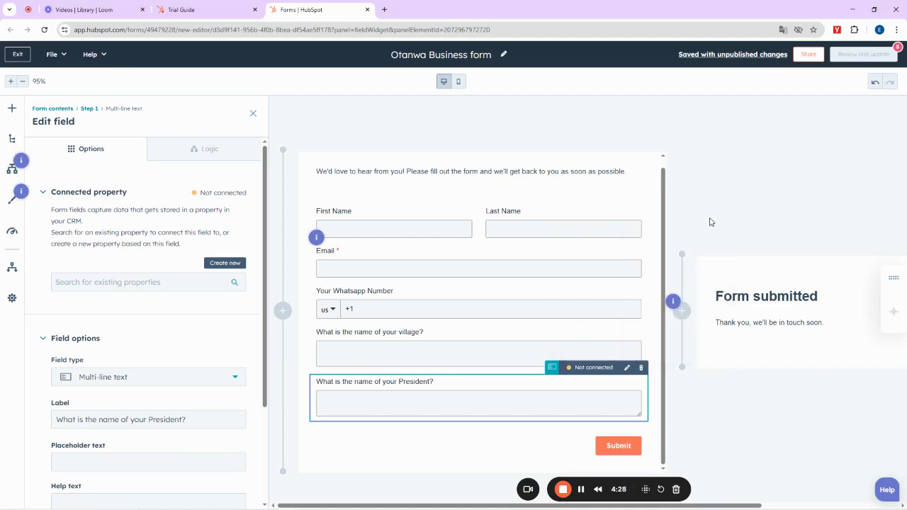
Add a Date field below the President question and label it "DATE OF BIRTH", dismissing the property suggestions
{"action": "left_click", "coordinate": [11, 108]}
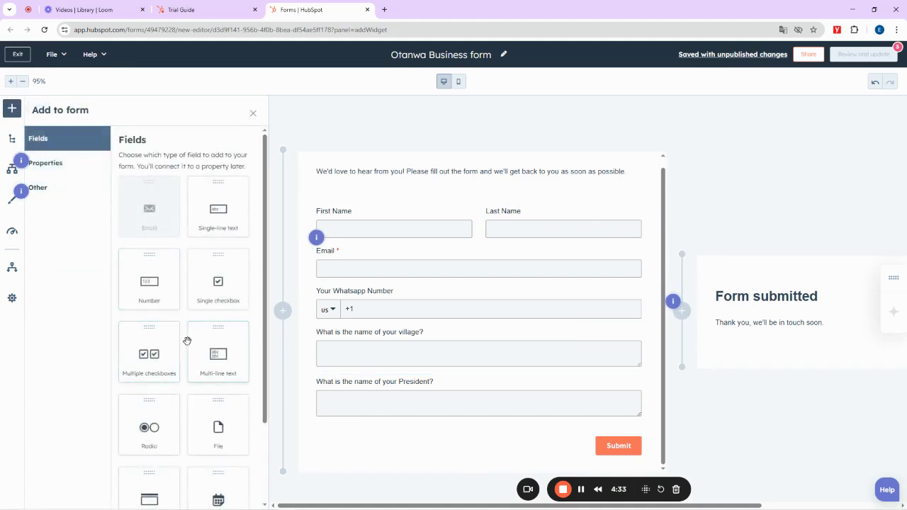
{"action": "scroll", "coordinate": [187, 342], "scroll_direction": "down", "scroll_amount": 3}
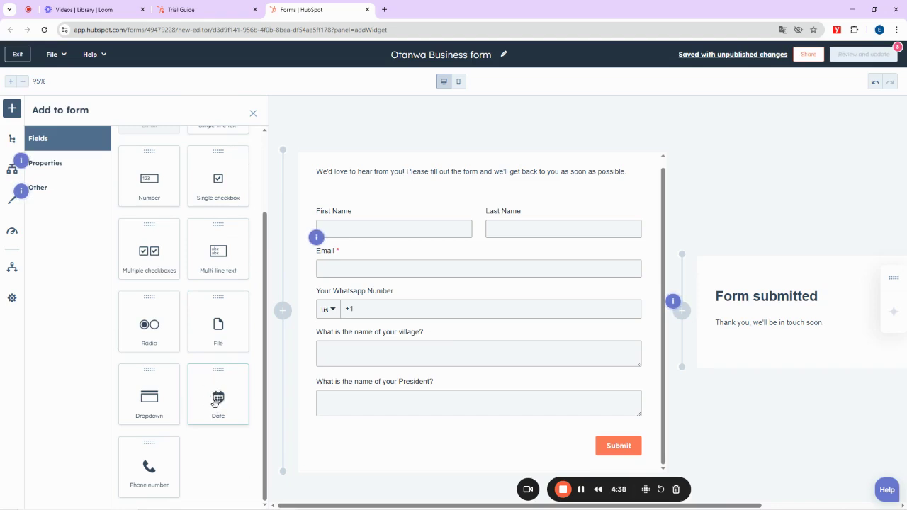
{"action": "left_click_drag", "start_coordinate": [218, 397], "coordinate": [393, 426]}
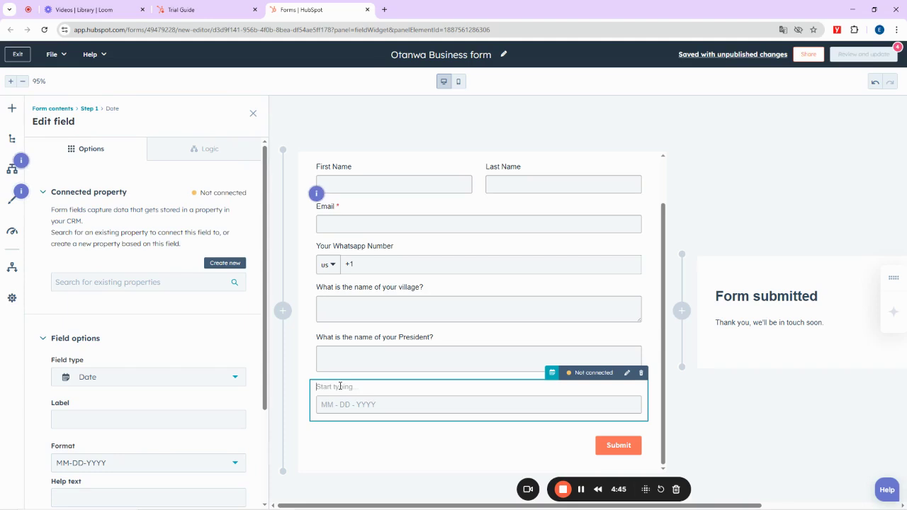
{"action": "type", "text": "DATE OR"}
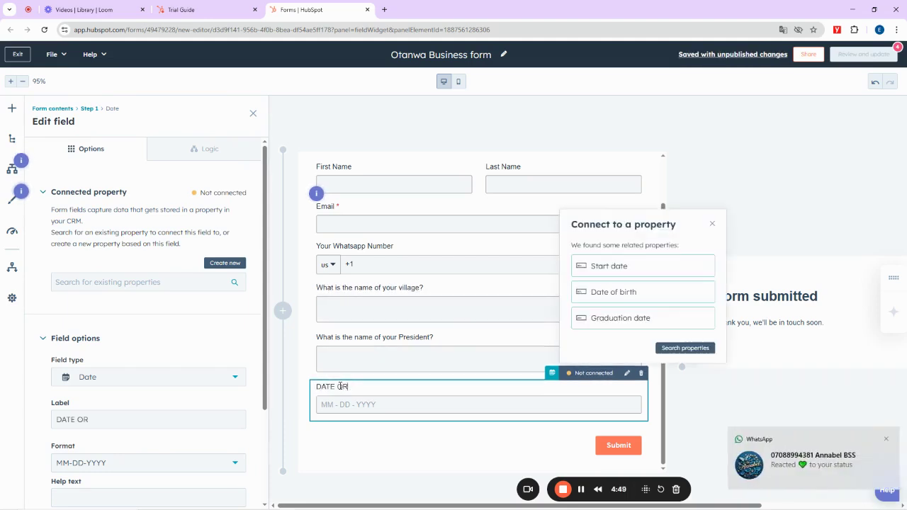
{"action": "key", "text": "BackSpace"}
{"action": "type", "text": "F BIRTH"}
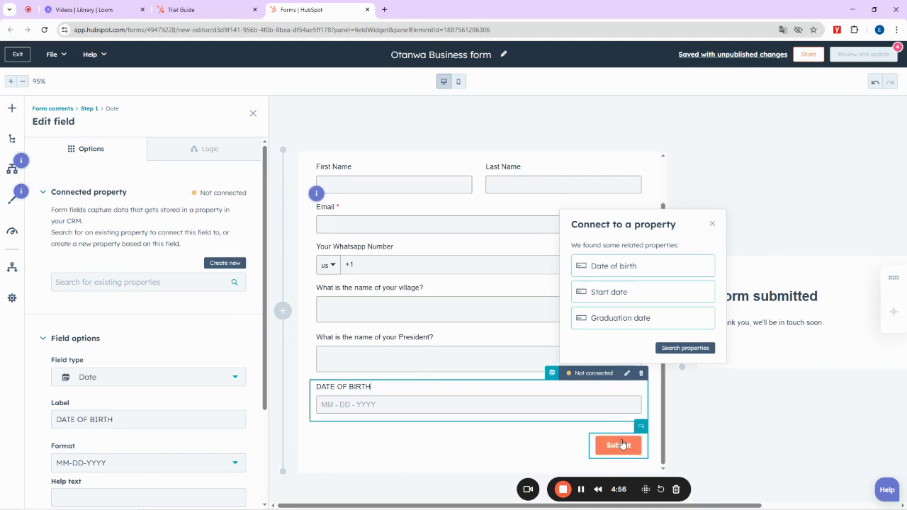
{"action": "left_click", "coordinate": [721, 149]}
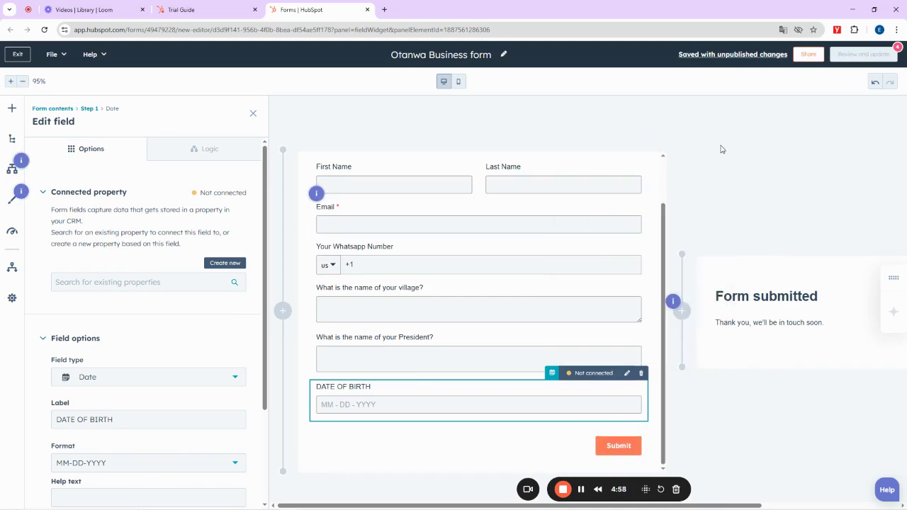
Change the heading of the form's submission message to "Your Entry has been submitted successfully"
{"action": "left_click", "coordinate": [762, 298]}
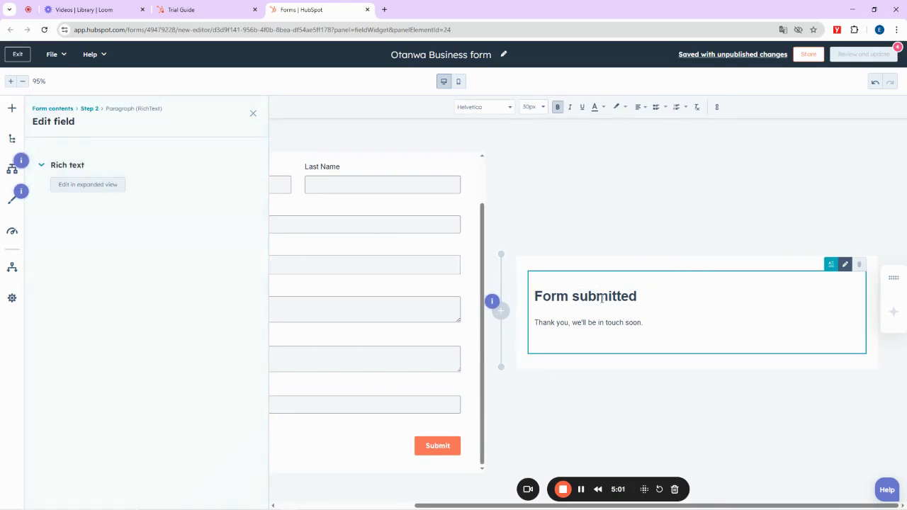
{"action": "left_click", "coordinate": [600, 297]}
{"action": "left_click", "coordinate": [536, 297]}
{"action": "type", "text": "Your sub"}
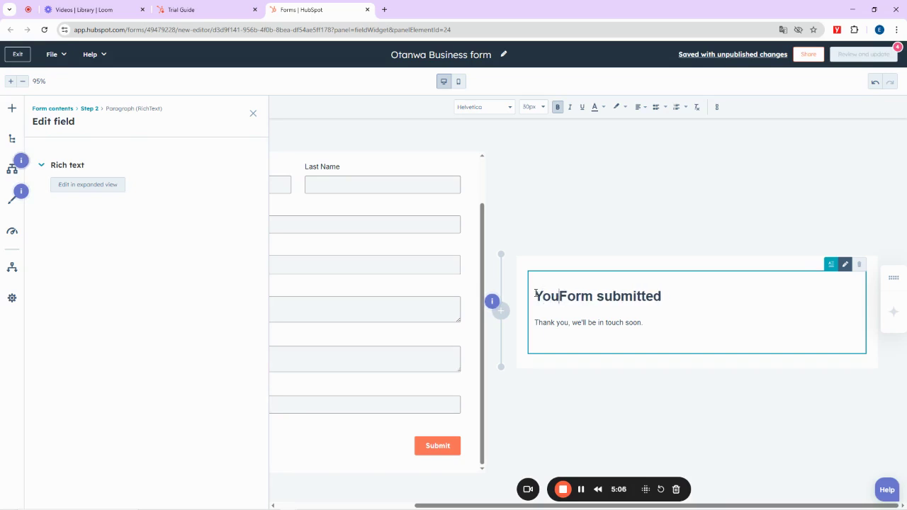
{"action": "key", "text": "BackSpace"}
{"action": "key", "text": "BackSpace"}
{"action": "key", "text": "BackSpace"}
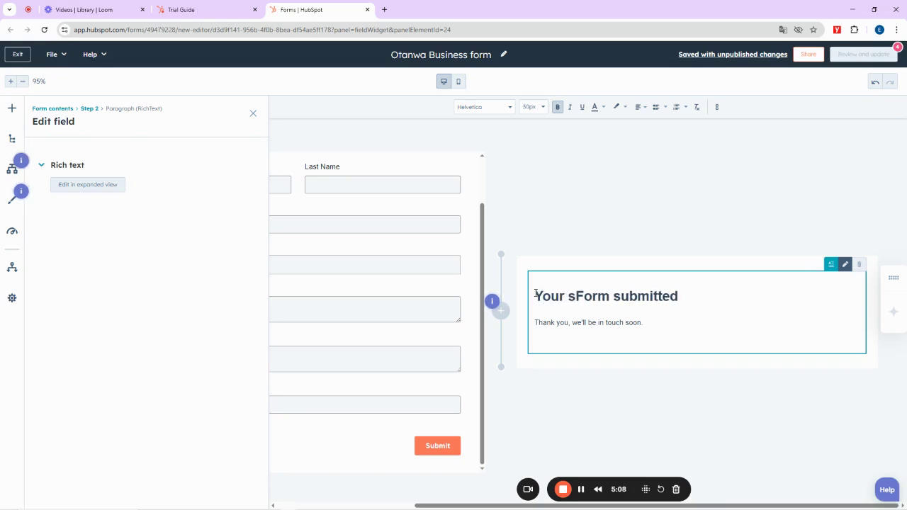
{"action": "type", "text": "Entry has b"}
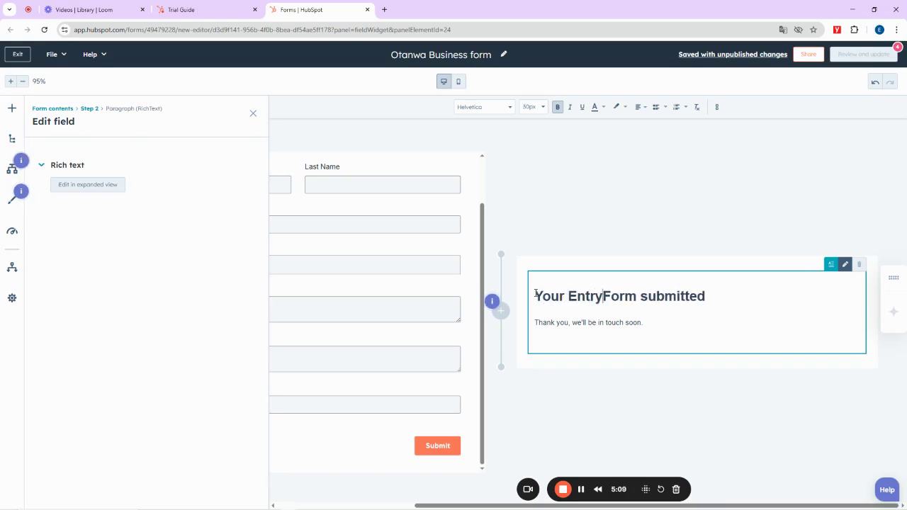
{"action": "type", "text": "een"}
{"action": "key", "text": "Delete"}
{"action": "key", "text": "Delete"}
{"action": "key", "text": "Delete"}
{"action": "key", "text": "Delete"}
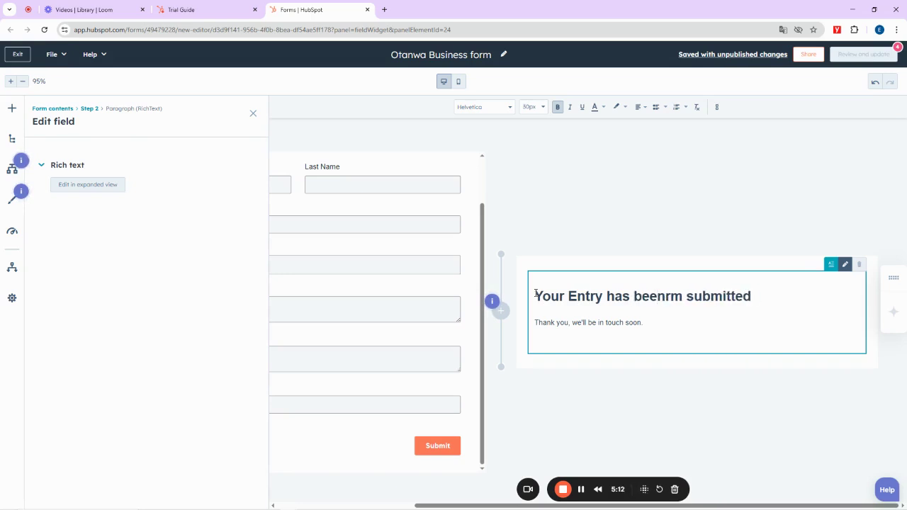
{"action": "key", "text": "Right"}
{"action": "key", "text": "Right"}
{"action": "key", "text": "Right"}
{"action": "key", "text": "Right"}
{"action": "key", "text": "Right"}
{"action": "key", "text": "Right"}
{"action": "key", "text": "Right"}
{"action": "key", "text": "Right"}
{"action": "key", "text": "Right"}
{"action": "key", "text": "Right"}
{"action": "key", "text": "Right"}
{"action": "key", "text": "Right"}
{"action": "key", "text": "Right"}
{"action": "key", "text": "Right"}
{"action": "key", "text": "Right"}
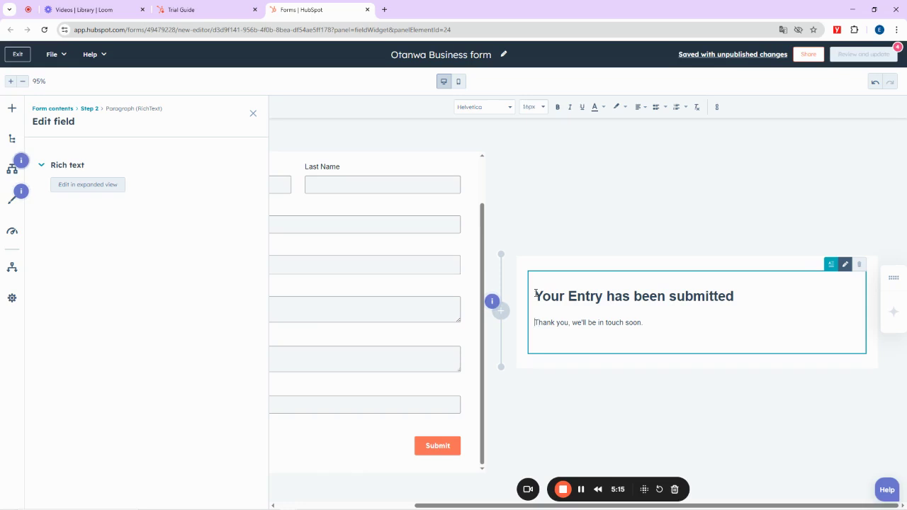
{"action": "key", "text": "Left"}
{"action": "type", "text": "succesf"}
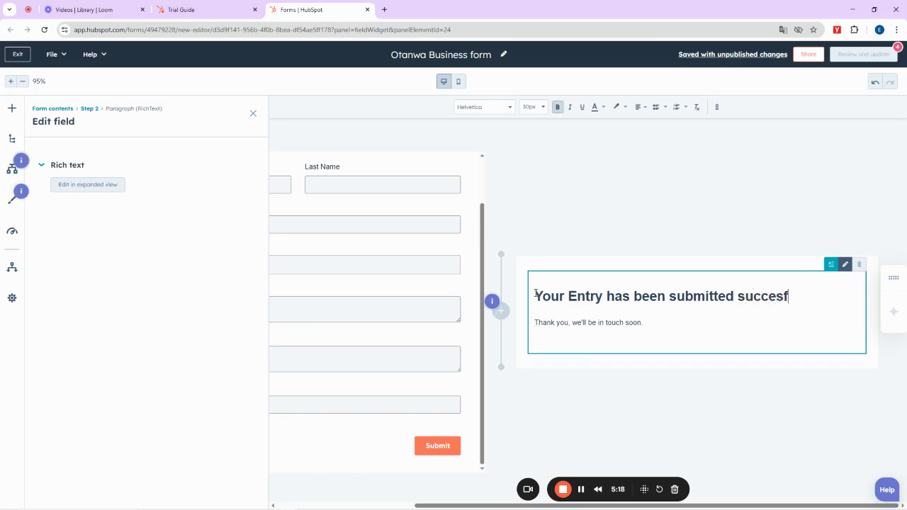
{"action": "key", "text": "BackSpace"}
{"action": "type", "text": "sfu"}
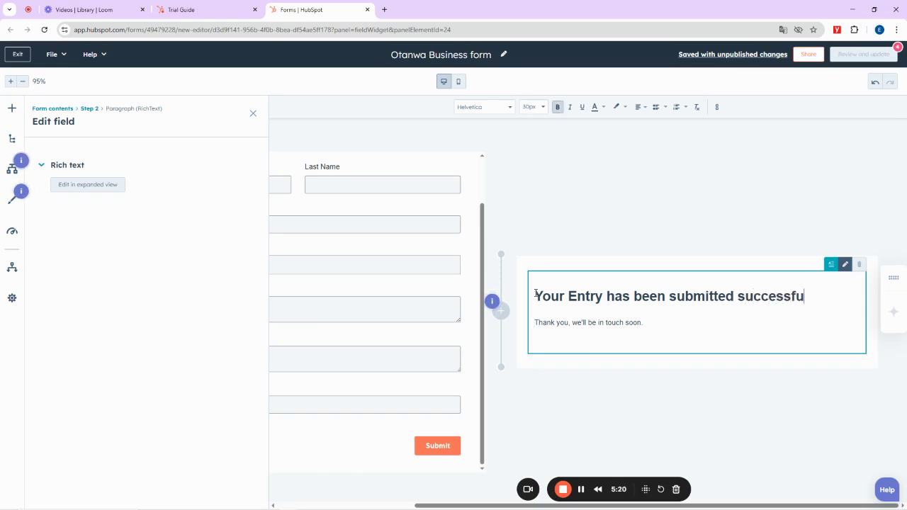
{"action": "type", "text": "llu"}
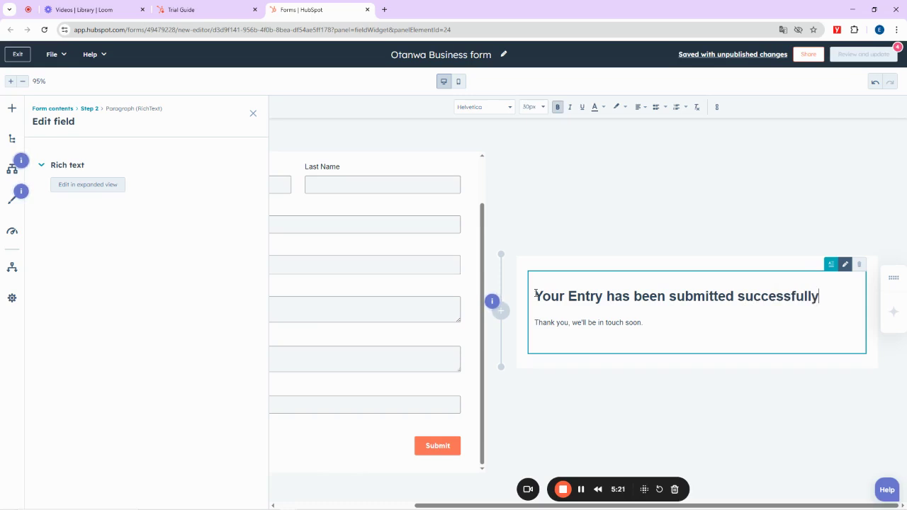
Append "Expect 1 box of Otanwa Biscuit" to the thank-you text under the submission heading and close the text's settings
{"action": "left_click", "coordinate": [645, 323]}
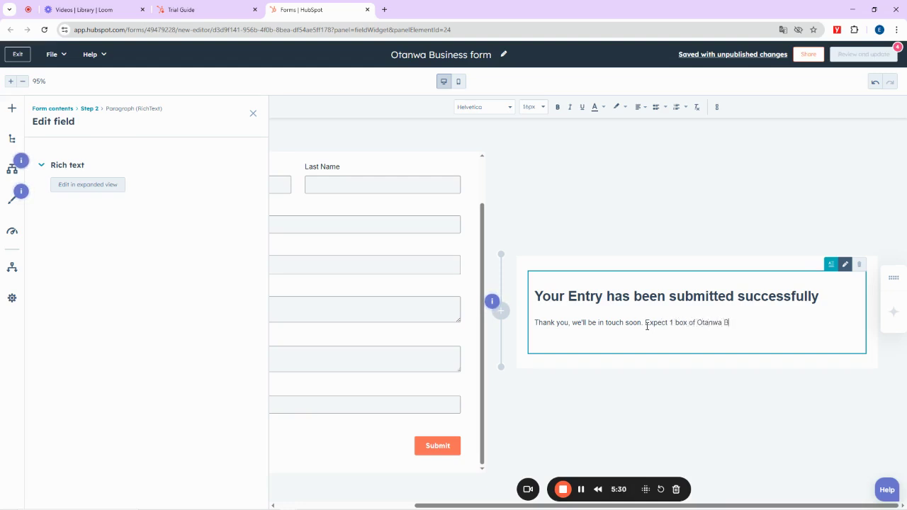
{"action": "type", "text": "Expect 1 box of Otanwa Biscuit"}
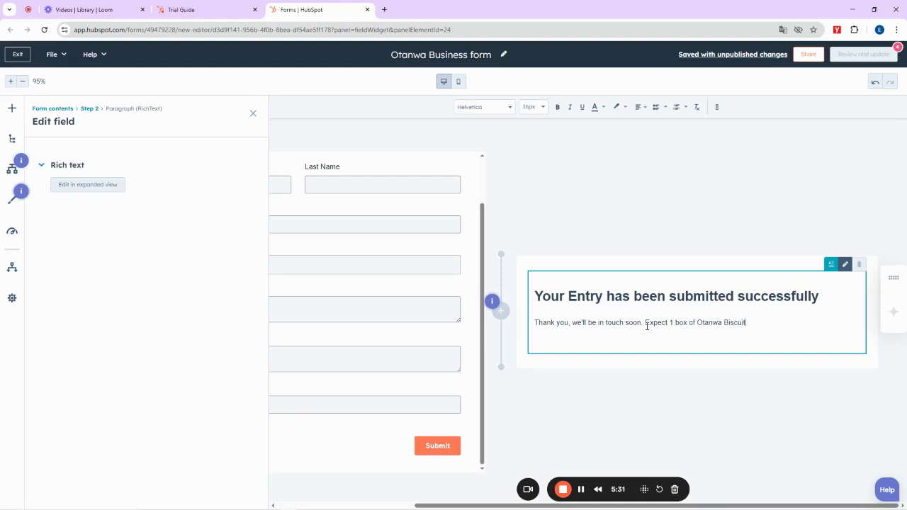
{"action": "left_click", "coordinate": [254, 115]}
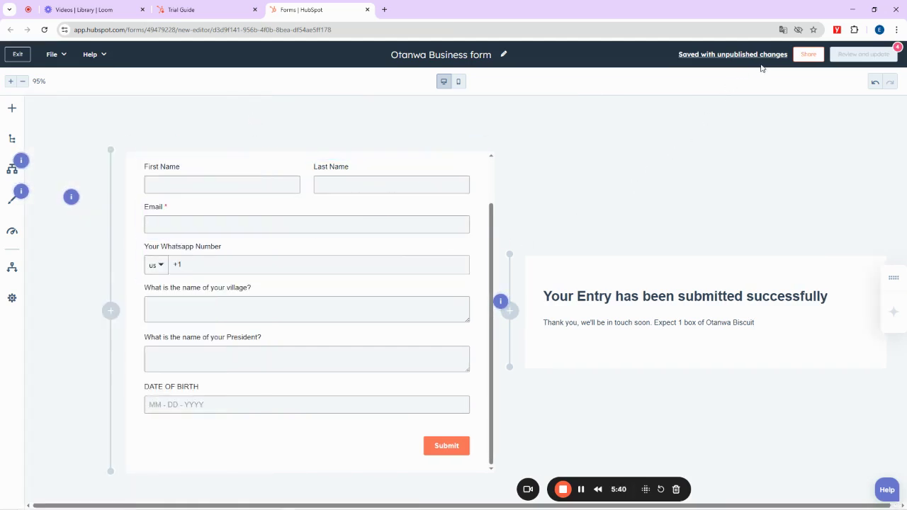
Review the required issues blocking the form update and inspect the settings of the first unconnected field listed
{"action": "mouse_move", "coordinate": [861, 56]}
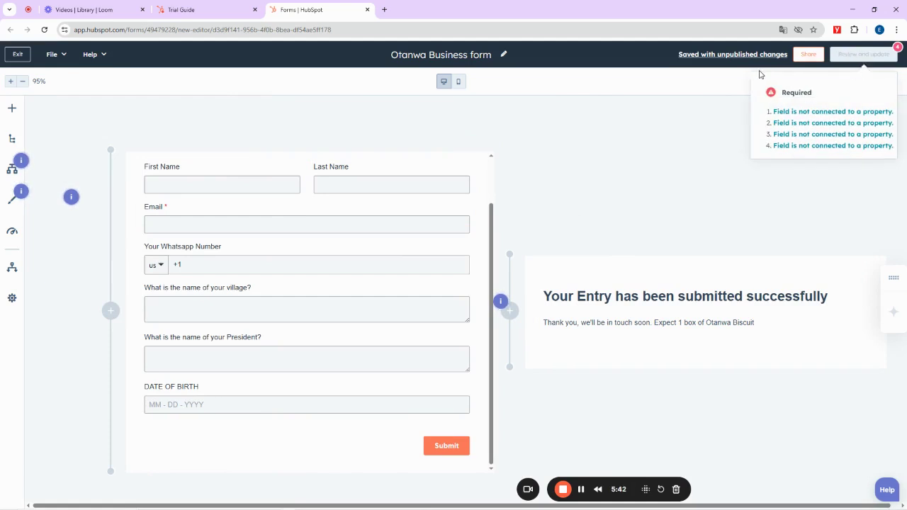
{"action": "mouse_move", "coordinate": [717, 56]}
{"action": "left_click", "coordinate": [836, 112]}
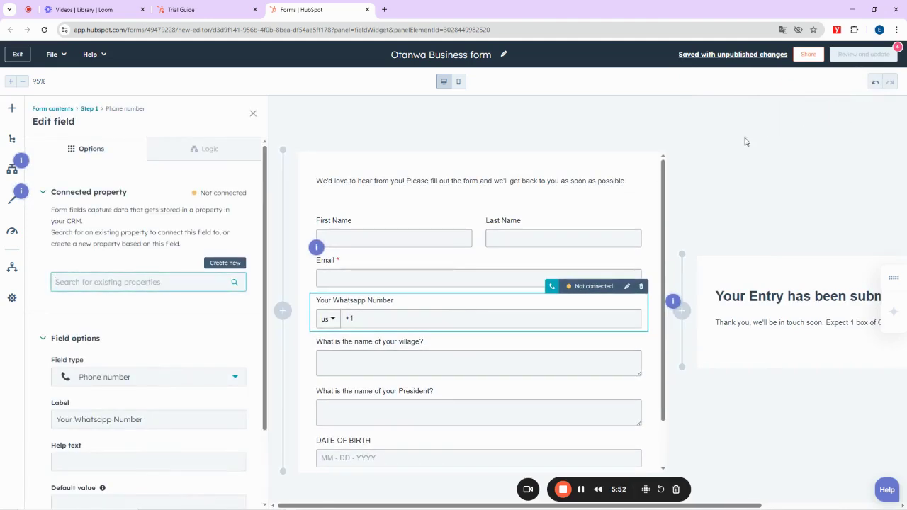
{"action": "scroll", "coordinate": [162, 354], "scroll_direction": "down", "scroll_amount": 3}
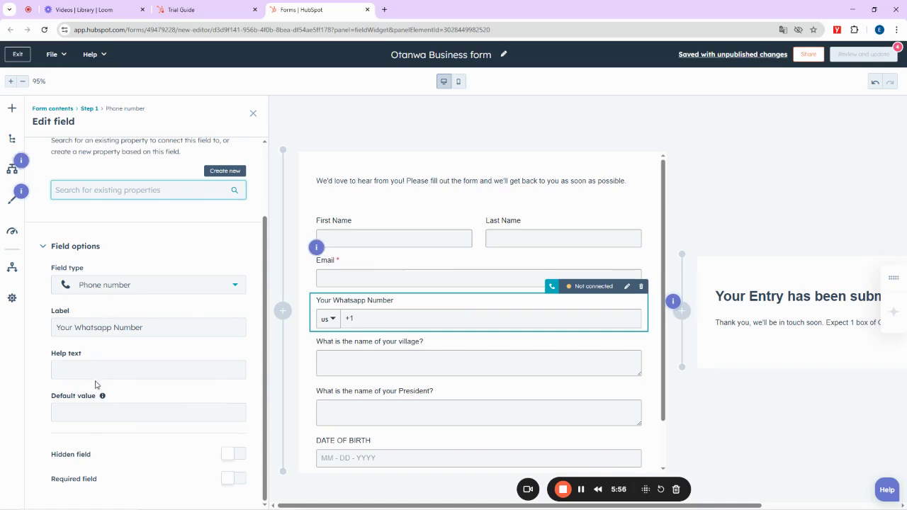
{"action": "scroll", "coordinate": [164, 298], "scroll_direction": "up", "scroll_amount": 3}
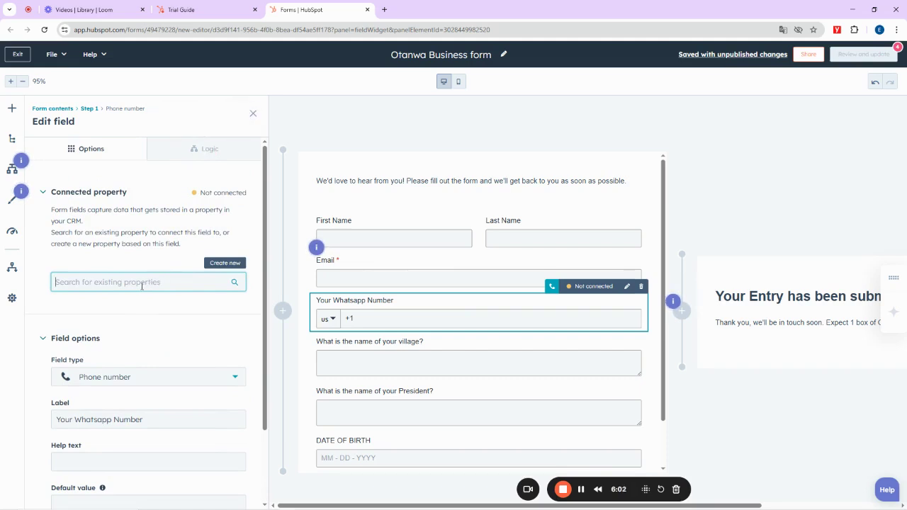
{"action": "left_click", "coordinate": [845, 57]}
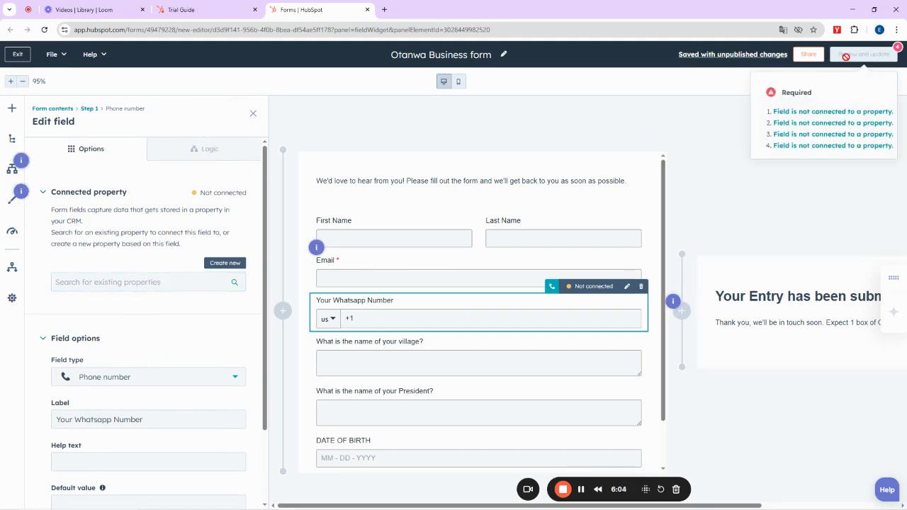
Search the existing properties for "Phone Number" and connect the "Your Whatsapp Number" field to WhatsApp Phone Number
{"action": "left_click", "coordinate": [146, 281]}
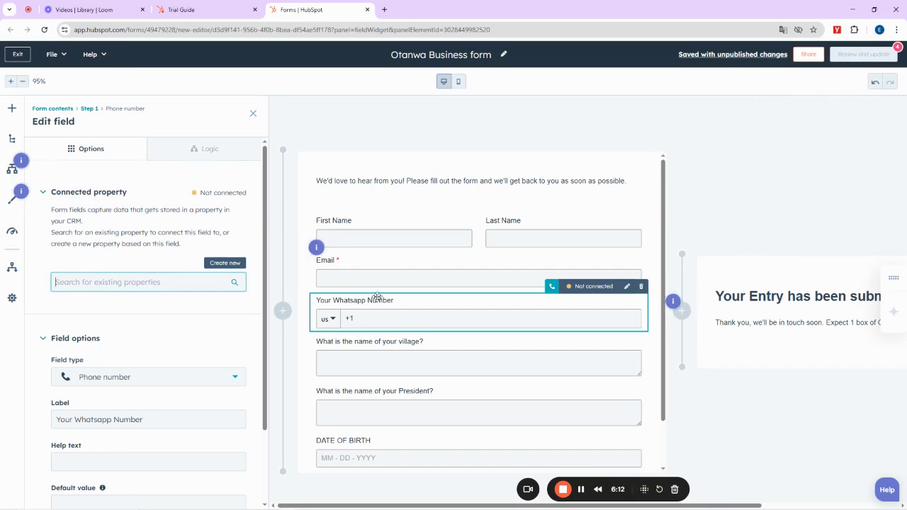
{"action": "left_click", "coordinate": [373, 319]}
{"action": "left_click", "coordinate": [112, 283]}
{"action": "type", "text": "Phone "}
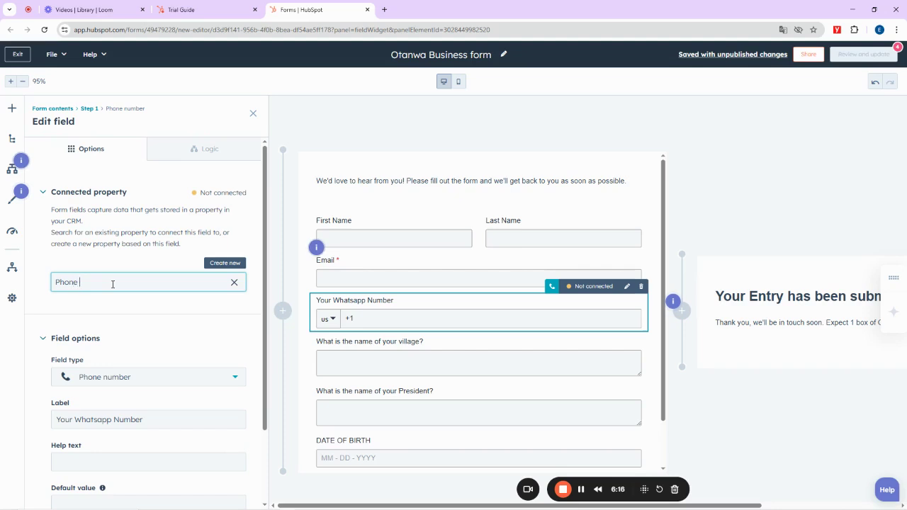
{"action": "type", "text": "Number"}
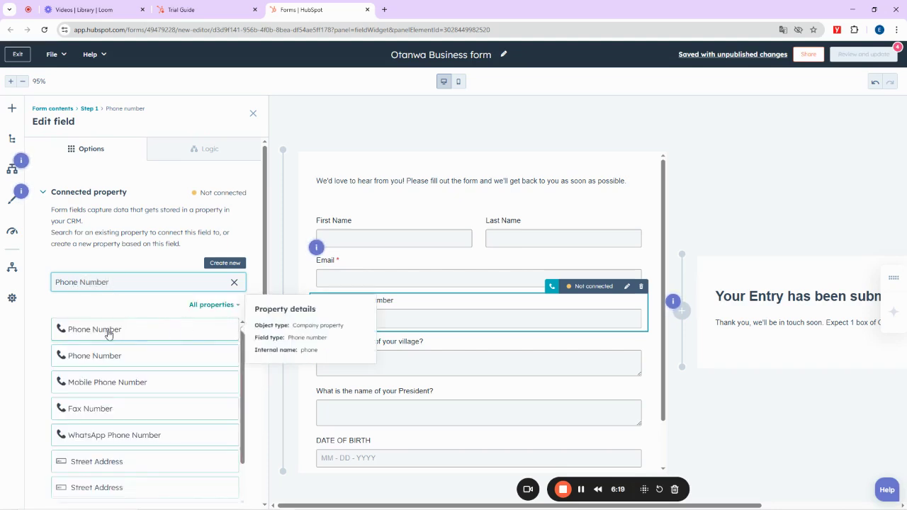
{"action": "left_click", "coordinate": [125, 434]}
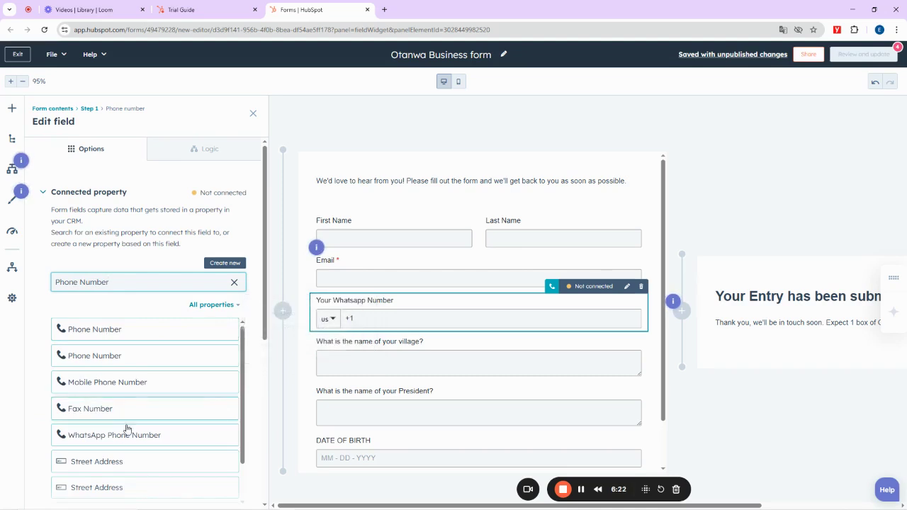
Search the existing properties for "Village" and connect the village name field to the contact property City, overwriting its field type
{"action": "left_click", "coordinate": [374, 179]}
{"action": "left_click", "coordinate": [359, 345]}
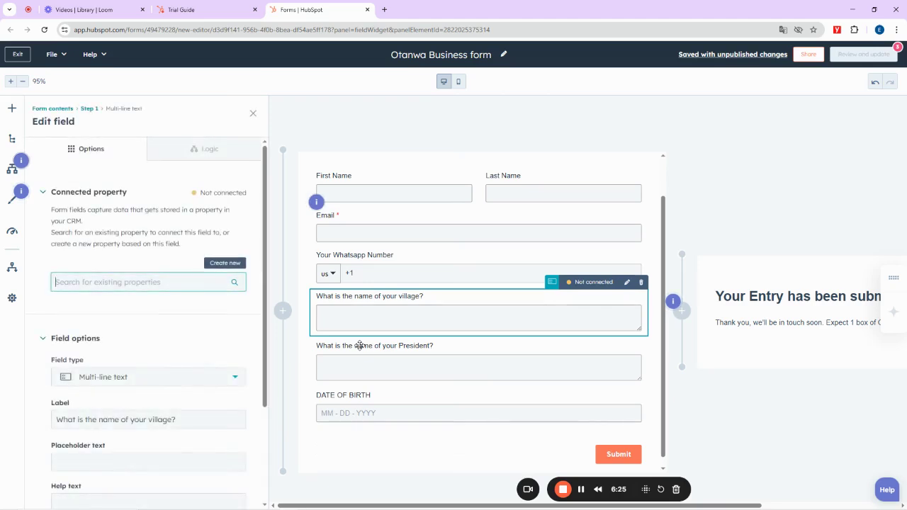
{"action": "left_click", "coordinate": [112, 282]}
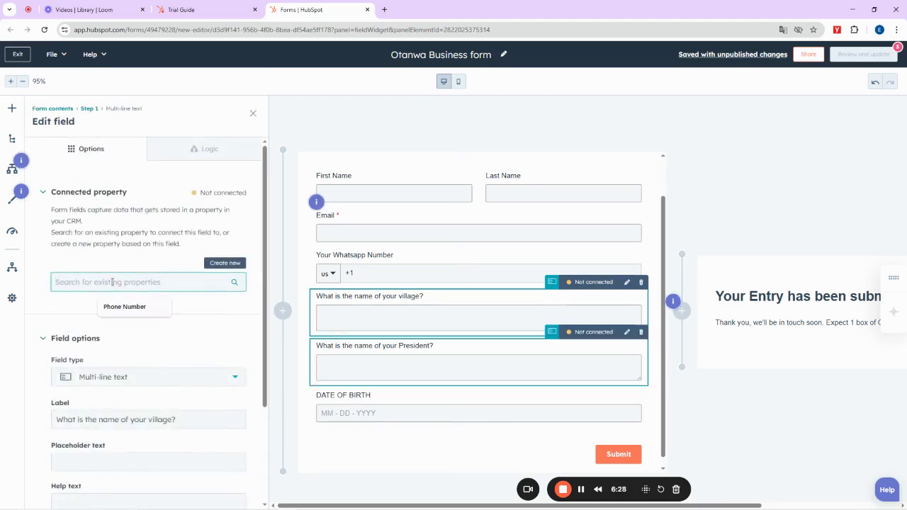
{"action": "type", "text": "Village"}
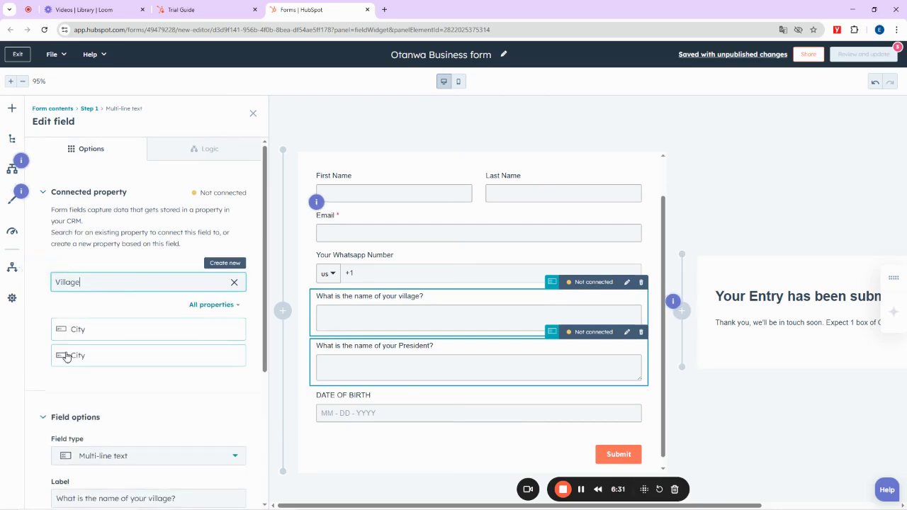
{"action": "left_click", "coordinate": [83, 355]}
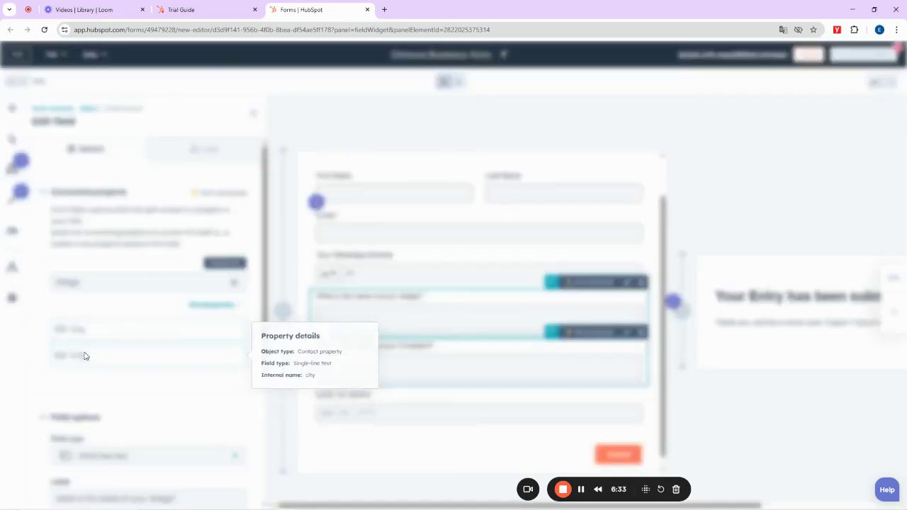
{"action": "left_click", "coordinate": [401, 168]}
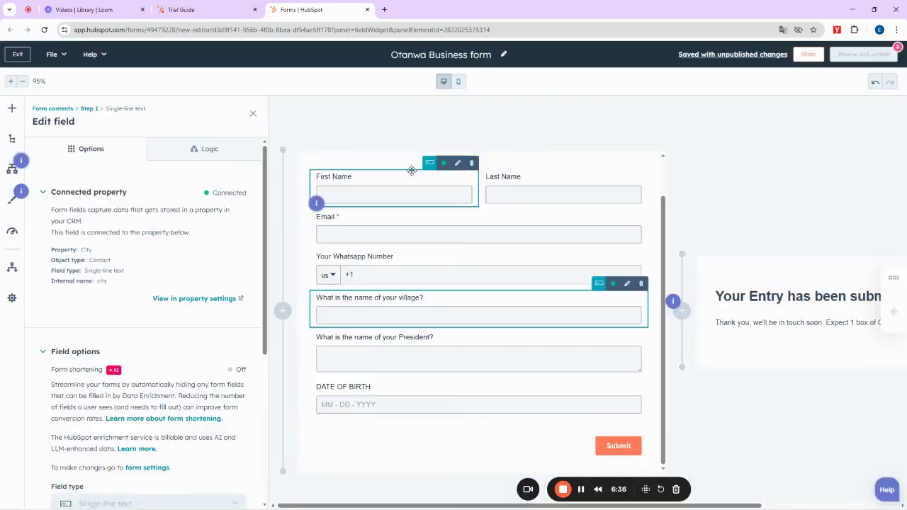
Search the properties for "name" and connect the President name field to the company property Company name, overwriting its field type
{"action": "left_click", "coordinate": [369, 338]}
{"action": "left_click", "coordinate": [103, 282]}
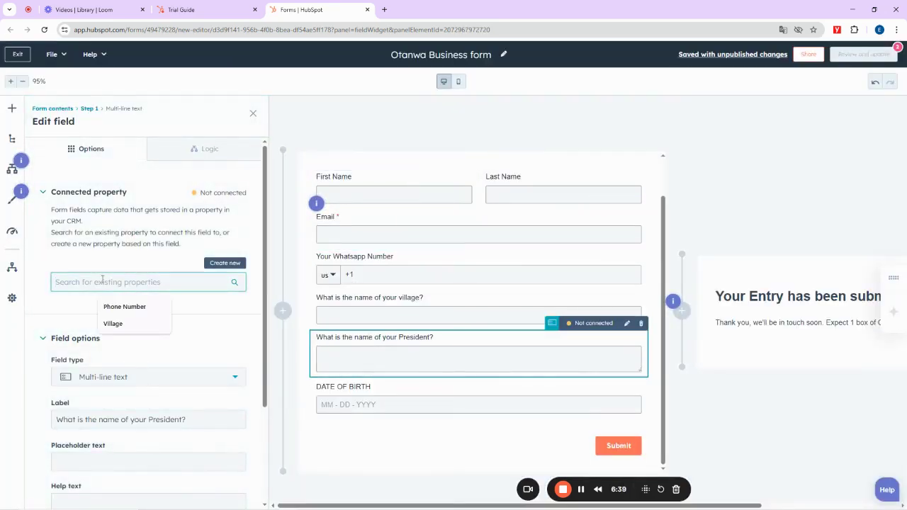
{"action": "type", "text": "name"}
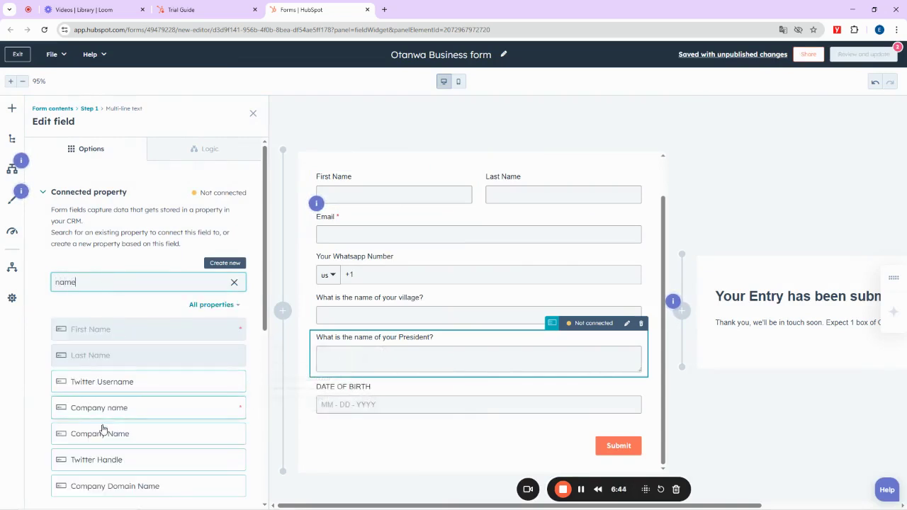
{"action": "scroll", "coordinate": [118, 440], "scroll_direction": "down", "scroll_amount": 3}
{"action": "scroll", "coordinate": [106, 418], "scroll_direction": "up", "scroll_amount": 3}
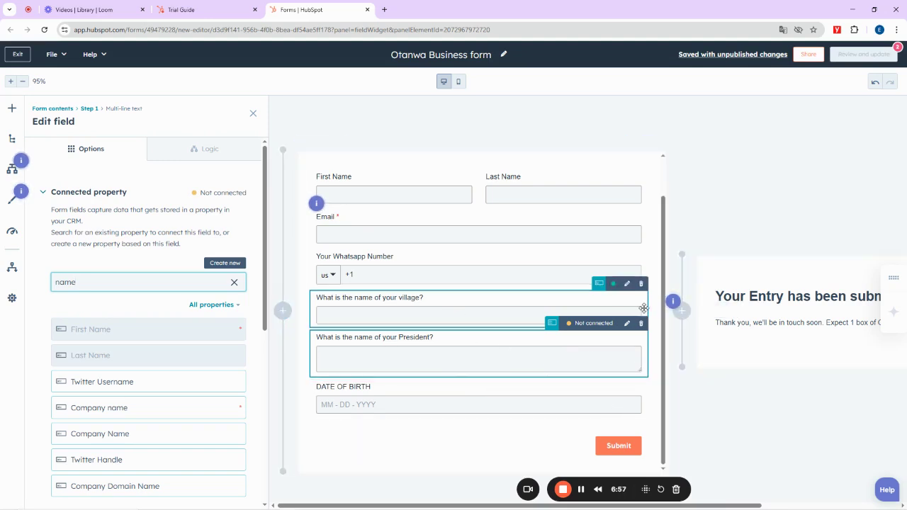
{"action": "mouse_move", "coordinate": [858, 53]}
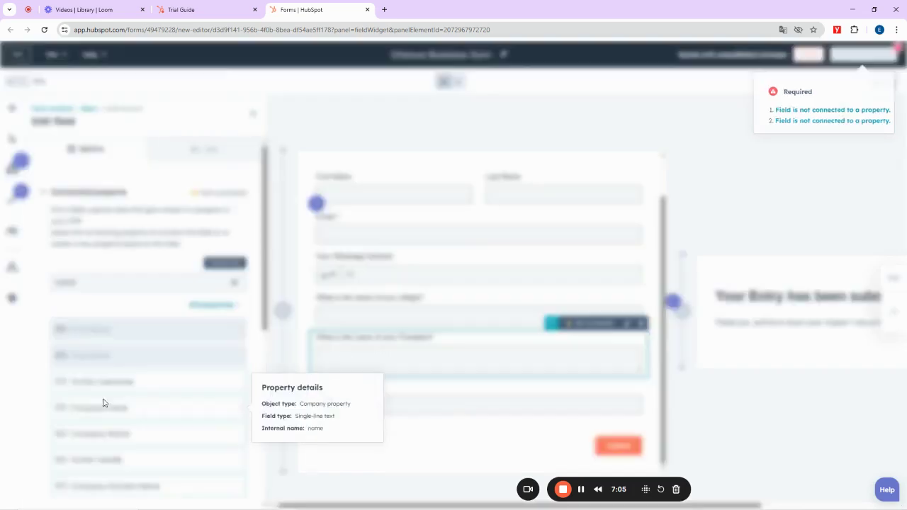
{"action": "left_click", "coordinate": [103, 403]}
{"action": "left_click", "coordinate": [401, 171]}
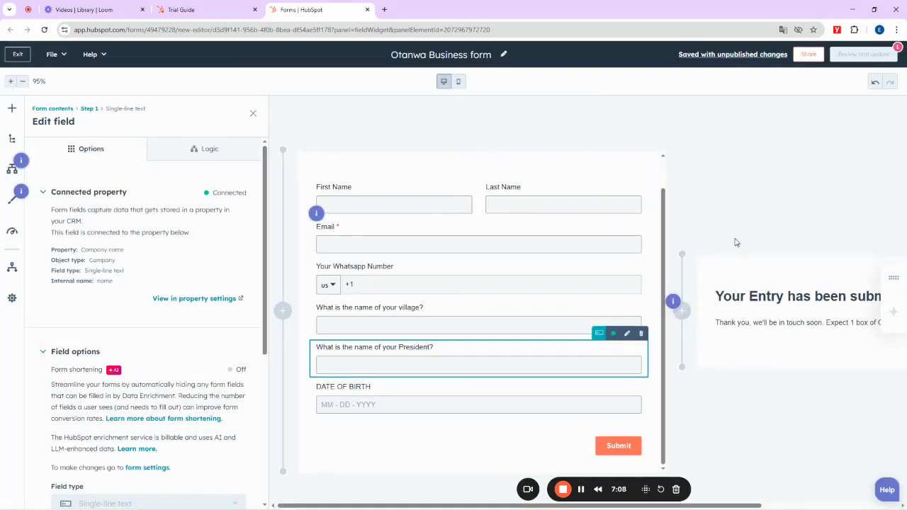
Search the properties for "date" and connect the DATE OF BIRTH field to the Date of birth property, overwriting its field type
{"action": "left_click", "coordinate": [345, 390]}
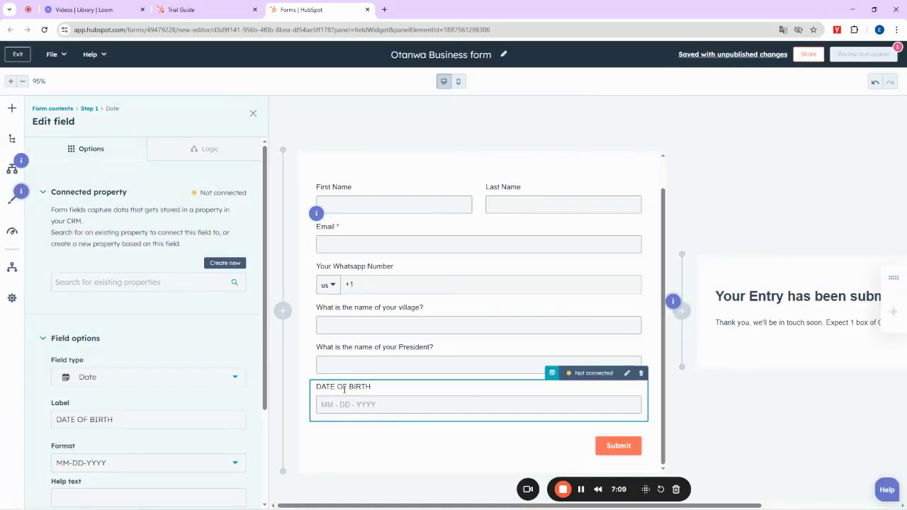
{"action": "left_click", "coordinate": [115, 282]}
{"action": "type", "text": "date"}
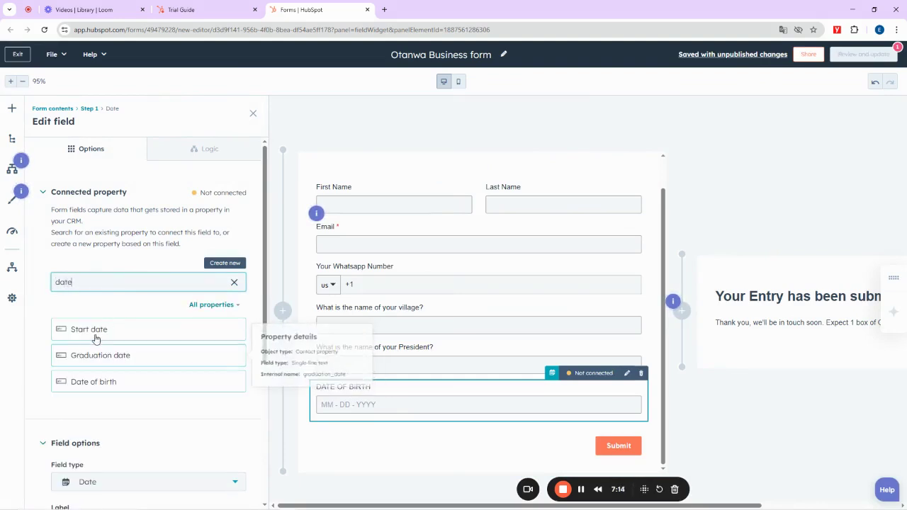
{"action": "left_click", "coordinate": [95, 383]}
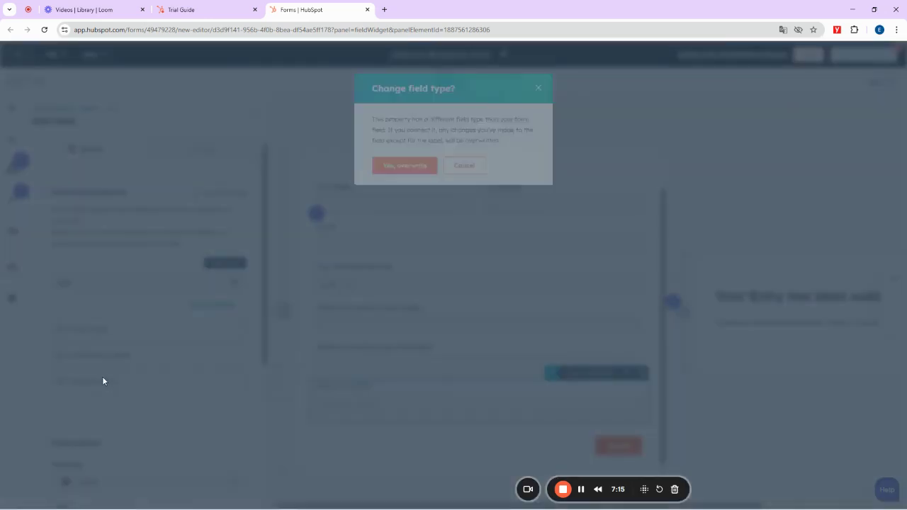
{"action": "left_click", "coordinate": [406, 171]}
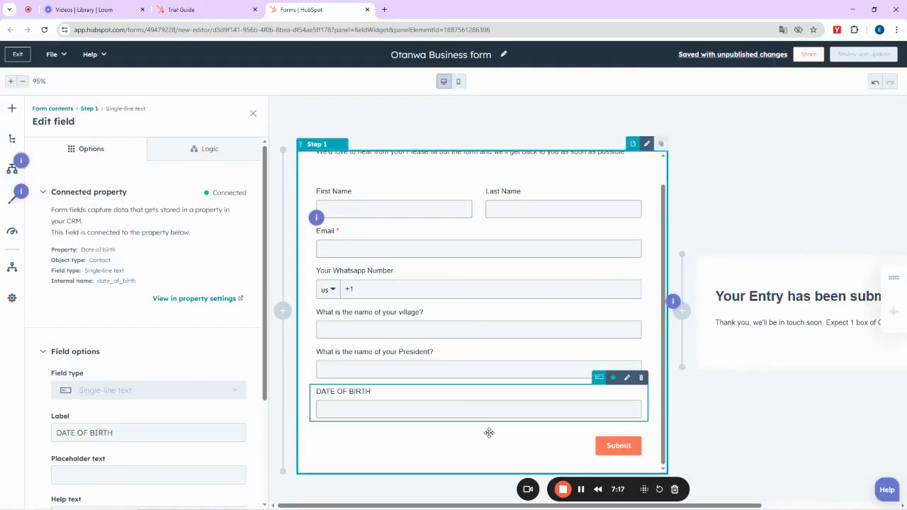
Review the form update's warning and add the missing data privacy field to the form
{"action": "left_click", "coordinate": [361, 236]}
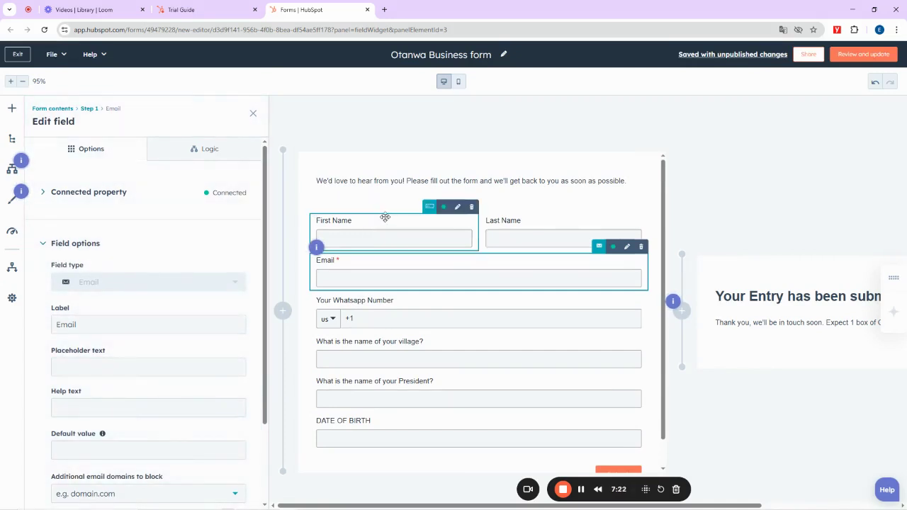
{"action": "left_click", "coordinate": [361, 237]}
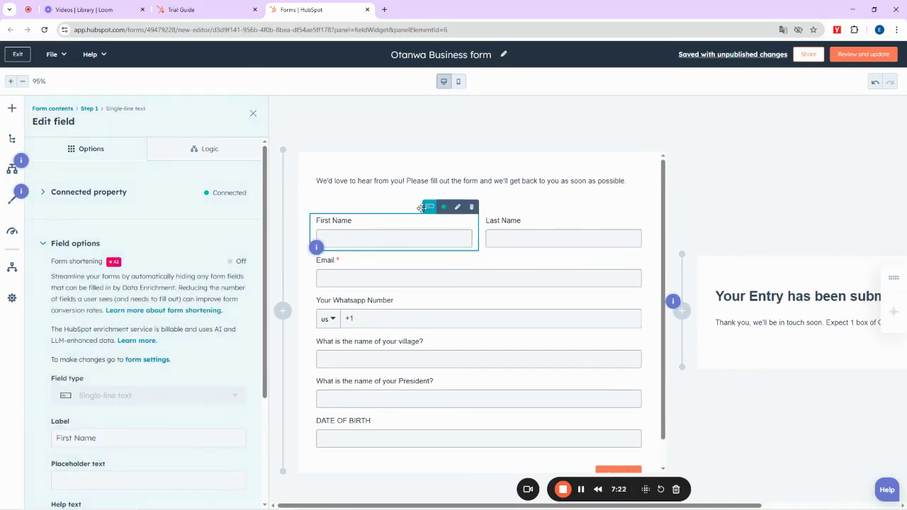
{"action": "left_click", "coordinate": [858, 57]}
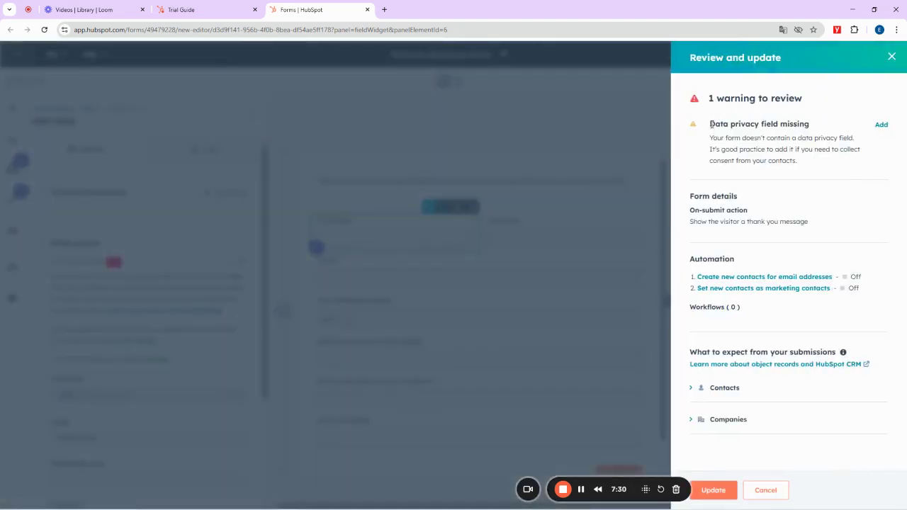
{"action": "left_click_drag", "start_coordinate": [711, 124], "coordinate": [818, 125]}
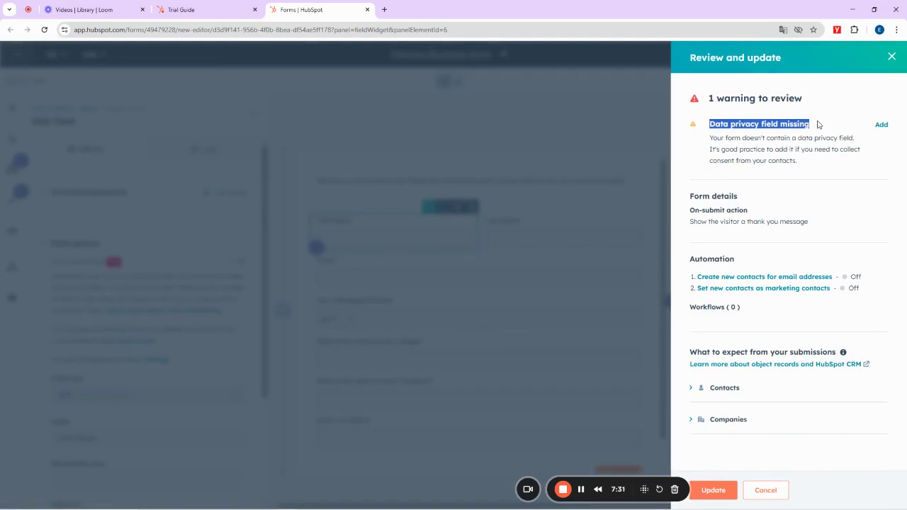
{"action": "left_click", "coordinate": [881, 125]}
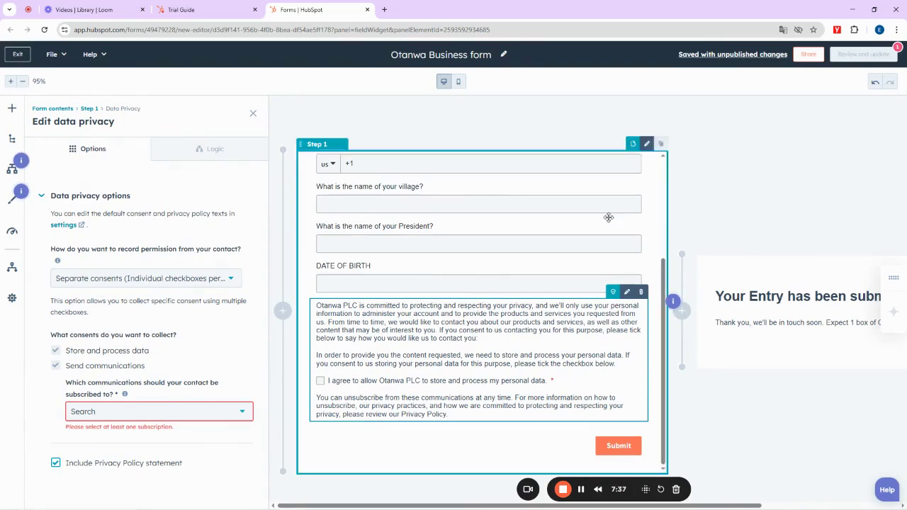
Resolve the data privacy field's required issue by choosing Marketing Information as the communication subscription
{"action": "scroll", "coordinate": [567, 226], "scroll_direction": "up", "scroll_amount": 3}
{"action": "left_click", "coordinate": [471, 164]}
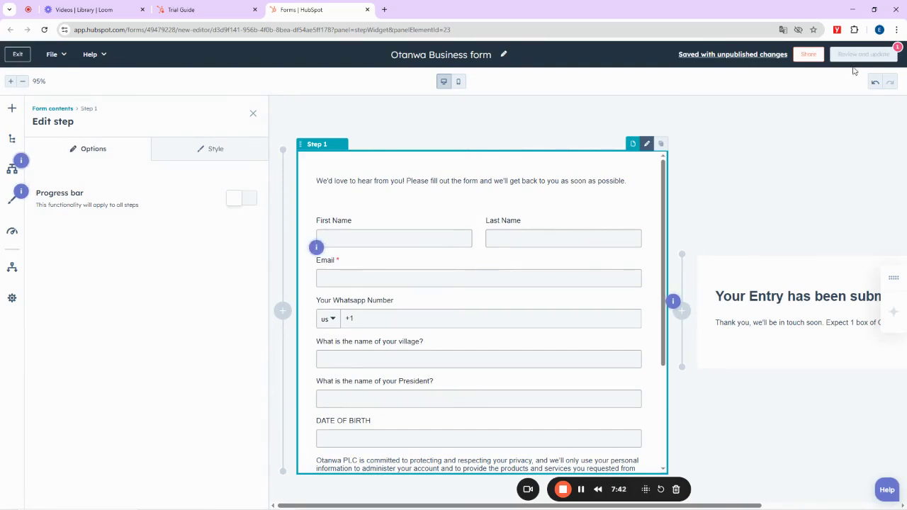
{"action": "mouse_move", "coordinate": [859, 58]}
{"action": "left_click", "coordinate": [810, 113]}
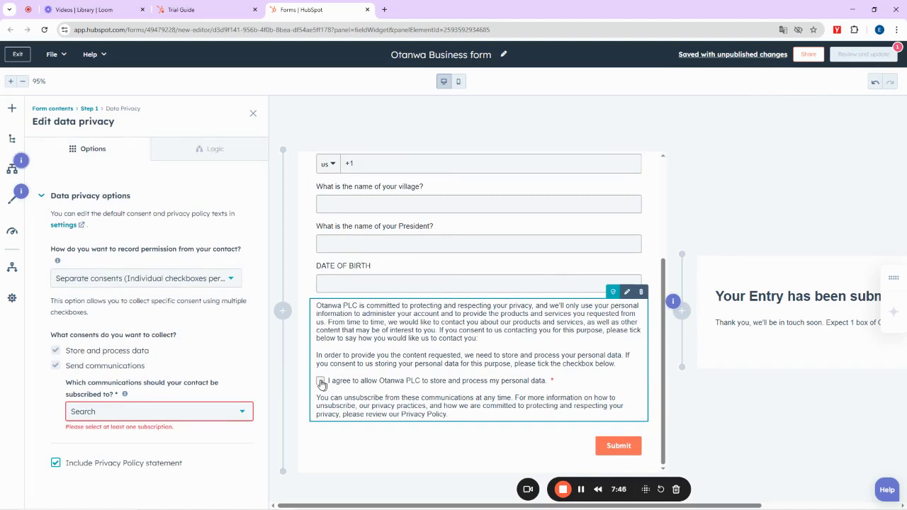
{"action": "left_click", "coordinate": [83, 414]}
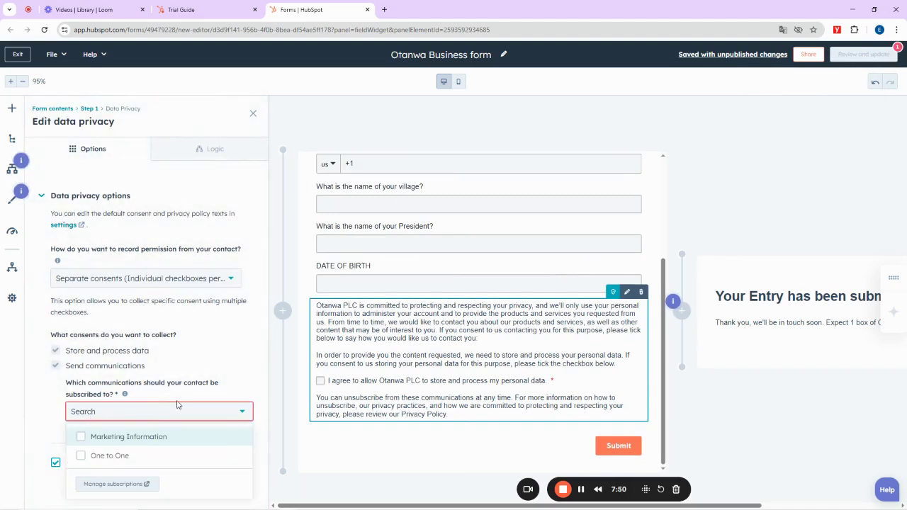
{"action": "left_click", "coordinate": [112, 438]}
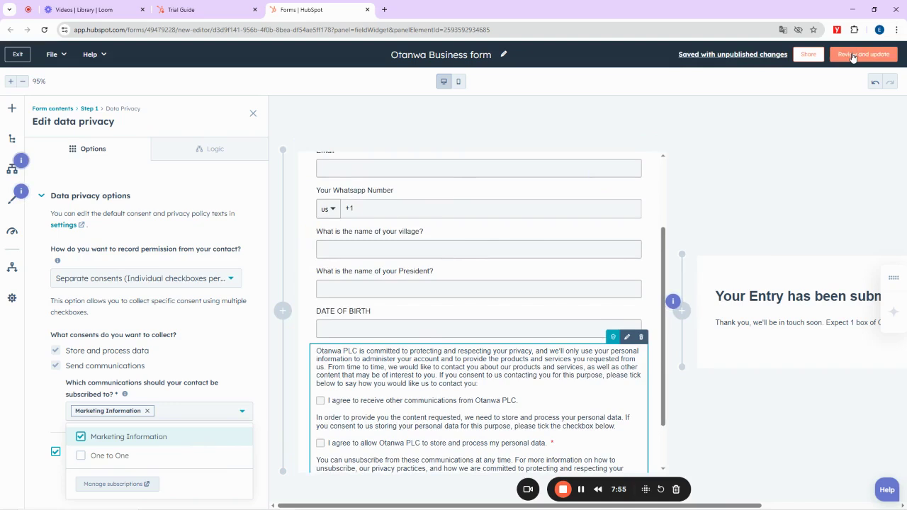
Review the form changes and publish the update
{"action": "left_click", "coordinate": [853, 55]}
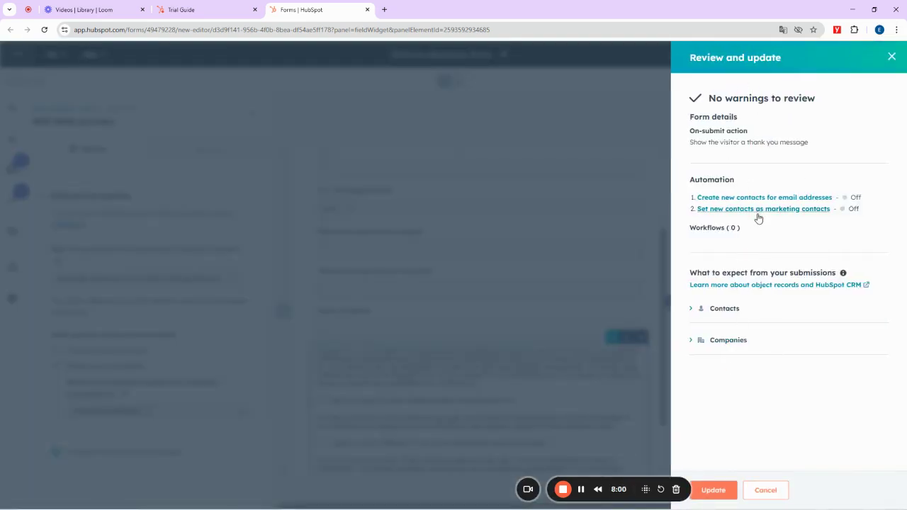
{"action": "left_click", "coordinate": [714, 496]}
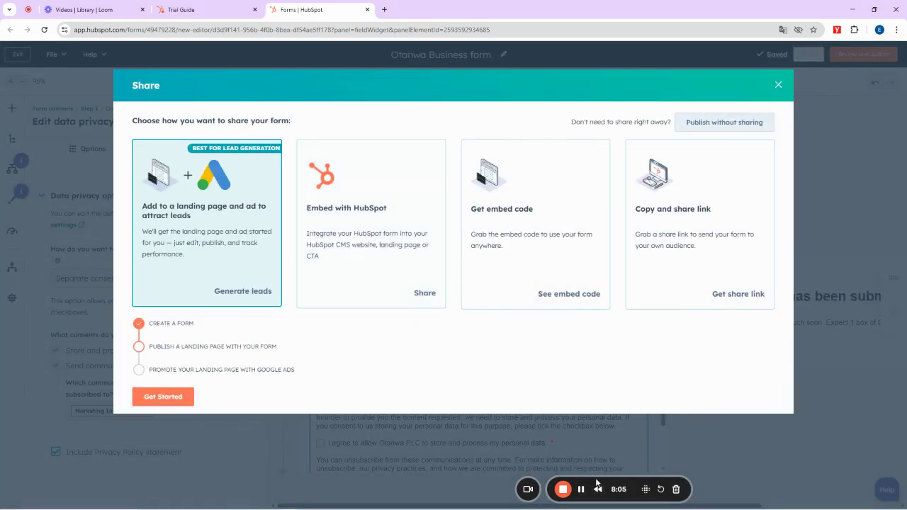
{"action": "left_click_drag", "start_coordinate": [549, 481], "coordinate": [45, 476]}
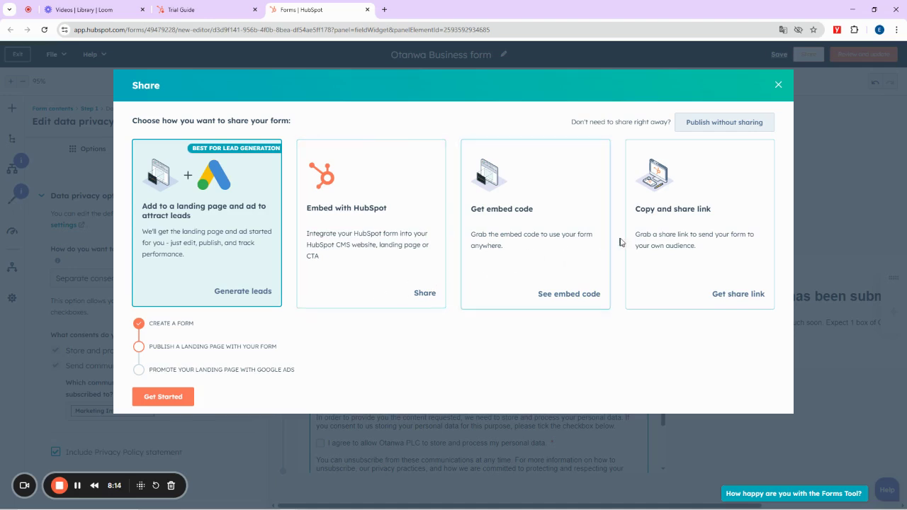
Choose the share link option for the form, copy its link, and close the sharing options
{"action": "left_click", "coordinate": [686, 227]}
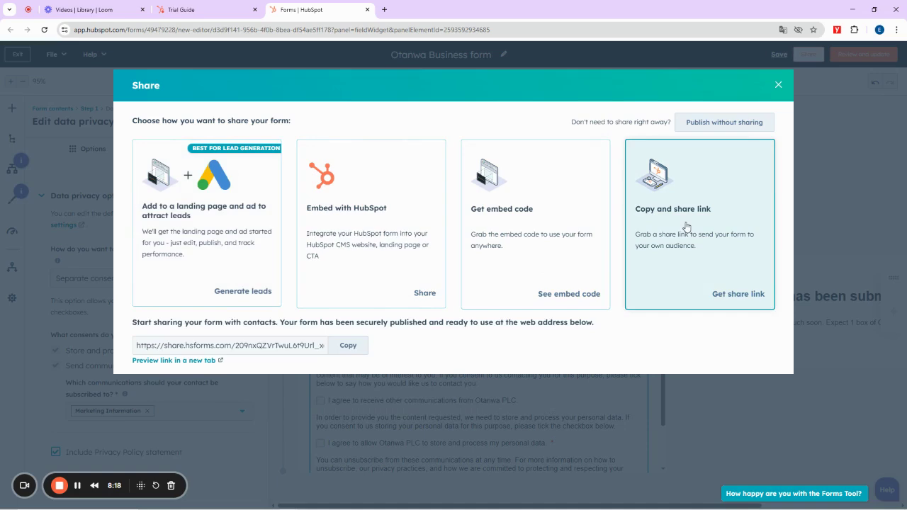
{"action": "left_click", "coordinate": [359, 350]}
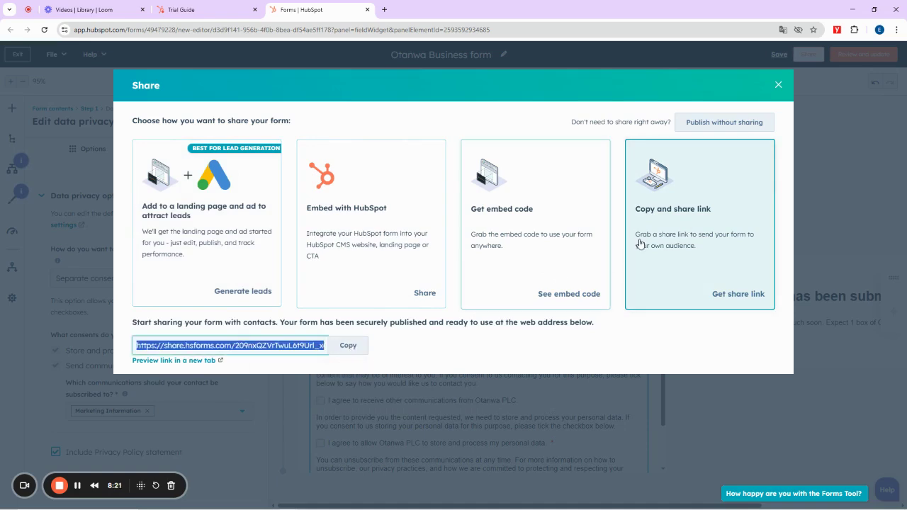
{"action": "left_click", "coordinate": [778, 86]}
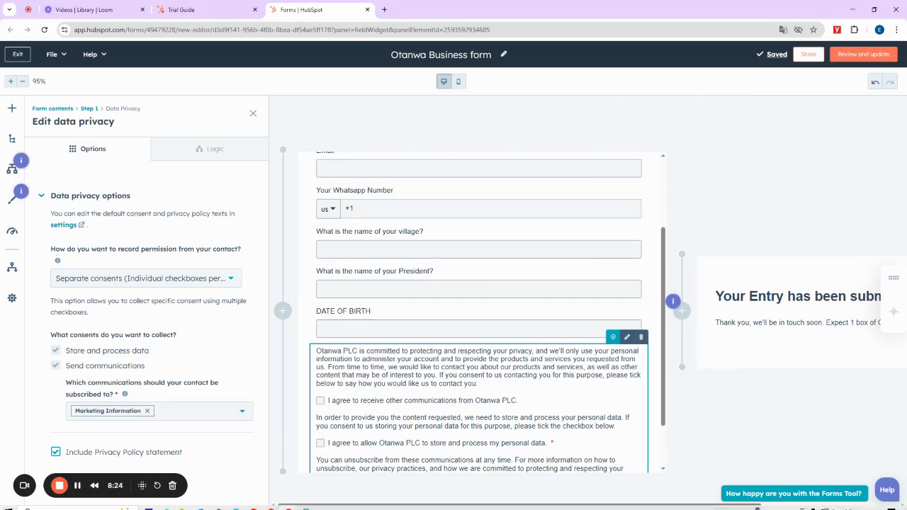
Switch to the first Google Meet call and send the copied form link in its in-call messages
{"action": "left_click", "coordinate": [152, 482]}
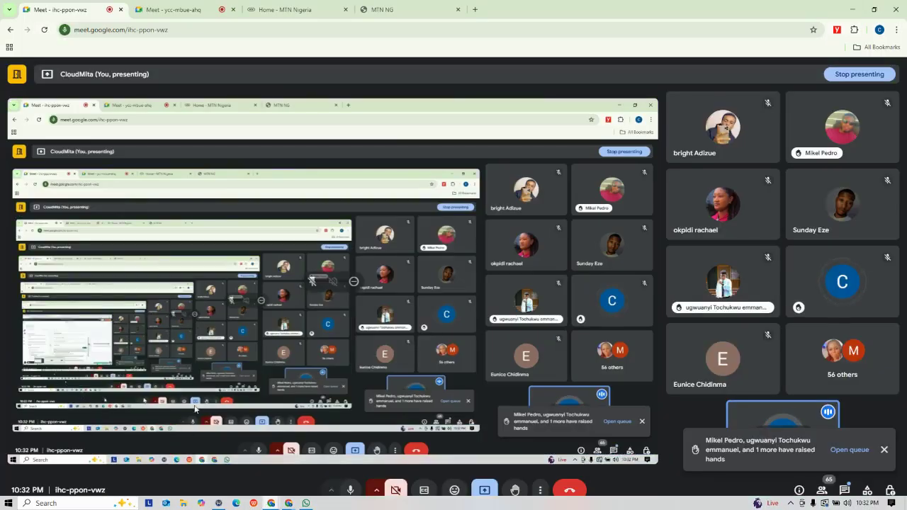
{"action": "left_click", "coordinate": [844, 490]}
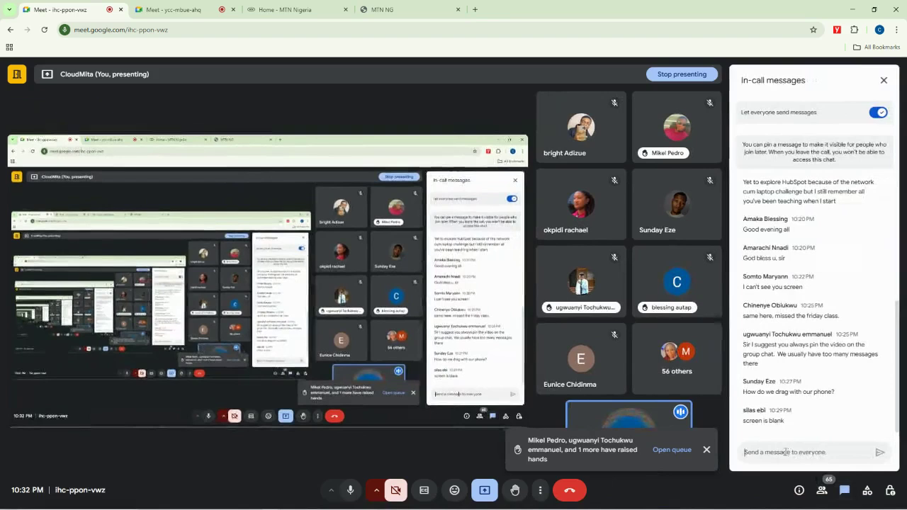
{"action": "key", "text": "ctrl+v"}
{"action": "key", "text": "Return"}
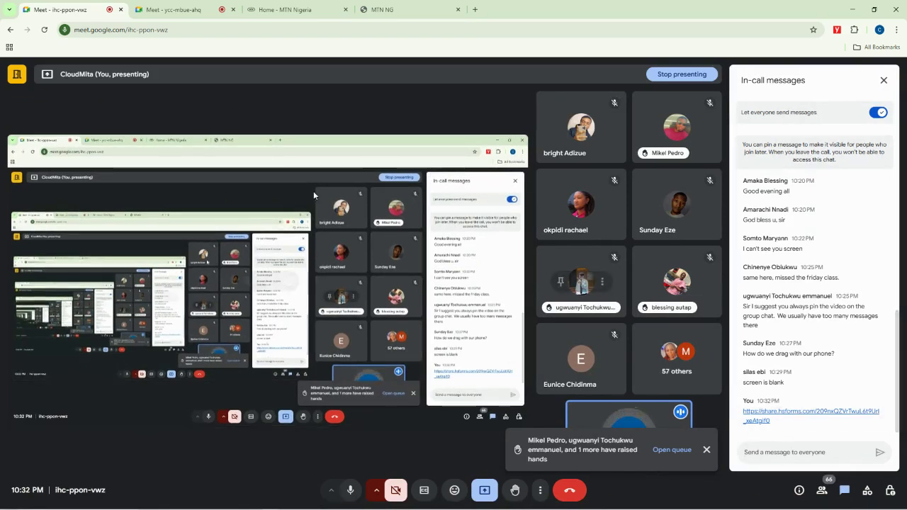
Send the copied form link in the second Google Meet call's in-call messages and return to the first call
{"action": "left_click", "coordinate": [197, 5]}
{"action": "left_click", "coordinate": [776, 449]}
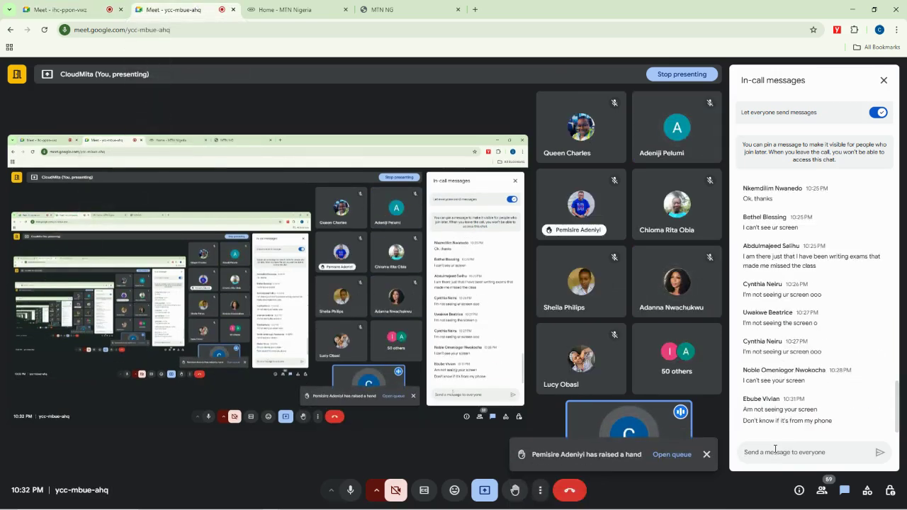
{"action": "key", "text": "ctrl+v"}
{"action": "key", "text": "Return"}
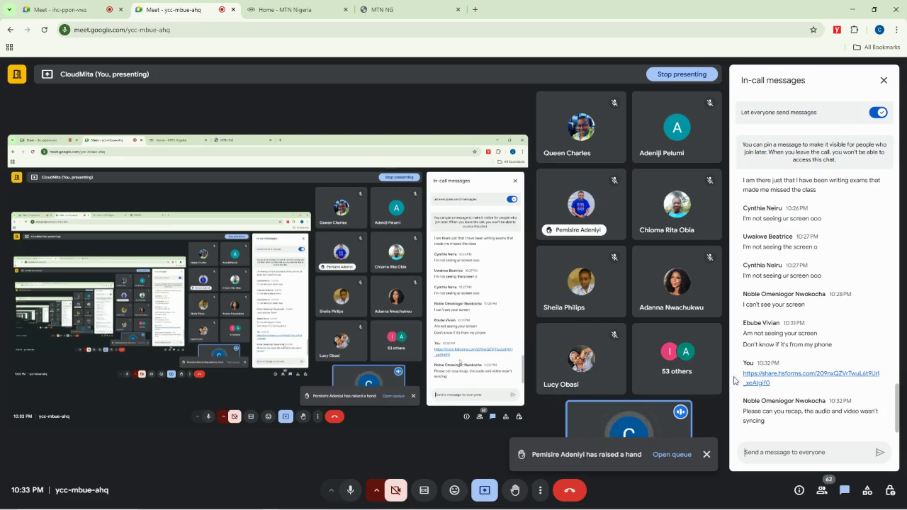
{"action": "left_click", "coordinate": [64, 9]}
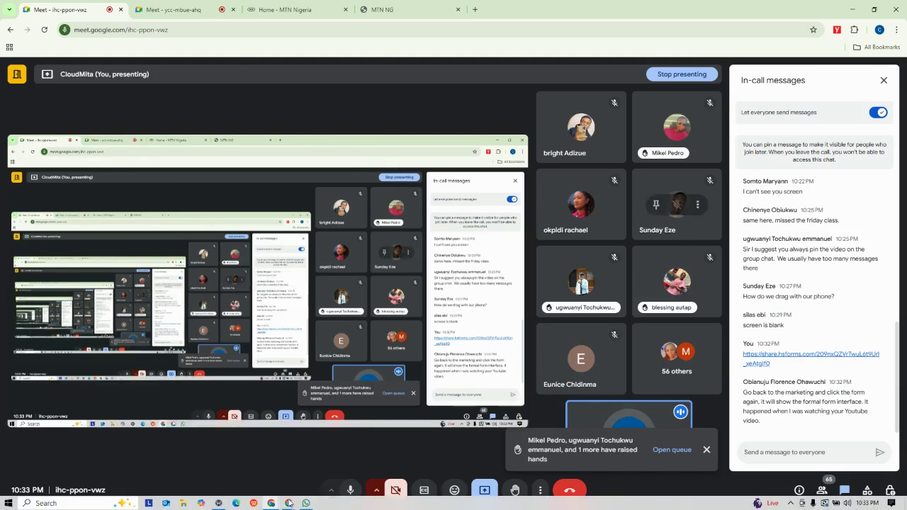
{"action": "mouse_move", "coordinate": [288, 503]}
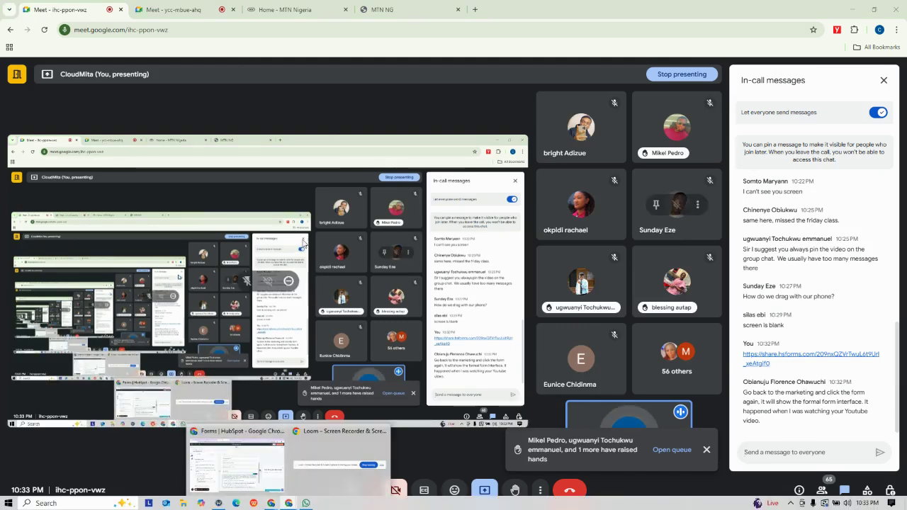
{"action": "left_click", "coordinate": [290, 9]}
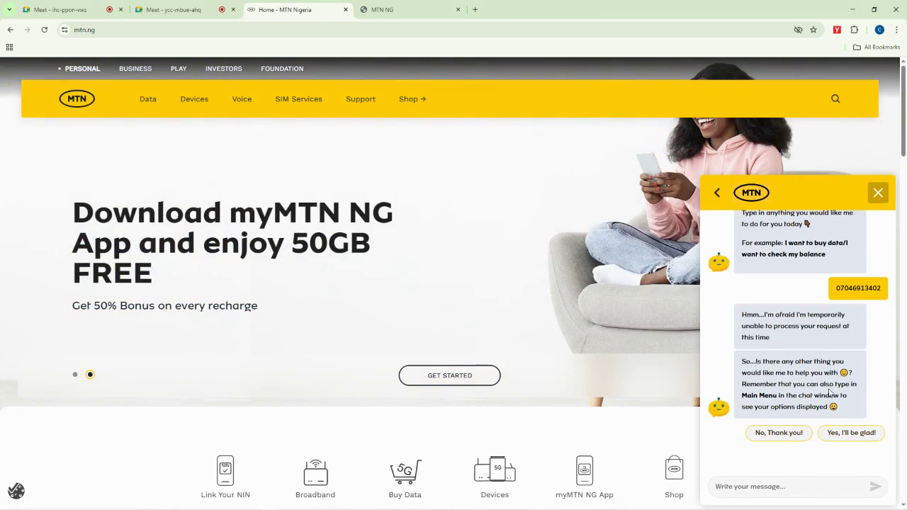
{"action": "left_click", "coordinate": [878, 194]}
{"action": "left_click_drag", "start_coordinate": [904, 131], "coordinate": [904, 486]}
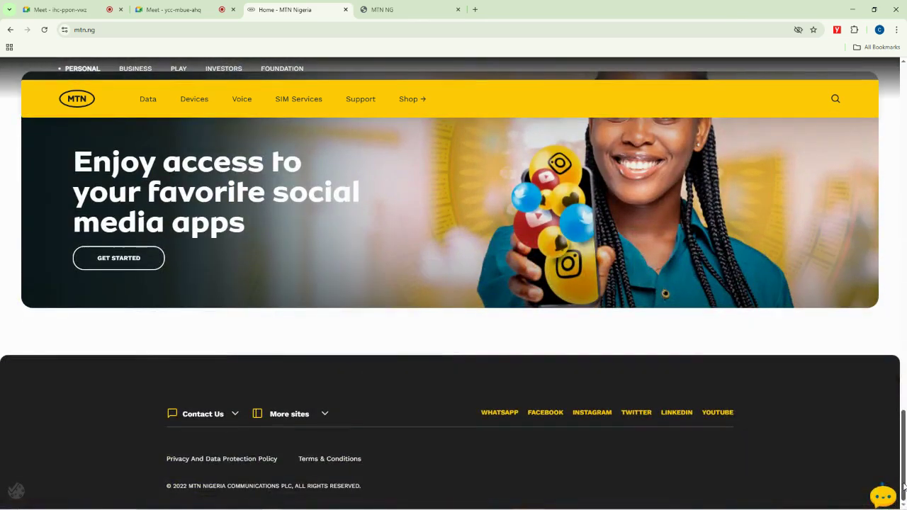
{"action": "left_click", "coordinate": [211, 6]}
{"action": "left_click", "coordinate": [71, 9]}
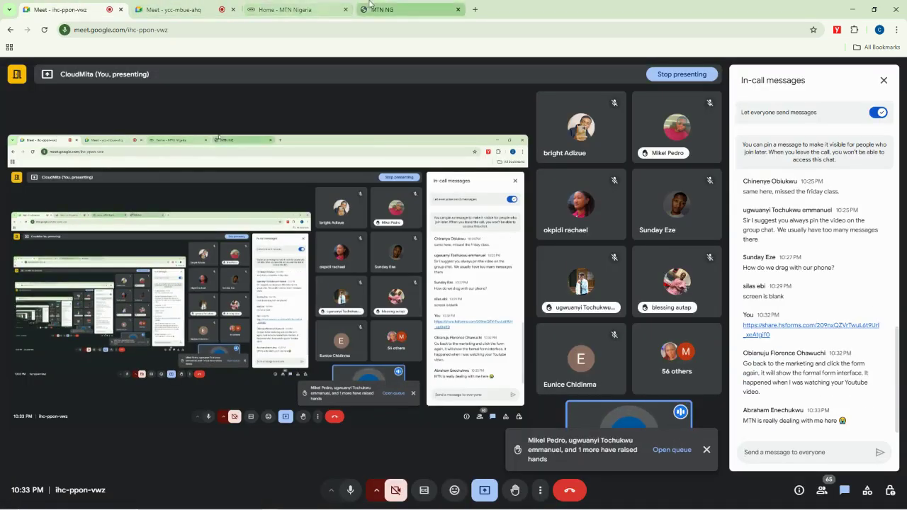
{"action": "left_click", "coordinate": [276, 8]}
{"action": "left_click", "coordinate": [178, 7]}
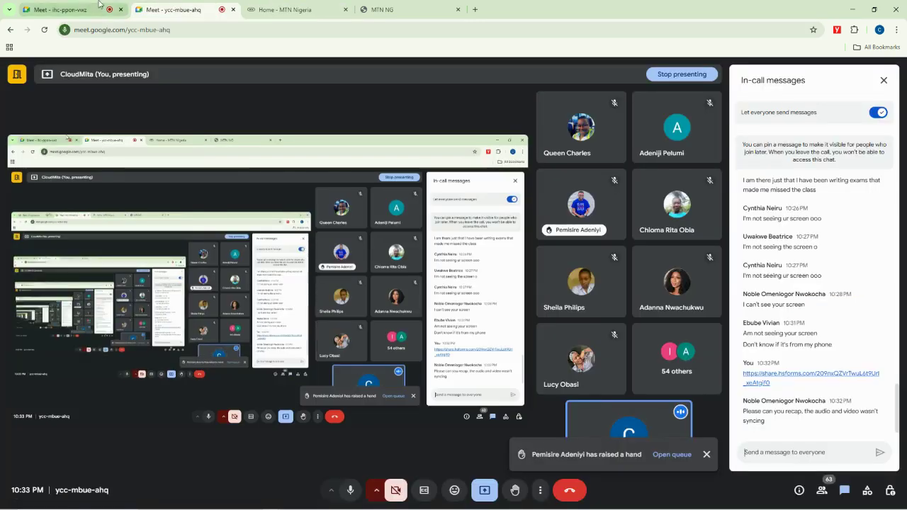
{"action": "left_click", "coordinate": [99, 4]}
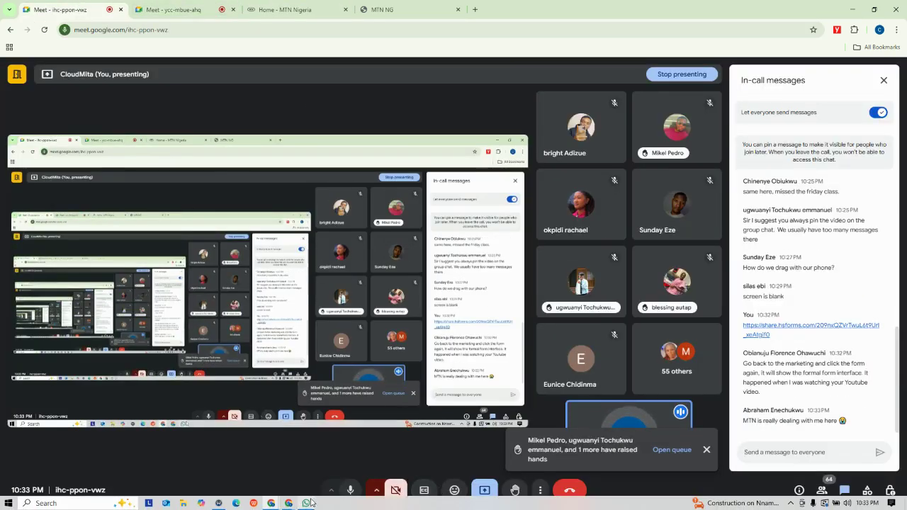
{"action": "left_click", "coordinate": [309, 502]}
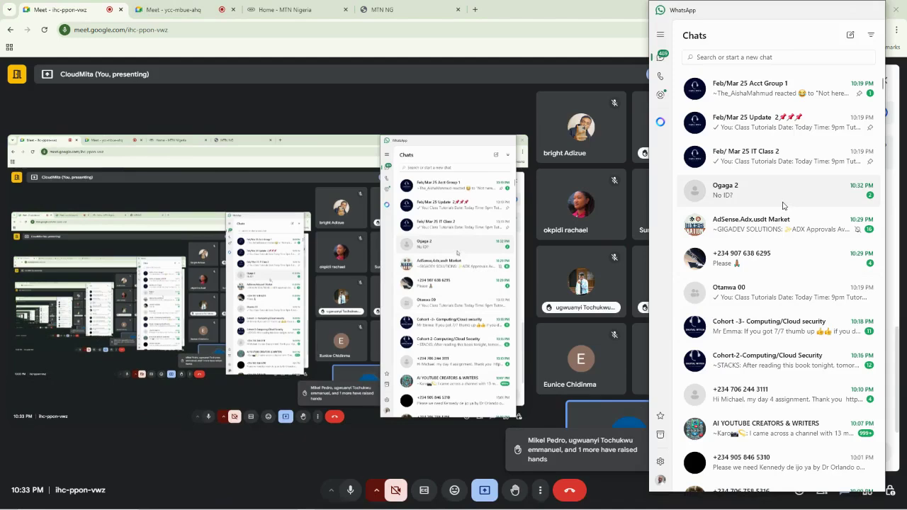
{"action": "left_click", "coordinate": [769, 266]}
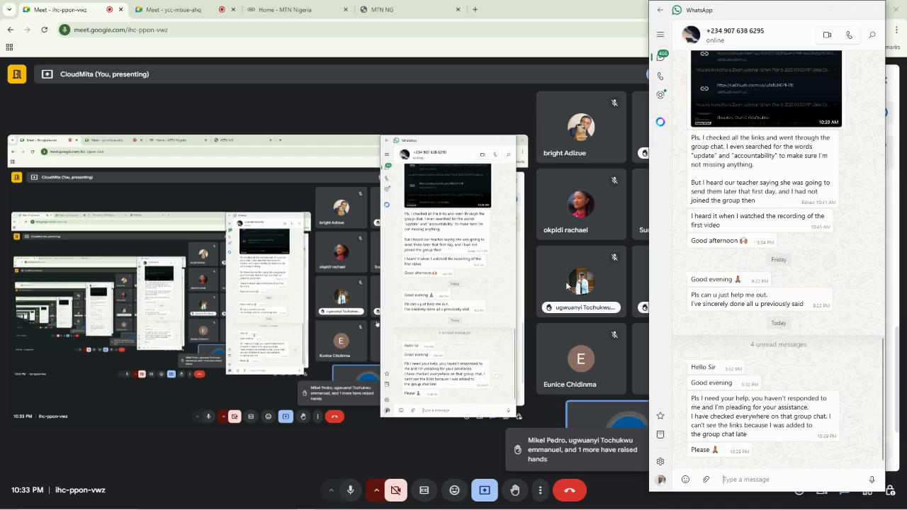
{"action": "left_click", "coordinate": [198, 4]}
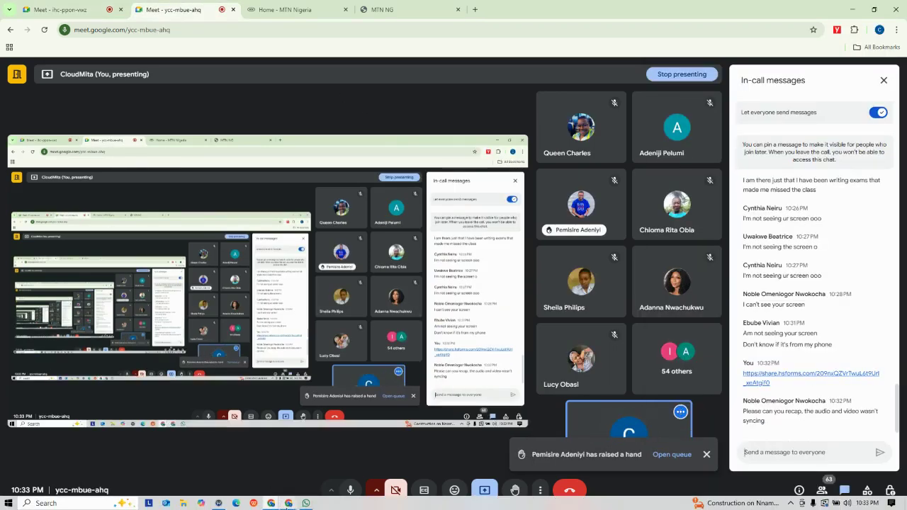
Switch back to HubSpot and check the page views and submissions of the Otanwa Business form in the forms list
{"action": "mouse_move", "coordinate": [289, 503]}
{"action": "left_click", "coordinate": [238, 484]}
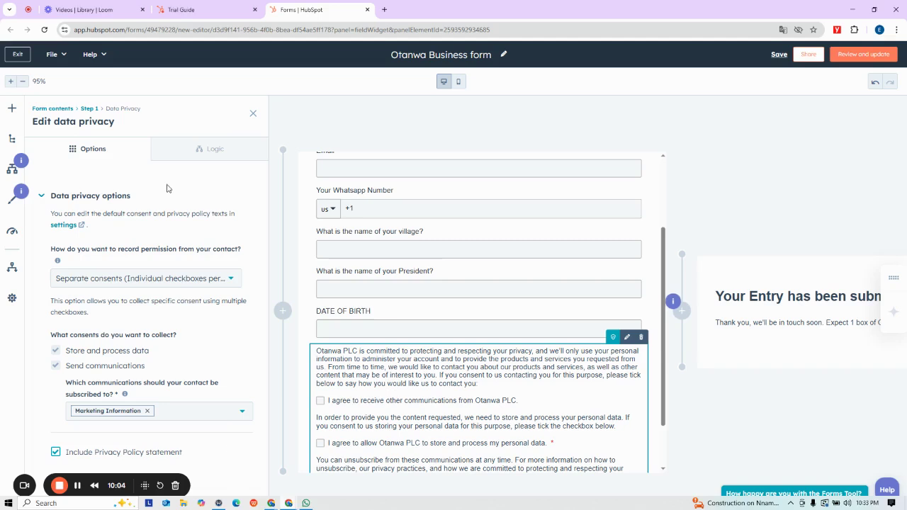
{"action": "left_click", "coordinate": [76, 485]}
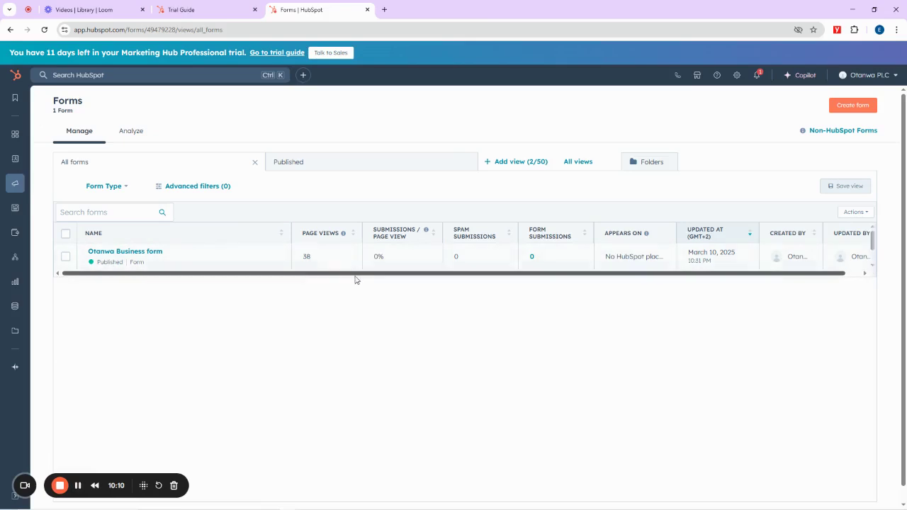
{"action": "mouse_move", "coordinate": [817, 493]}
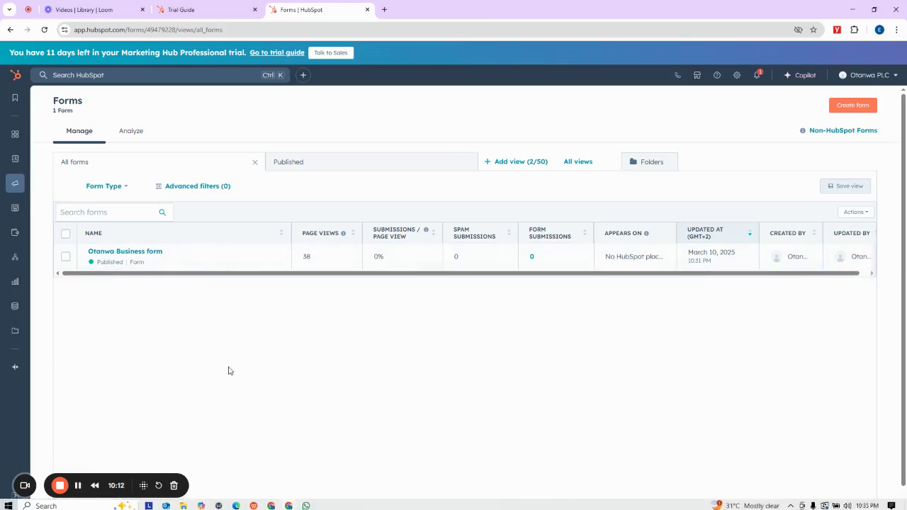
{"action": "mouse_move", "coordinate": [310, 261]}
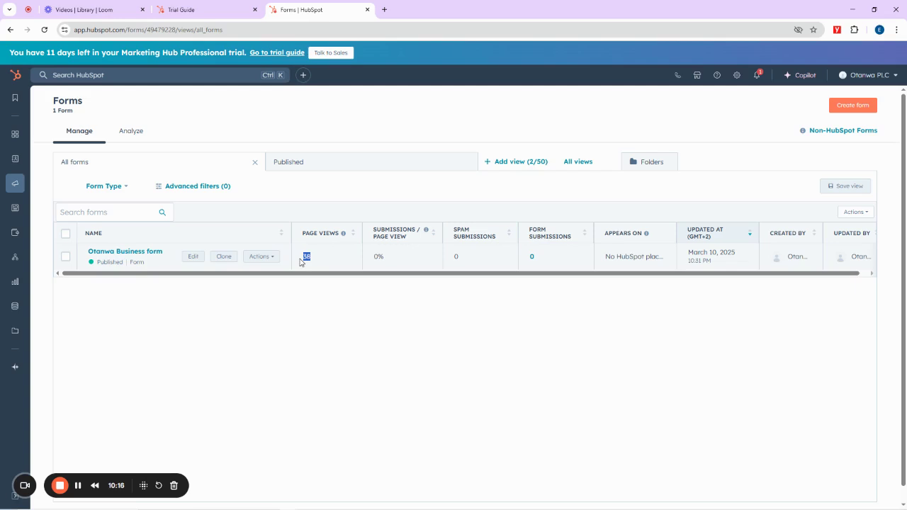
{"action": "scroll", "coordinate": [775, 276], "scroll_direction": "right", "scroll_amount": 1}
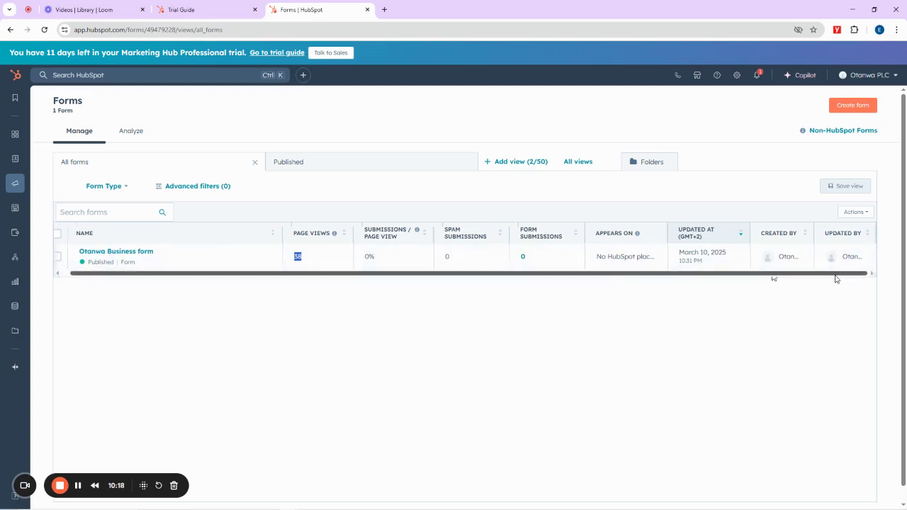
{"action": "left_click", "coordinate": [350, 198]}
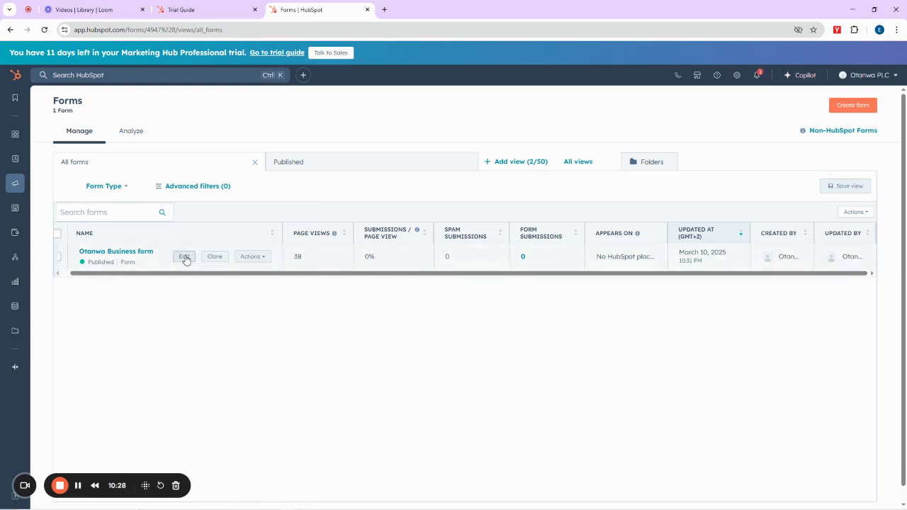
Open the Otanwa Business form for editing, dismiss the translation prompt, and review and publish its update
{"action": "left_click", "coordinate": [183, 257]}
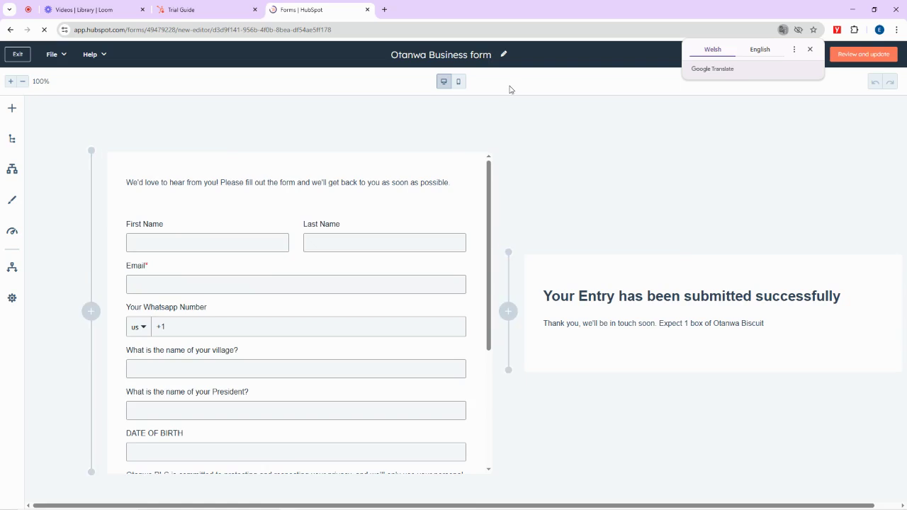
{"action": "left_click", "coordinate": [810, 49]}
{"action": "left_click", "coordinate": [855, 55]}
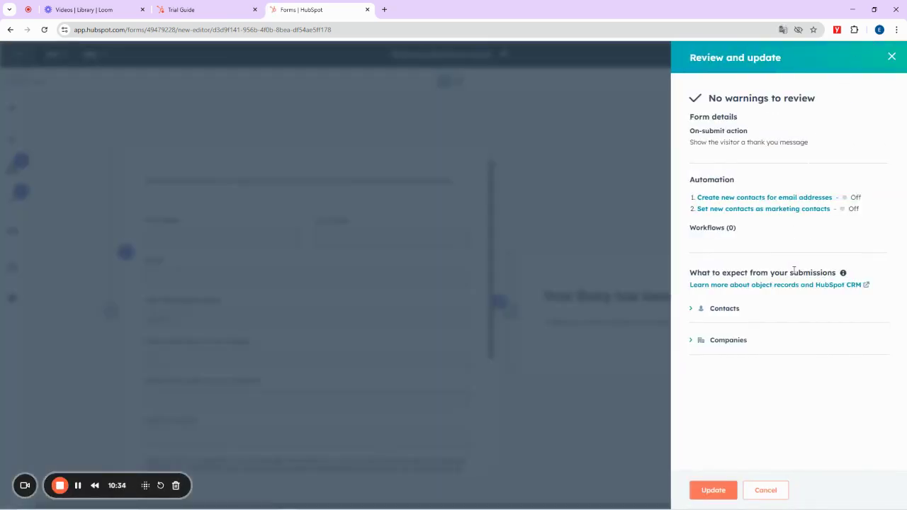
{"action": "left_click", "coordinate": [721, 492]}
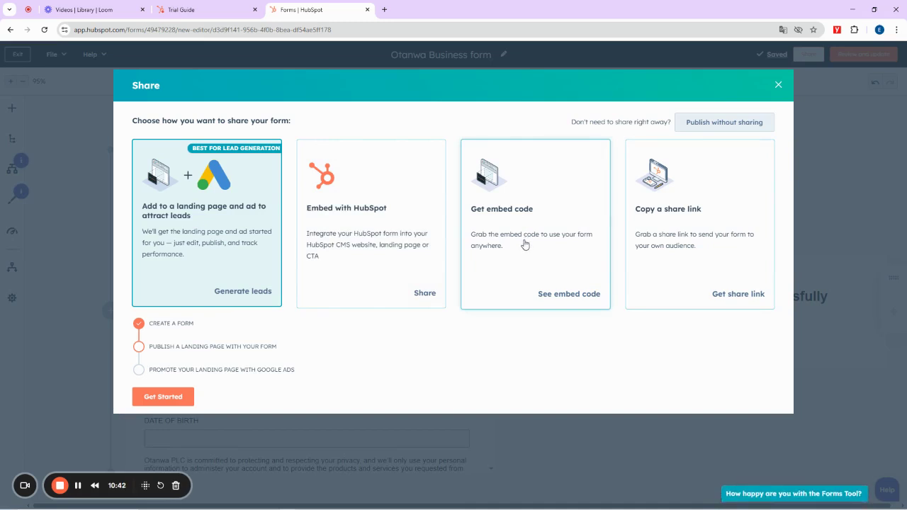
Choose the embed code sharing option for the form and select the entire embed code
{"action": "left_click", "coordinate": [543, 278]}
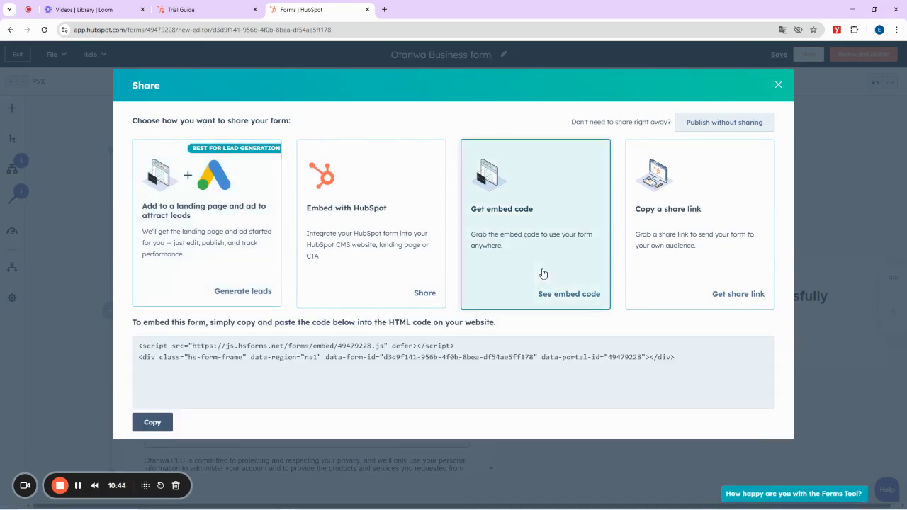
{"action": "left_click", "coordinate": [290, 368]}
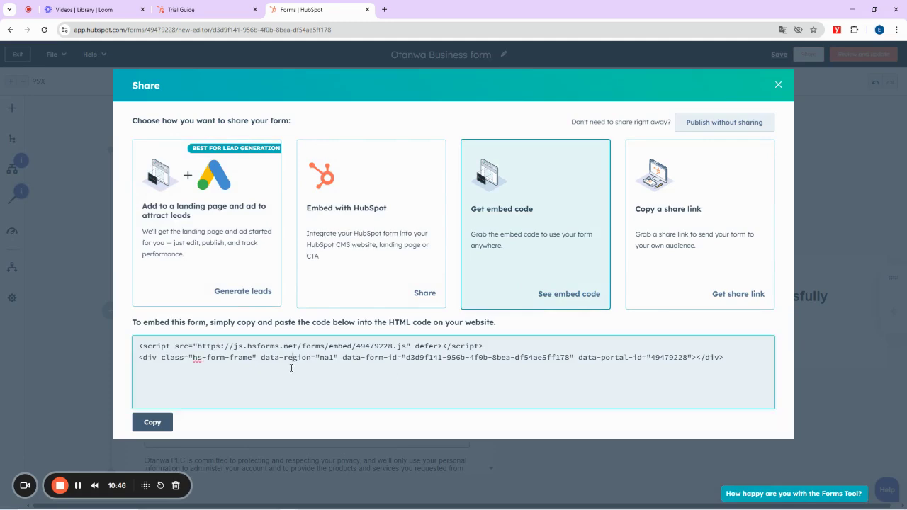
{"action": "key", "text": "ctrl+a"}
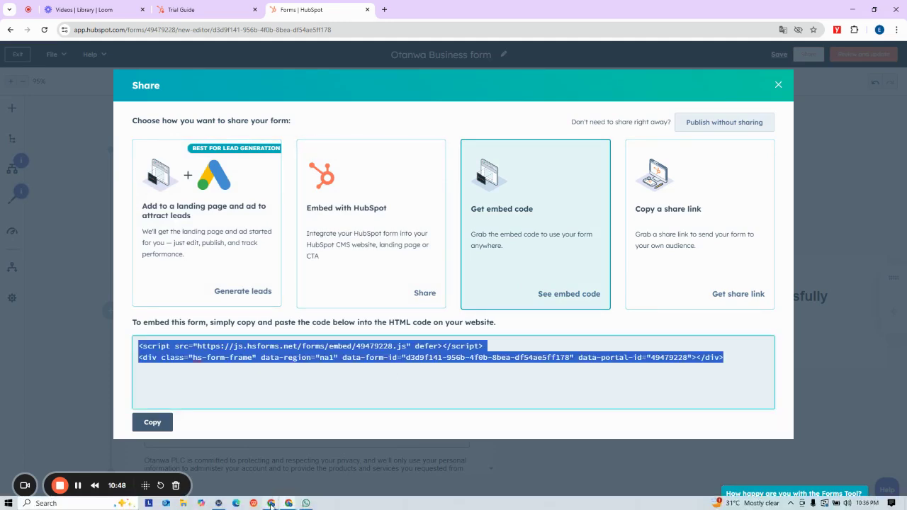
Minimize the HubSpot and Google Meet browser windows to reach the desktop
{"action": "mouse_move", "coordinate": [271, 503]}
{"action": "left_click", "coordinate": [212, 452]}
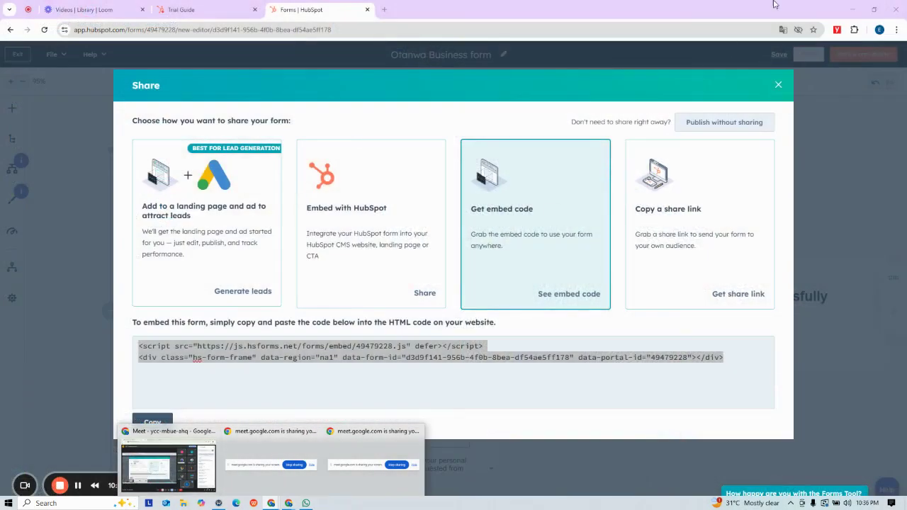
{"action": "left_click", "coordinate": [852, 9]}
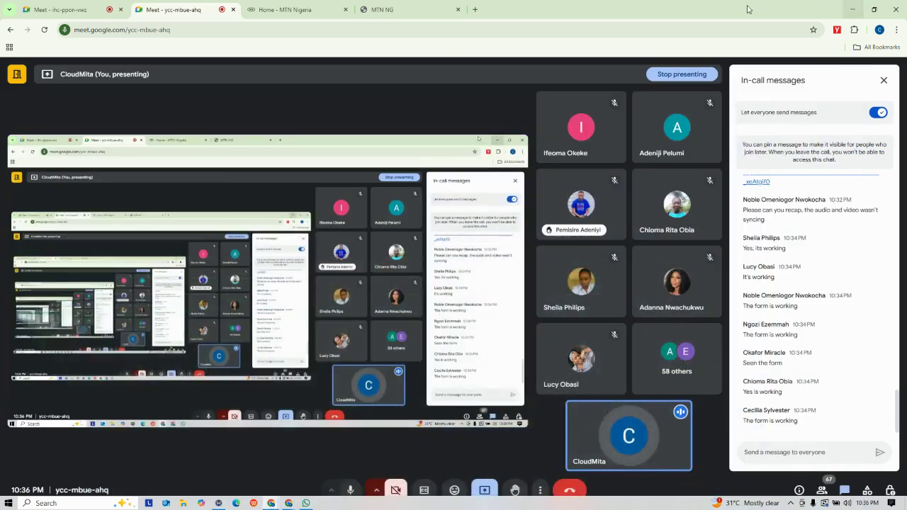
{"action": "left_click", "coordinate": [852, 9]}
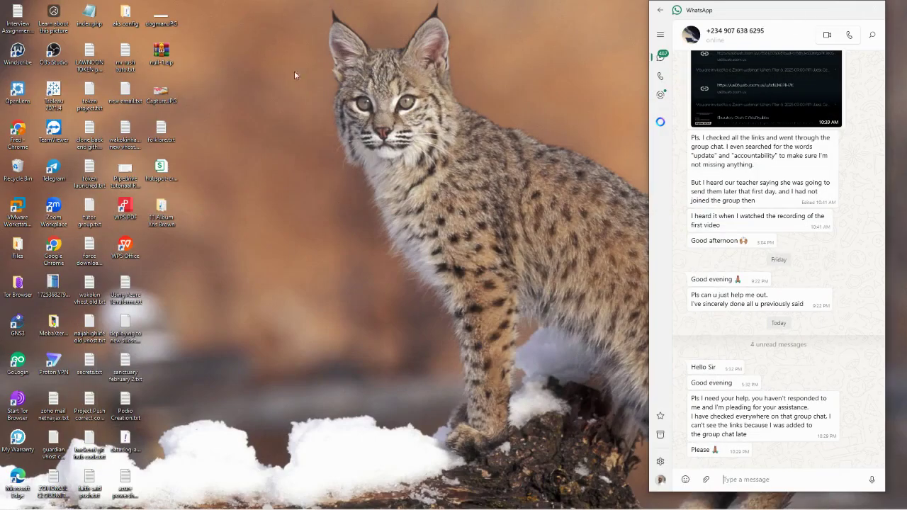
Open Chrome with the other profile from the desktop, load tunesflow.com.ng/wp-admin, and maximize the window
{"action": "double_click", "coordinate": [24, 132]}
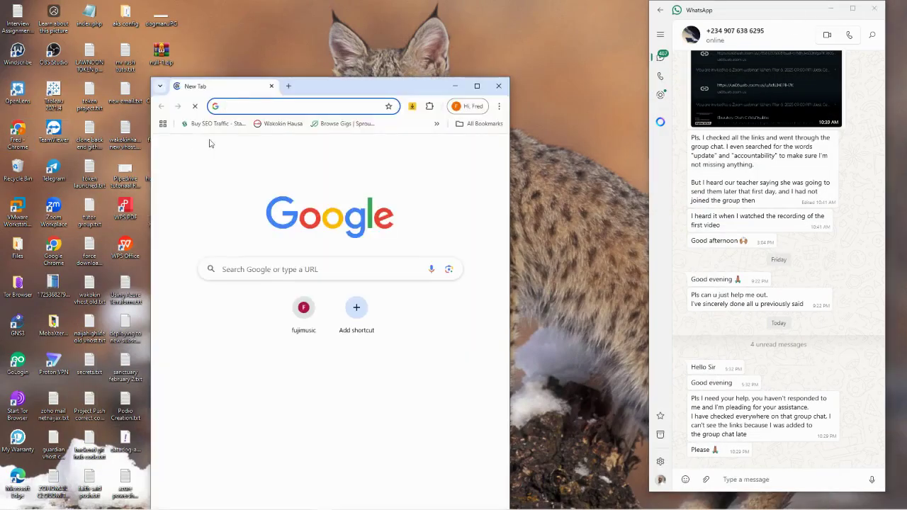
{"action": "left_click", "coordinate": [291, 106]}
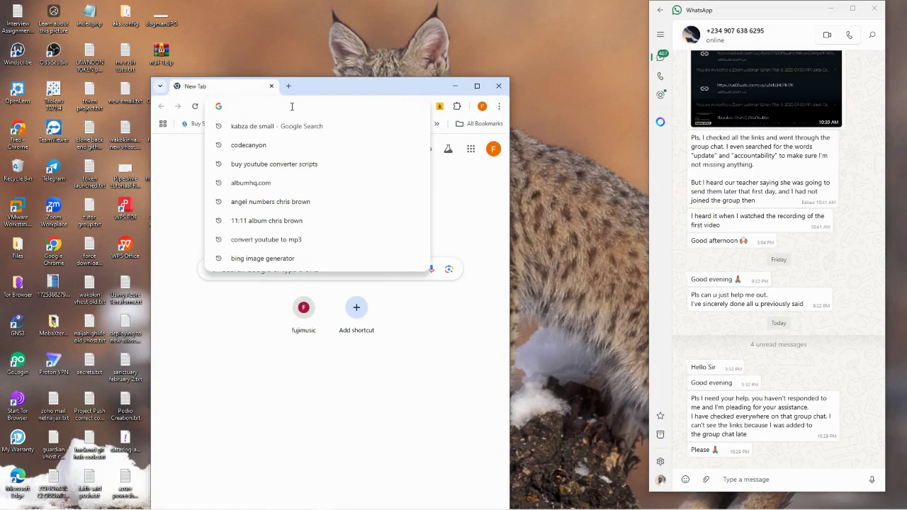
{"action": "type", "text": "tunesflow.com.ng/wp-admin"}
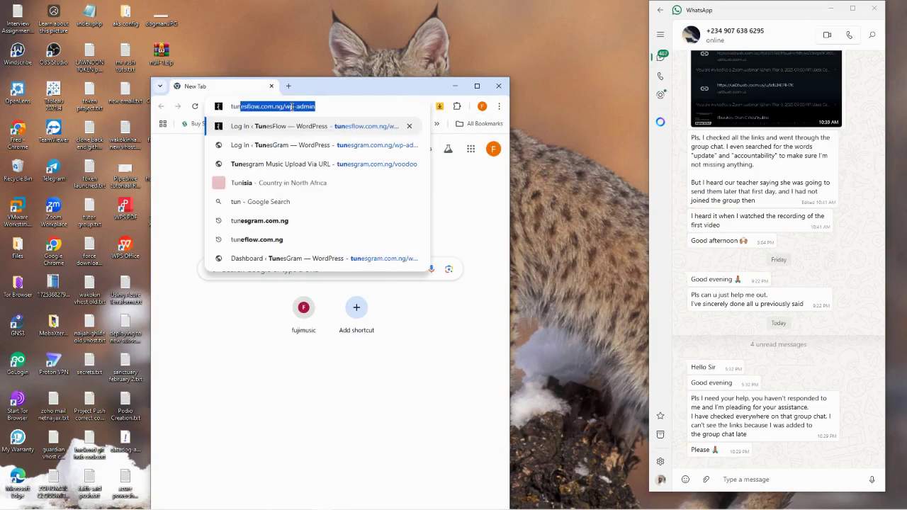
{"action": "key", "text": "Return"}
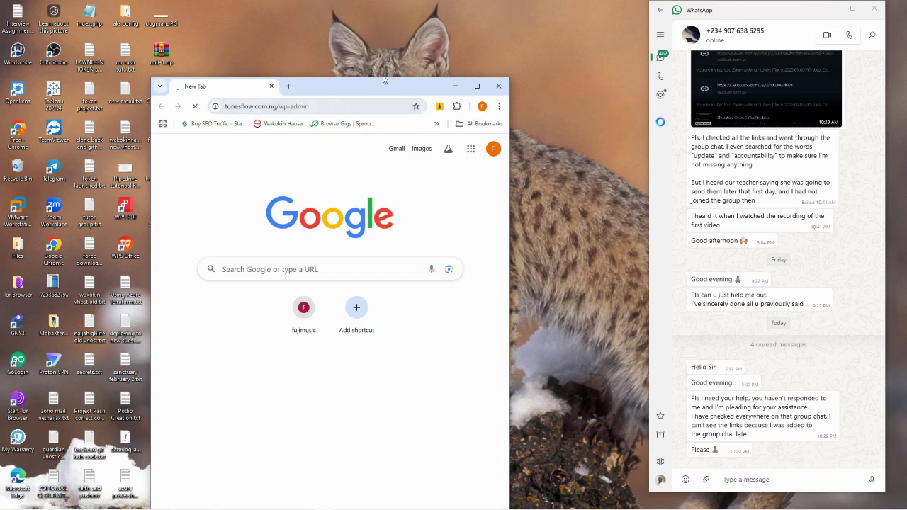
{"action": "left_click", "coordinate": [477, 86]}
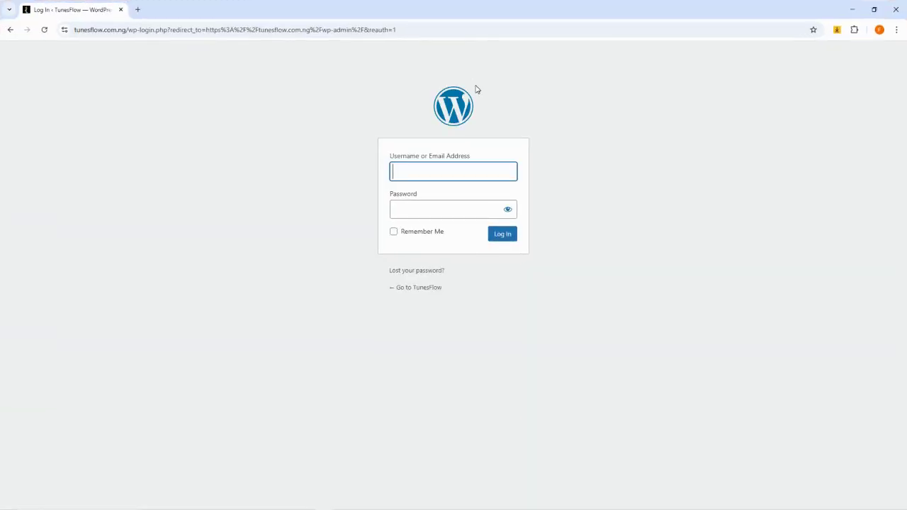
Open the PraiseDrops WordPress dashboard at praizedrops.com/wp-admin in a new tab
{"action": "left_click", "coordinate": [137, 9]}
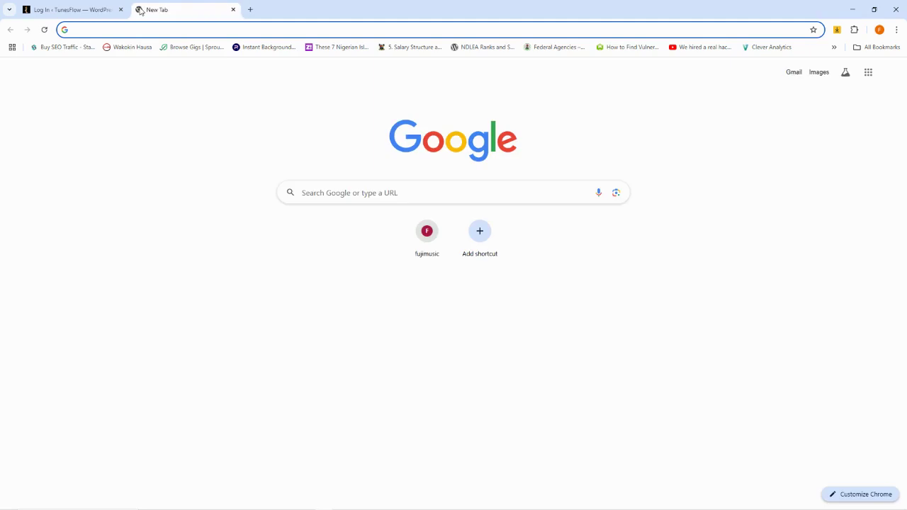
{"action": "type", "text": "praize"}
{"action": "key", "text": "Return"}
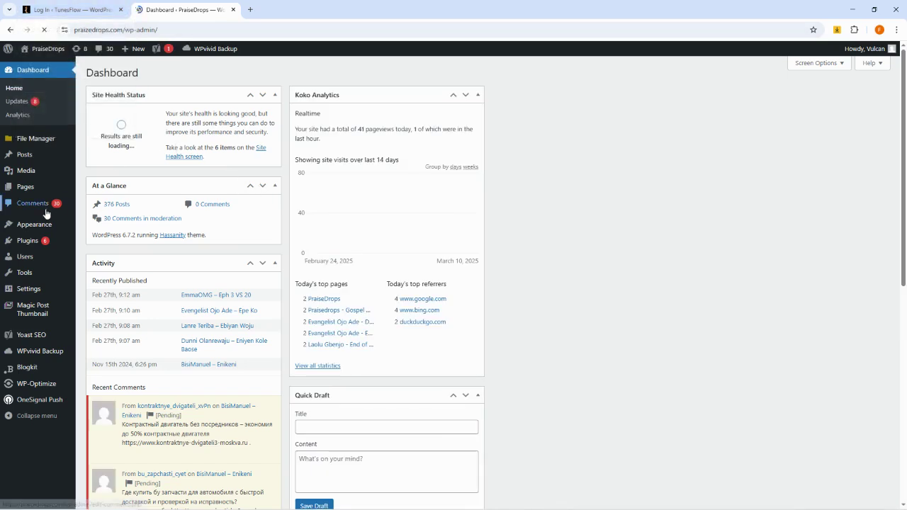
Start a new WordPress page and title it "HubSpot Tutorial Trial for Form"
{"action": "mouse_move", "coordinate": [31, 244]}
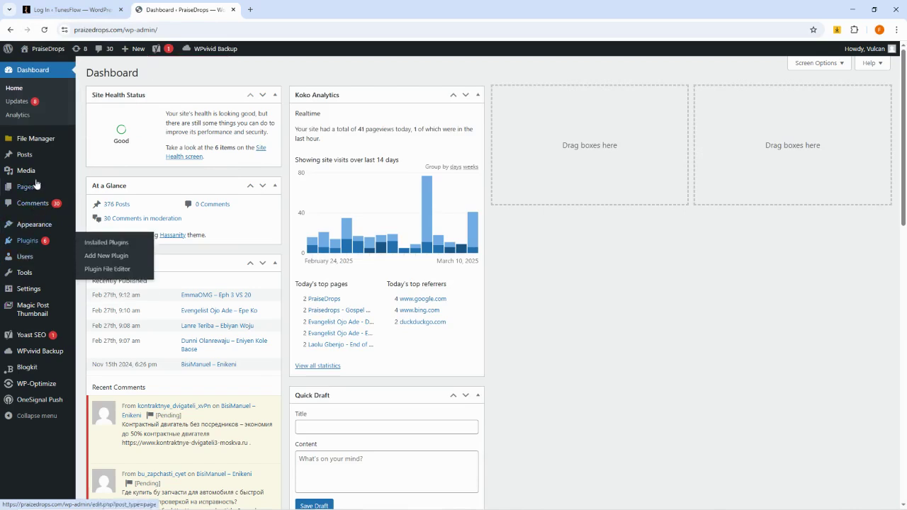
{"action": "mouse_move", "coordinate": [26, 187]}
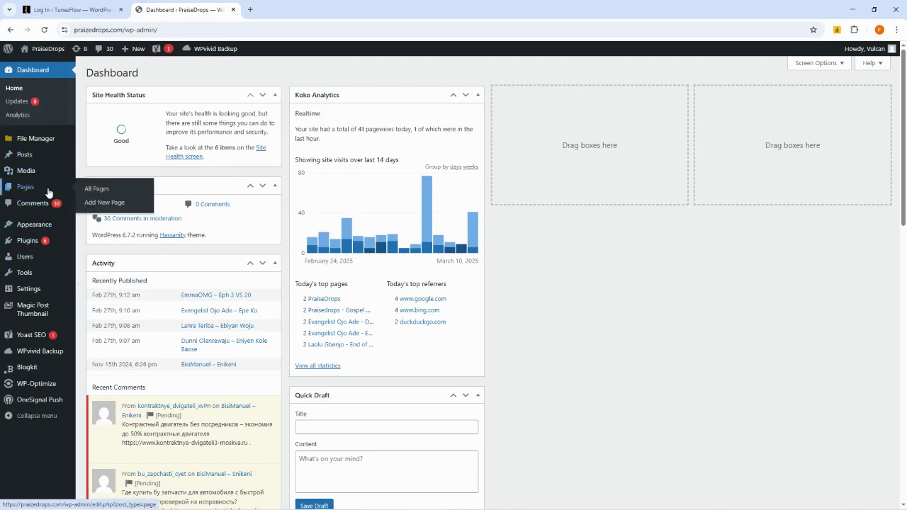
{"action": "left_click", "coordinate": [98, 189]}
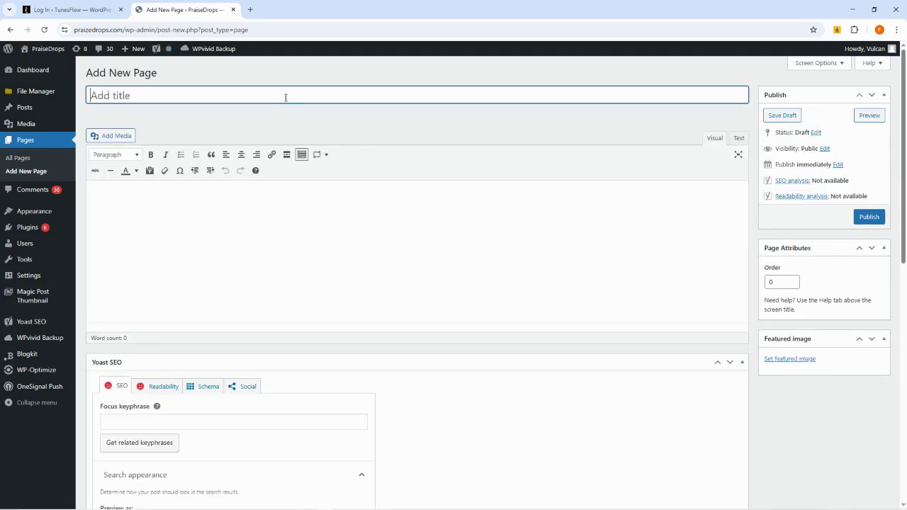
{"action": "type", "text": "HubSpot Tutorial Trial for Form"}
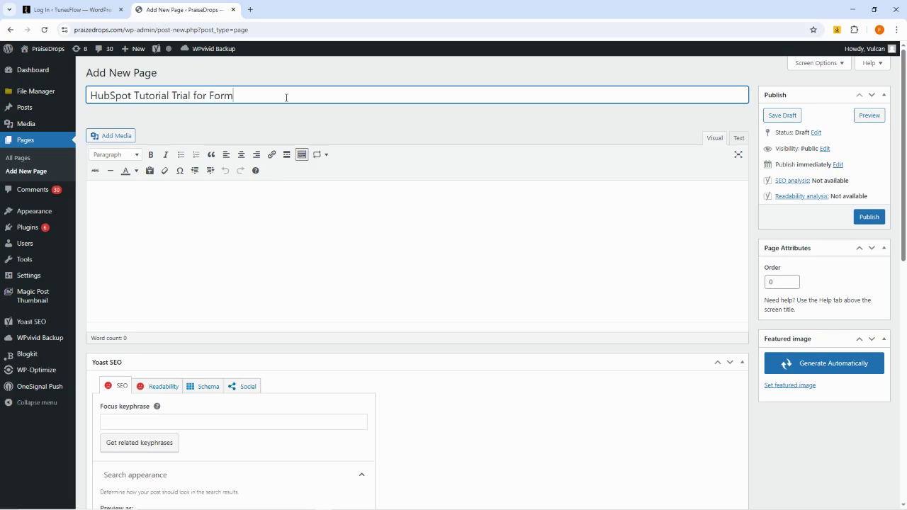
Paste the copied HubSpot form embed code into the page body as HTML and return to the visual editor view
{"action": "left_click", "coordinate": [446, 269]}
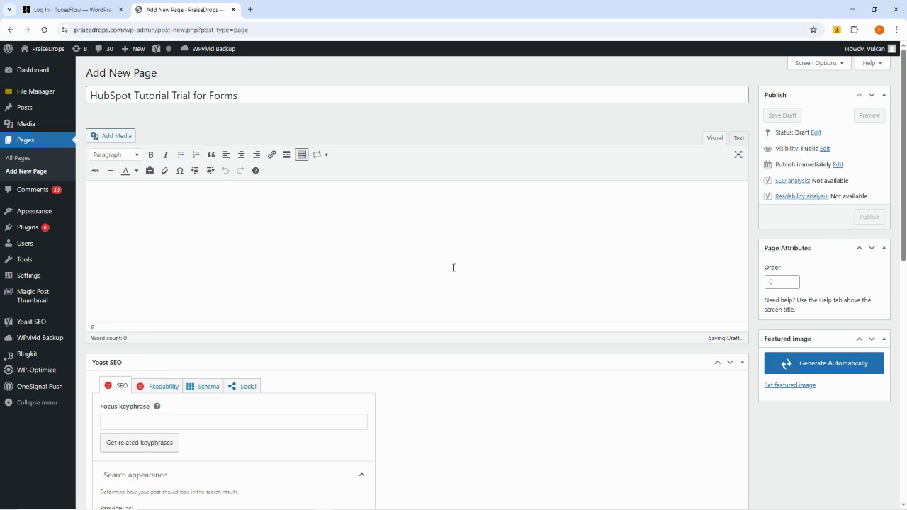
{"action": "left_click", "coordinate": [739, 139]}
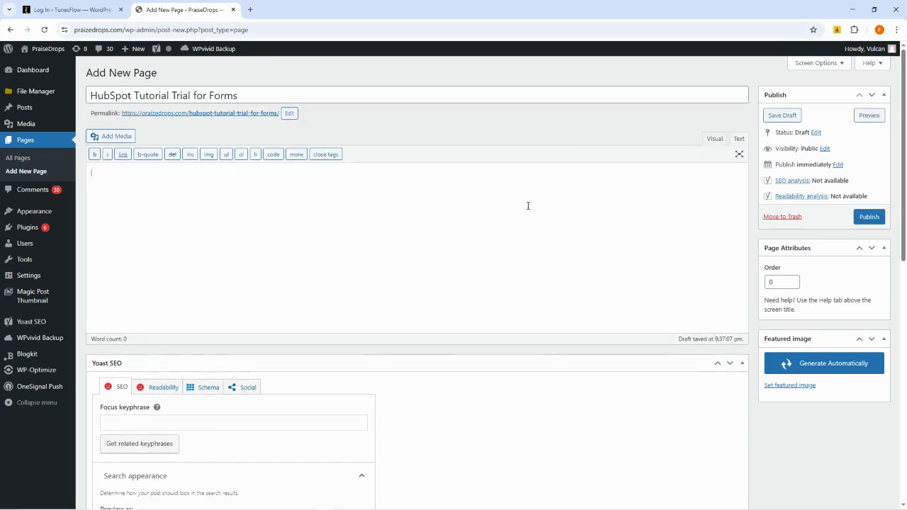
{"action": "key", "text": "ctrl+v"}
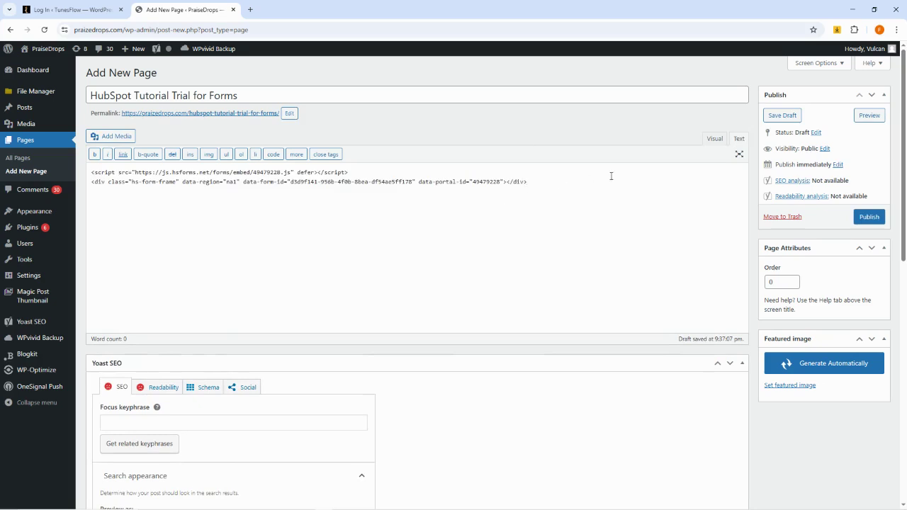
{"action": "left_click", "coordinate": [714, 138]}
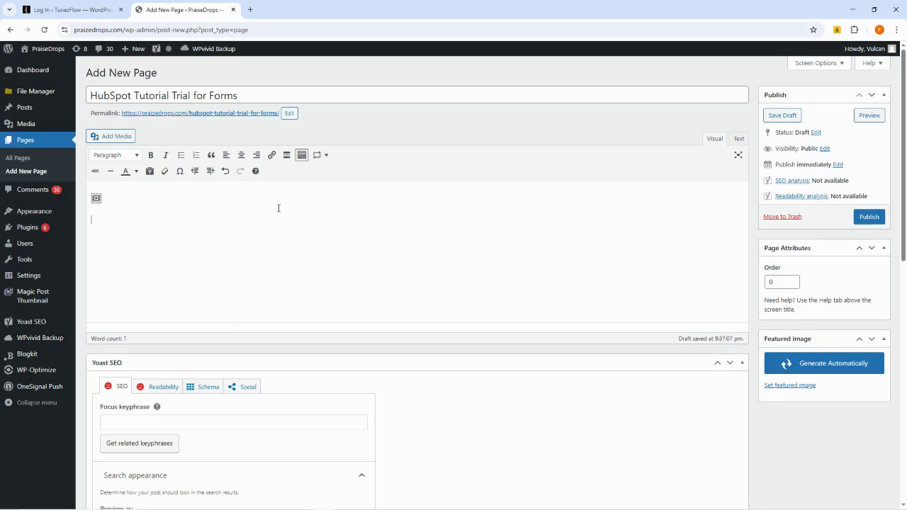
Publish the WordPress page and open its live version in a new tab to check the embedded form
{"action": "left_click", "coordinate": [869, 219]}
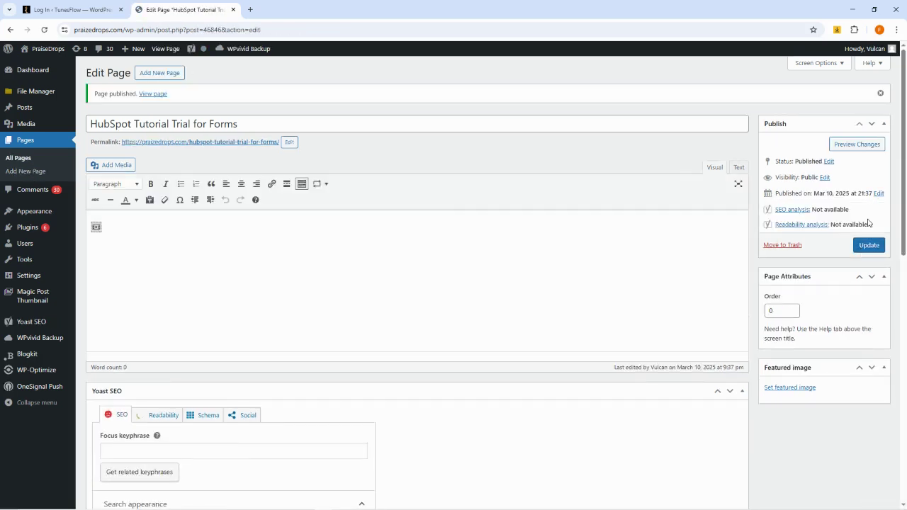
{"action": "right_click", "coordinate": [153, 94]}
{"action": "left_click", "coordinate": [204, 107]}
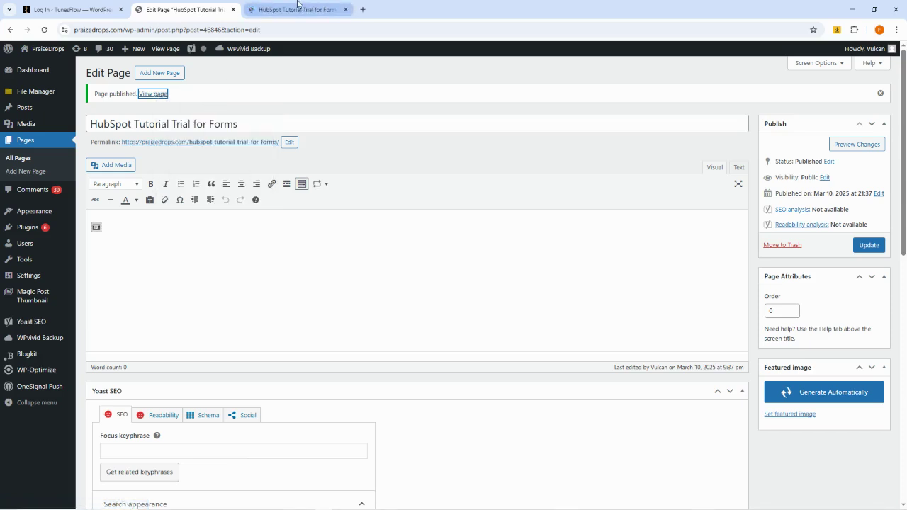
{"action": "mouse_move", "coordinate": [298, 3]}
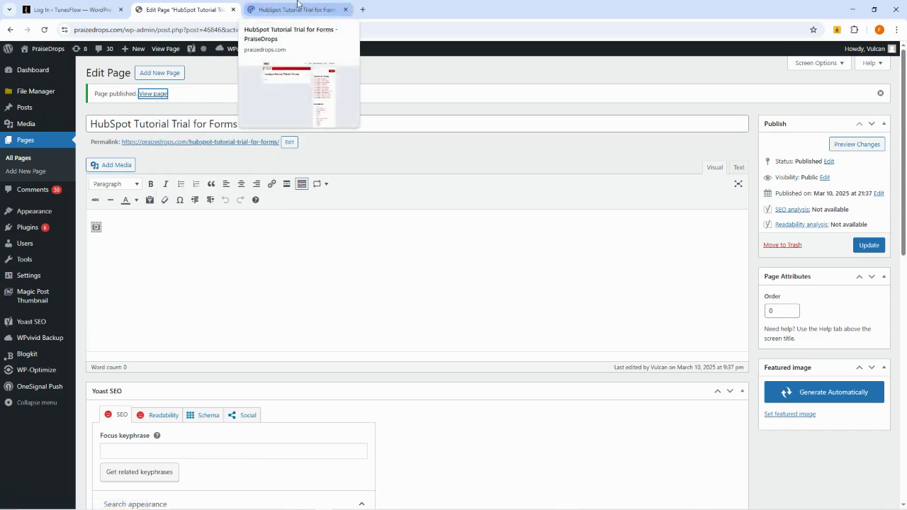
{"action": "left_click", "coordinate": [297, 5]}
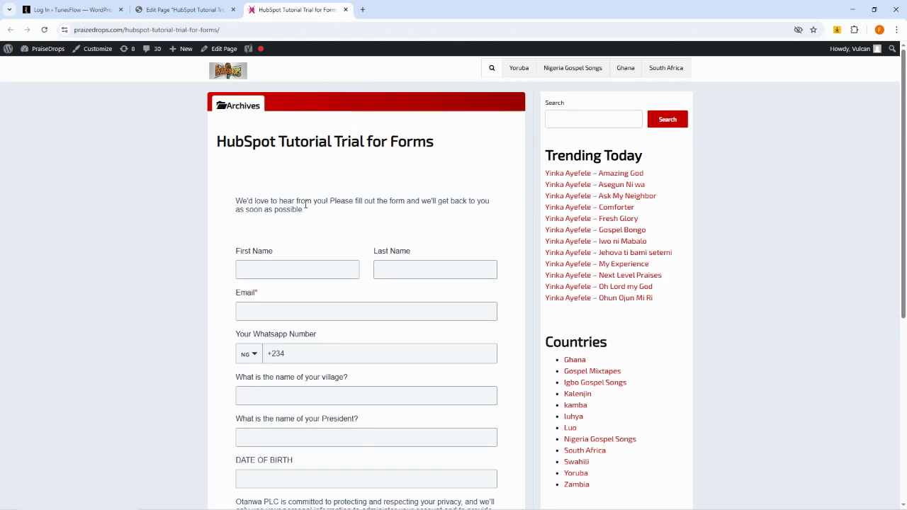
{"action": "scroll", "coordinate": [313, 290], "scroll_direction": "down", "scroll_amount": 5}
{"action": "scroll", "coordinate": [317, 287], "scroll_direction": "up", "scroll_amount": 3}
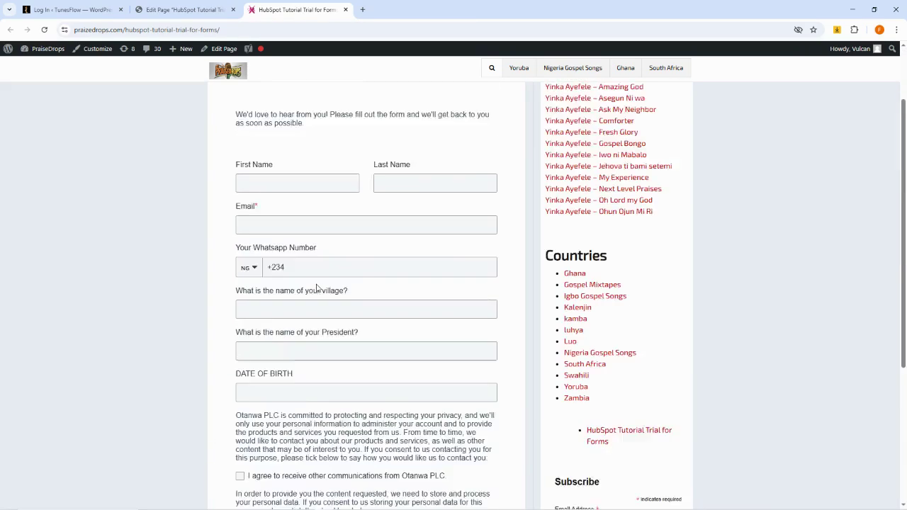
{"action": "scroll", "coordinate": [317, 287], "scroll_direction": "up", "scroll_amount": 2}
Copy the live form page's address and send it to everyone in the second Google Meet call's chat
{"action": "left_click", "coordinate": [228, 29]}
{"action": "key", "text": "ctrl+c"}
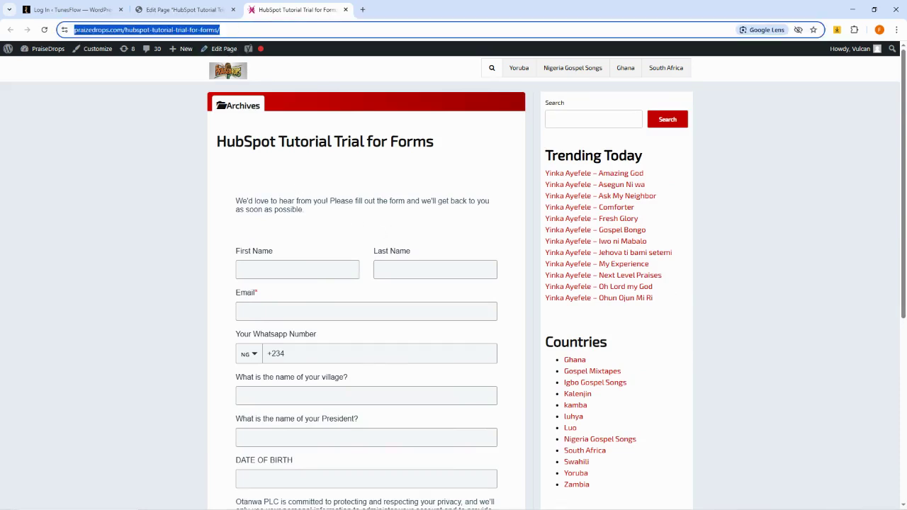
{"action": "left_click", "coordinate": [268, 502]}
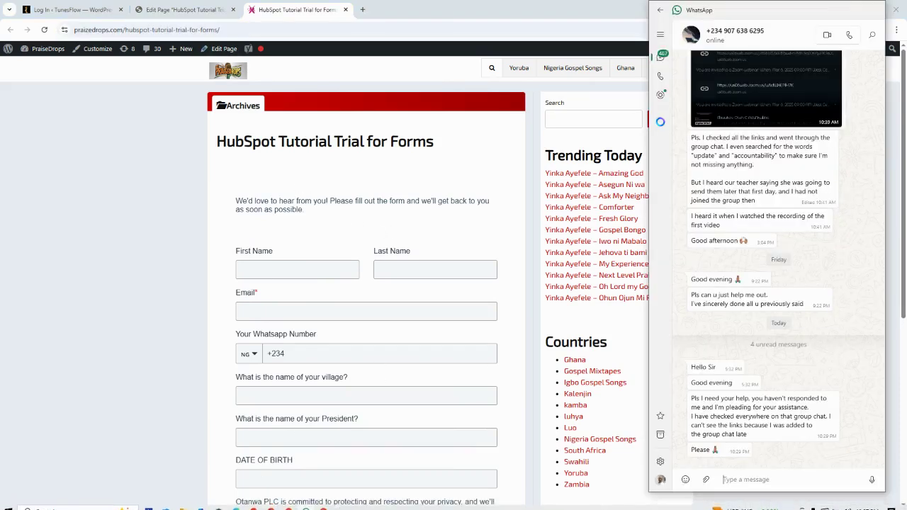
{"action": "mouse_move", "coordinate": [277, 504]}
{"action": "left_click", "coordinate": [168, 467]}
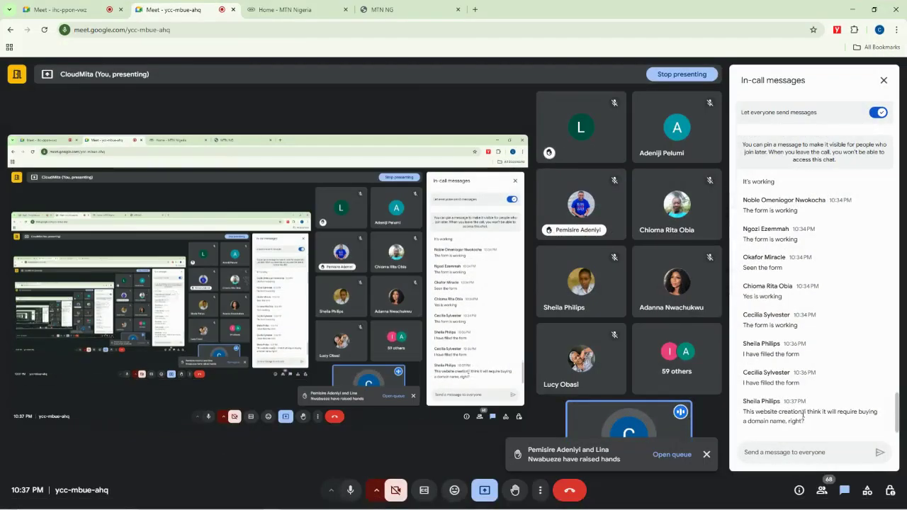
{"action": "left_click", "coordinate": [781, 452]}
{"action": "key", "text": "ctrl+v"}
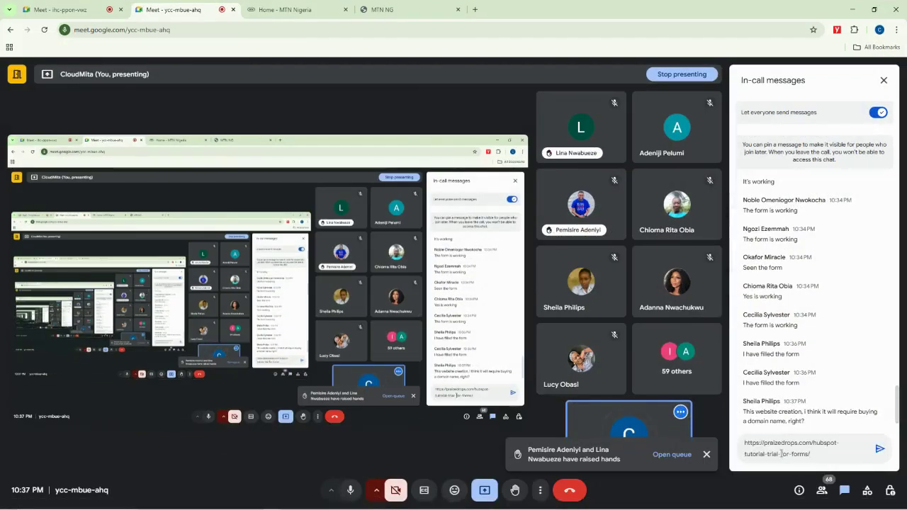
{"action": "key", "text": "Return"}
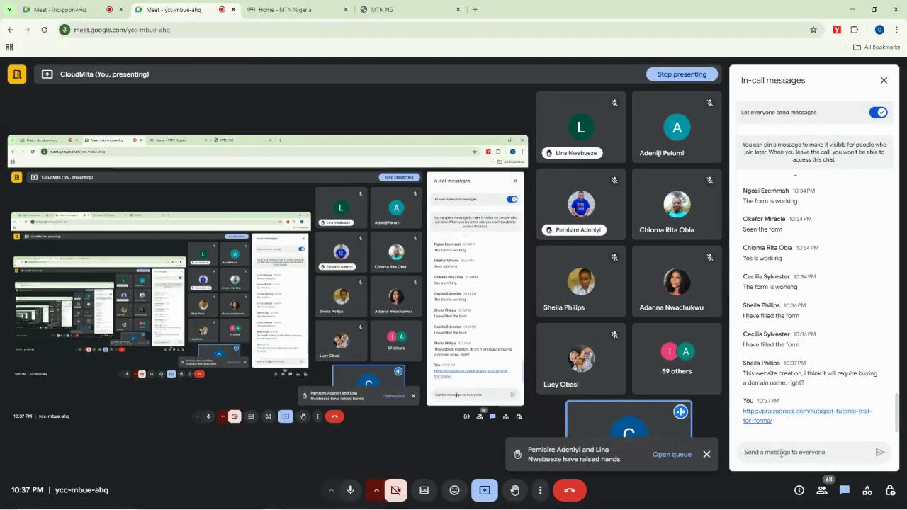
Send the praizedrops.com form page link to everyone in the first Google Meet call's chat
{"action": "key", "text": "ctrl+shift+Tab"}
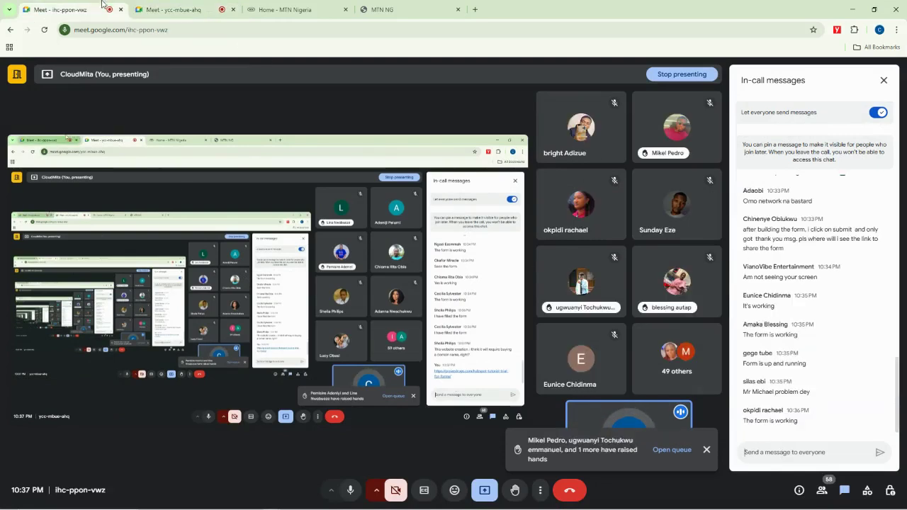
{"action": "left_click", "coordinate": [776, 452]}
{"action": "key", "text": "ctrl+v"}
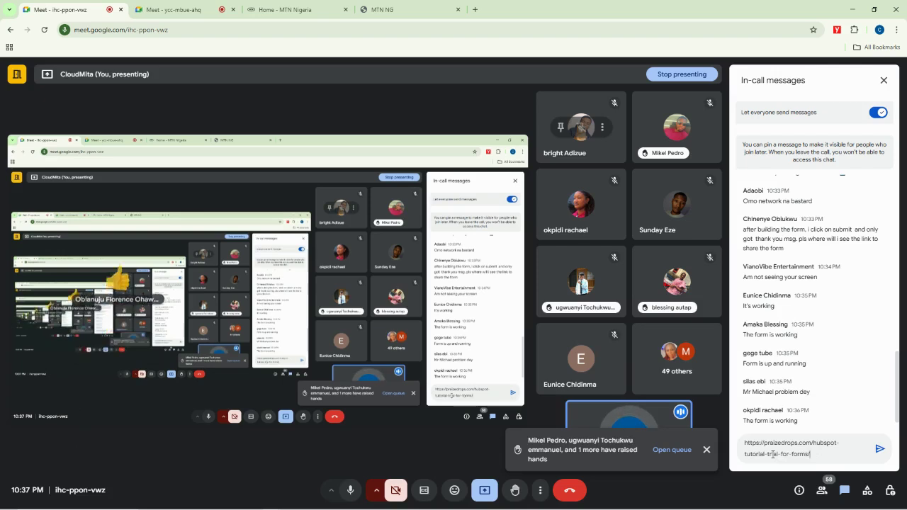
{"action": "key", "text": "Return"}
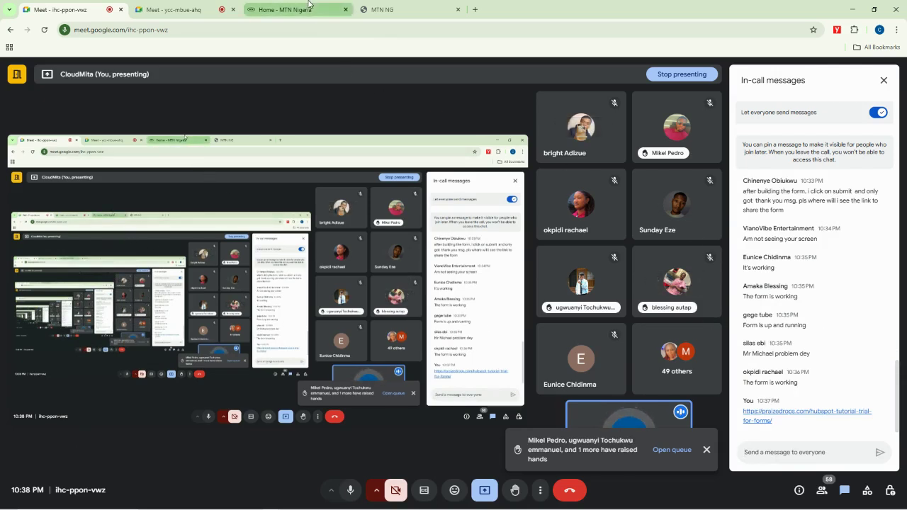
Reload the MTN NG account page and check the data status
{"action": "left_click", "coordinate": [386, 8]}
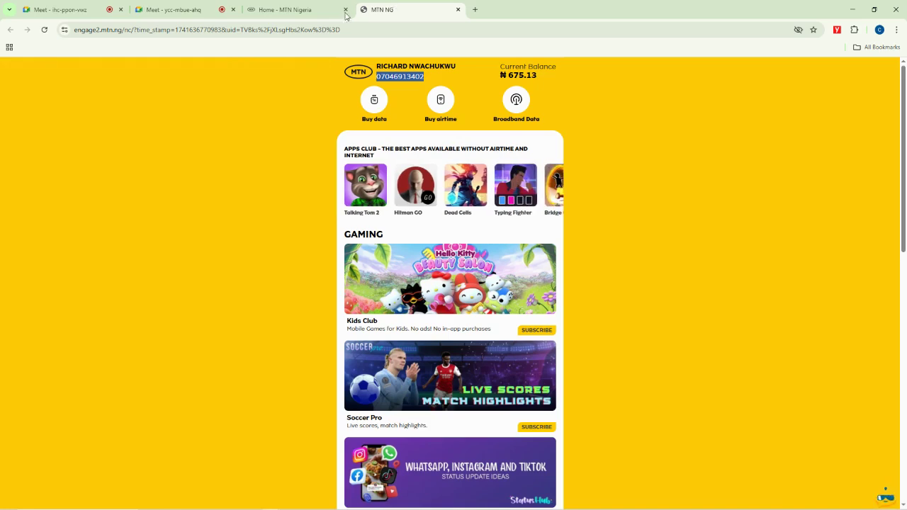
{"action": "left_click", "coordinate": [46, 30]}
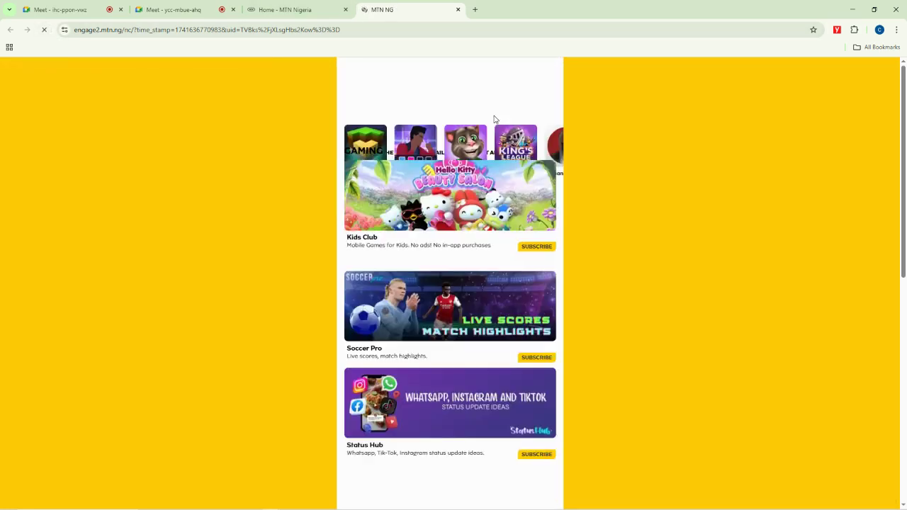
{"action": "scroll", "coordinate": [494, 119], "scroll_direction": "up", "scroll_amount": 1}
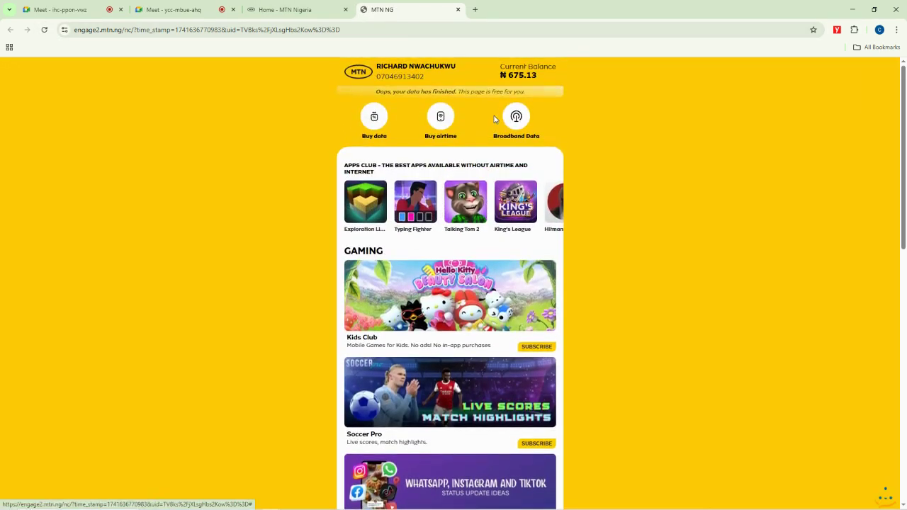
{"action": "left_click", "coordinate": [313, 7]}
Check the in-call messages of both Google Meet calls for participants' replies about the form page
{"action": "left_click", "coordinate": [175, 6]}
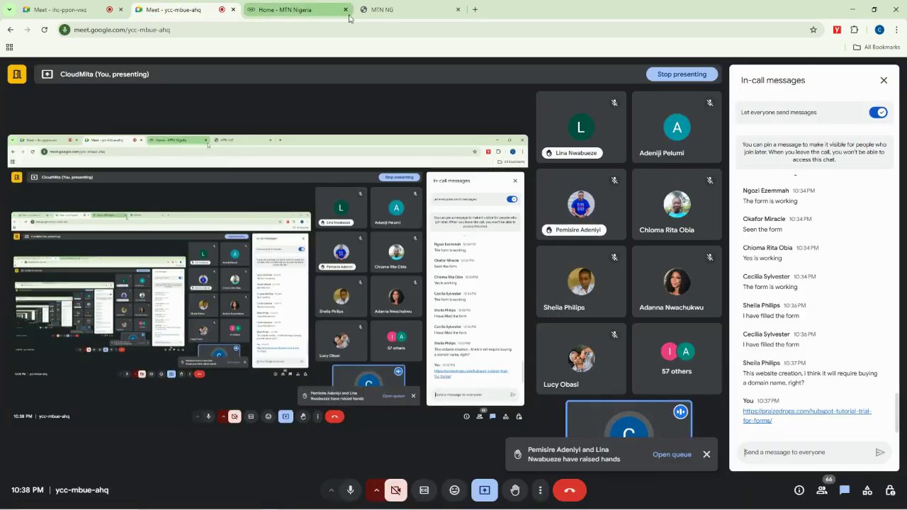
{"action": "left_click", "coordinate": [338, 6]}
{"action": "left_click", "coordinate": [63, 9]}
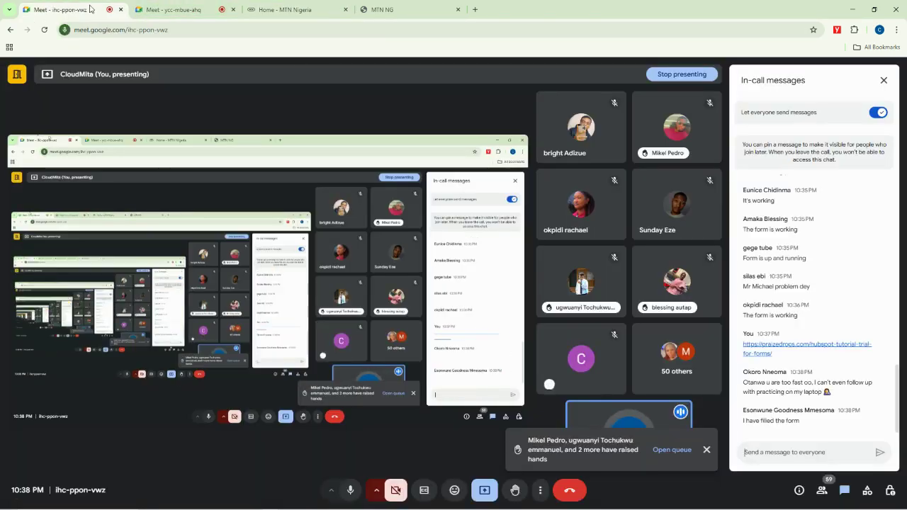
{"action": "left_click", "coordinate": [805, 445]}
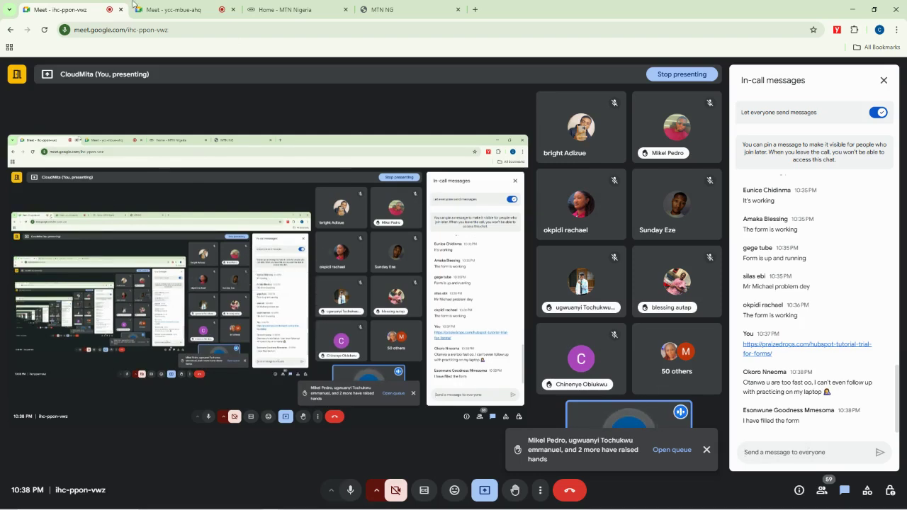
{"action": "left_click", "coordinate": [177, 9]}
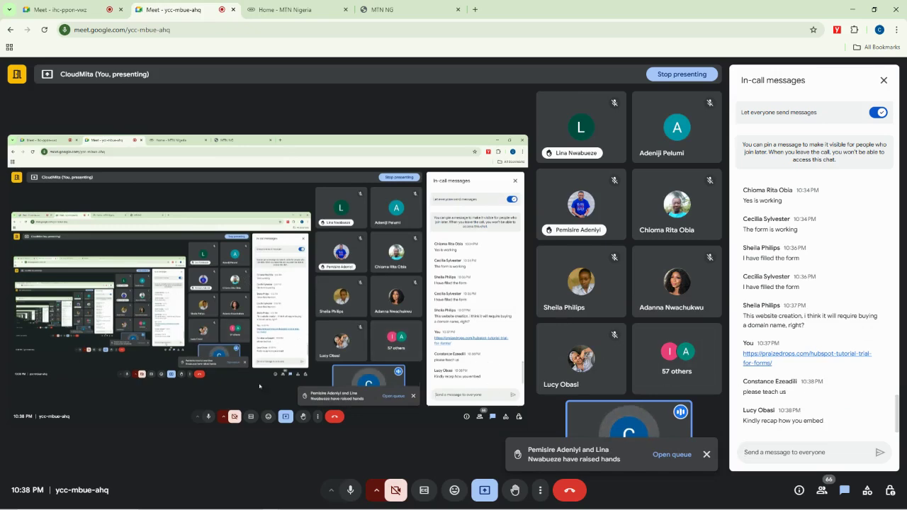
Switch to the HubSpot window, close the form's sharing options, and exit the form editor to the Forms list
{"action": "mouse_move", "coordinate": [307, 506]}
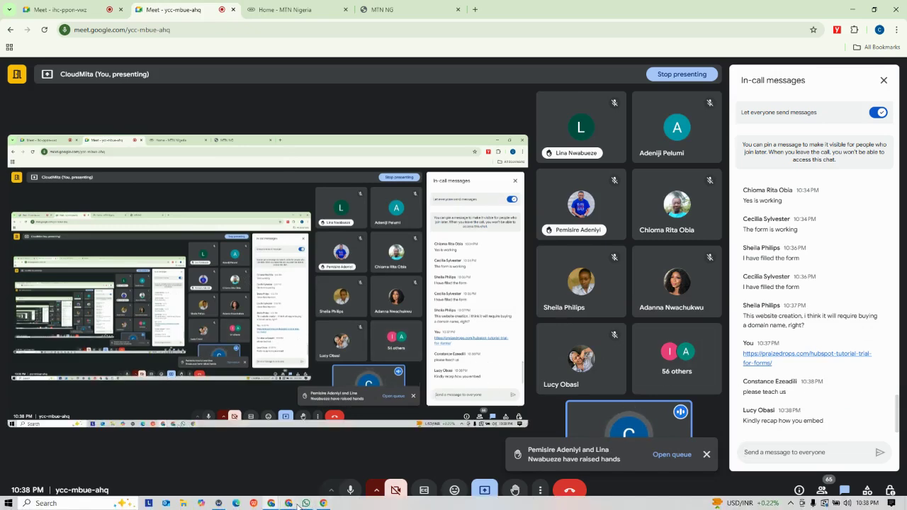
{"action": "left_click", "coordinate": [239, 464]}
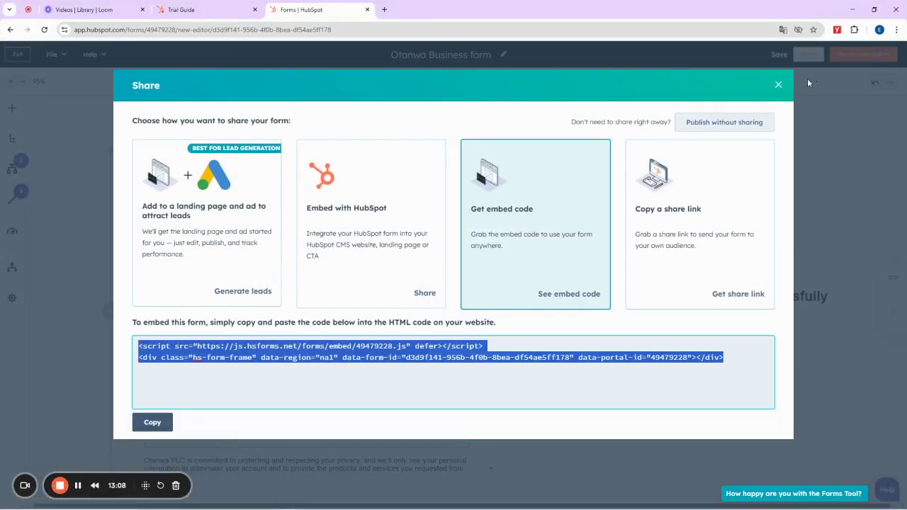
{"action": "left_click", "coordinate": [777, 87]}
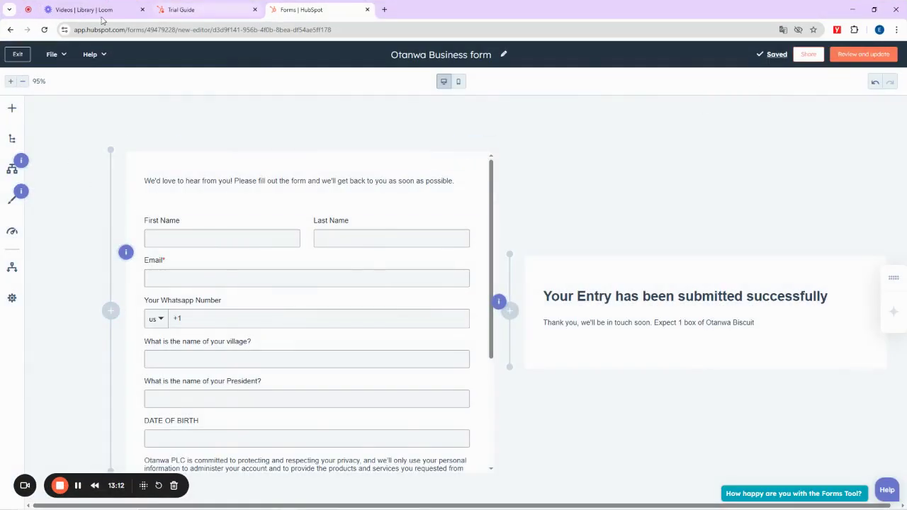
{"action": "left_click", "coordinate": [20, 54]}
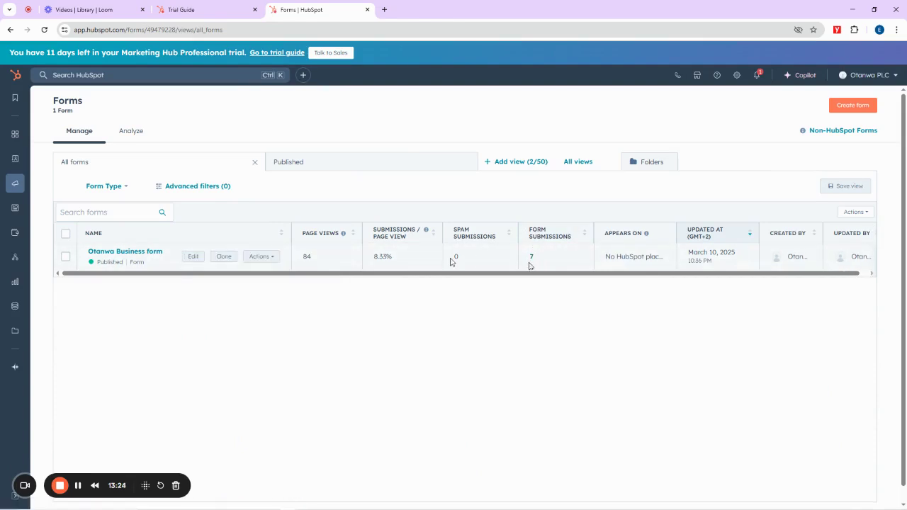
Review the page views of Otanwa Business form, then open its submissions list and dismiss the new view notice
{"action": "left_click_drag", "start_coordinate": [315, 262], "coordinate": [299, 262]}
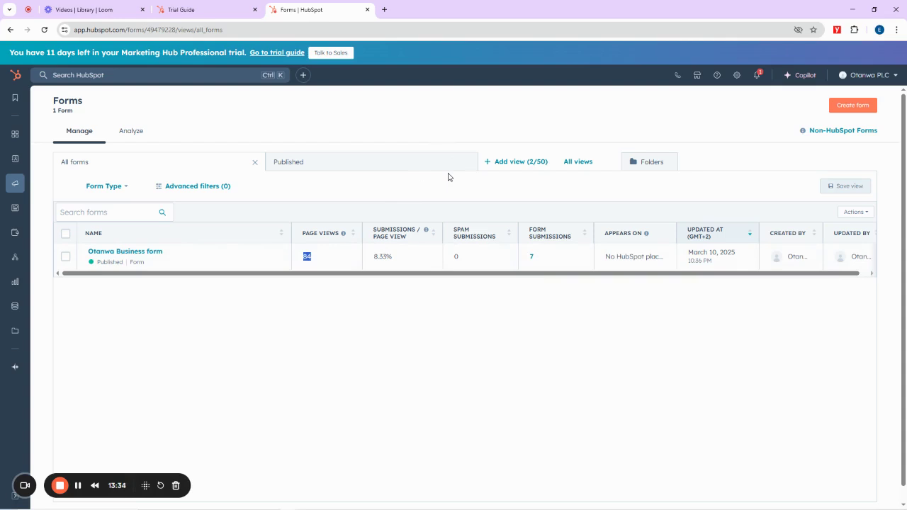
{"action": "left_click", "coordinate": [532, 258]}
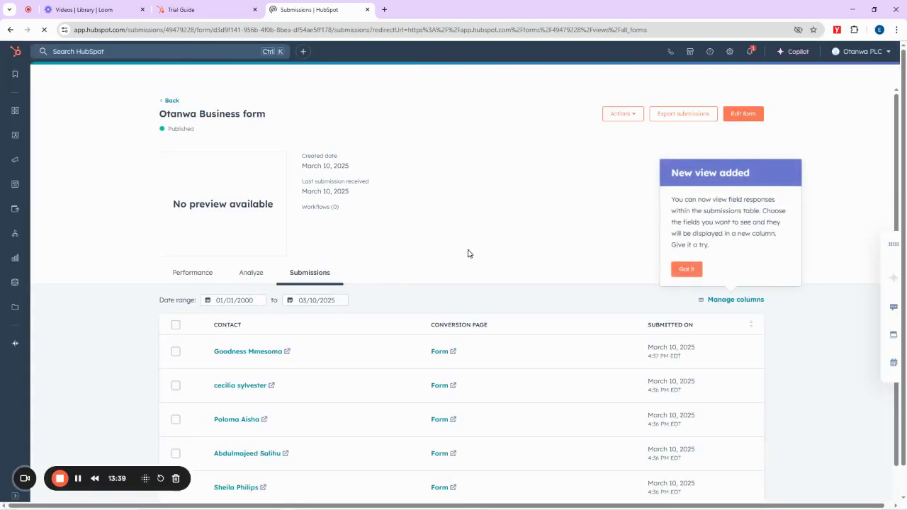
{"action": "scroll", "coordinate": [404, 258], "scroll_direction": "down", "scroll_amount": 1}
{"action": "scroll", "coordinate": [361, 283], "scroll_direction": "down", "scroll_amount": 1}
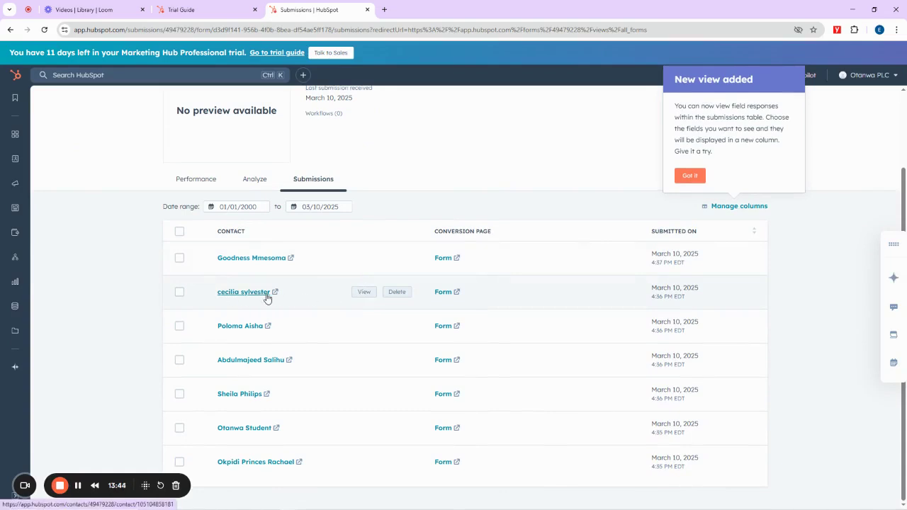
{"action": "left_click", "coordinate": [181, 425]}
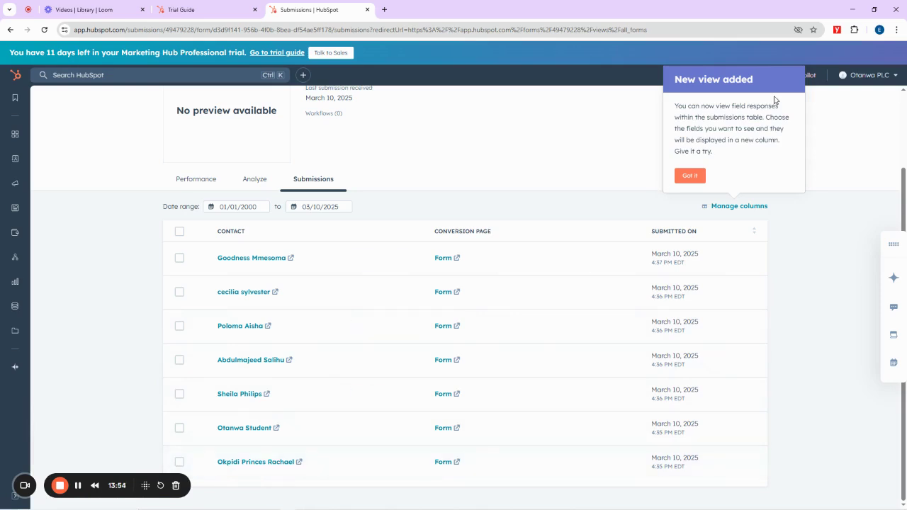
{"action": "left_click", "coordinate": [686, 178]}
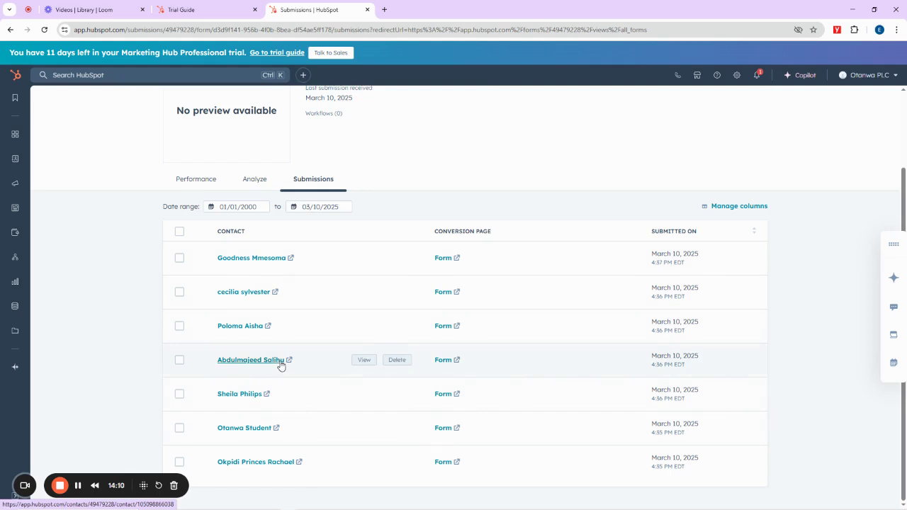
Open the CRM Contacts list to examine the contacts created from the form submissions
{"action": "mouse_move", "coordinate": [14, 158]}
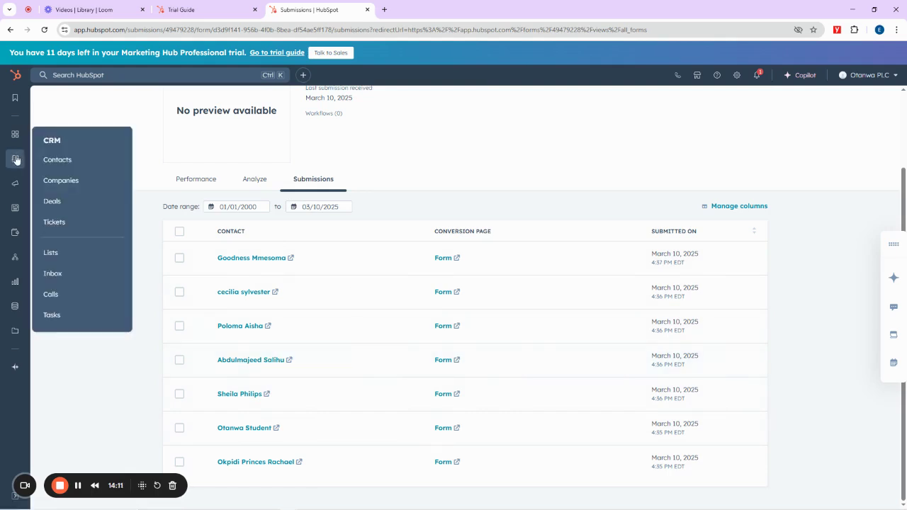
{"action": "left_click", "coordinate": [59, 161]}
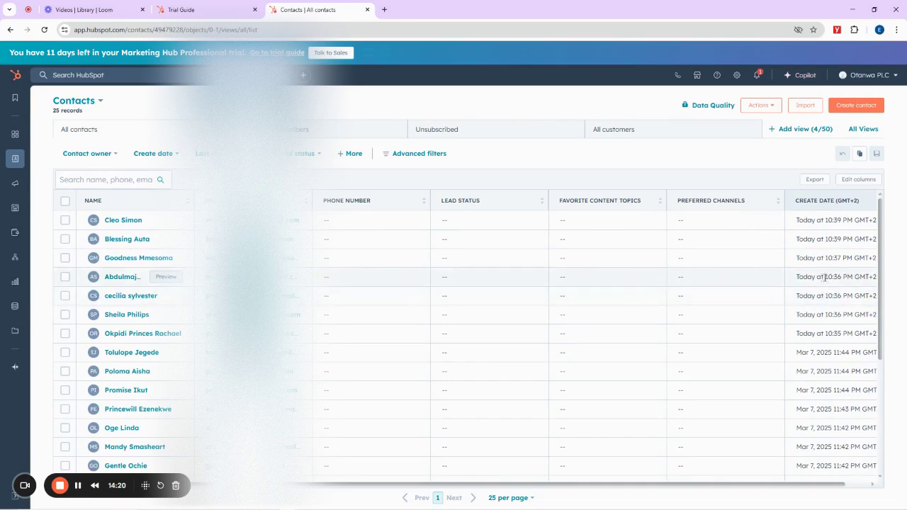
Examine the create dates of the newest records in the Contacts list against the form submissions
{"action": "left_click_drag", "start_coordinate": [801, 278], "coordinate": [896, 278]}
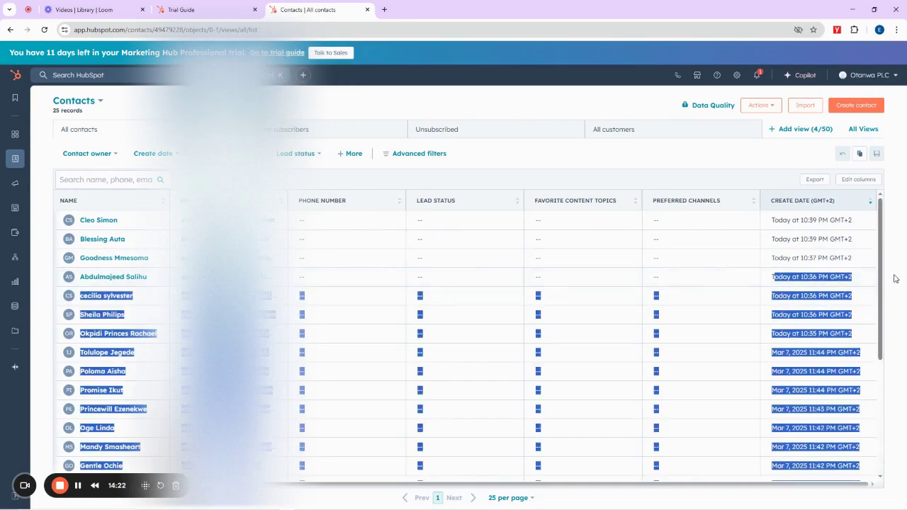
{"action": "left_click", "coordinate": [782, 204]}
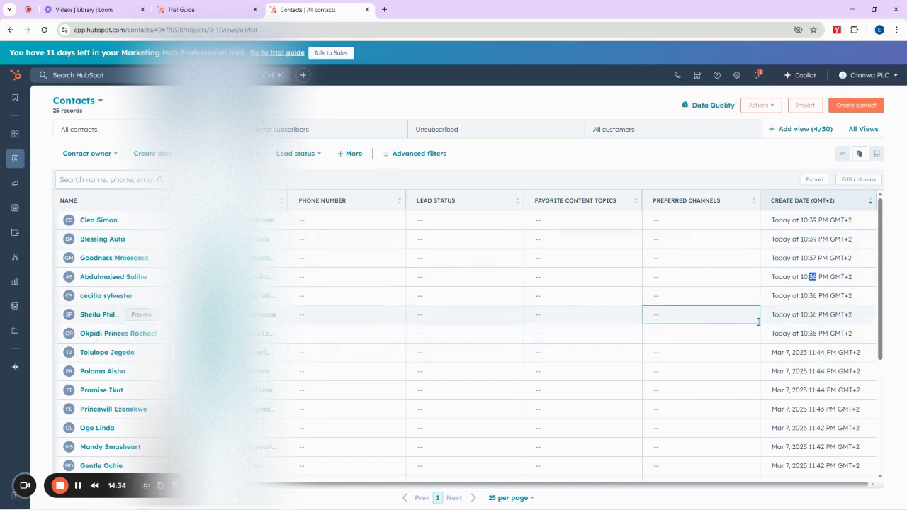
{"action": "left_click_drag", "start_coordinate": [771, 316], "coordinate": [862, 320]}
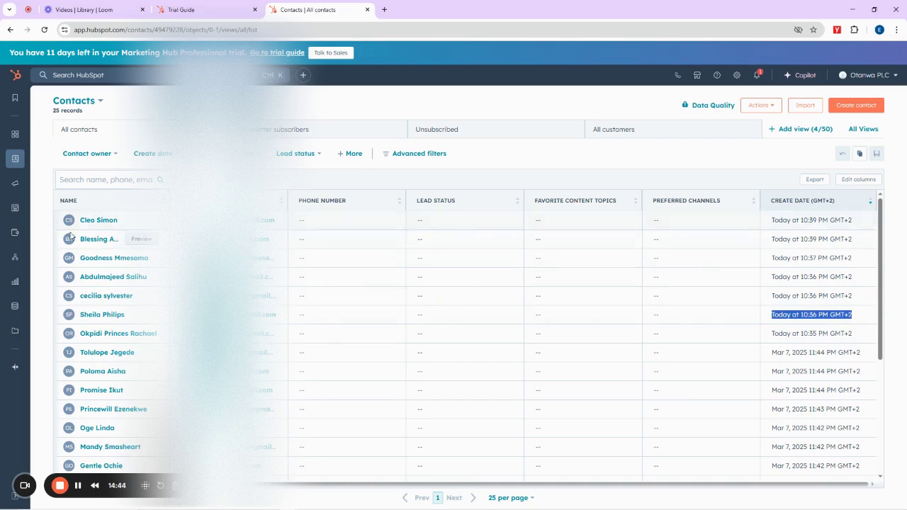
{"action": "left_click", "coordinate": [193, 5]}
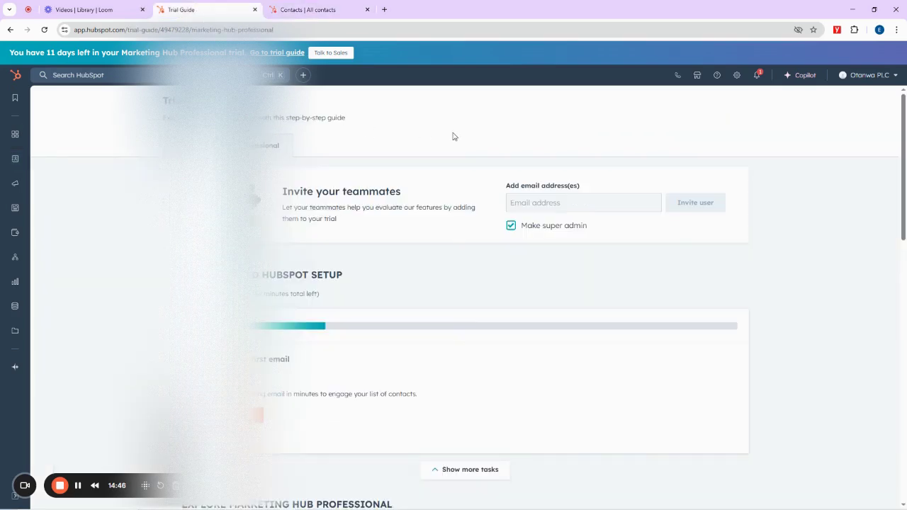
{"action": "left_click", "coordinate": [313, 7]}
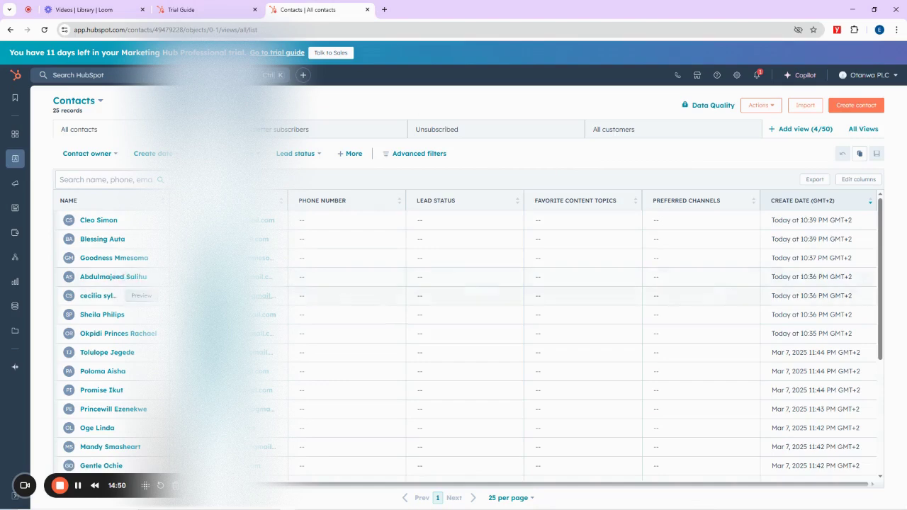
{"action": "scroll", "coordinate": [120, 295], "scroll_direction": "down", "scroll_amount": 5}
{"action": "scroll", "coordinate": [121, 296], "scroll_direction": "up", "scroll_amount": 5}
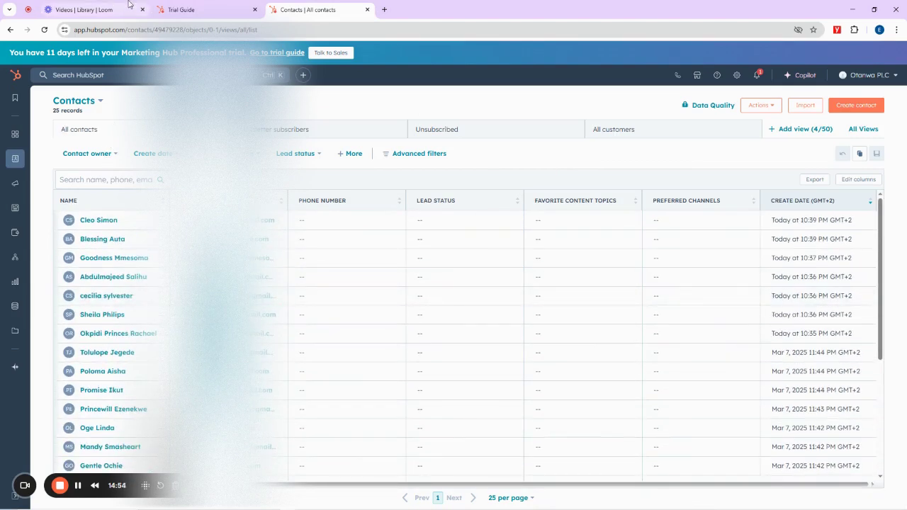
Switch to Google Meet, check the in-call messages of both calls, and return to the HubSpot browser window
{"action": "mouse_move", "coordinate": [270, 504]}
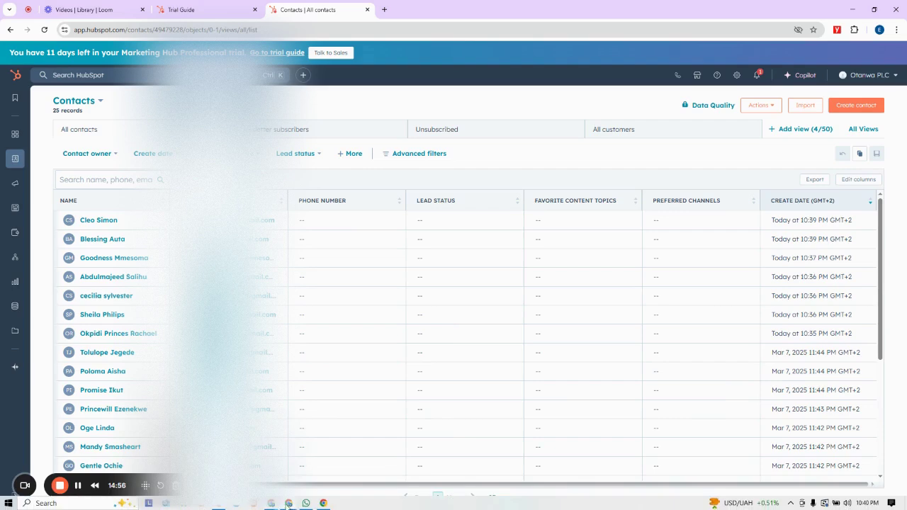
{"action": "left_click", "coordinate": [117, 474]}
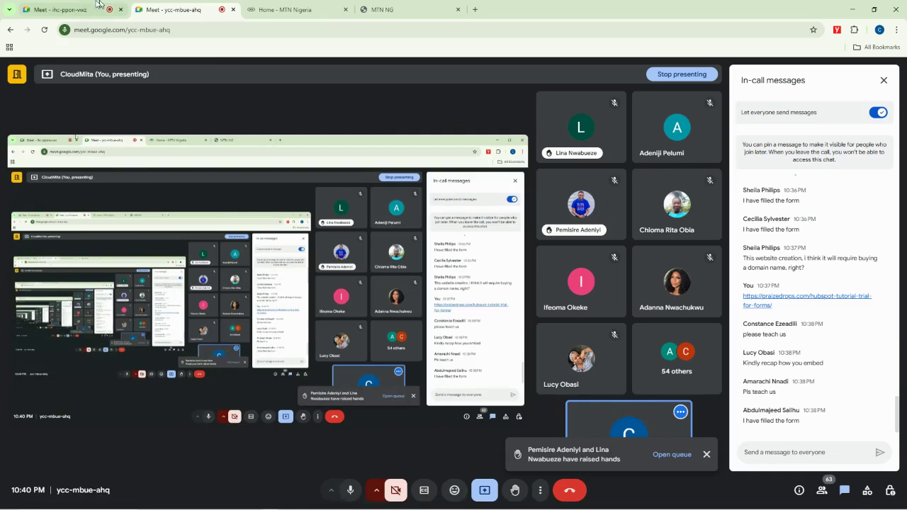
{"action": "left_click", "coordinate": [64, 9]}
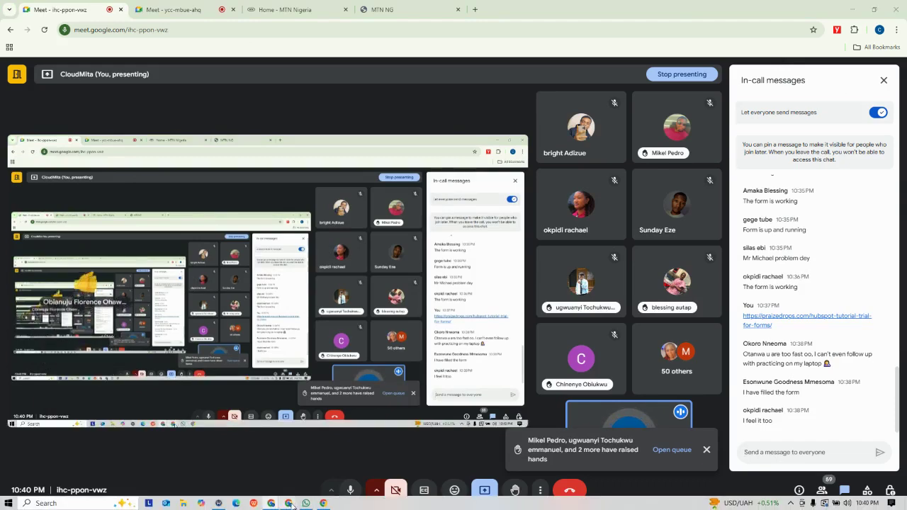
{"action": "mouse_move", "coordinate": [289, 507]}
{"action": "left_click", "coordinate": [235, 461]}
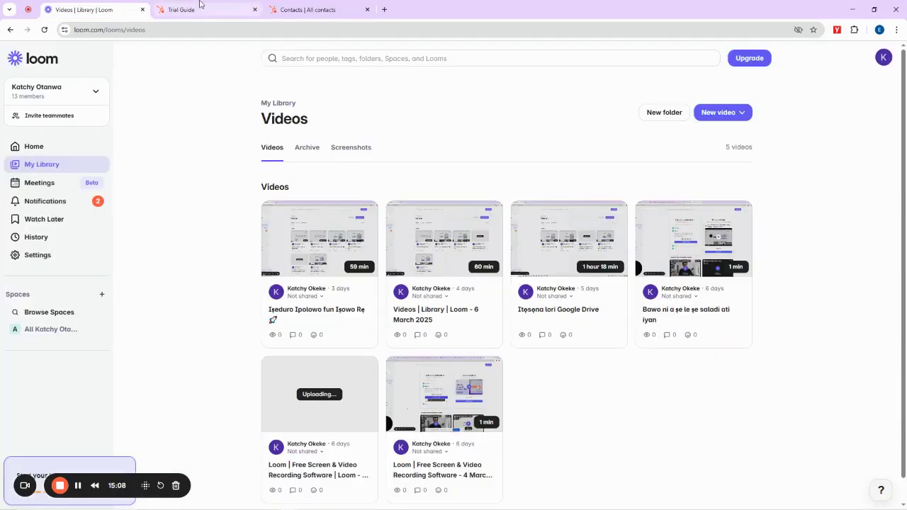
Open the Trial Guide page, look over the CRM, Marketing and Commerce options, and close the Contacts page
{"action": "left_click", "coordinate": [200, 6]}
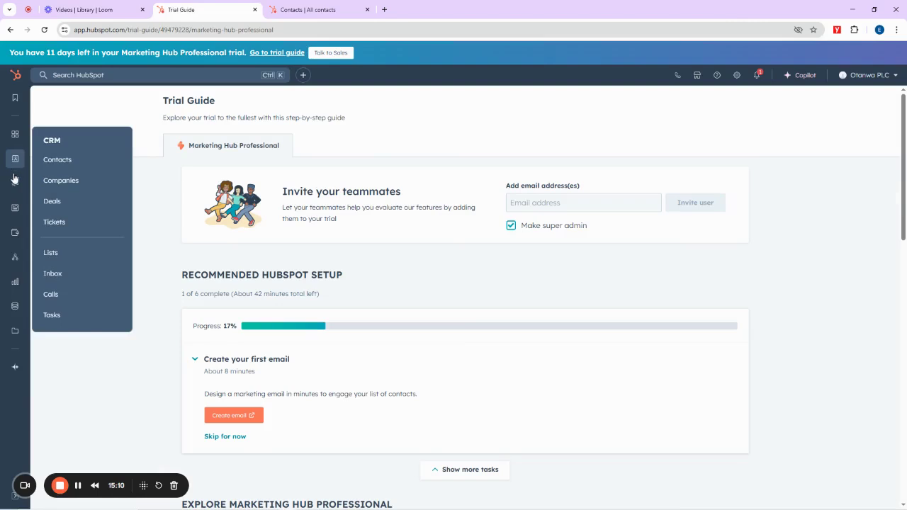
{"action": "mouse_move", "coordinate": [16, 183]}
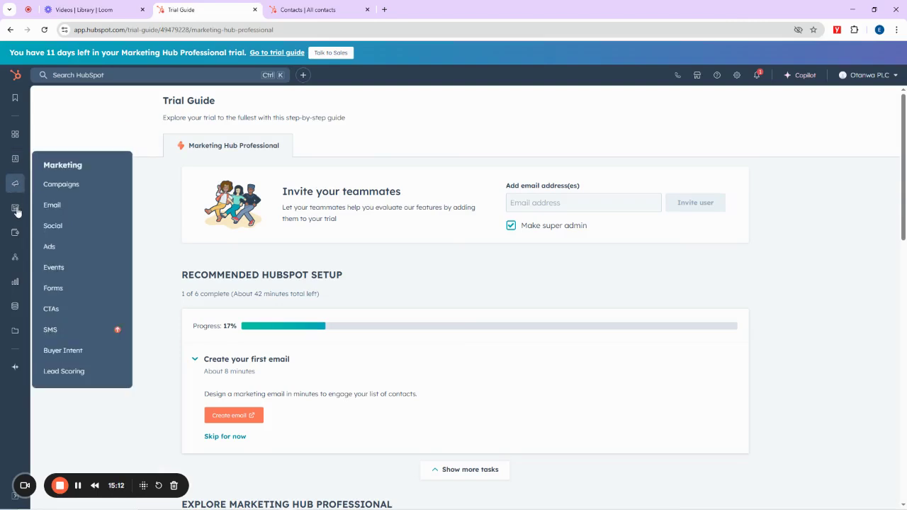
{"action": "mouse_move", "coordinate": [14, 210]}
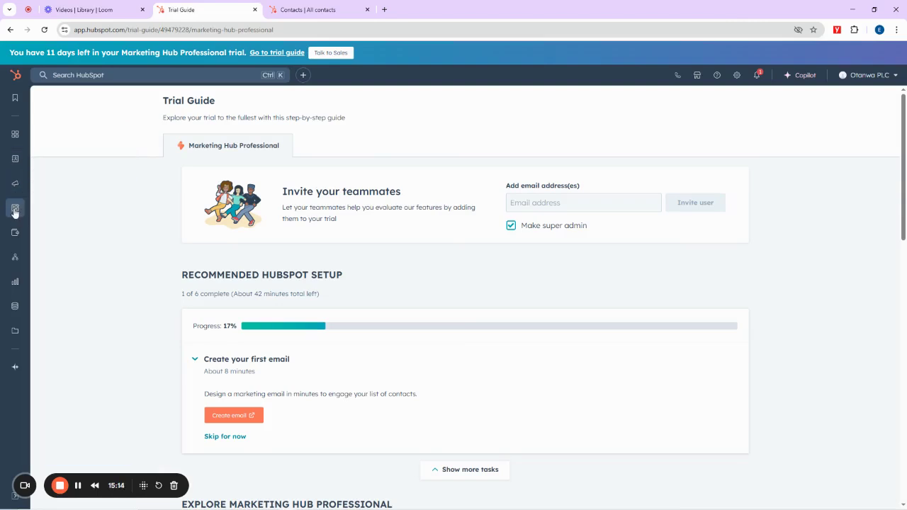
{"action": "left_click", "coordinate": [367, 9]}
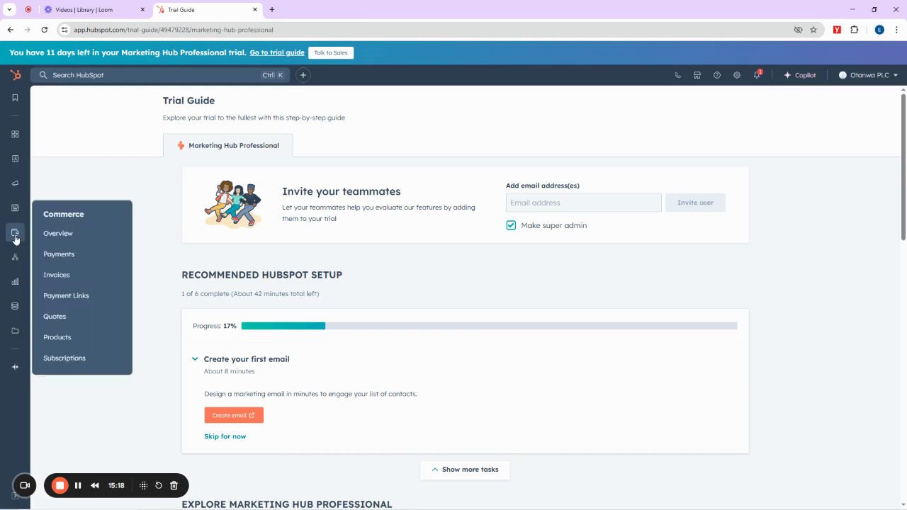
{"action": "mouse_move", "coordinate": [19, 215]}
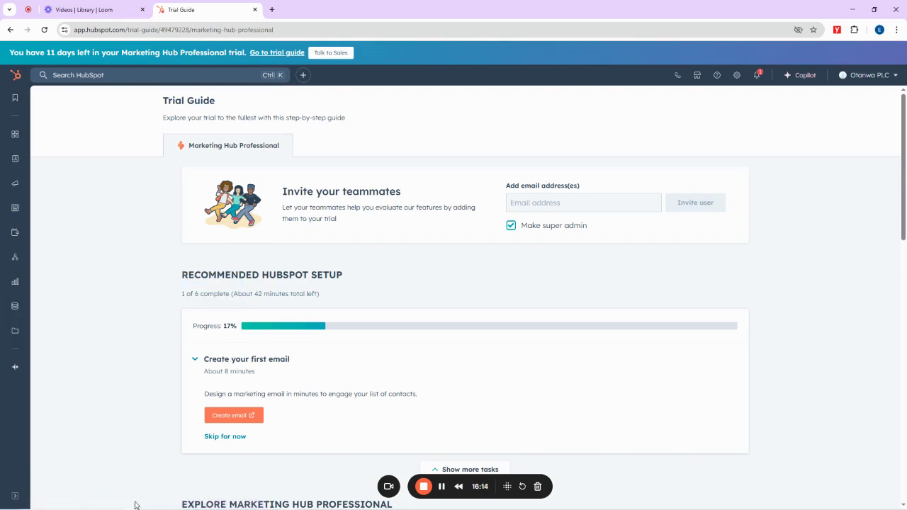
Switch to Google Meet to check the first call's new in-call messages, and return to the HubSpot Trial Guide
{"action": "mouse_move", "coordinate": [298, 505]}
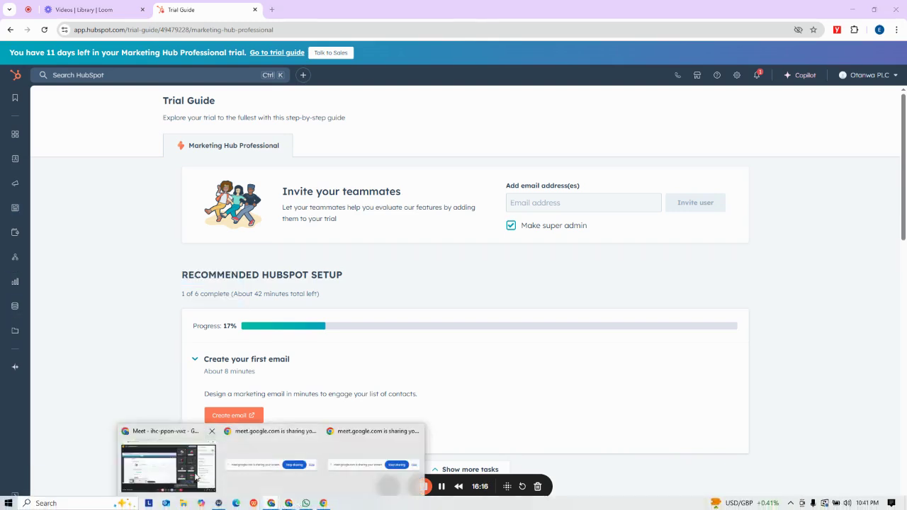
{"action": "left_click", "coordinate": [184, 471]}
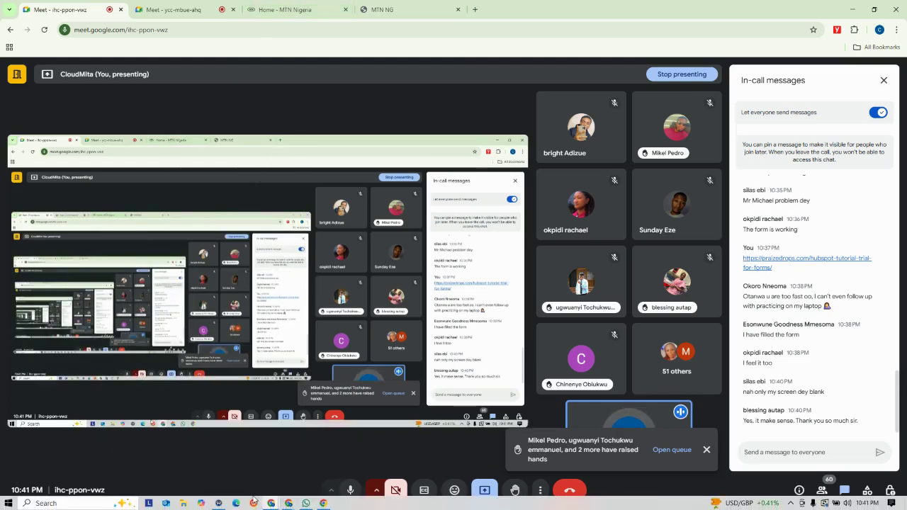
{"action": "mouse_move", "coordinate": [288, 504]}
{"action": "left_click", "coordinate": [227, 482]}
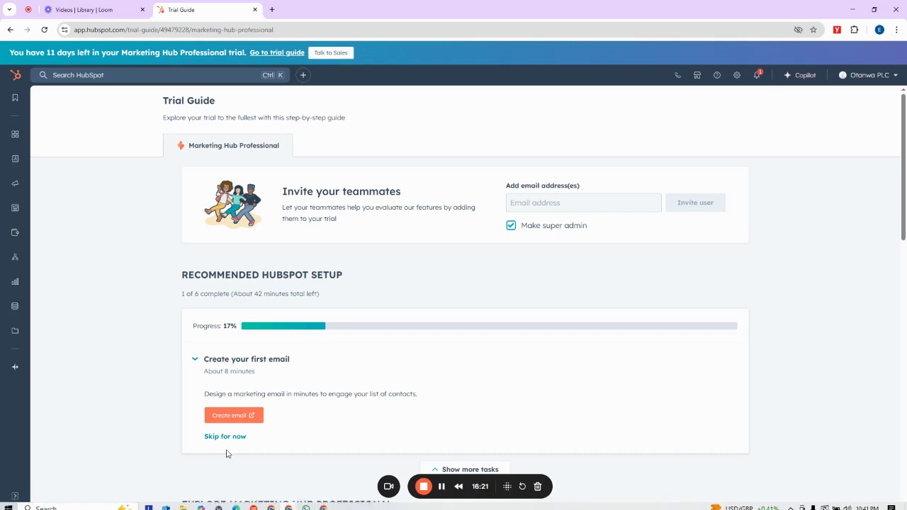
{"action": "left_click", "coordinate": [441, 487]}
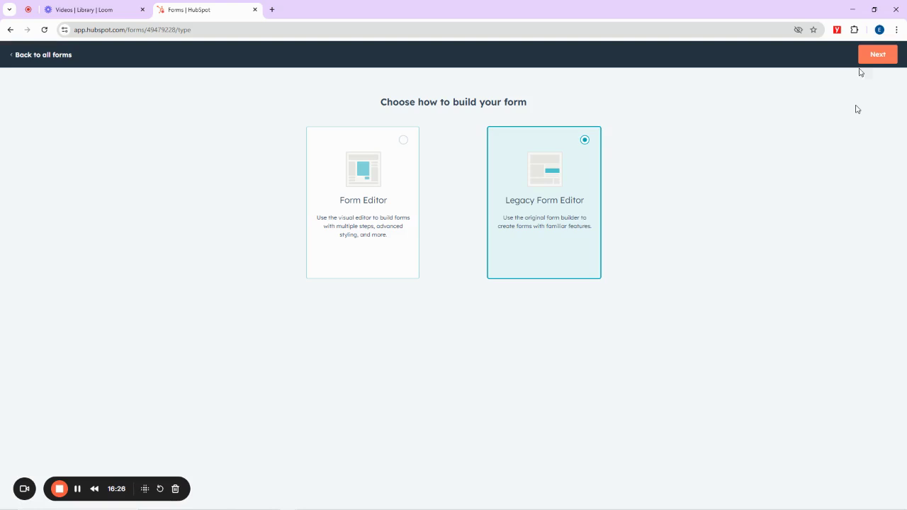
Continue with the Legacy Form Editor and look through the available form templates, from Payment to Event registration
{"action": "left_click", "coordinate": [877, 55]}
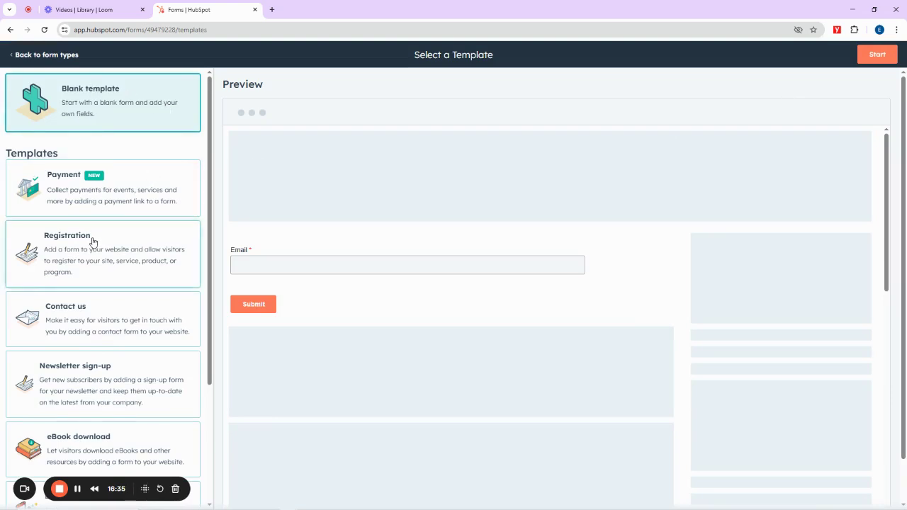
{"action": "scroll", "coordinate": [90, 239], "scroll_direction": "down", "scroll_amount": 3}
{"action": "scroll", "coordinate": [90, 239], "scroll_direction": "up", "scroll_amount": 3}
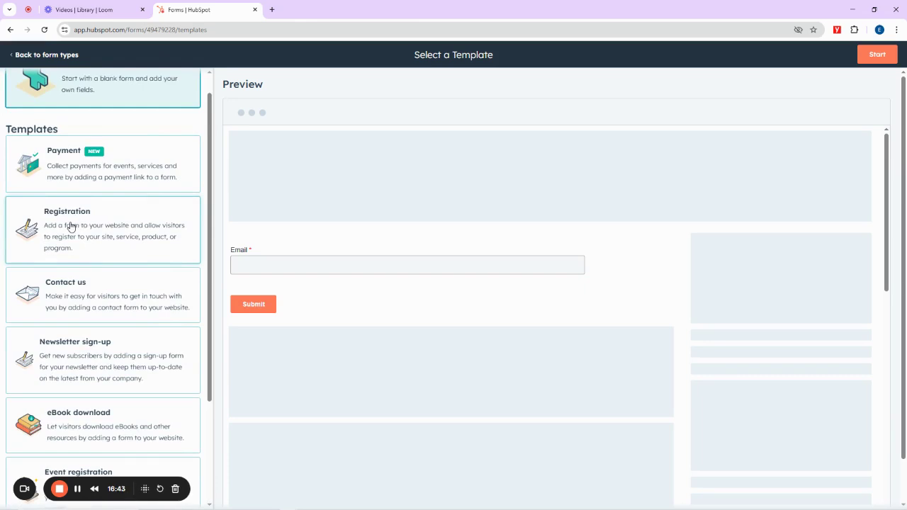
{"action": "scroll", "coordinate": [71, 298], "scroll_direction": "down", "scroll_amount": 2}
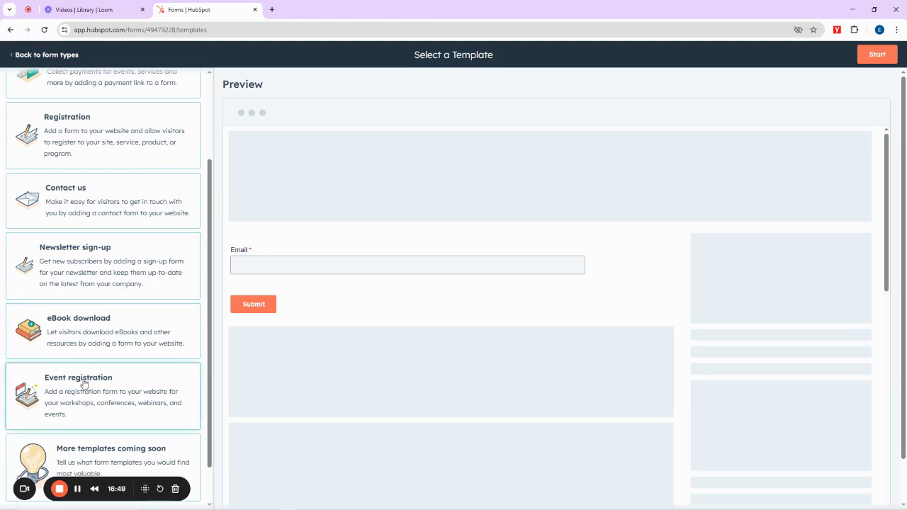
{"action": "scroll", "coordinate": [86, 381], "scroll_direction": "down", "scroll_amount": 1}
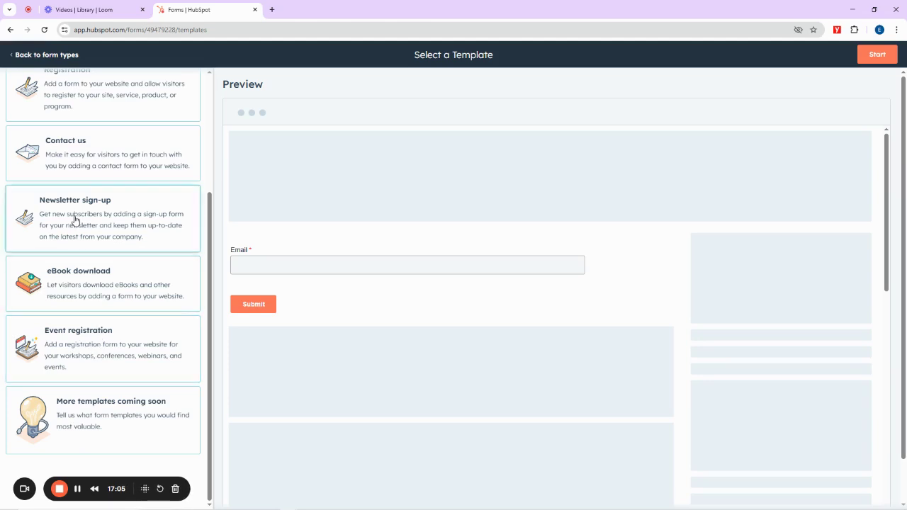
{"action": "scroll", "coordinate": [93, 209], "scroll_direction": "up", "scroll_amount": 3}
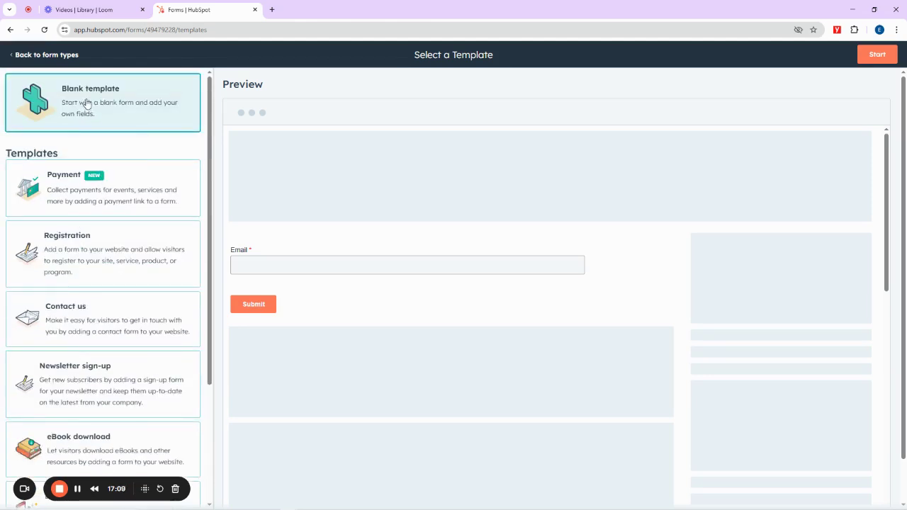
Start a form from the Blank template and dismiss the Collect payments tour
{"action": "left_click", "coordinate": [873, 56]}
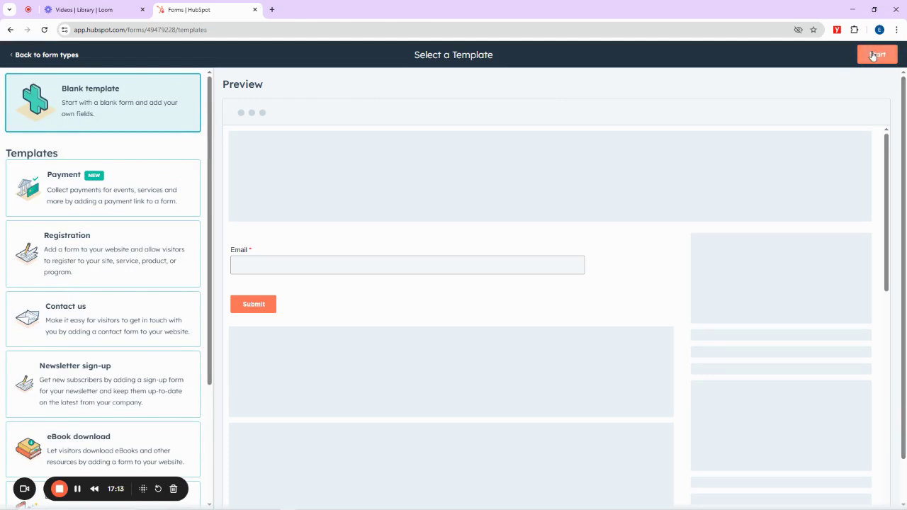
{"action": "key", "text": "XF86MonBrightnessUp"}
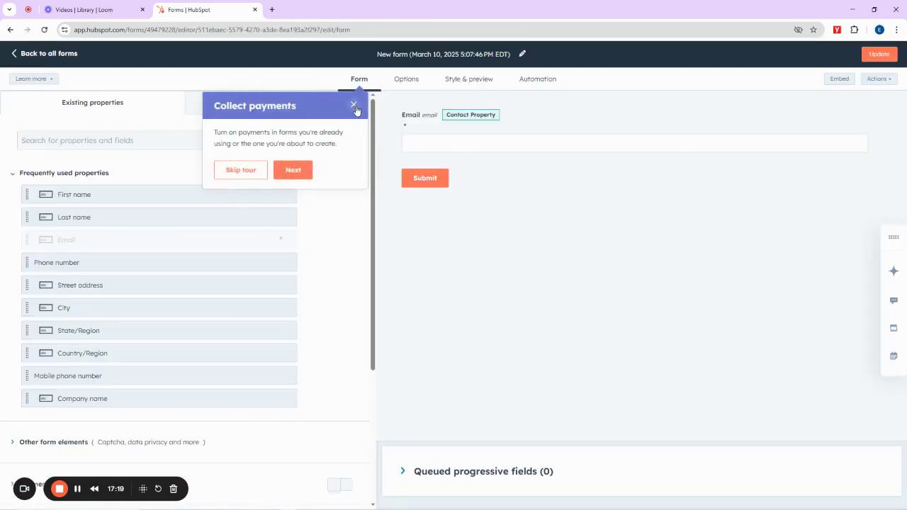
{"action": "left_click", "coordinate": [354, 106]}
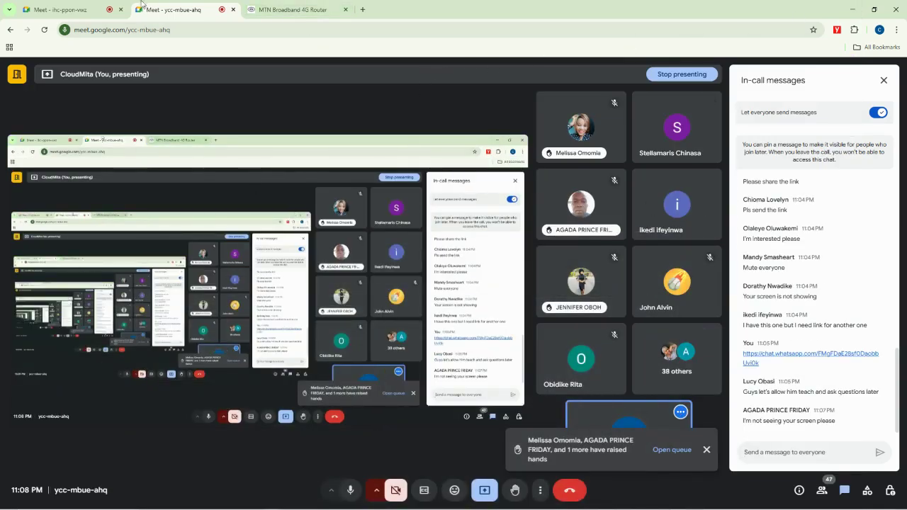
In the second Google Meet call, remove the unmuted participant, choosing to block them from the call and fill out an abuse report
{"action": "left_click", "coordinate": [91, 6]}
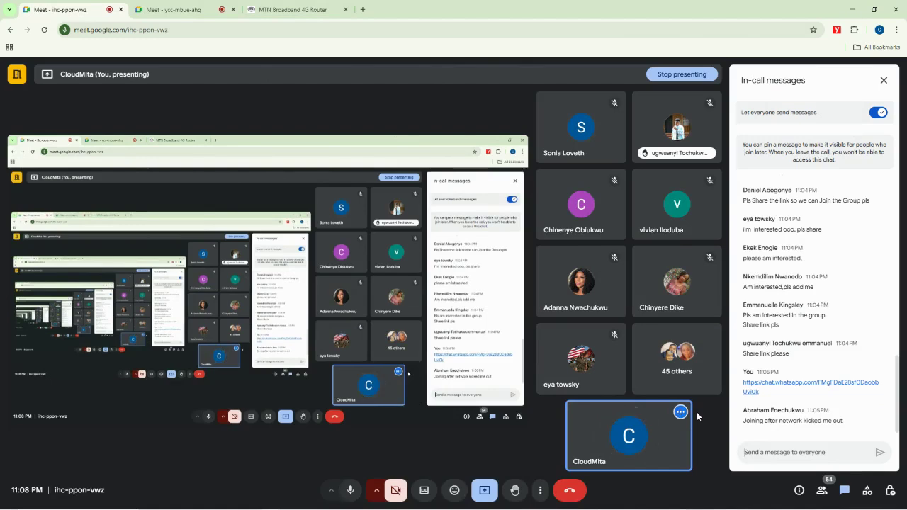
{"action": "left_click", "coordinate": [197, 7]}
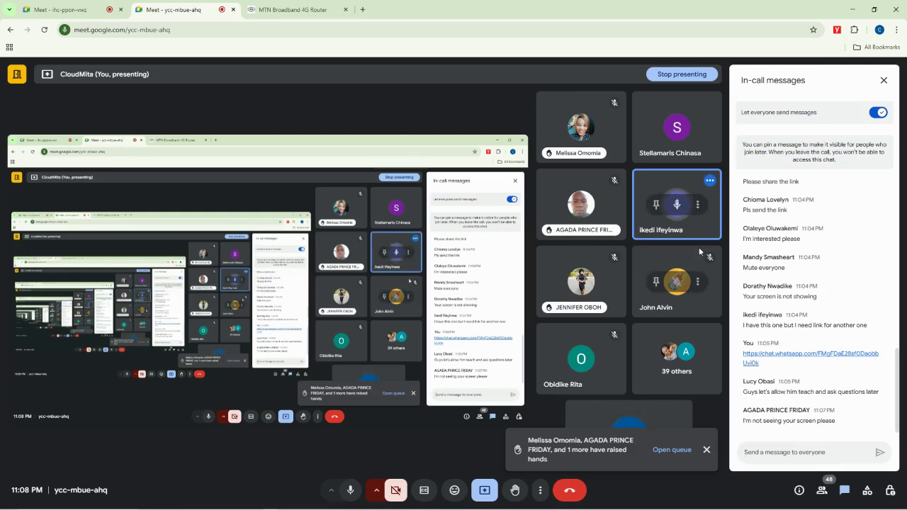
{"action": "left_click", "coordinate": [697, 204]}
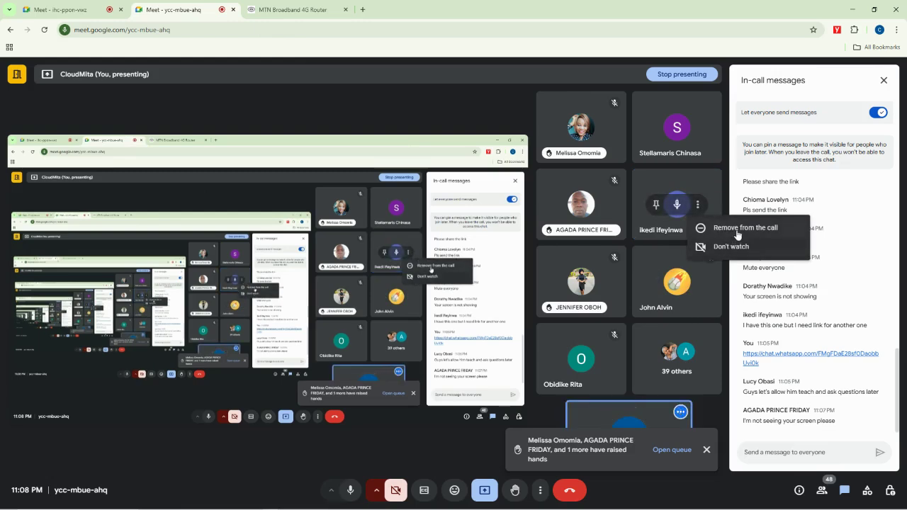
{"action": "left_click", "coordinate": [738, 234]}
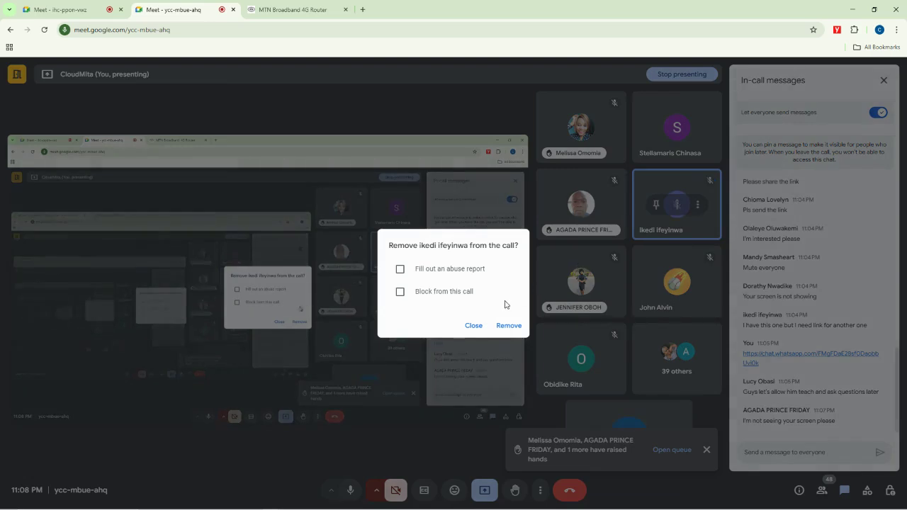
{"action": "left_click", "coordinate": [445, 272]}
{"action": "left_click", "coordinate": [449, 293]}
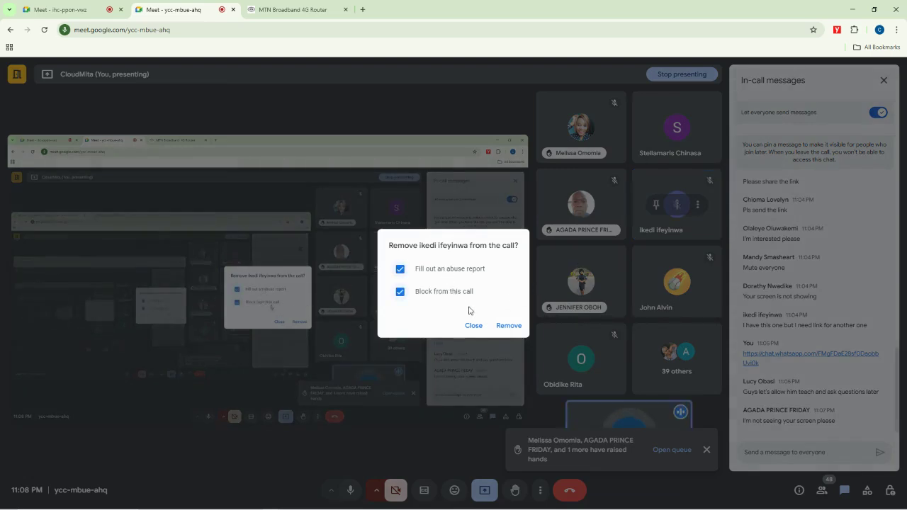
{"action": "left_click", "coordinate": [509, 326]}
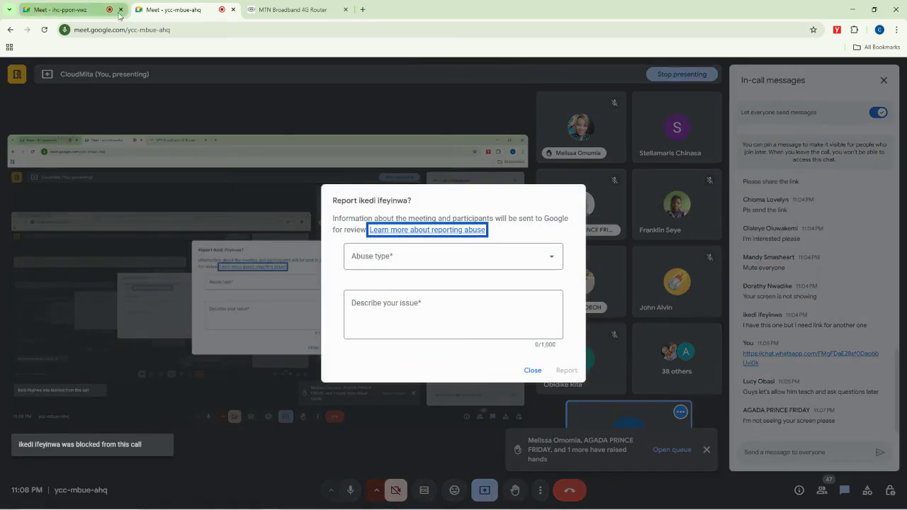
Submit the abuse report with the type Spam or unwanted content and the description "Noisy"
{"action": "left_click", "coordinate": [496, 261]}
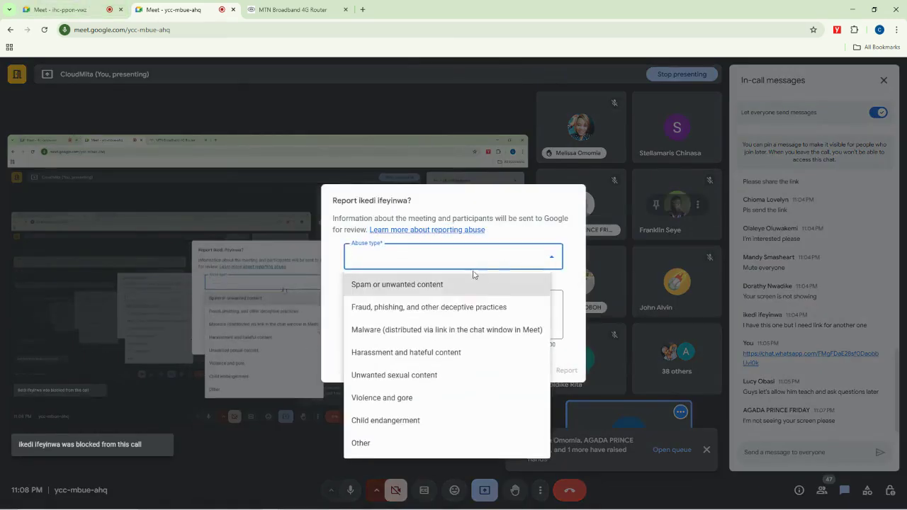
{"action": "left_click", "coordinate": [391, 286]}
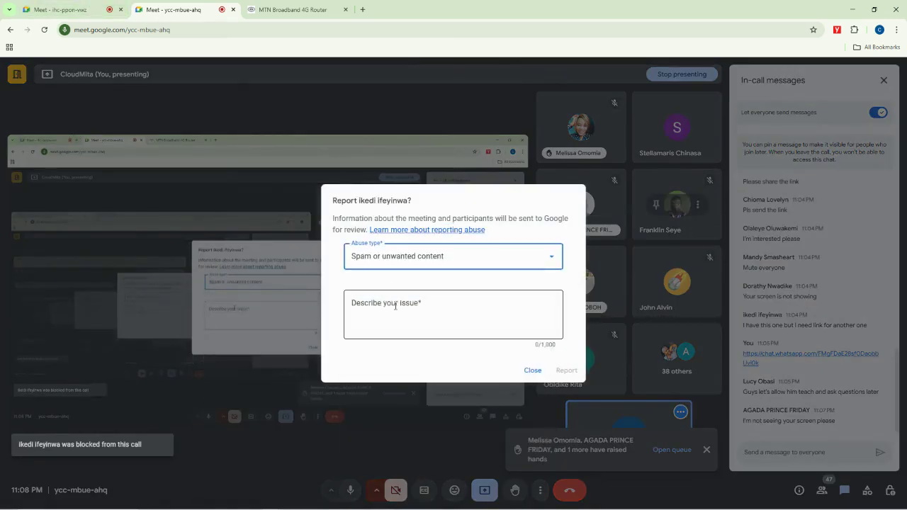
{"action": "left_click", "coordinate": [438, 328]}
{"action": "type", "text": "Noisy"}
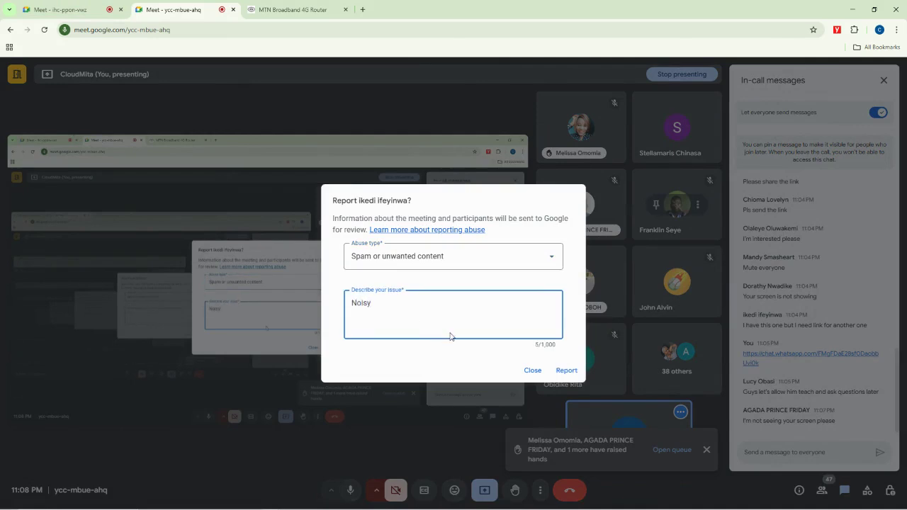
{"action": "left_click", "coordinate": [567, 369]}
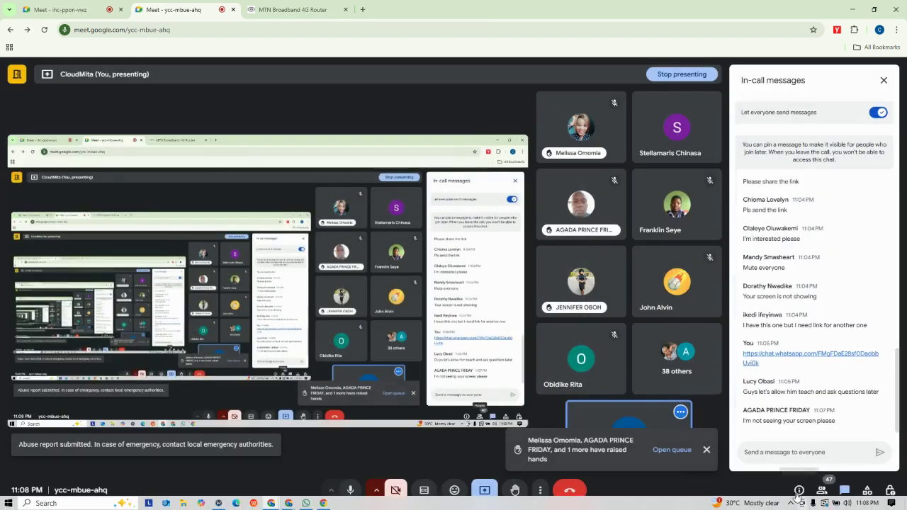
Check the first Google Meet call's in-call messages and return to the HubSpot form editor
{"action": "left_click", "coordinate": [61, 9]}
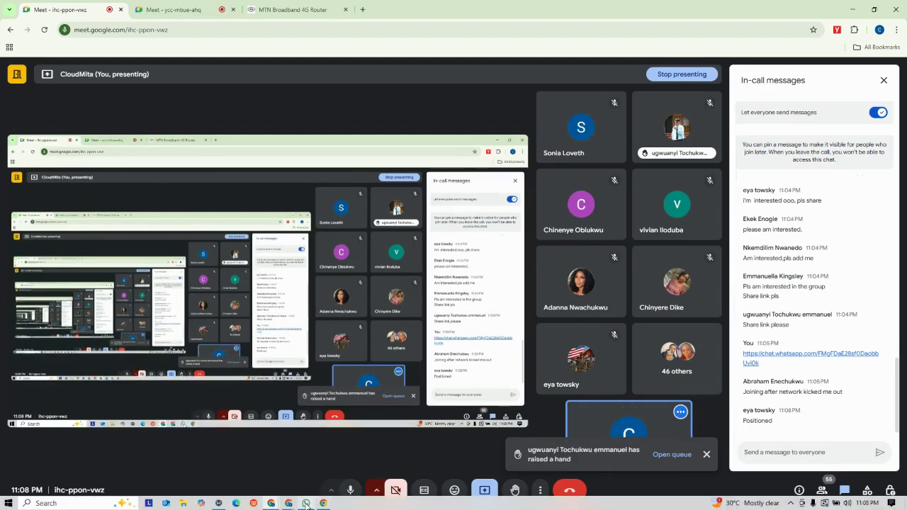
{"action": "left_click", "coordinate": [306, 503]}
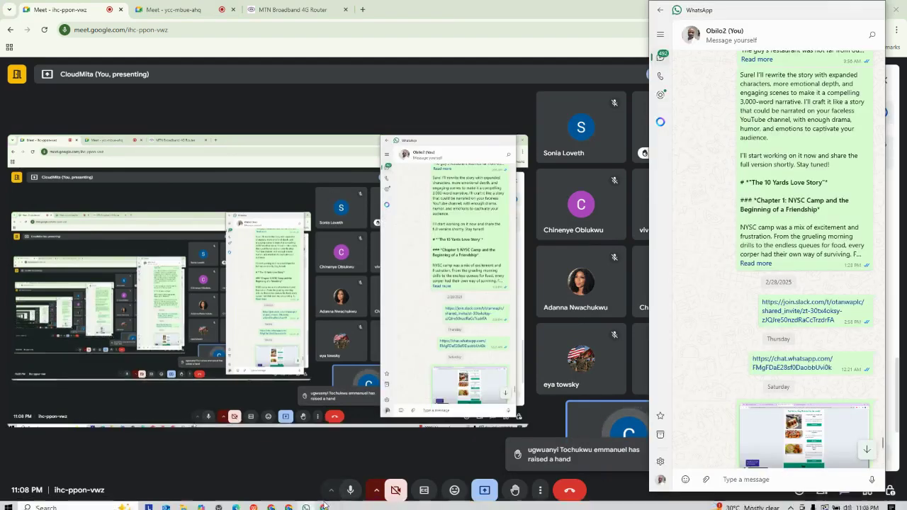
{"action": "left_click", "coordinate": [323, 503]}
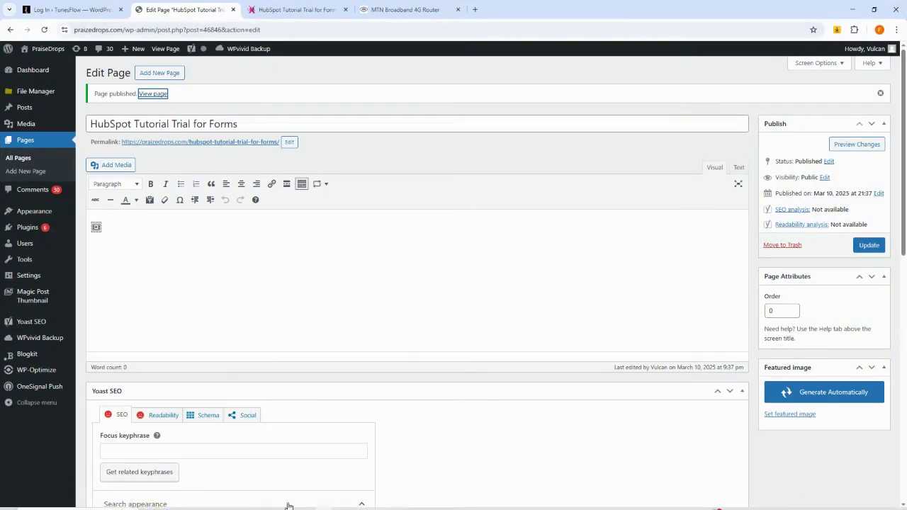
{"action": "left_click", "coordinate": [270, 503]}
{"action": "left_click", "coordinate": [270, 503]}
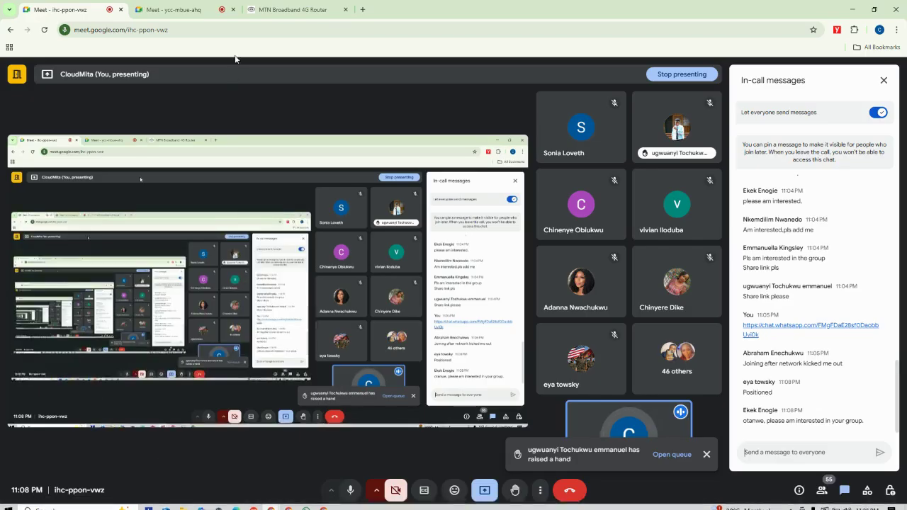
{"action": "left_click", "coordinate": [288, 503]}
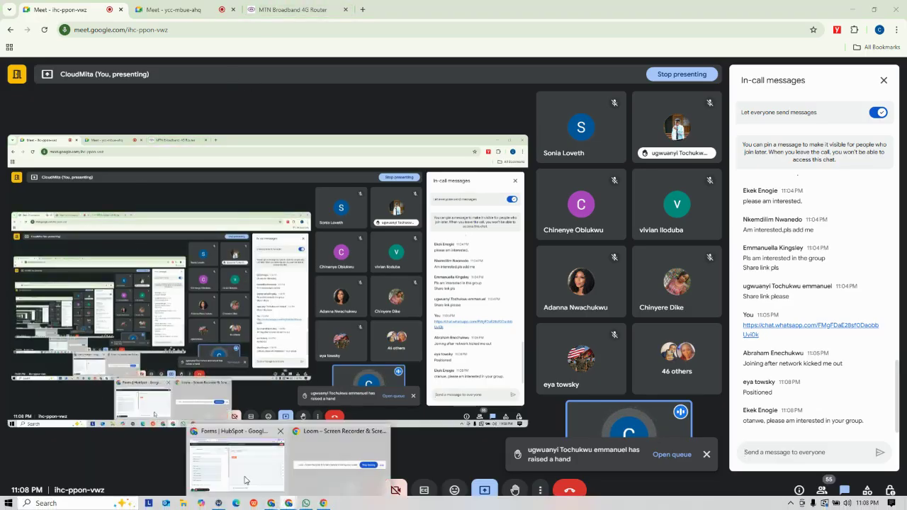
{"action": "left_click", "coordinate": [263, 435]}
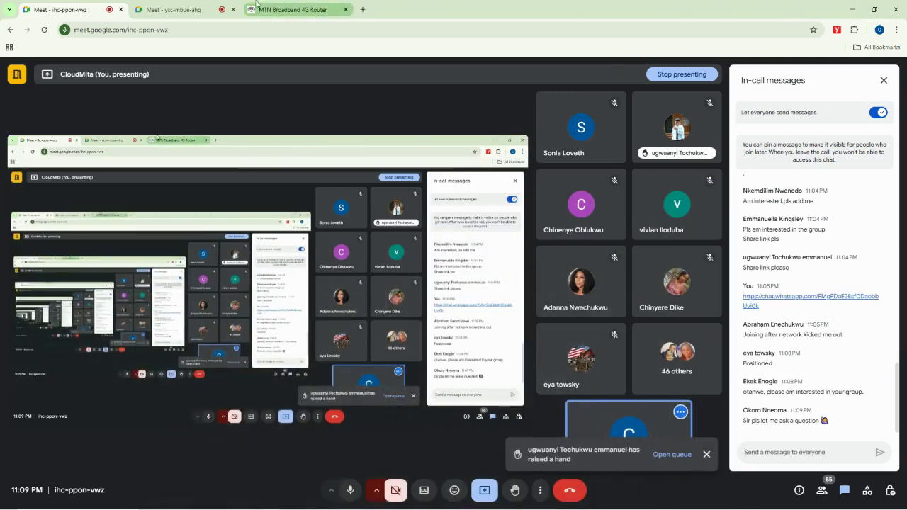
In the second Google Meet call's host controls, stop contributors from turning on their microphone
{"action": "left_click", "coordinate": [195, 4]}
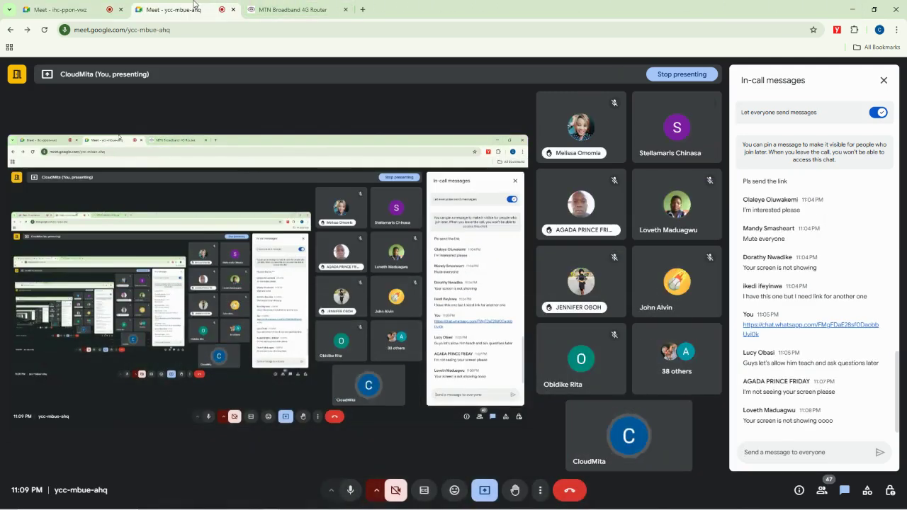
{"action": "left_click", "coordinate": [890, 489]}
{"action": "left_click", "coordinate": [874, 299]}
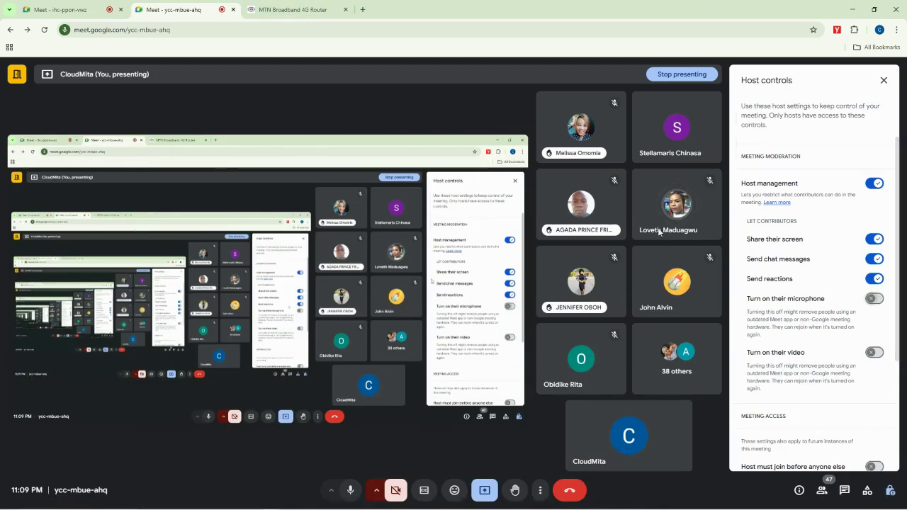
In the first Google Meet call, stop contributors from turning on their microphone through the host controls
{"action": "left_click", "coordinate": [96, 6]}
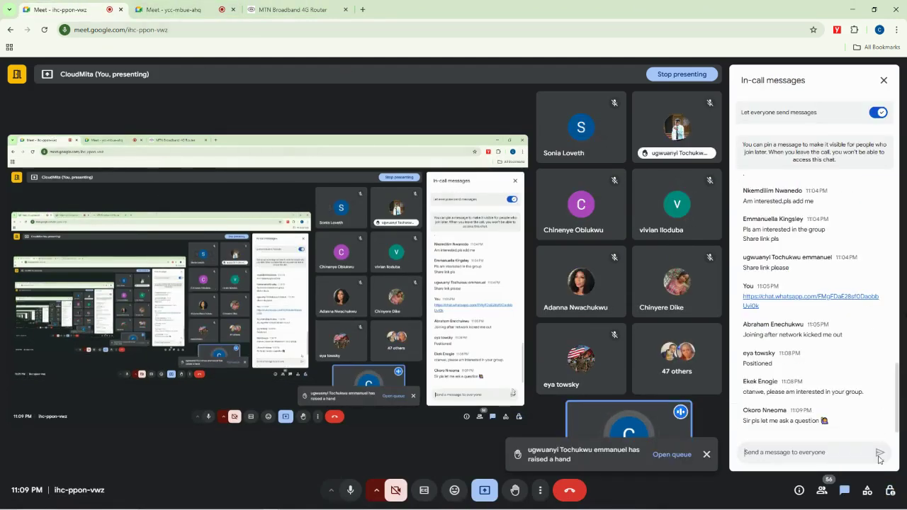
{"action": "left_click", "coordinate": [890, 489]}
{"action": "left_click", "coordinate": [873, 299]}
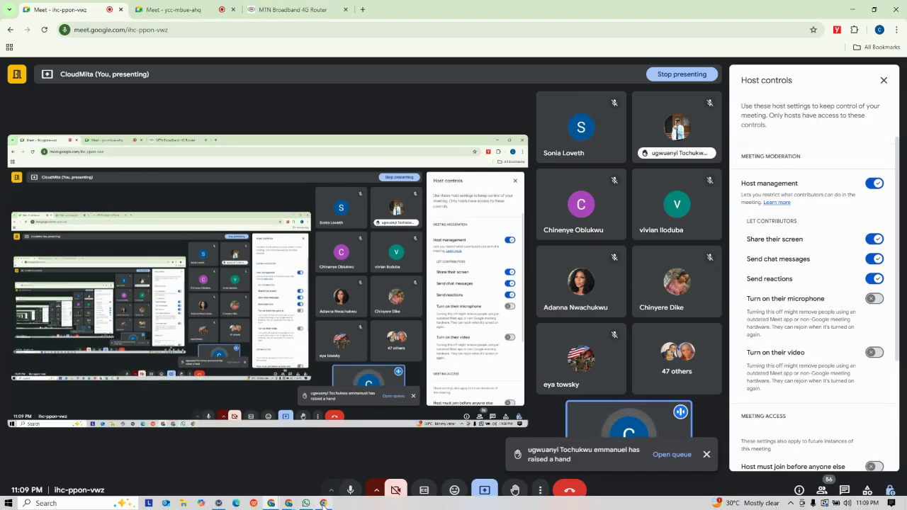
Return to the HubSpot form editor and add First name, Last name and Phone number, in that order, above the Email field
{"action": "left_click", "coordinate": [323, 503]}
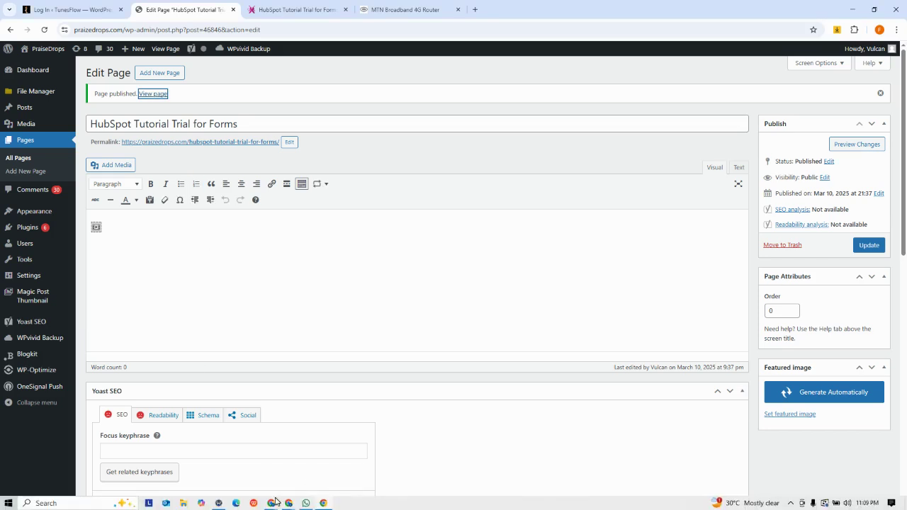
{"action": "mouse_move", "coordinate": [289, 503]}
{"action": "left_click", "coordinate": [239, 472]}
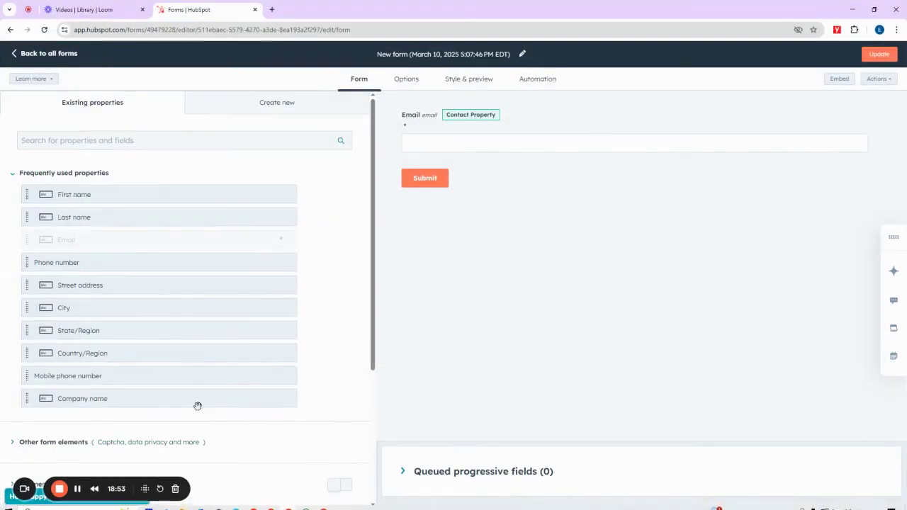
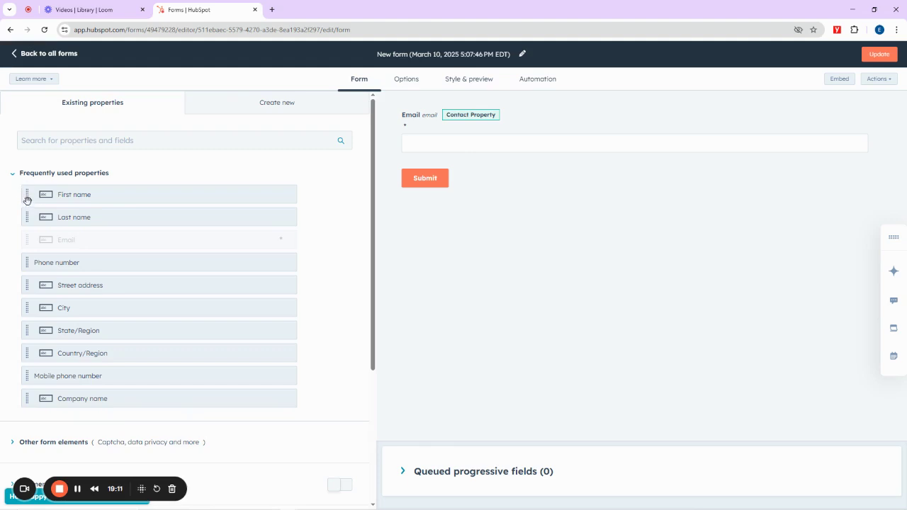
{"action": "left_click_drag", "start_coordinate": [32, 200], "coordinate": [410, 94]}
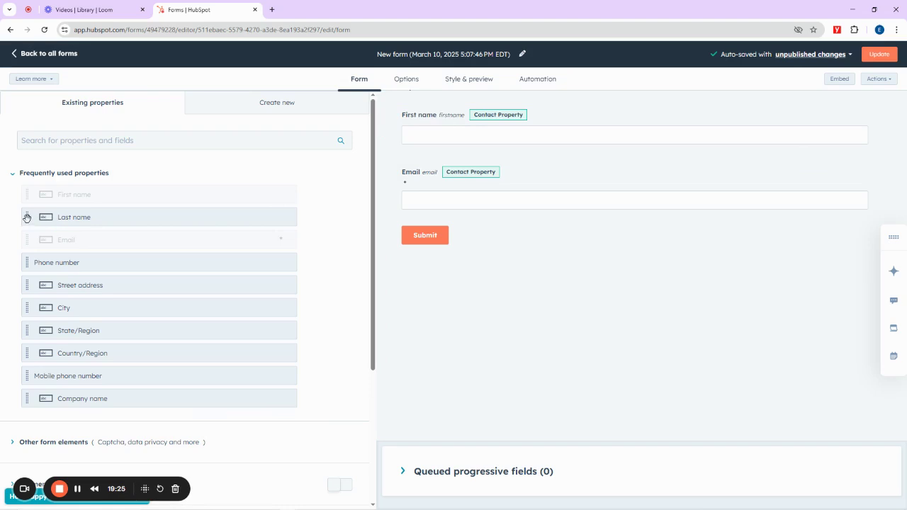
{"action": "left_click_drag", "start_coordinate": [26, 216], "coordinate": [425, 161]}
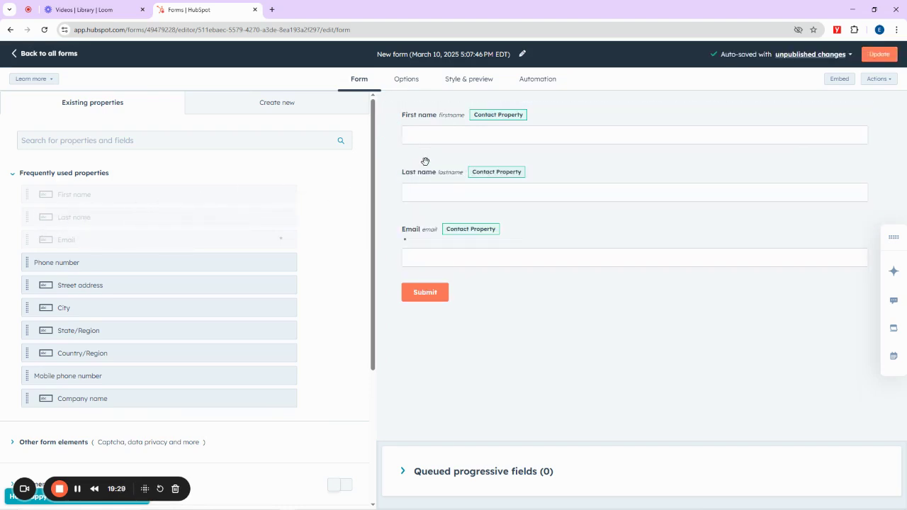
{"action": "mouse_move", "coordinate": [425, 161]}
{"action": "left_click_drag", "start_coordinate": [27, 264], "coordinate": [430, 230]}
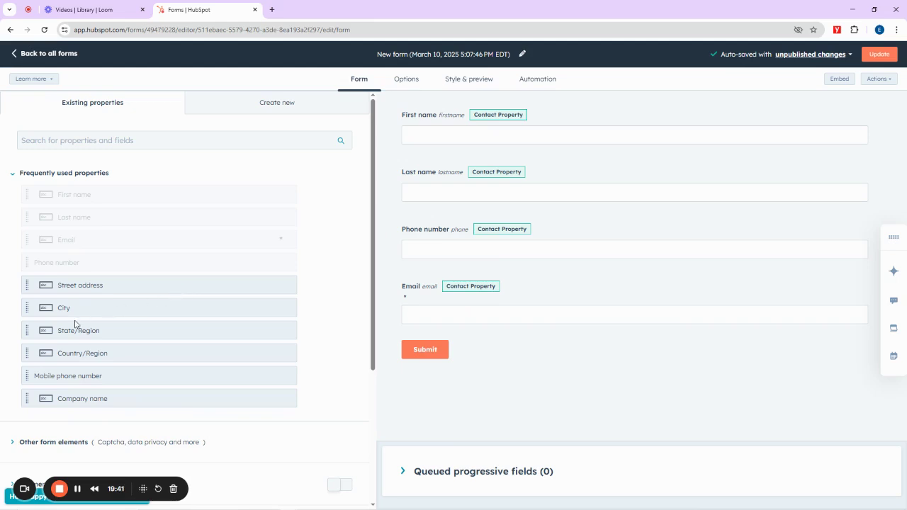
Add the City, State/Region and Country/Region fields below the Email field, in that order
{"action": "left_click_drag", "start_coordinate": [28, 310], "coordinate": [404, 347]}
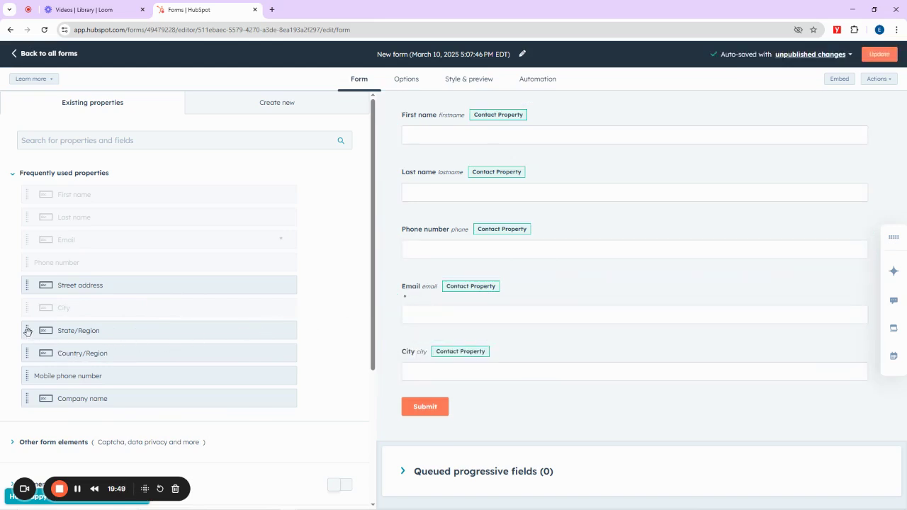
{"action": "left_click_drag", "start_coordinate": [27, 331], "coordinate": [415, 418]}
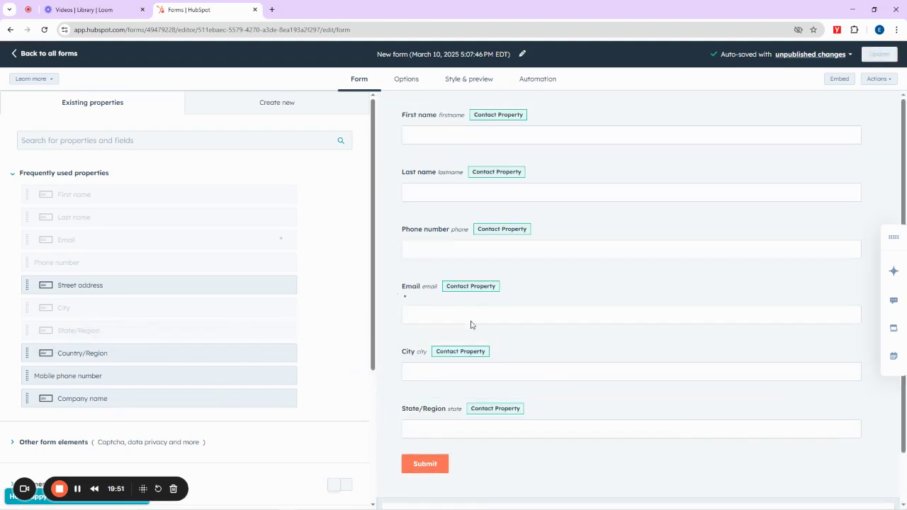
{"action": "scroll", "coordinate": [471, 324], "scroll_direction": "down", "scroll_amount": 1}
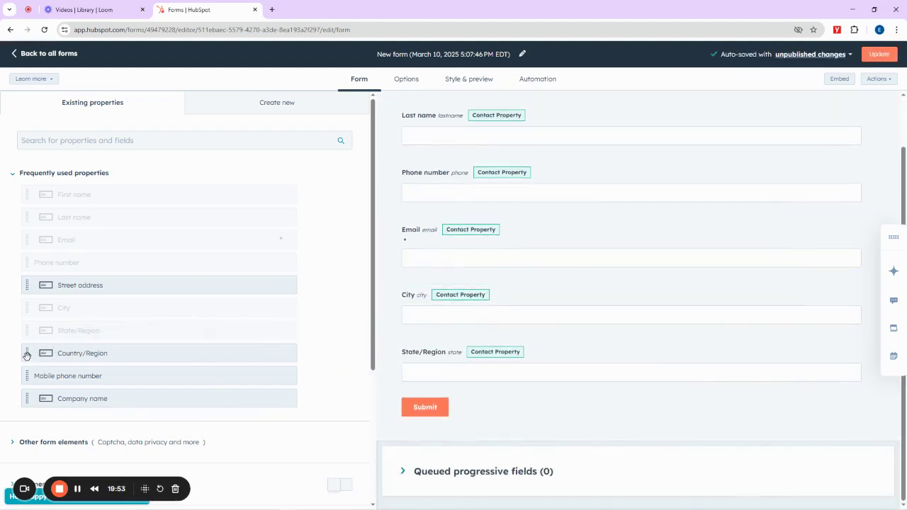
{"action": "left_click_drag", "start_coordinate": [28, 353], "coordinate": [407, 401]}
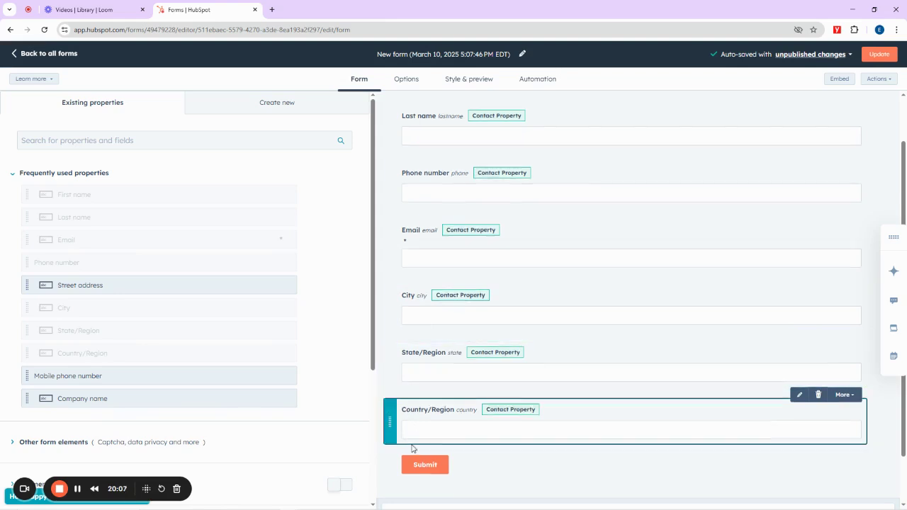
{"action": "scroll", "coordinate": [411, 445], "scroll_direction": "up", "scroll_amount": 1}
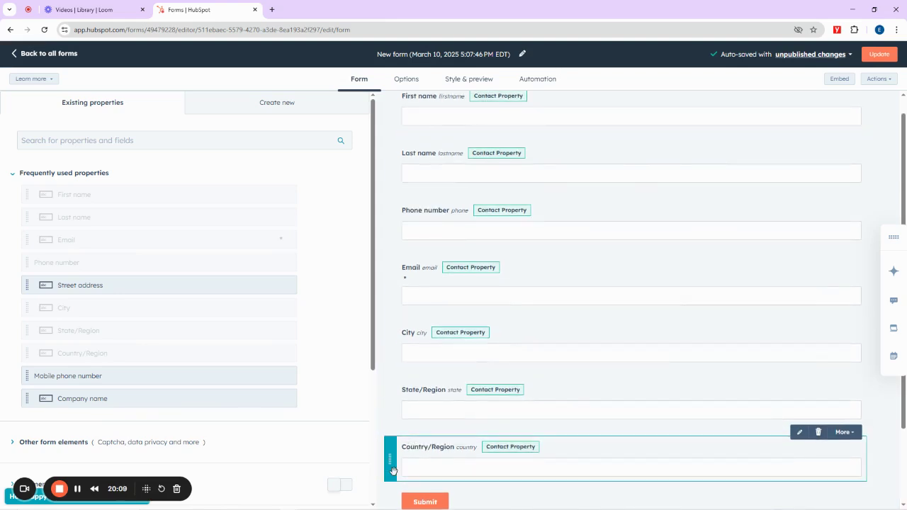
{"action": "left_click", "coordinate": [389, 461]}
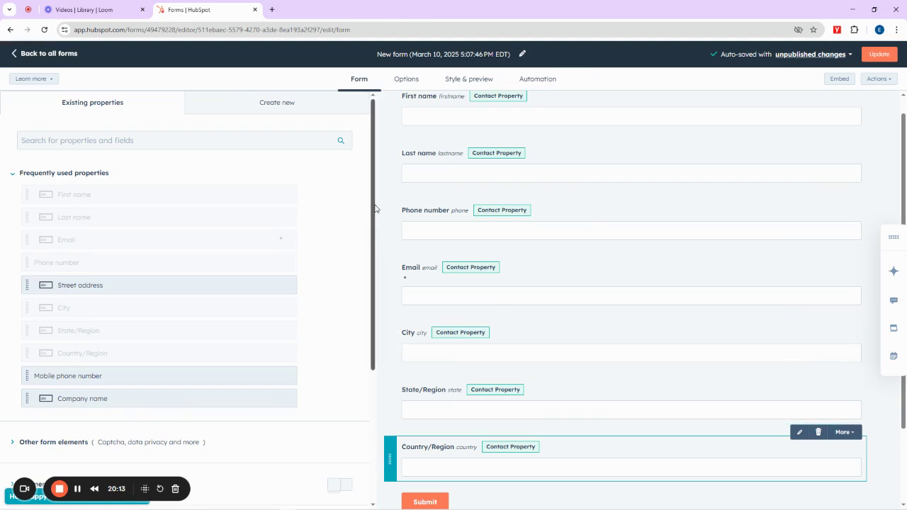
Expand the other form elements to view the CAPTCHA and data privacy options, and review the form's fields
{"action": "scroll", "coordinate": [248, 312], "scroll_direction": "down", "scroll_amount": 3}
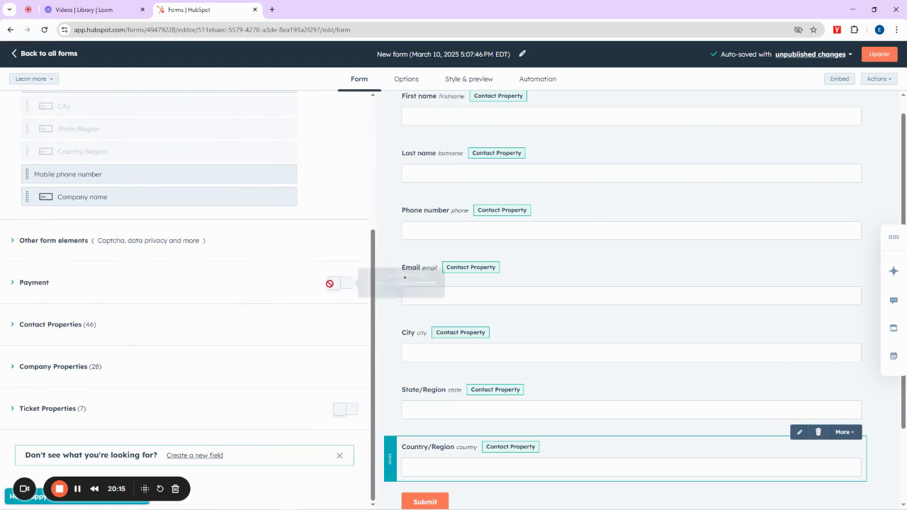
{"action": "left_click", "coordinate": [13, 243]}
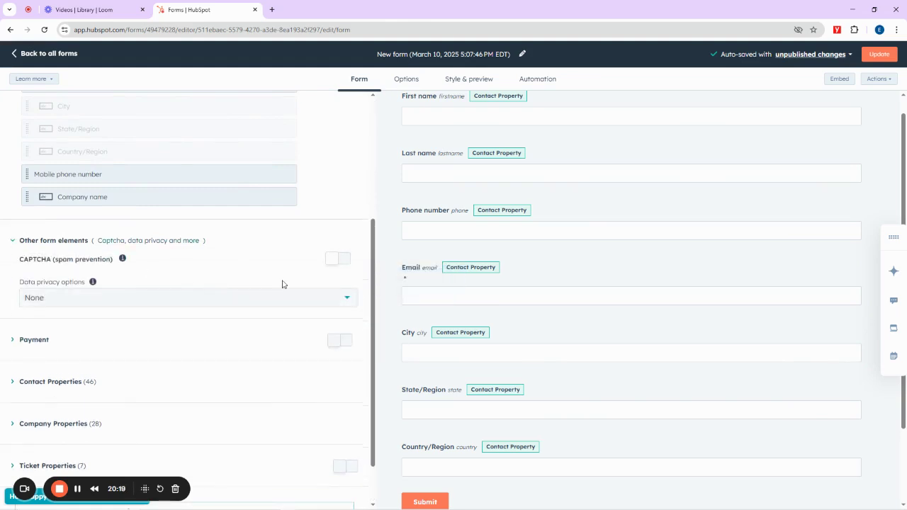
{"action": "scroll", "coordinate": [549, 289], "scroll_direction": "down", "scroll_amount": 3}
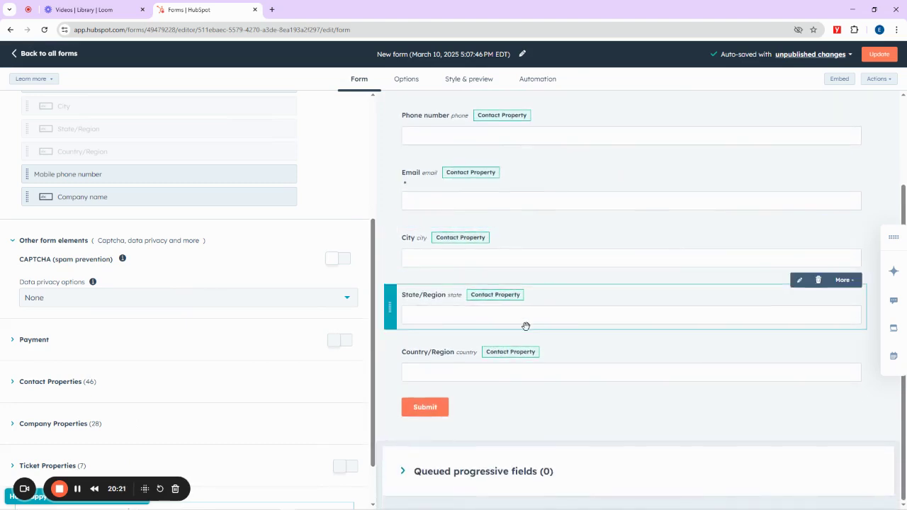
{"action": "scroll", "coordinate": [525, 324], "scroll_direction": "up", "scroll_amount": 3}
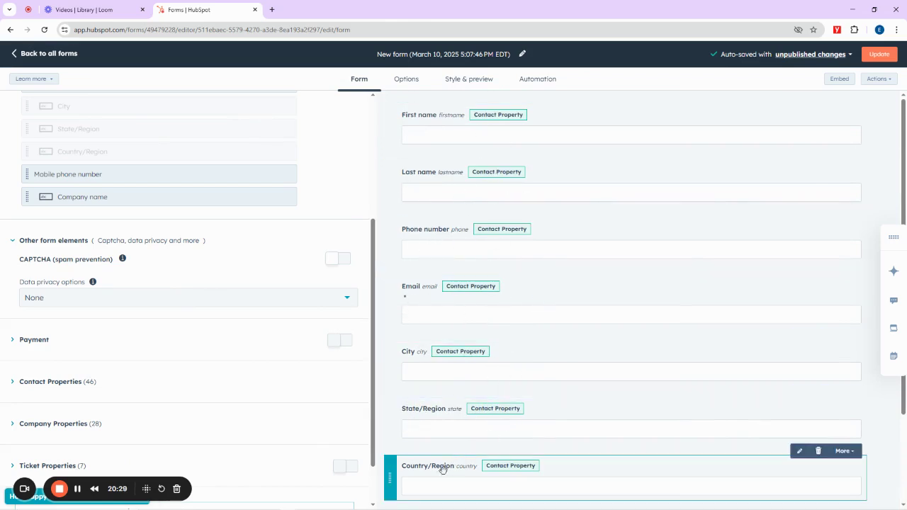
{"action": "scroll", "coordinate": [478, 461], "scroll_direction": "down", "scroll_amount": 1}
{"action": "scroll", "coordinate": [479, 461], "scroll_direction": "down", "scroll_amount": 1}
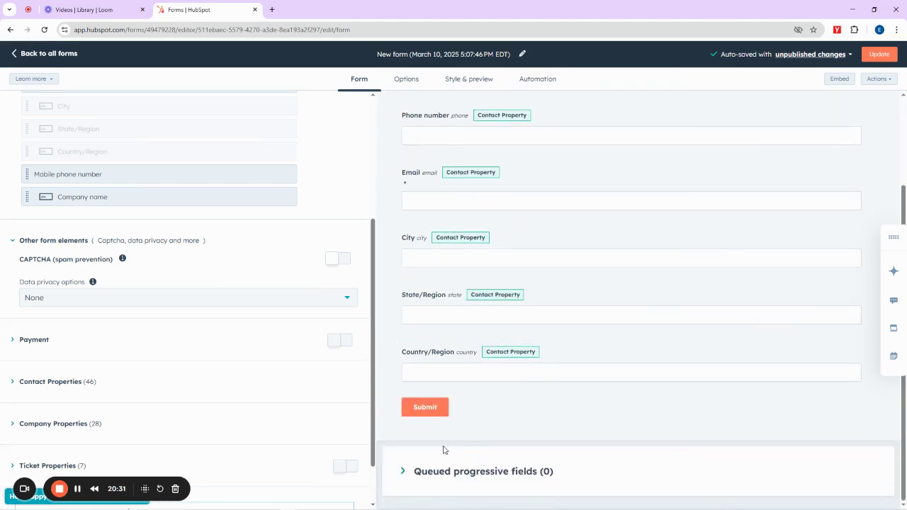
Add the Industry contact property to the form below the Country/Region field
{"action": "scroll", "coordinate": [128, 382], "scroll_direction": "down", "scroll_amount": 1}
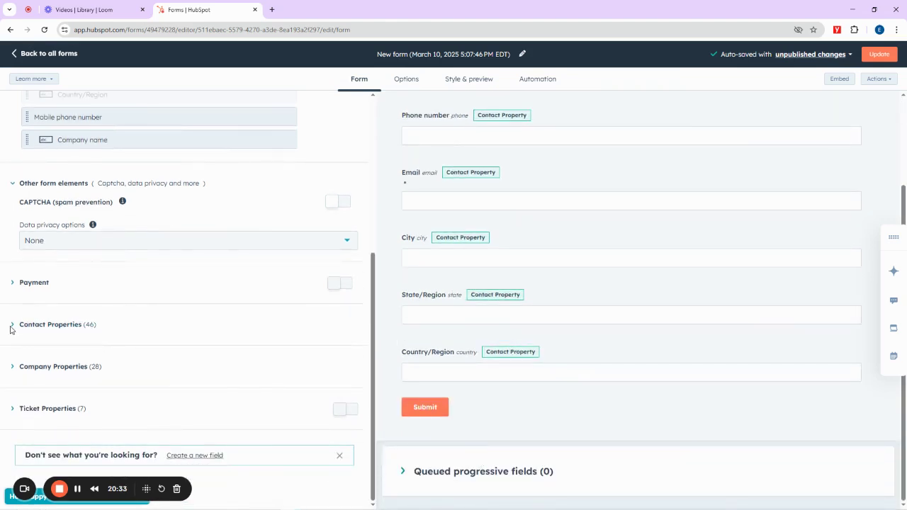
{"action": "left_click", "coordinate": [12, 324]}
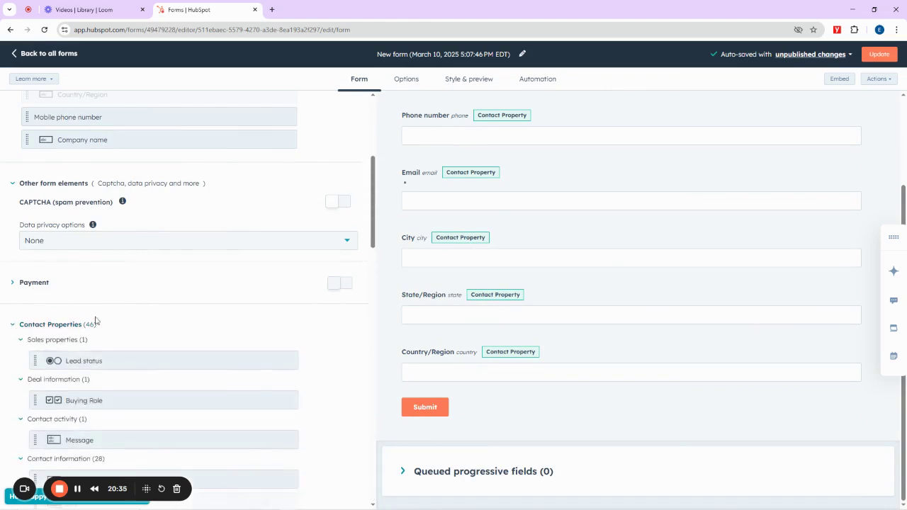
{"action": "scroll", "coordinate": [95, 321], "scroll_direction": "down", "scroll_amount": 6}
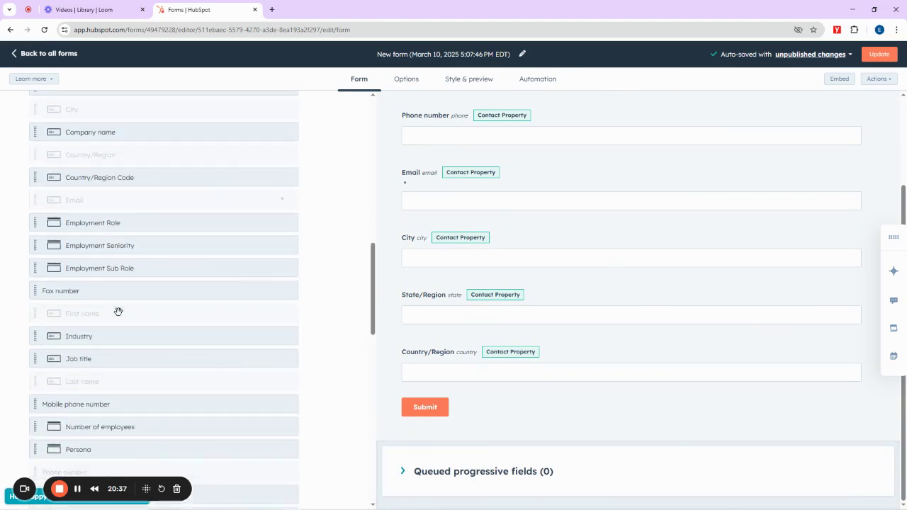
{"action": "scroll", "coordinate": [119, 312], "scroll_direction": "down", "scroll_amount": 1}
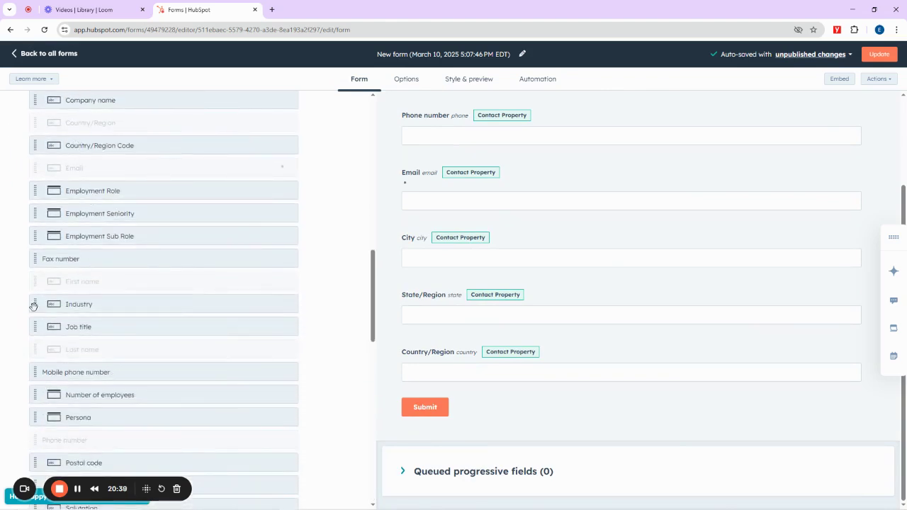
{"action": "left_click_drag", "start_coordinate": [33, 306], "coordinate": [405, 415]}
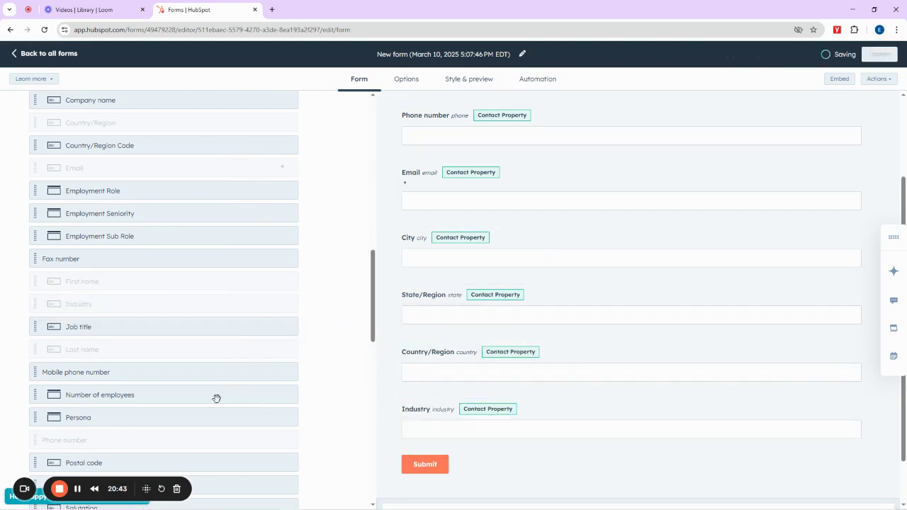
Add the Postal code company property to the form between the Email and City fields
{"action": "scroll", "coordinate": [107, 390], "scroll_direction": "down", "scroll_amount": 7}
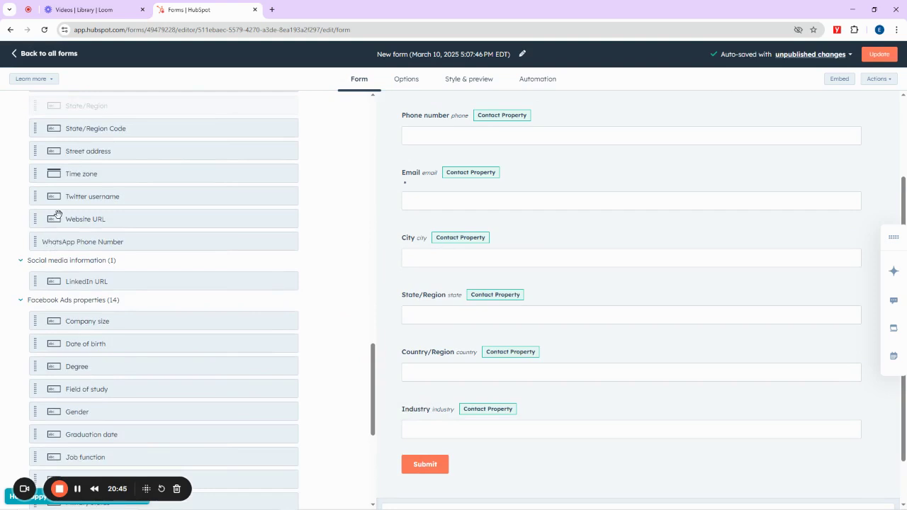
{"action": "scroll", "coordinate": [141, 326], "scroll_direction": "down", "scroll_amount": 4}
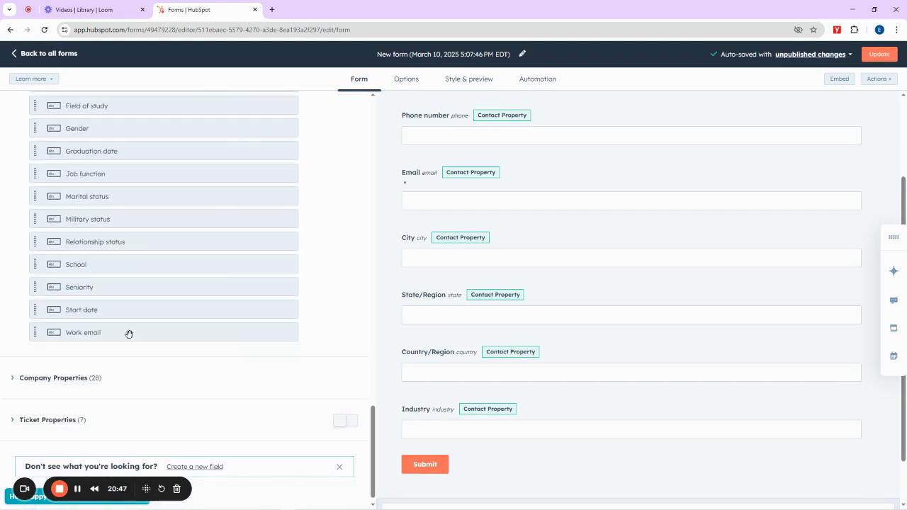
{"action": "left_click", "coordinate": [13, 367]}
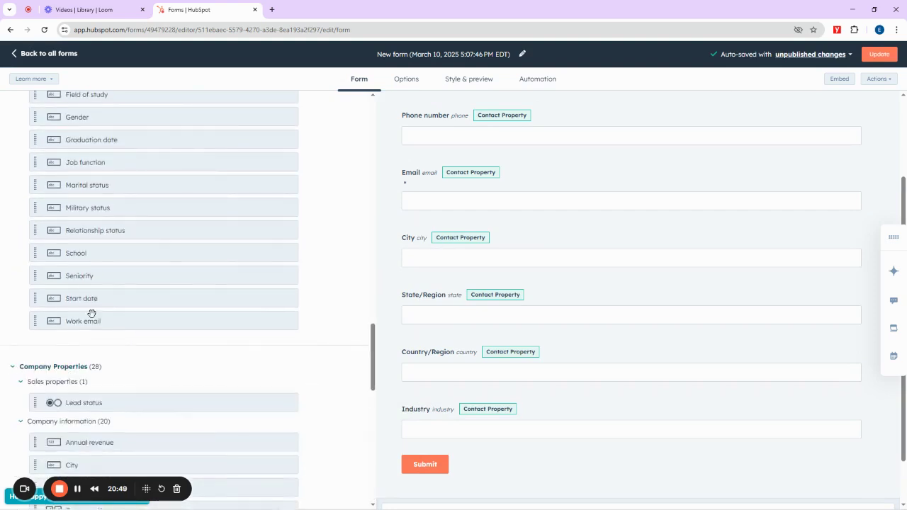
{"action": "scroll", "coordinate": [92, 314], "scroll_direction": "down", "scroll_amount": 7}
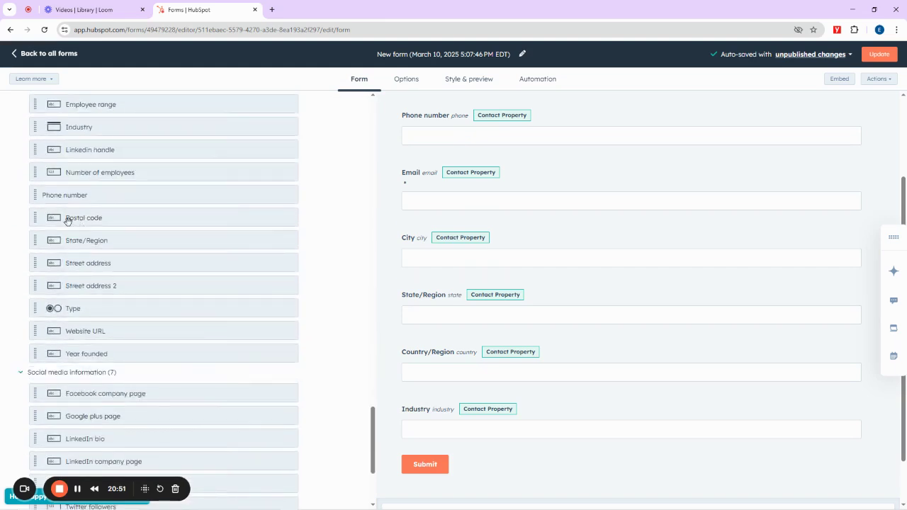
{"action": "left_click_drag", "start_coordinate": [34, 219], "coordinate": [401, 230]}
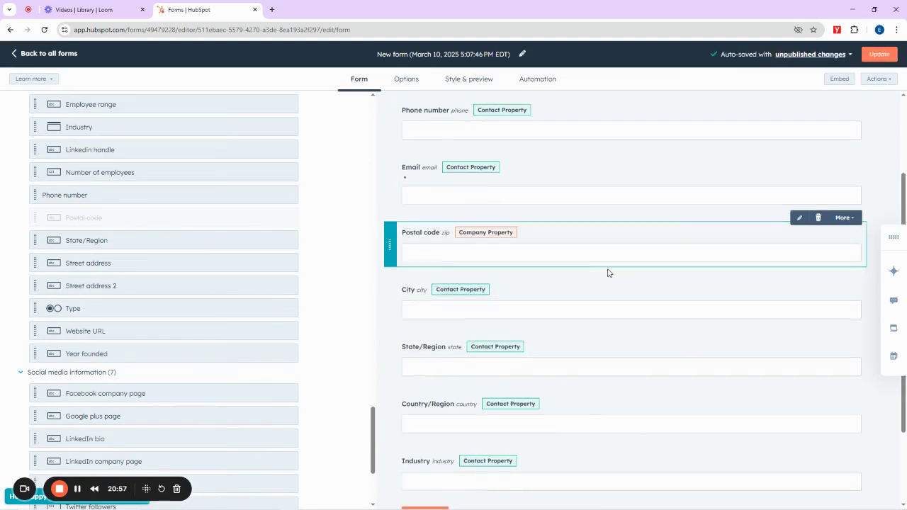
{"action": "scroll", "coordinate": [607, 273], "scroll_direction": "down", "scroll_amount": 3}
{"action": "scroll", "coordinate": [500, 308], "scroll_direction": "up", "scroll_amount": 4}
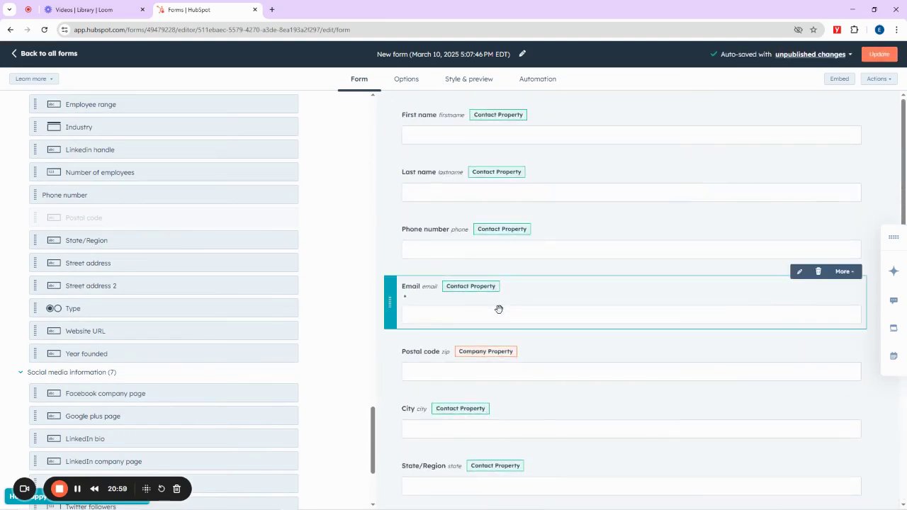
Replace the thank you message with the doctor's name followed by "has received your response, Kindly Expect a Message from us soon!"
{"action": "left_click", "coordinate": [406, 82]}
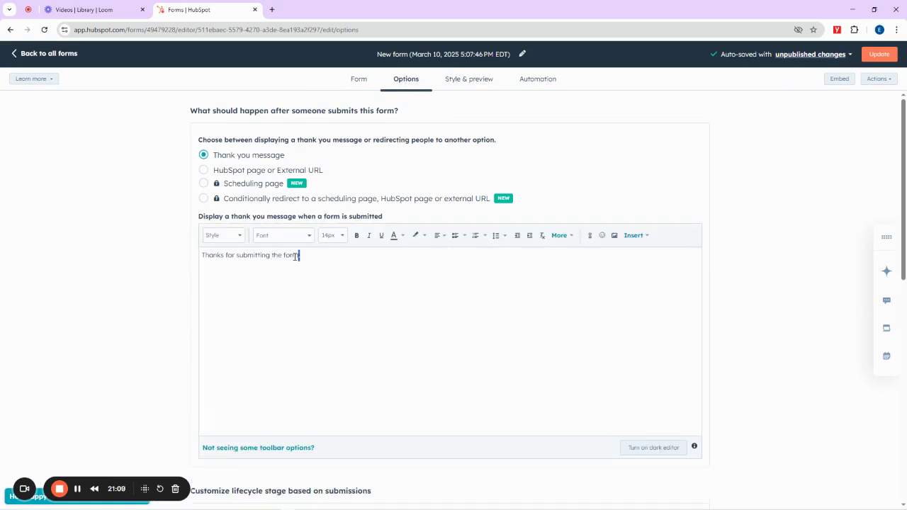
{"action": "left_click_drag", "start_coordinate": [298, 256], "coordinate": [201, 258]}
{"action": "key", "text": "BackSpace"}
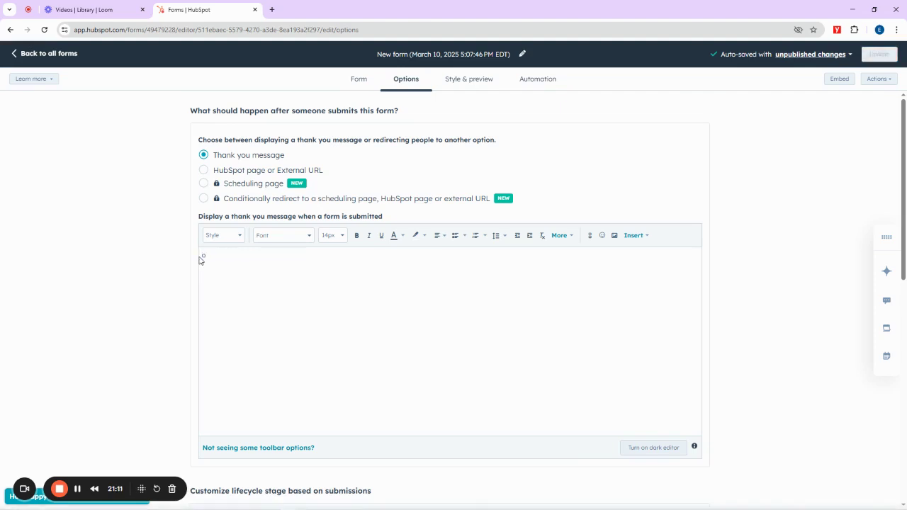
{"action": "type", "text": "Dr Otanwa has received your response"}
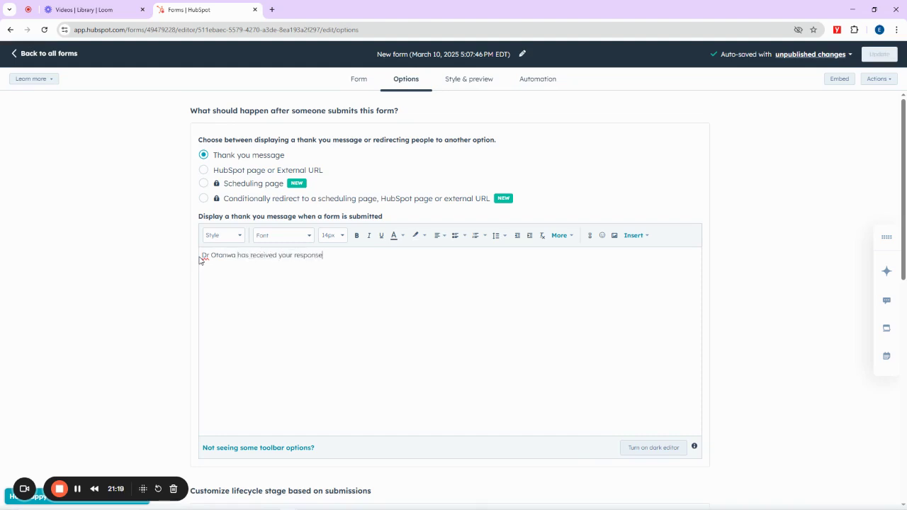
{"action": "type", "text": ", Kindly Expect a Message from us soon!"}
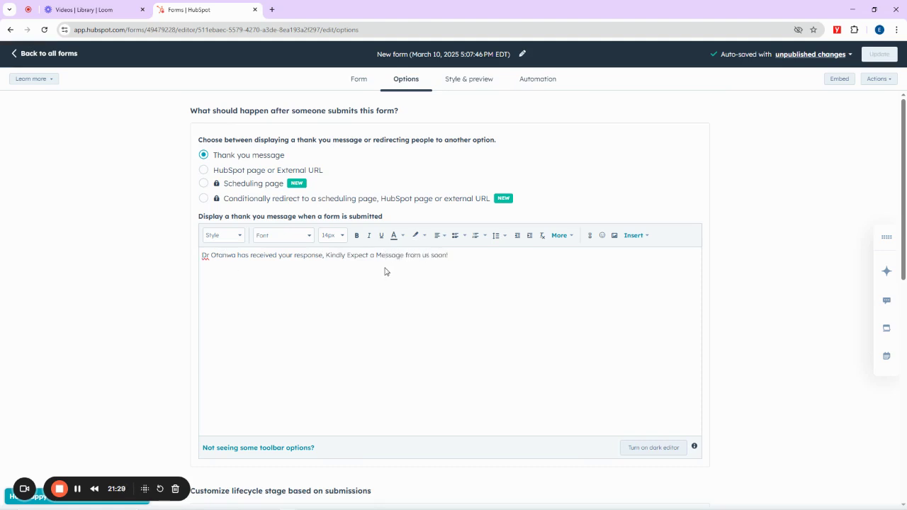
Look over the remaining submission options and publish the updated form
{"action": "scroll", "coordinate": [397, 278], "scroll_direction": "down", "scroll_amount": 6}
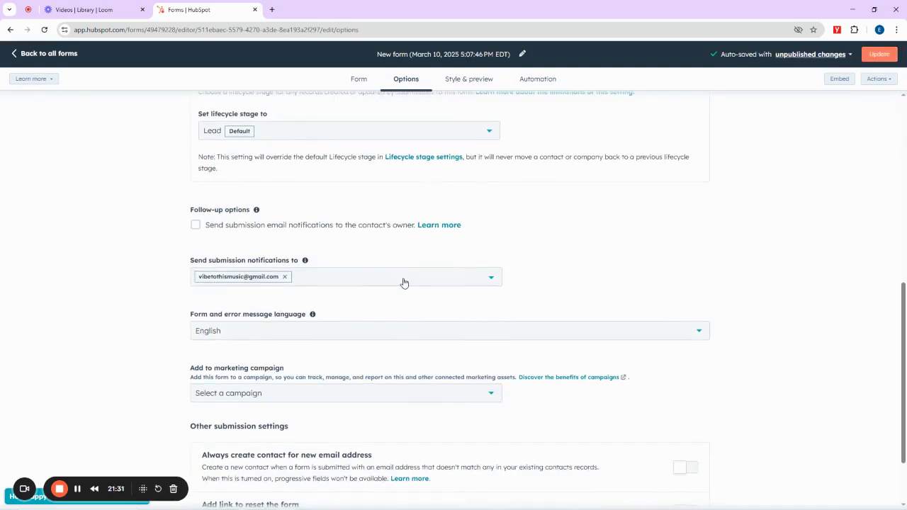
{"action": "scroll", "coordinate": [348, 272], "scroll_direction": "down", "scroll_amount": 1}
{"action": "scroll", "coordinate": [664, 181], "scroll_direction": "up", "scroll_amount": 8}
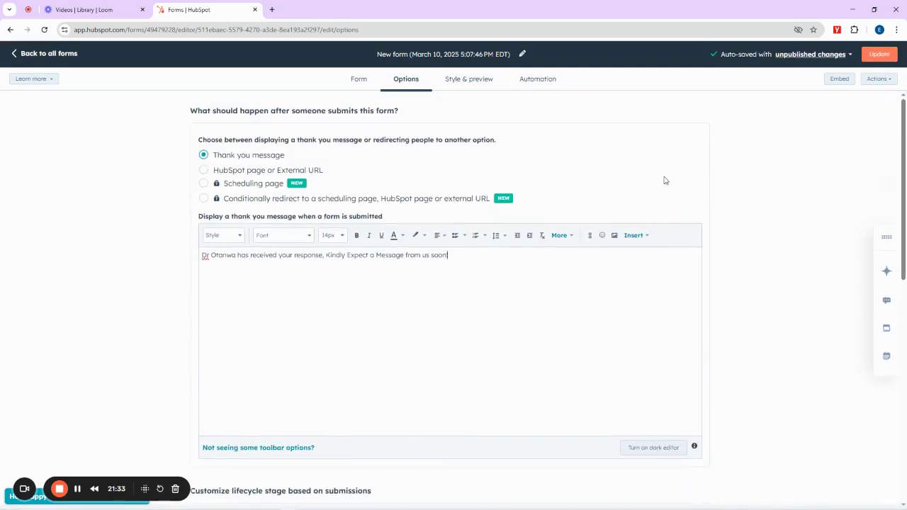
{"action": "left_click", "coordinate": [879, 55]}
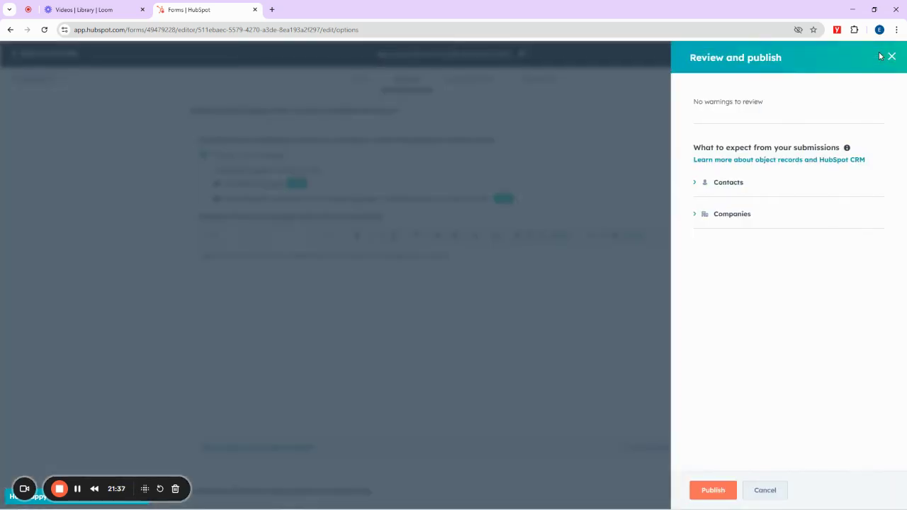
{"action": "left_click", "coordinate": [712, 491]}
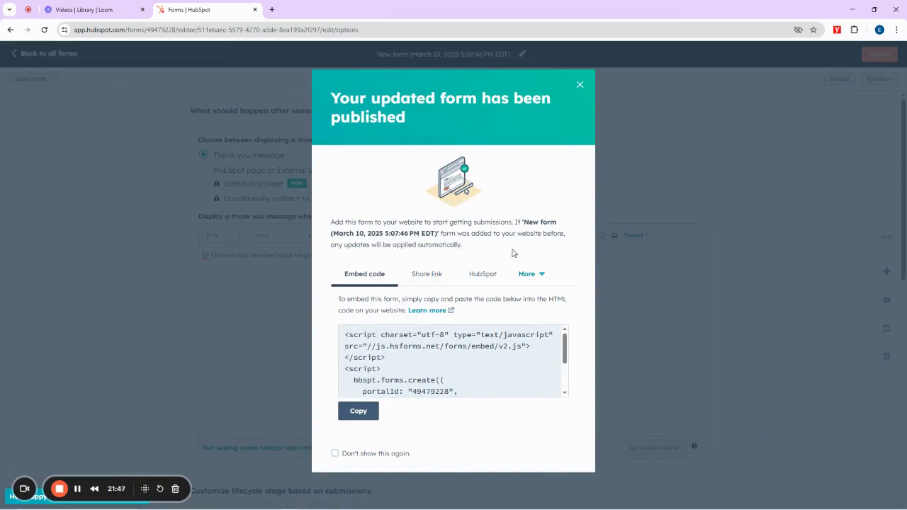
View the share link and HubSpot sharing options, and copy the published form's embed code
{"action": "left_click", "coordinate": [427, 275]}
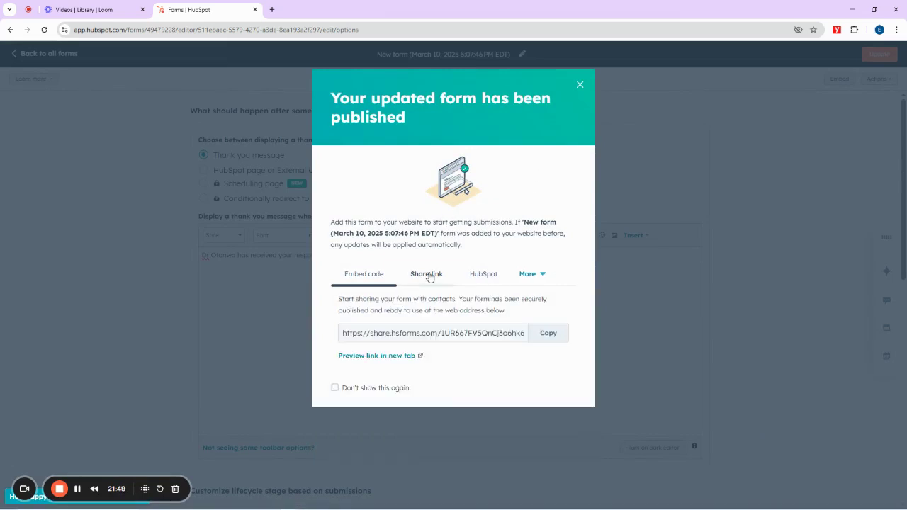
{"action": "left_click", "coordinate": [486, 277]}
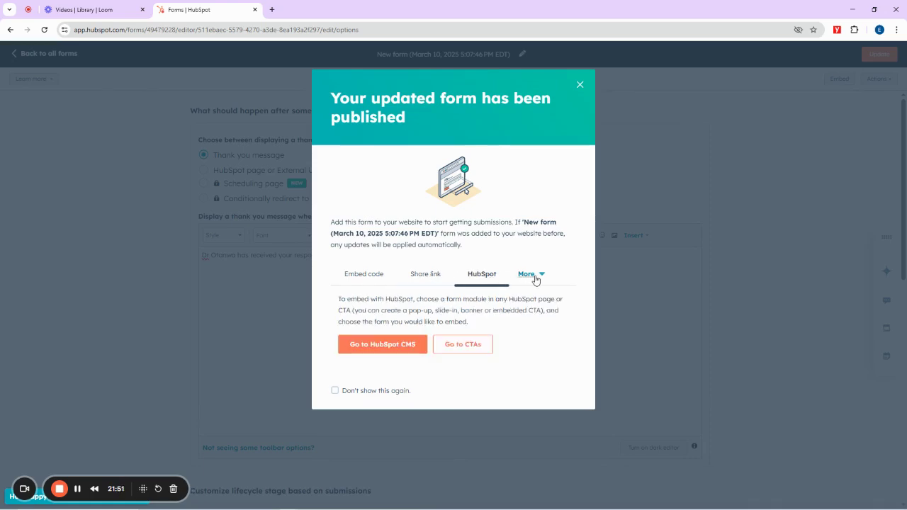
{"action": "left_click", "coordinate": [361, 275]}
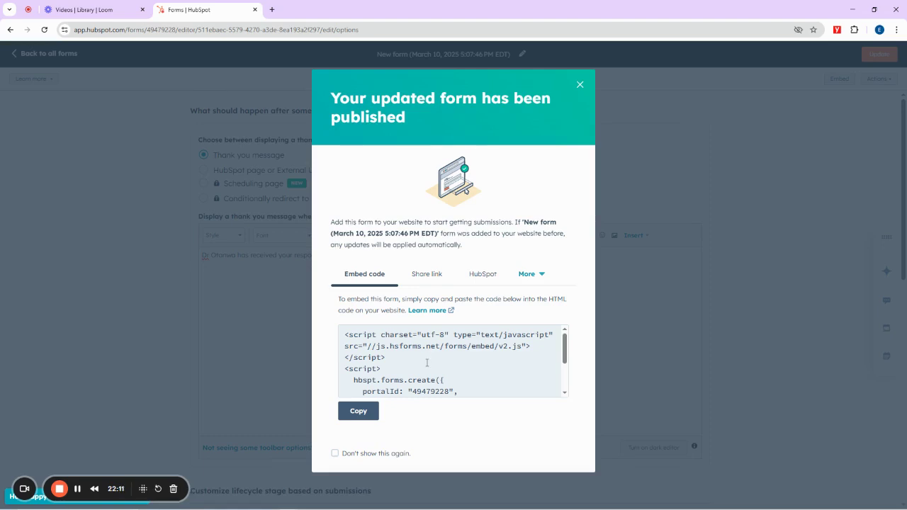
{"action": "key", "text": "ctrl+a"}
{"action": "left_click", "coordinate": [428, 363]}
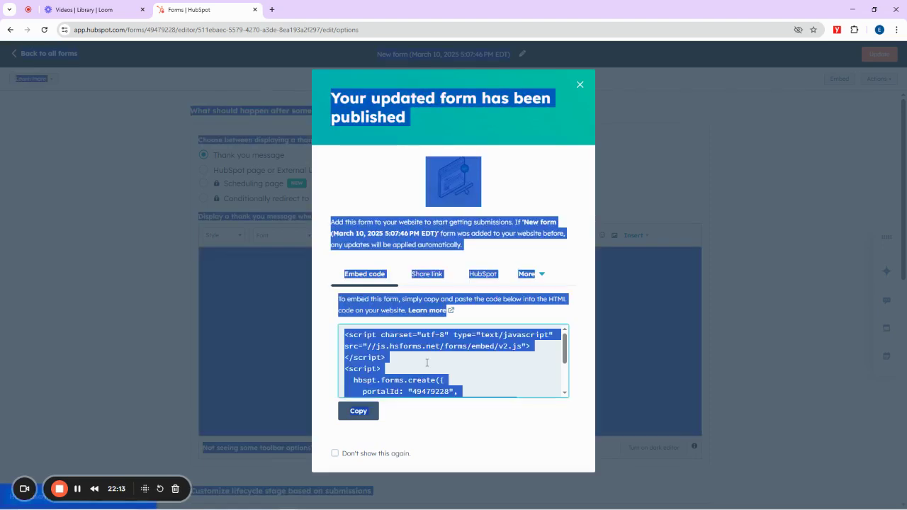
{"action": "left_click", "coordinate": [359, 411]}
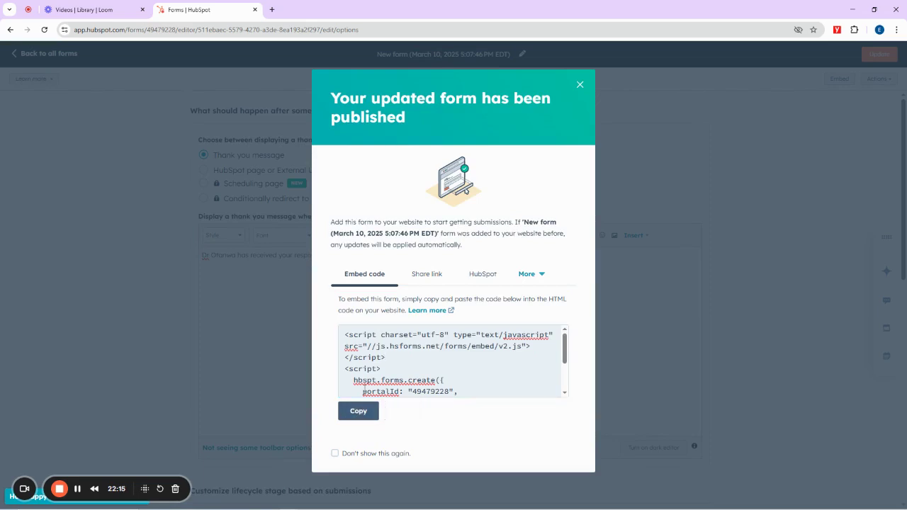
Switch to WordPress, replace the "HubSpot Tutorial Trial for Forms" page's HTML content with the copied embed code, and update the page
{"action": "left_click", "coordinate": [323, 503]}
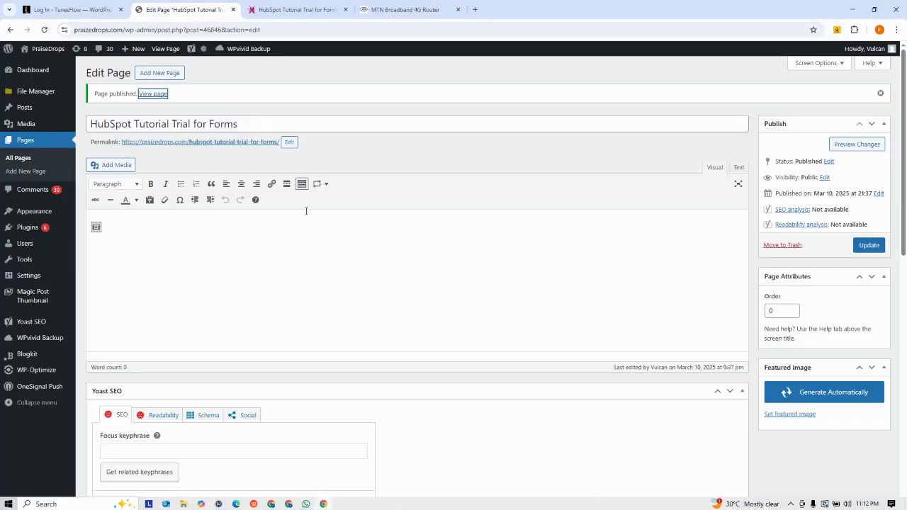
{"action": "left_click", "coordinate": [737, 168]}
{"action": "key", "text": "ctrl+a"}
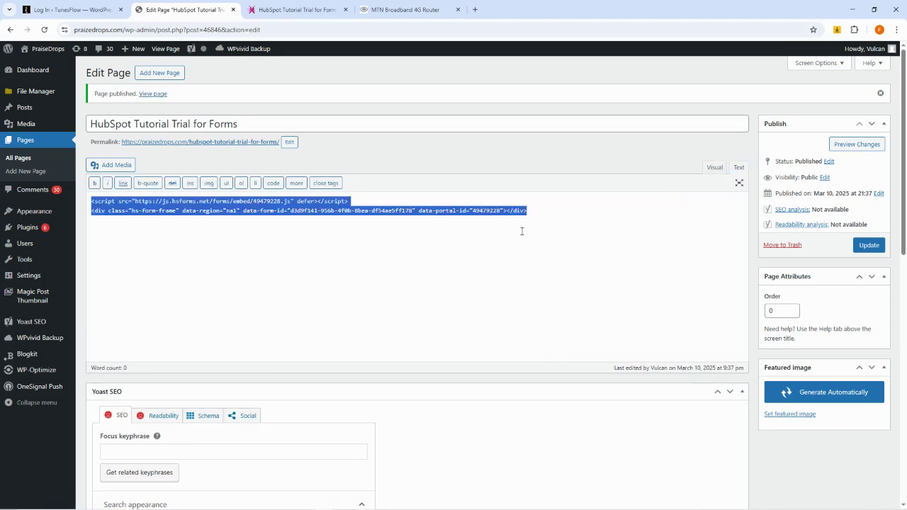
{"action": "key", "text": "BackSpace"}
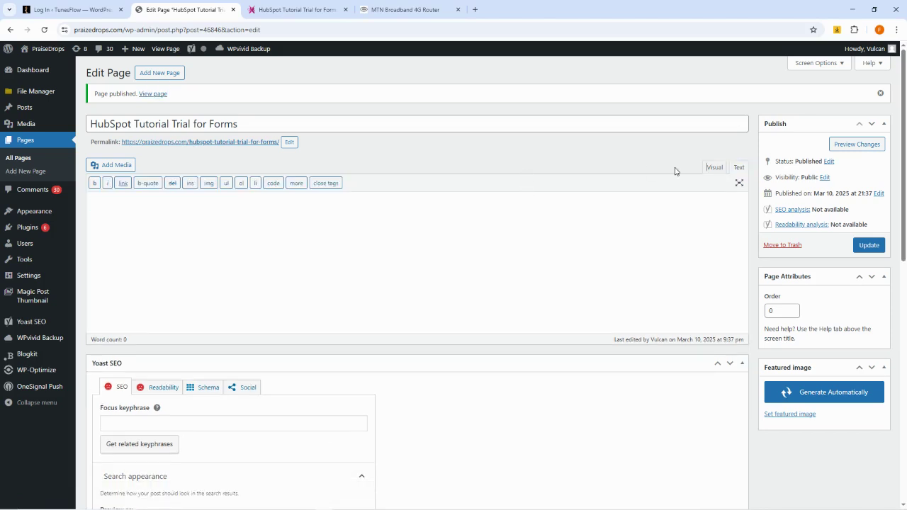
{"action": "left_click", "coordinate": [739, 168]}
{"action": "key", "text": "ctrl+v"}
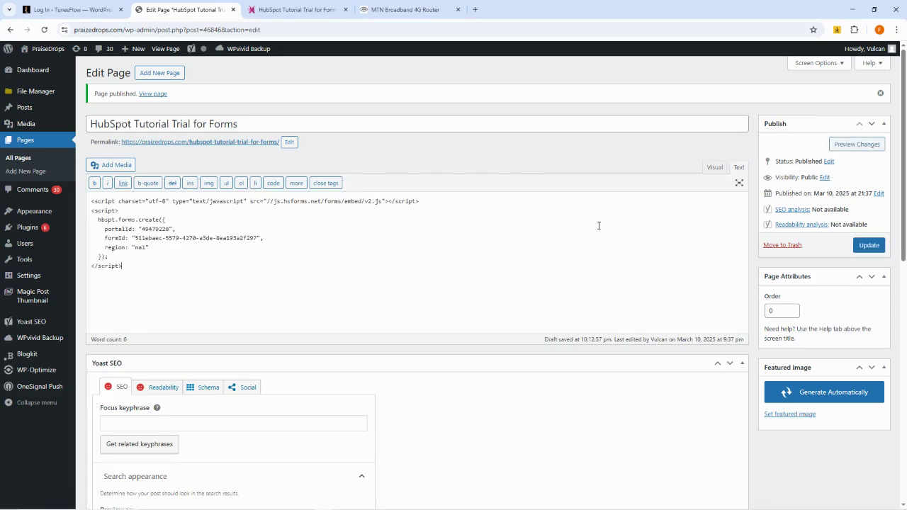
{"action": "left_click", "coordinate": [868, 246]}
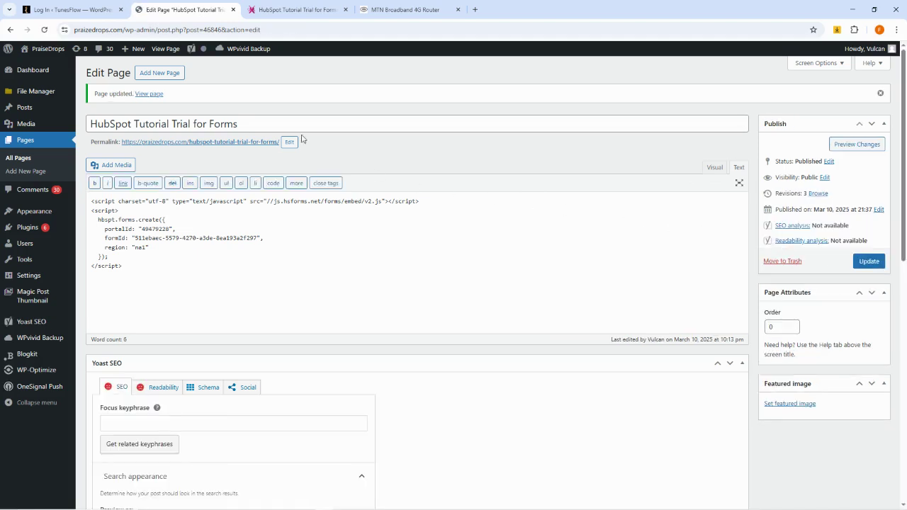
Open the updated page in a new tab, close its outdated tab, and examine the embedded form's fields
{"action": "left_click", "coordinate": [270, 10]}
{"action": "left_click", "coordinate": [166, 6]}
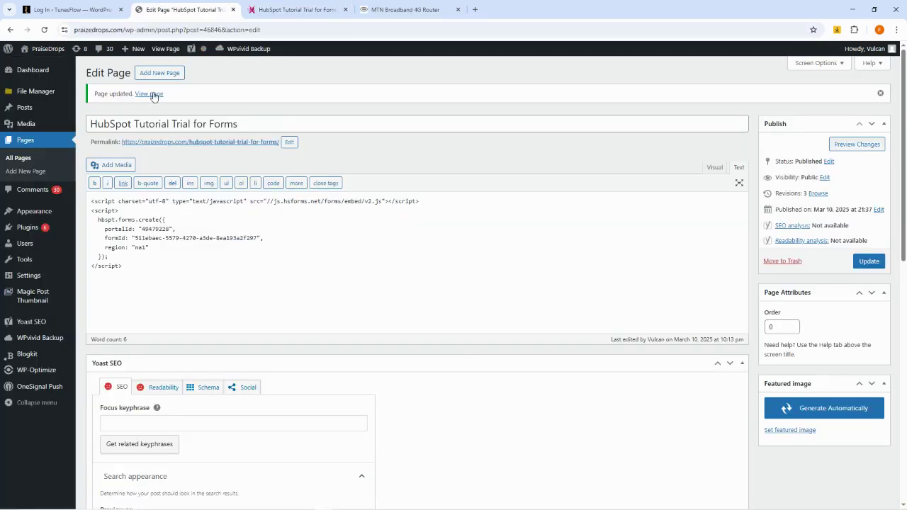
{"action": "right_click", "coordinate": [154, 94]}
{"action": "left_click", "coordinate": [184, 106]}
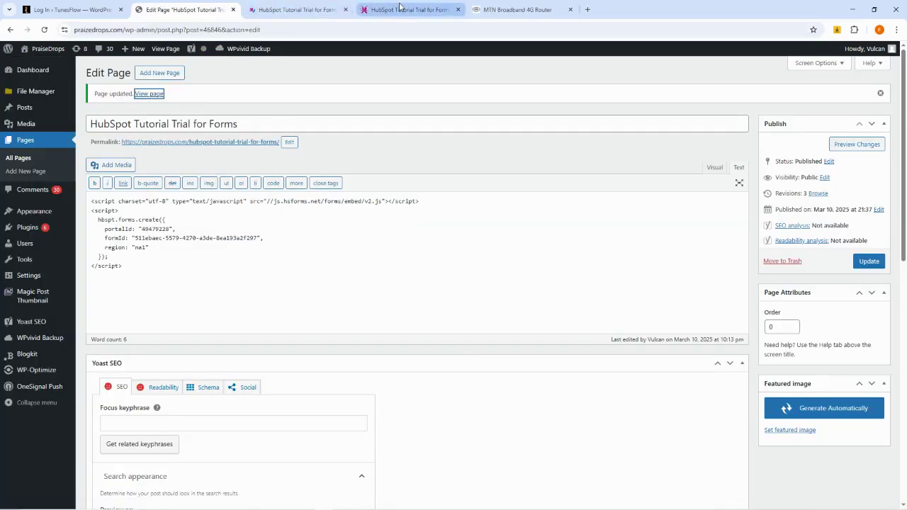
{"action": "left_click", "coordinate": [458, 10]}
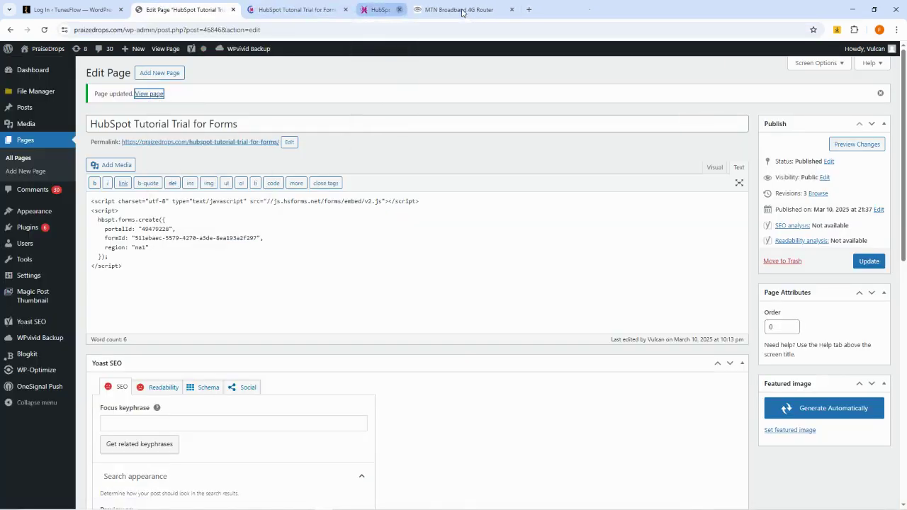
{"action": "left_click", "coordinate": [316, 7]}
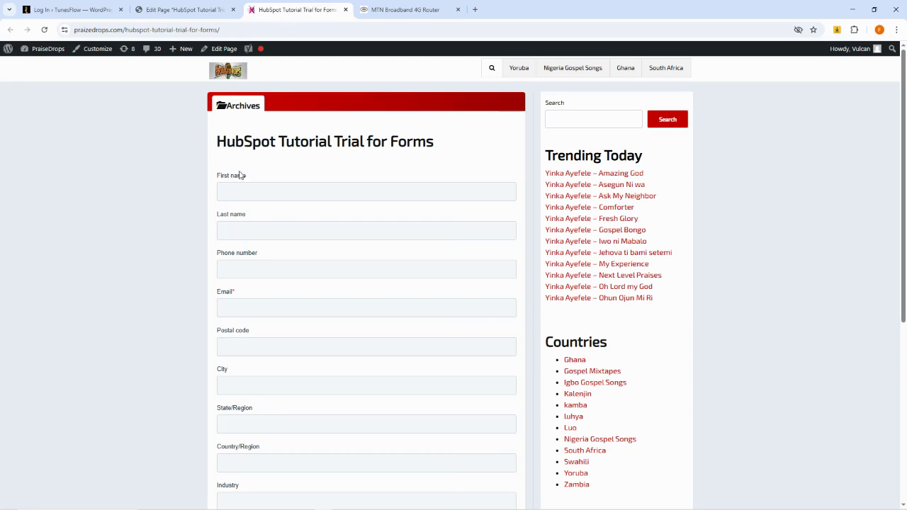
{"action": "scroll", "coordinate": [395, 222], "scroll_direction": "down", "scroll_amount": 1}
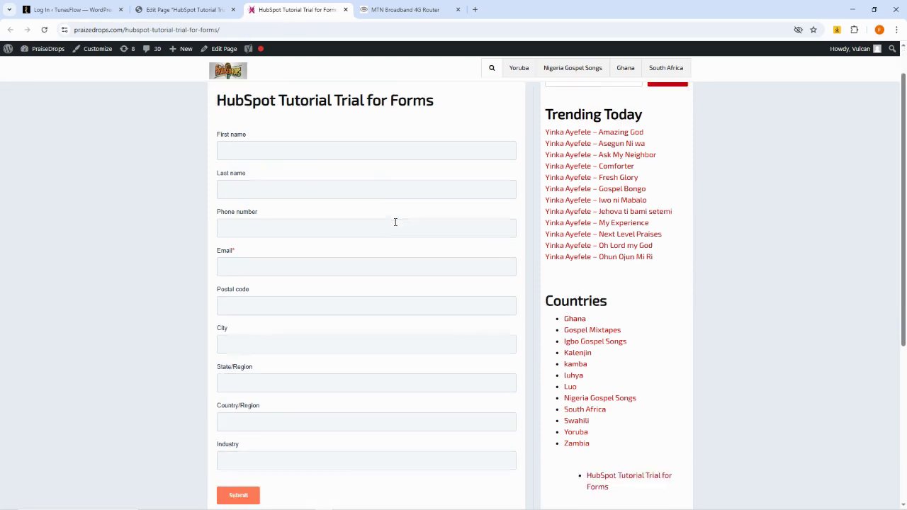
Fill in the embedded form's first name, last name, phone number and email fields with the test contact's details
{"action": "scroll", "coordinate": [387, 220], "scroll_direction": "up", "scroll_amount": 1}
{"action": "left_click", "coordinate": [237, 194]}
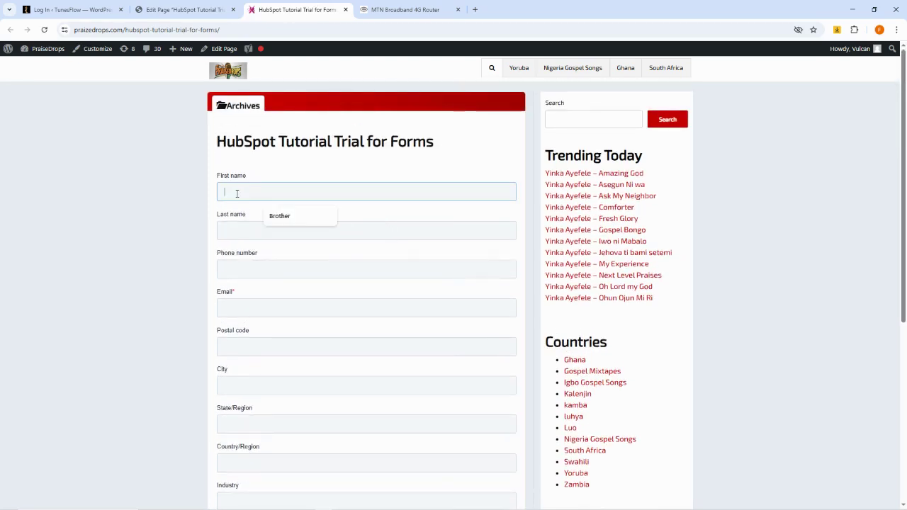
{"action": "left_click", "coordinate": [283, 216]}
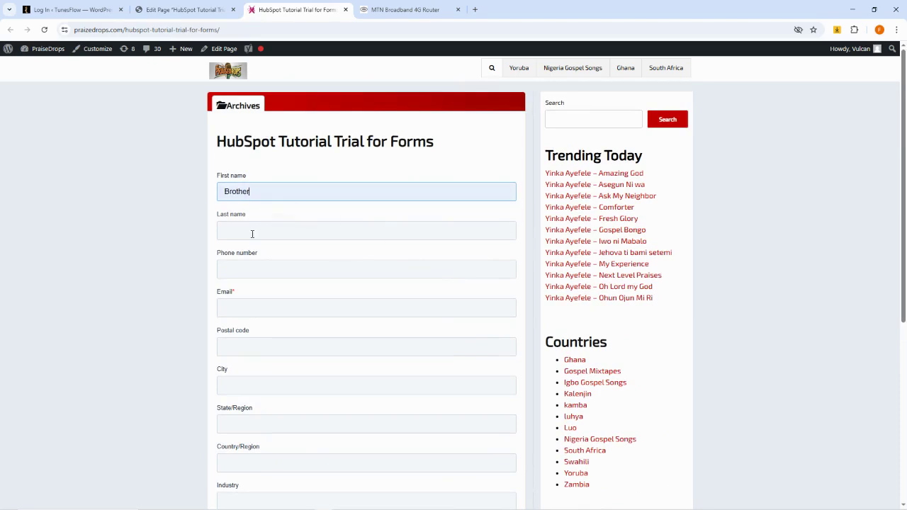
{"action": "left_click", "coordinate": [252, 232]}
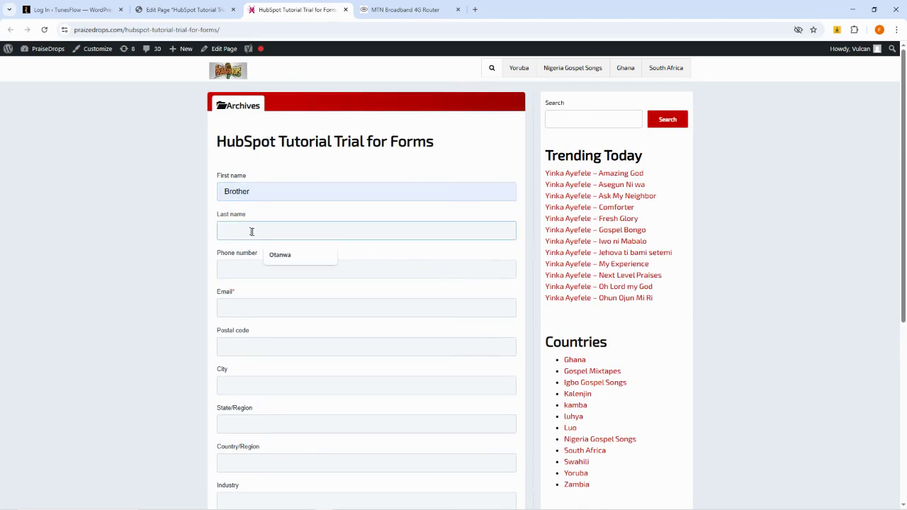
{"action": "type", "text": "Governor"}
{"action": "left_click", "coordinate": [252, 273]}
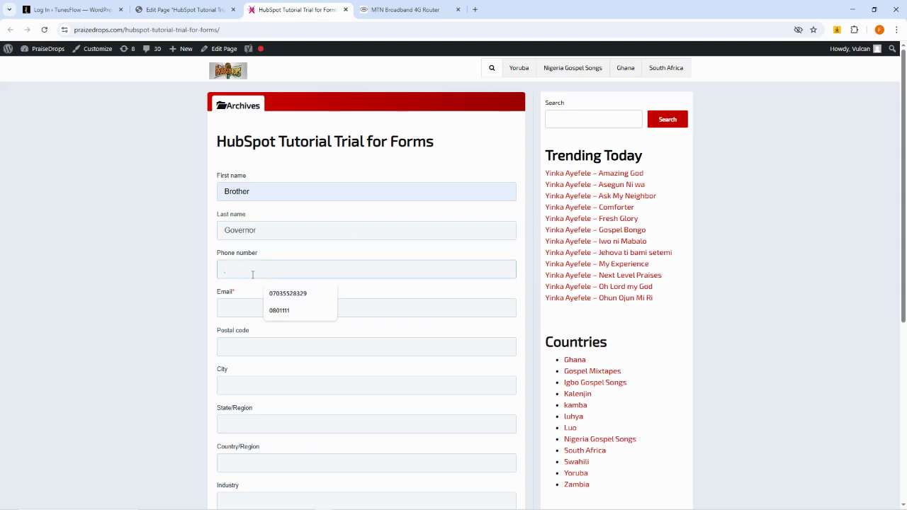
{"action": "left_click", "coordinate": [291, 312]}
{"action": "left_click", "coordinate": [258, 311]}
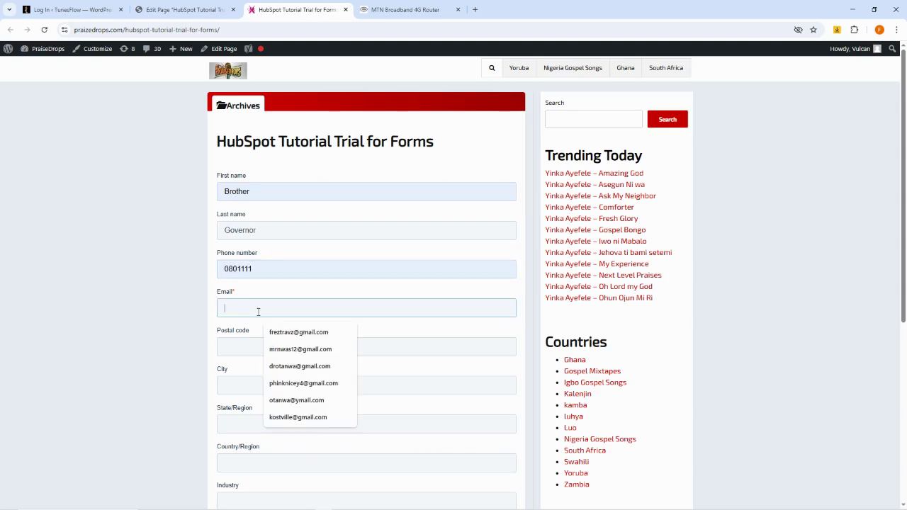
{"action": "left_click", "coordinate": [300, 366]}
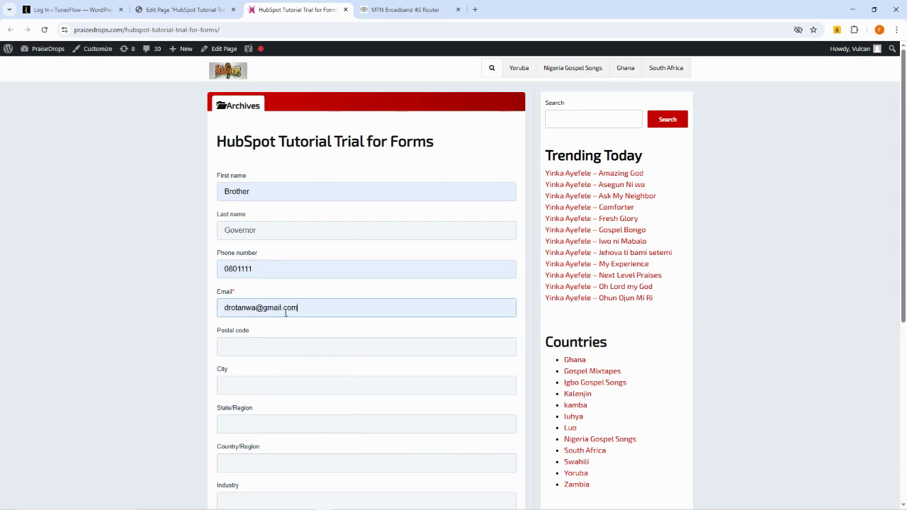
Enter the postal code, city Warri, state Delta and country Nigeria, and fill in the industry field
{"action": "scroll", "coordinate": [236, 224], "scroll_direction": "down", "scroll_amount": 2}
{"action": "left_click", "coordinate": [237, 202]}
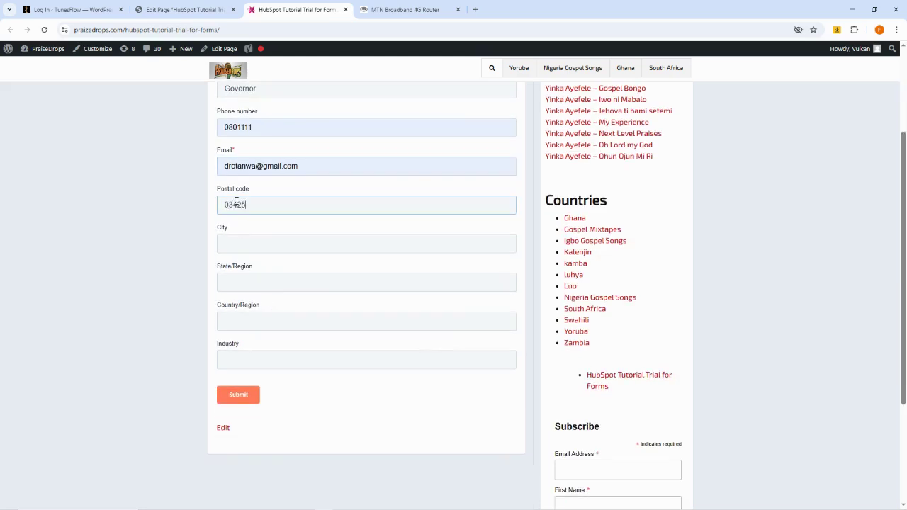
{"action": "type", "text": "03425"}
{"action": "left_click", "coordinate": [270, 247]}
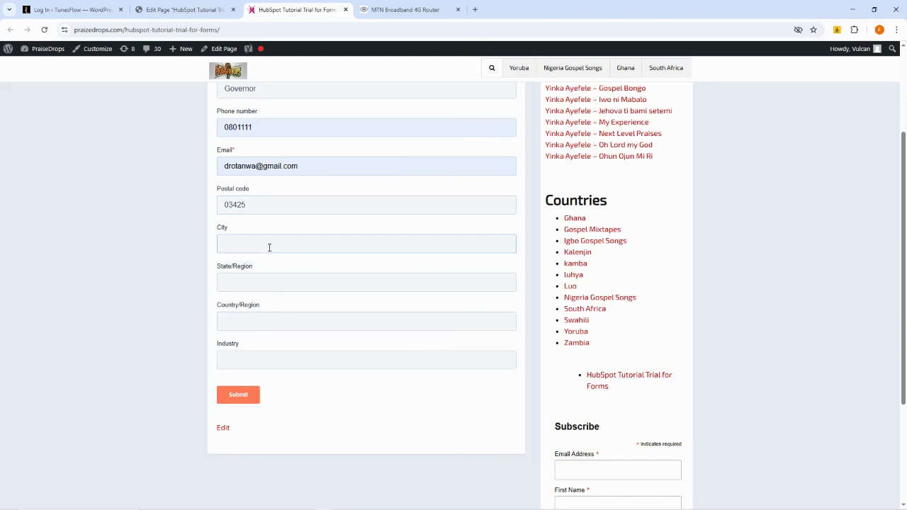
{"action": "type", "text": "Warri"}
{"action": "key", "text": "Tab"}
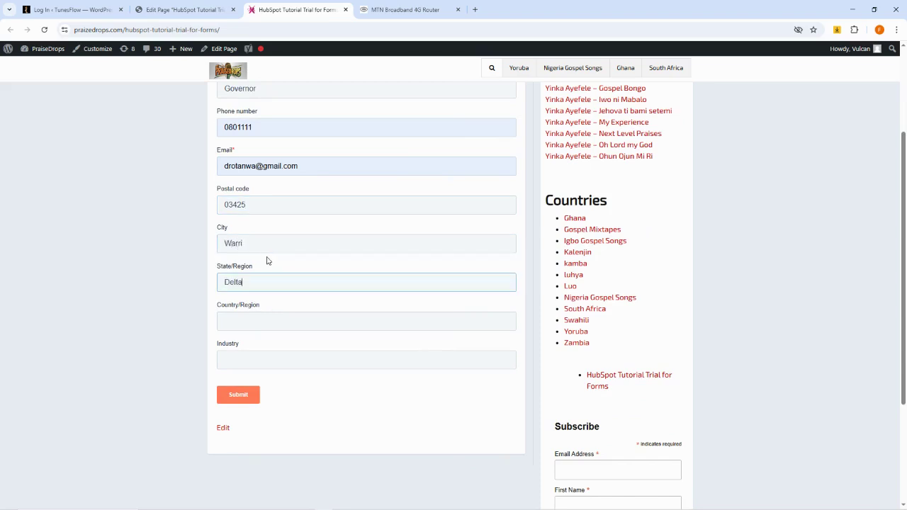
{"action": "key", "text": "Tab"}
{"action": "type", "text": "Nigeri"}
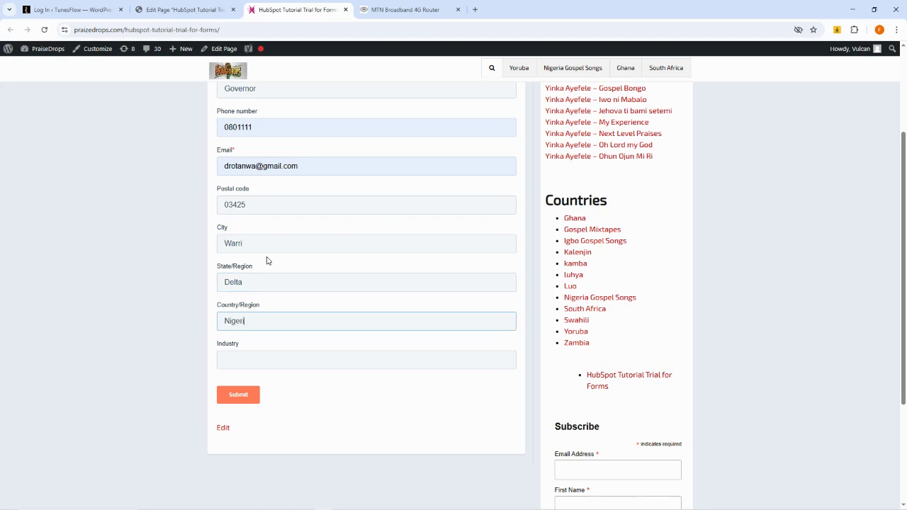
{"action": "type", "text": "a"}
{"action": "key", "text": "Tab"}
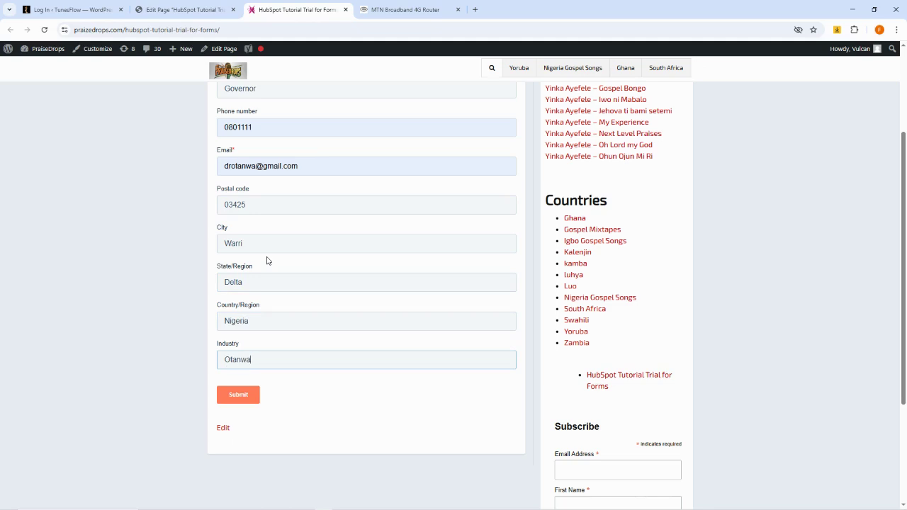
Check the entered details, submit the form, and read the thank-you message
{"action": "scroll", "coordinate": [270, 347], "scroll_direction": "up", "scroll_amount": 2}
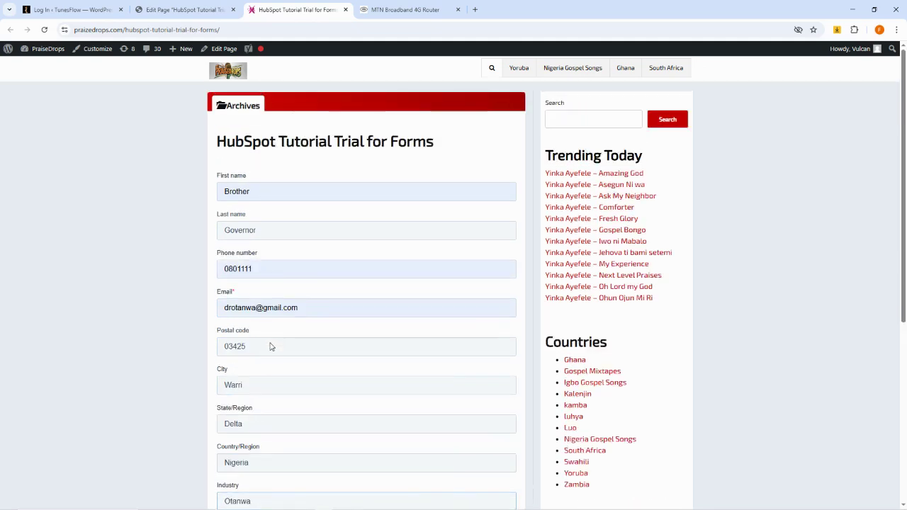
{"action": "scroll", "coordinate": [264, 354], "scroll_direction": "down", "scroll_amount": 5}
{"action": "left_click", "coordinate": [240, 237]}
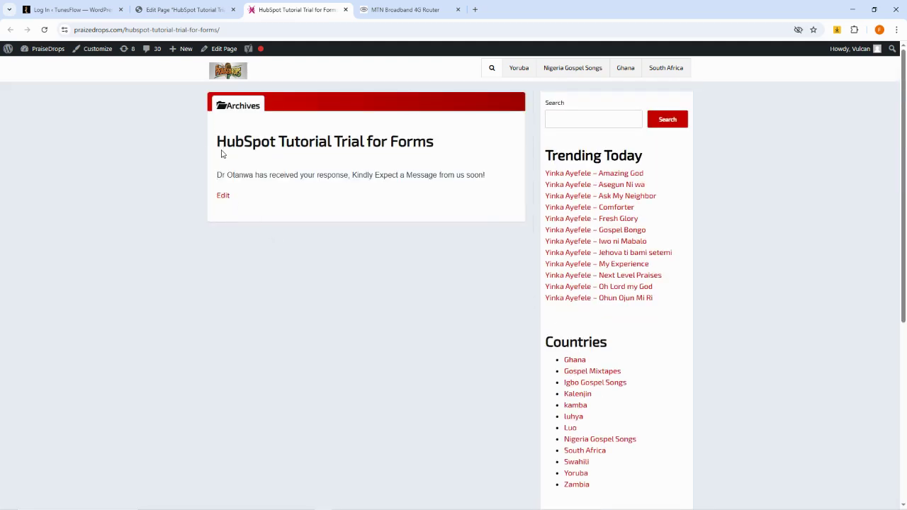
{"action": "left_click_drag", "start_coordinate": [217, 143], "coordinate": [455, 142]}
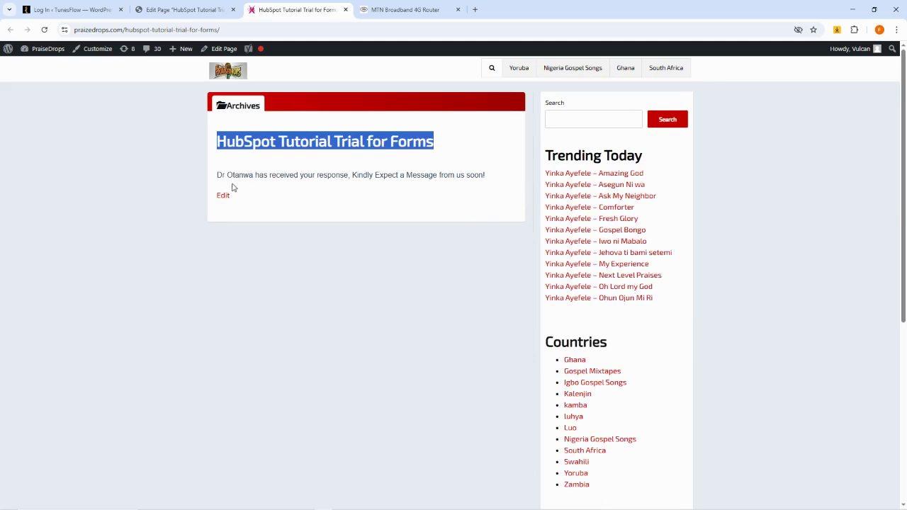
{"action": "left_click_drag", "start_coordinate": [218, 176], "coordinate": [489, 195]}
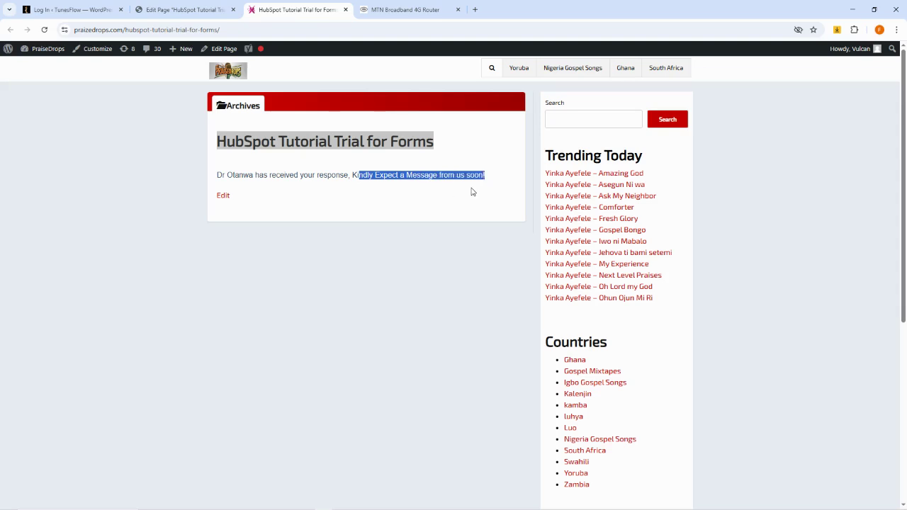
{"action": "left_click", "coordinate": [400, 211]}
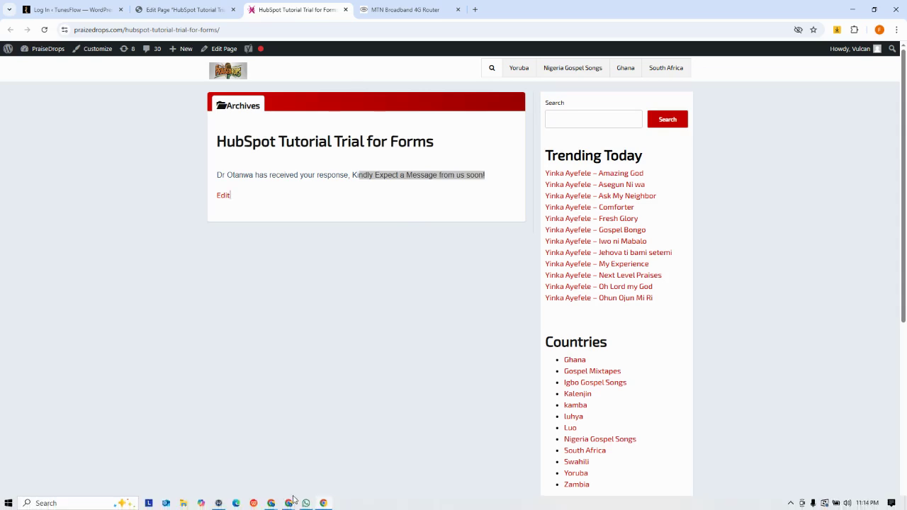
Switch to HubSpot and copy the published form's share link
{"action": "mouse_move", "coordinate": [289, 503]}
{"action": "left_click", "coordinate": [255, 469]}
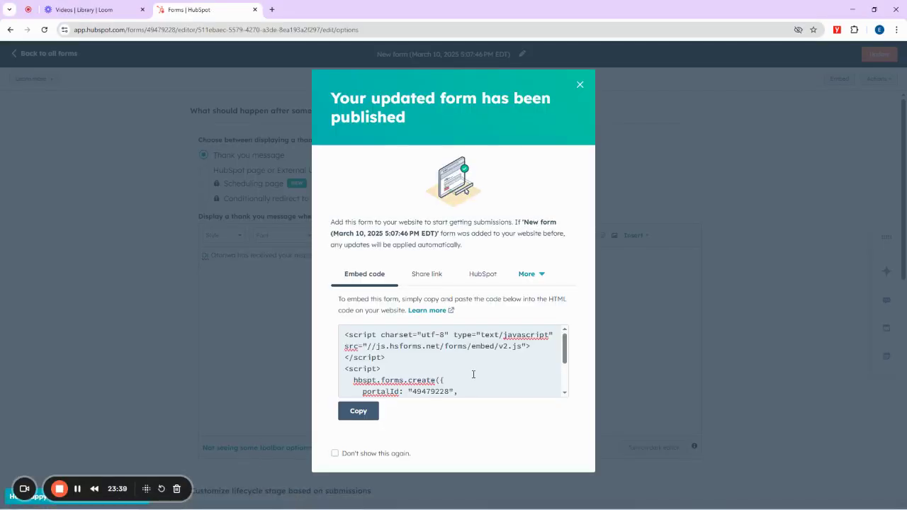
{"action": "left_click", "coordinate": [429, 276]}
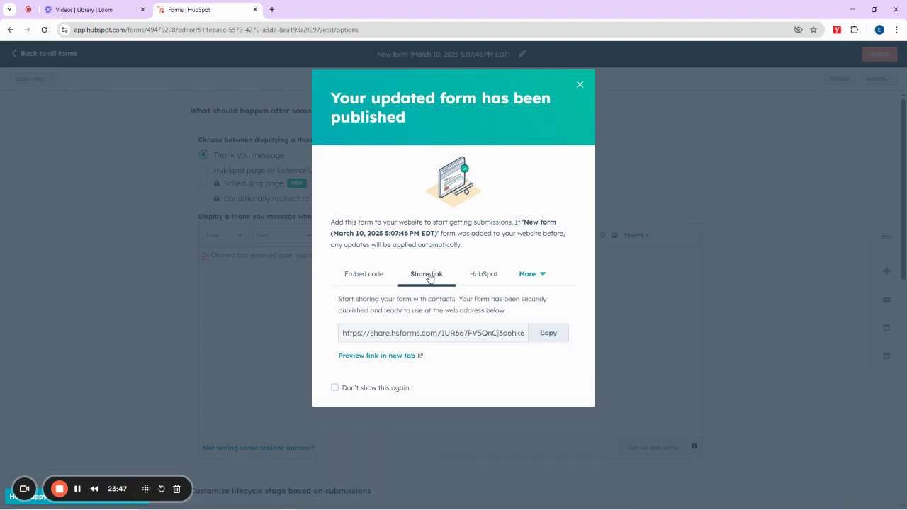
{"action": "left_click", "coordinate": [547, 334]}
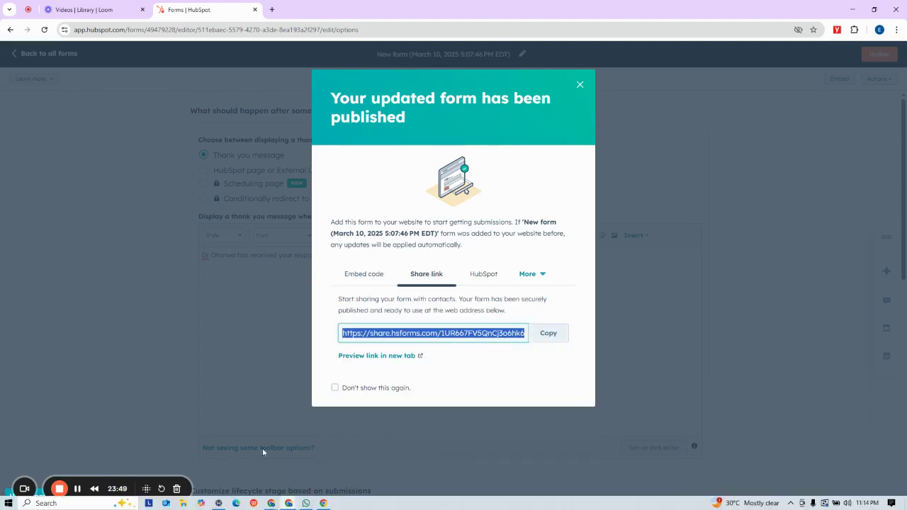
Switch to the ihc-ppon-vwz Google Meet call and post the copied form link in its chat
{"action": "left_click", "coordinate": [271, 503]}
{"action": "left_click", "coordinate": [183, 465]}
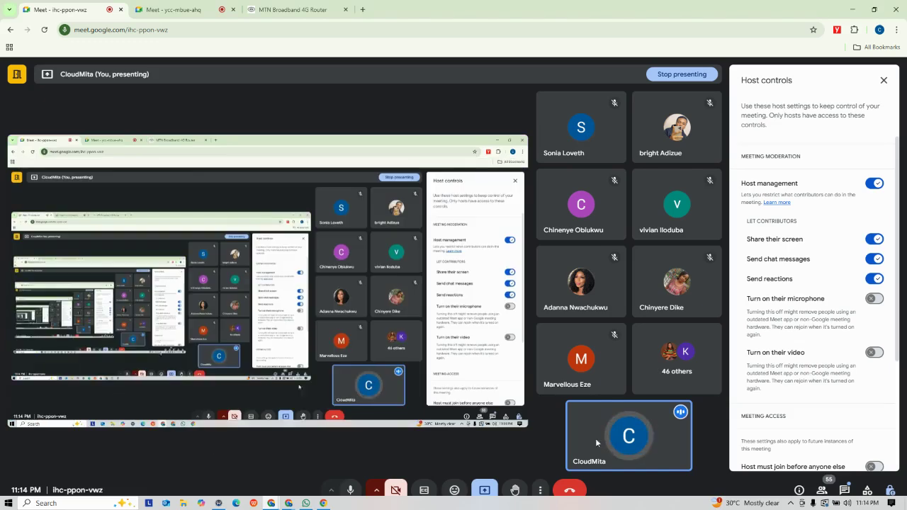
{"action": "left_click", "coordinate": [844, 489]}
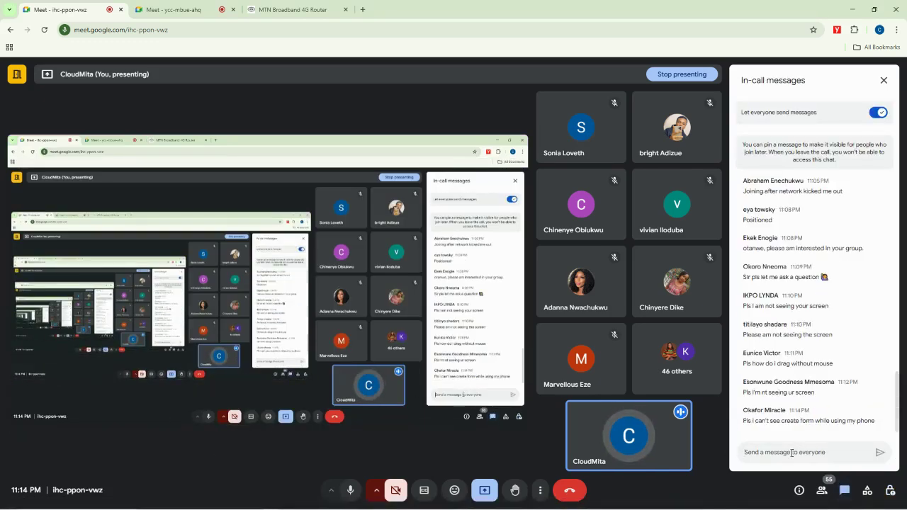
{"action": "left_click", "coordinate": [792, 452]}
{"action": "key", "text": "ctrl+v"}
{"action": "key", "text": "Return"}
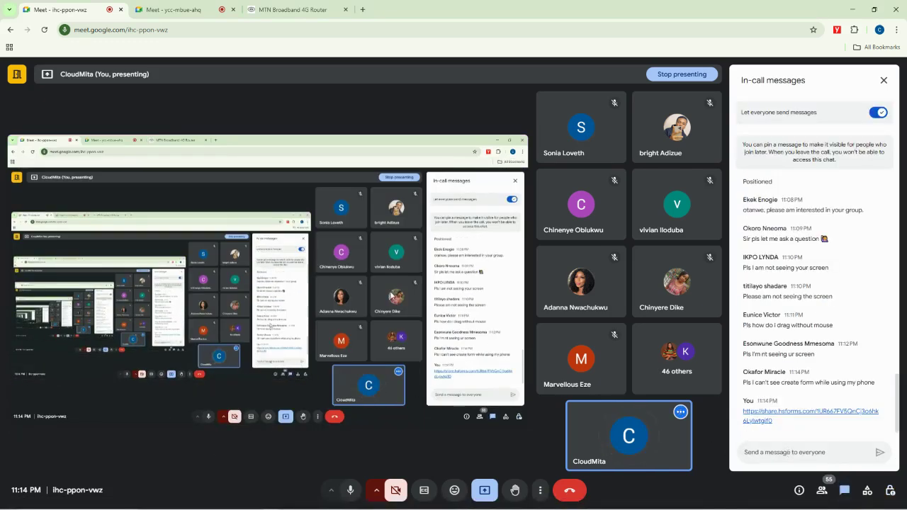
Go to the ycc-mbue-ahq call and post the same form link in its chat
{"action": "left_click", "coordinate": [170, 9]}
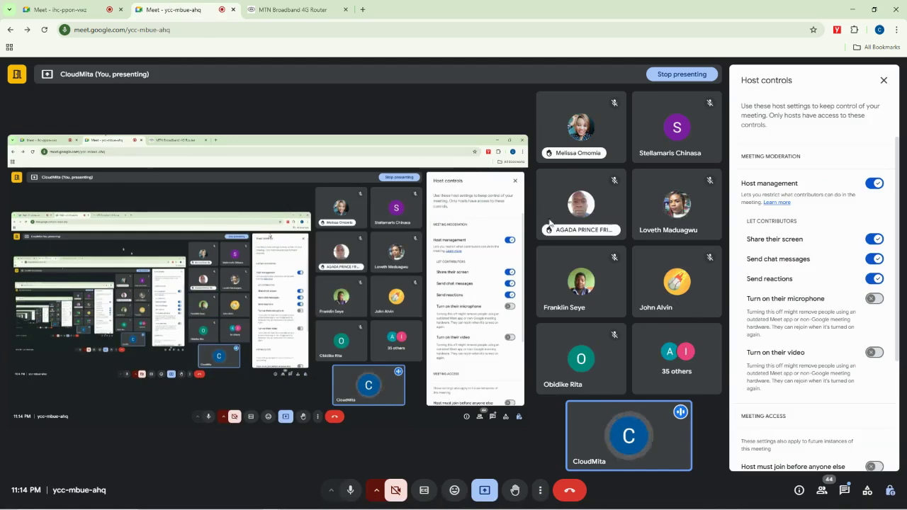
{"action": "left_click", "coordinate": [845, 492]}
{"action": "left_click", "coordinate": [767, 453]}
{"action": "key", "text": "ctrl+v"}
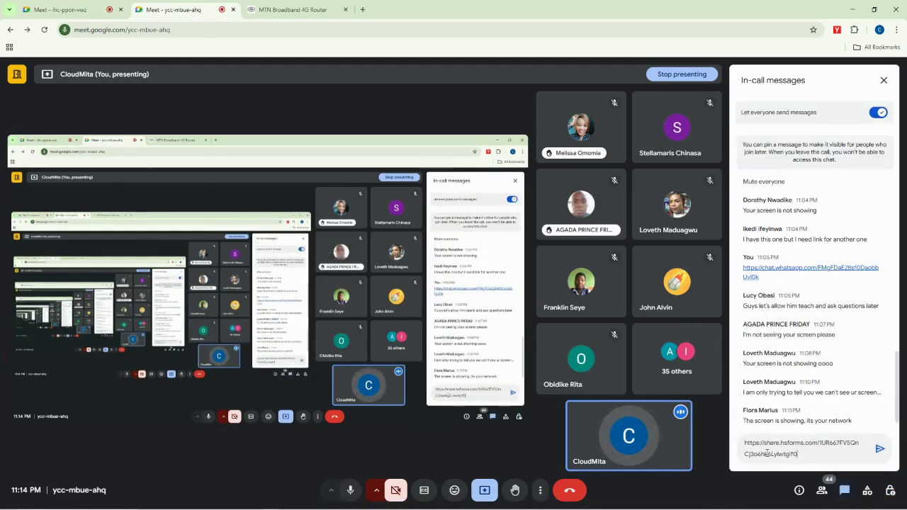
{"action": "key", "text": "Return"}
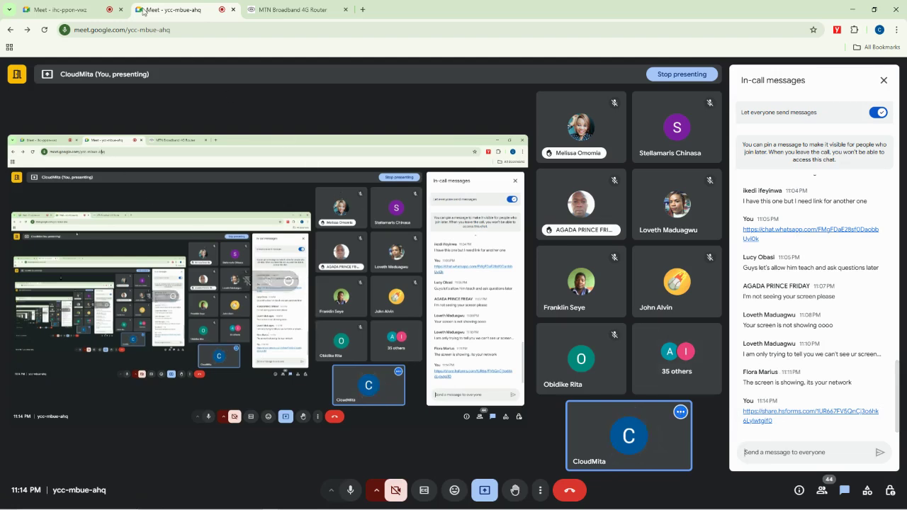
{"action": "left_click", "coordinate": [71, 10]}
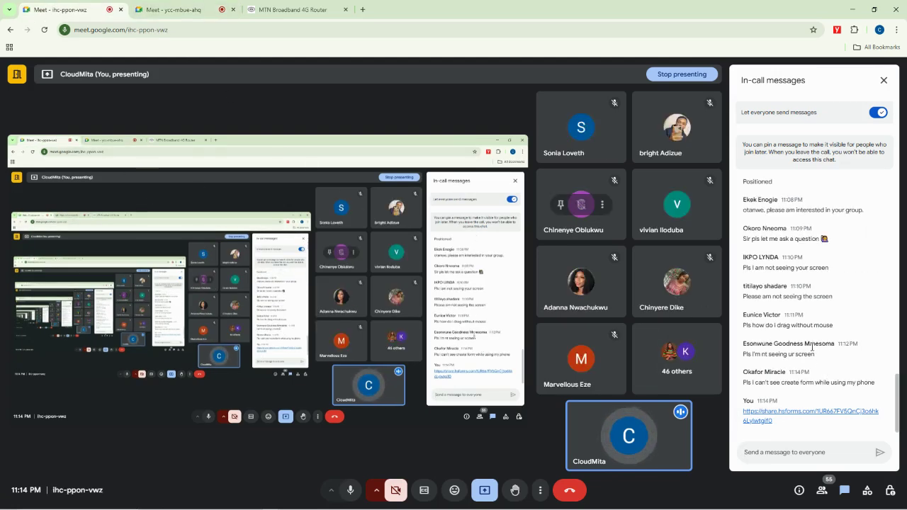
{"action": "scroll", "coordinate": [809, 341], "scroll_direction": "up", "scroll_amount": 5}
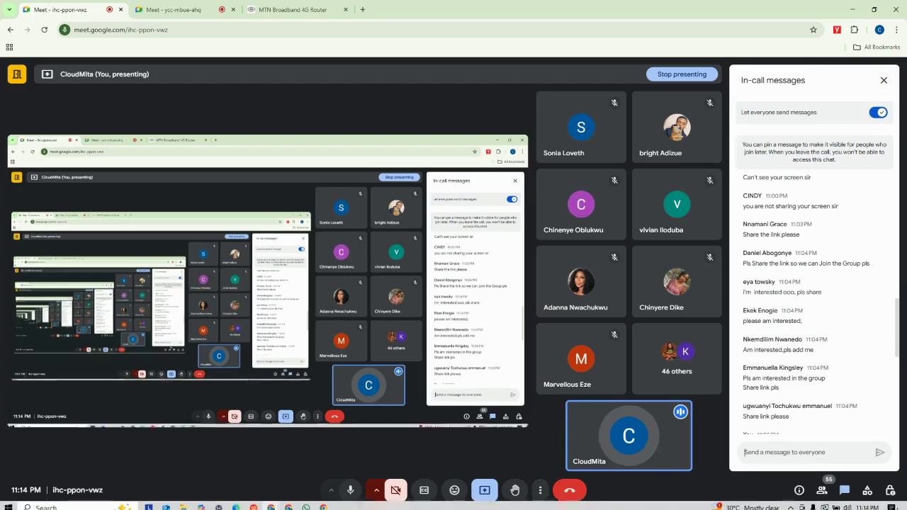
{"action": "left_click", "coordinate": [884, 83]}
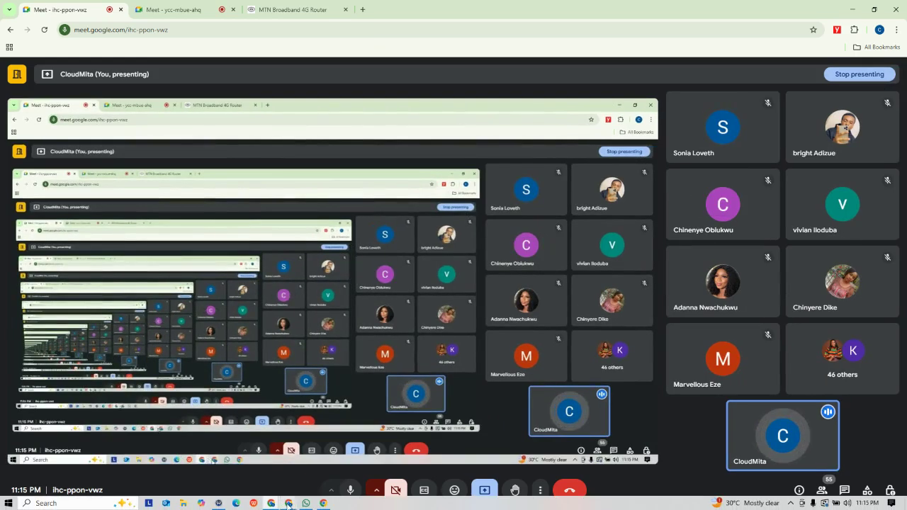
Switch back to HubSpot, dismiss the published-form dialog, leave the form editor, and open Website Pages
{"action": "mouse_move", "coordinate": [289, 504]}
{"action": "left_click", "coordinate": [241, 476]}
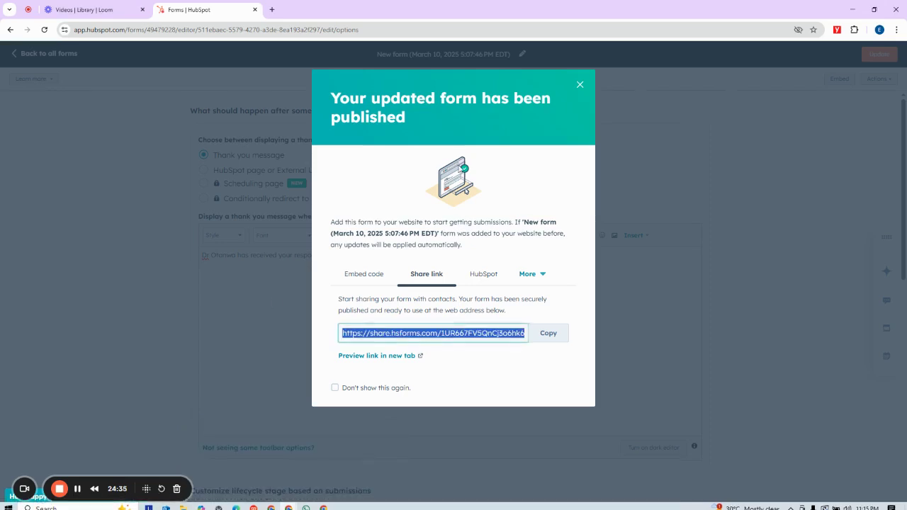
{"action": "left_click", "coordinate": [579, 86]}
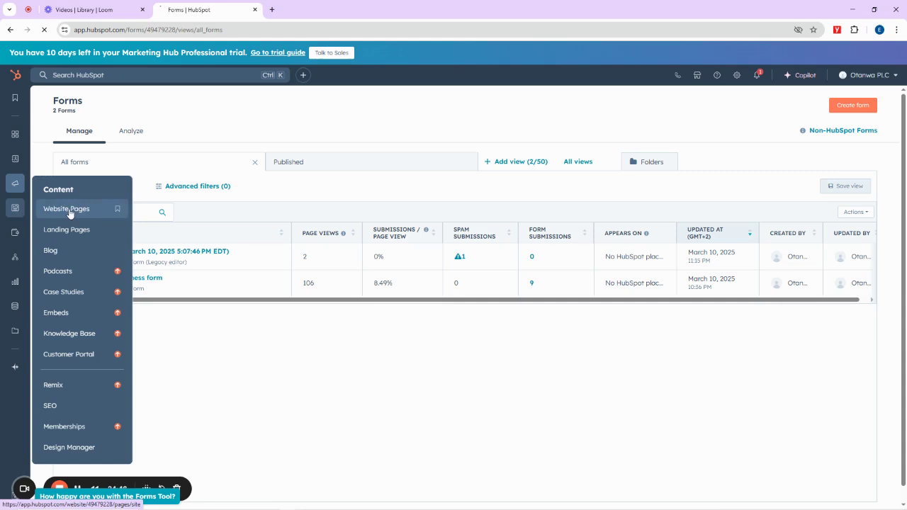
{"action": "left_click", "coordinate": [69, 210]}
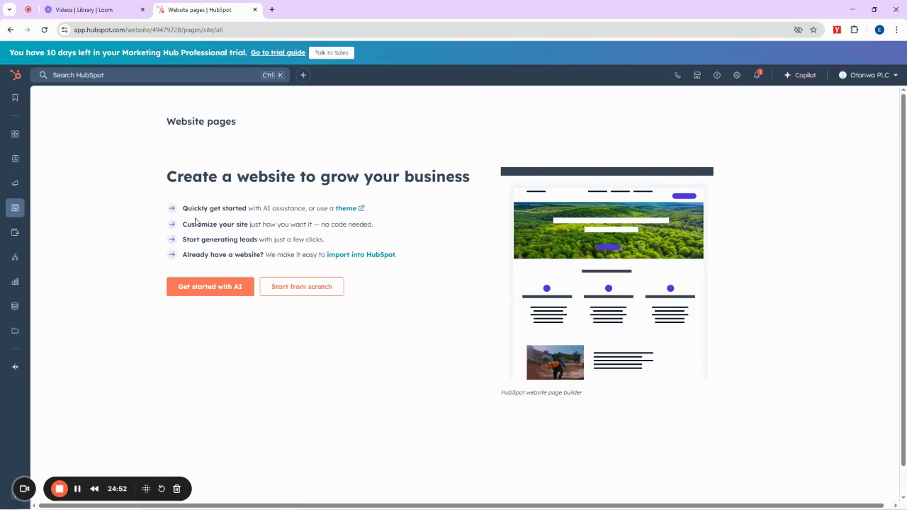
Read the Website Pages introduction, covering AI or theme start, no-code customization and lead generation
{"action": "left_click_drag", "start_coordinate": [168, 178], "coordinate": [476, 185]}
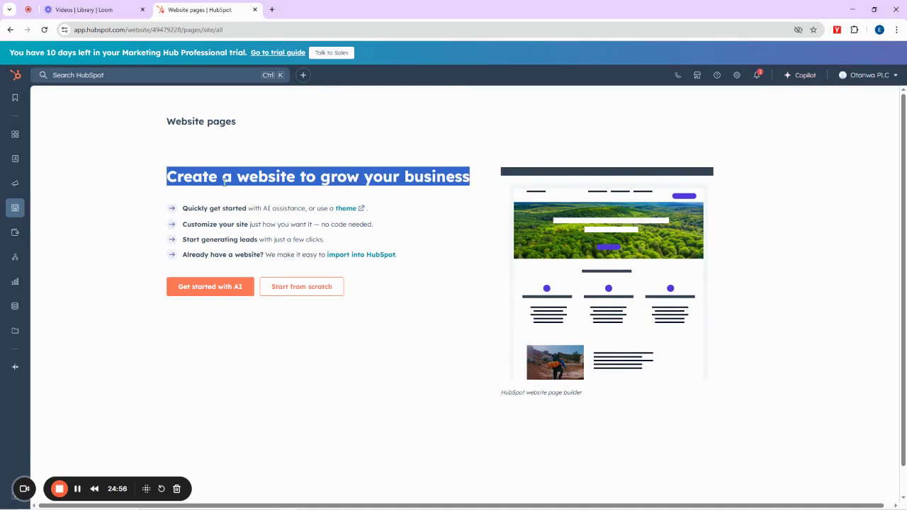
{"action": "left_click_drag", "start_coordinate": [187, 209], "coordinate": [358, 207]}
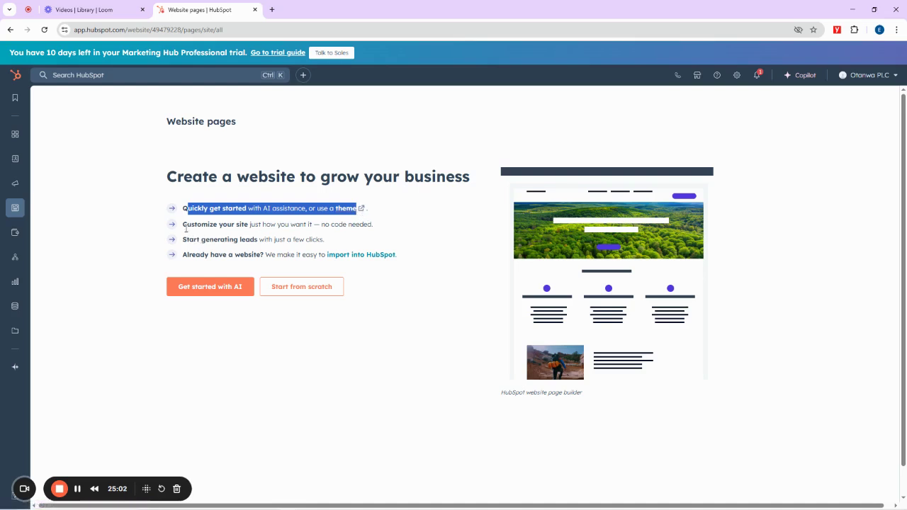
{"action": "left_click_drag", "start_coordinate": [183, 224], "coordinate": [380, 227]}
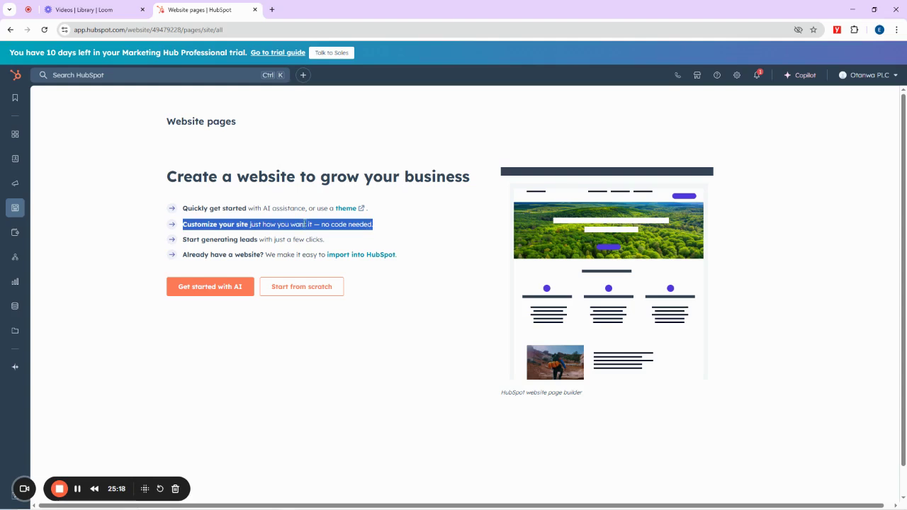
{"action": "left_click_drag", "start_coordinate": [183, 240], "coordinate": [330, 248]}
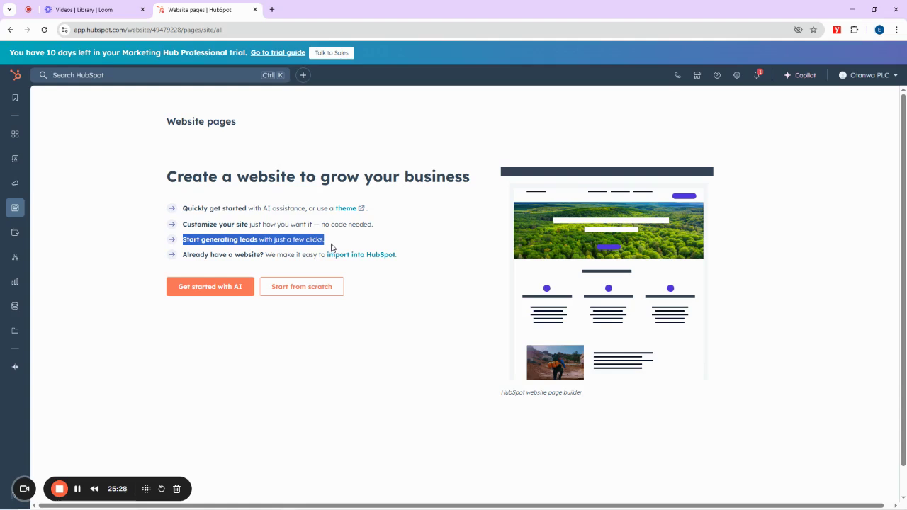
Start creating the website from scratch and go to the theme selection page
{"action": "left_click_drag", "start_coordinate": [162, 177], "coordinate": [290, 236]}
{"action": "left_click", "coordinate": [290, 236]}
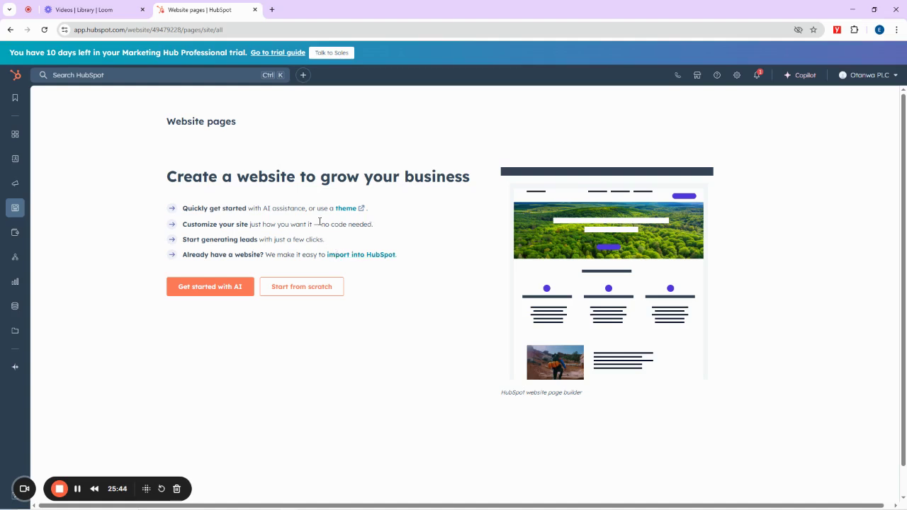
{"action": "left_click", "coordinate": [302, 287]}
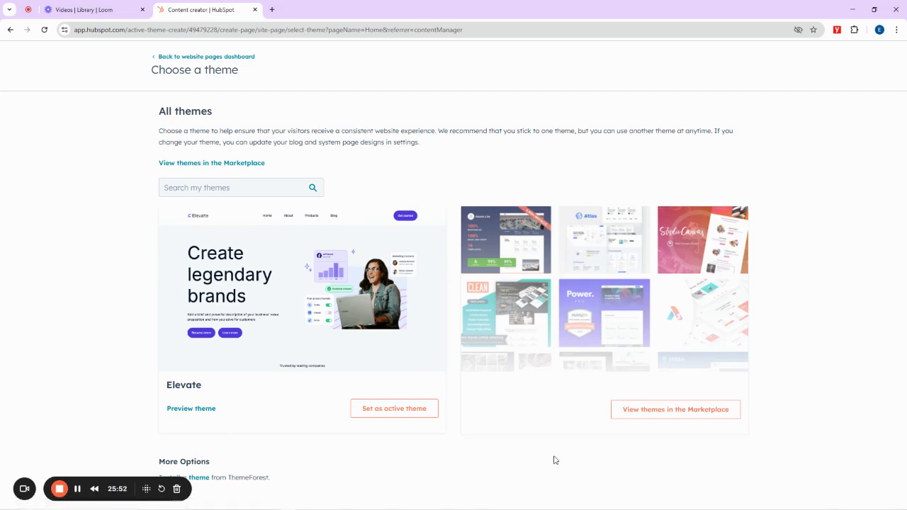
{"action": "left_click", "coordinate": [93, 489]}
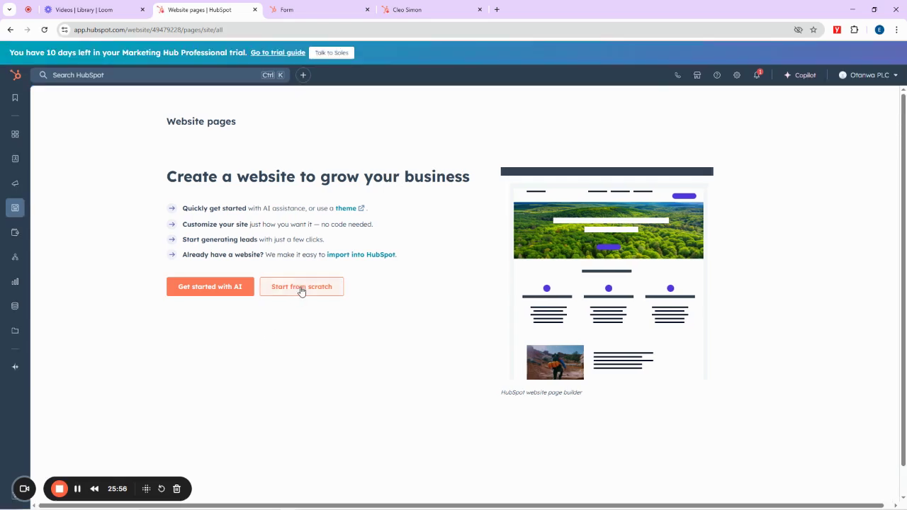
{"action": "left_click", "coordinate": [301, 287]}
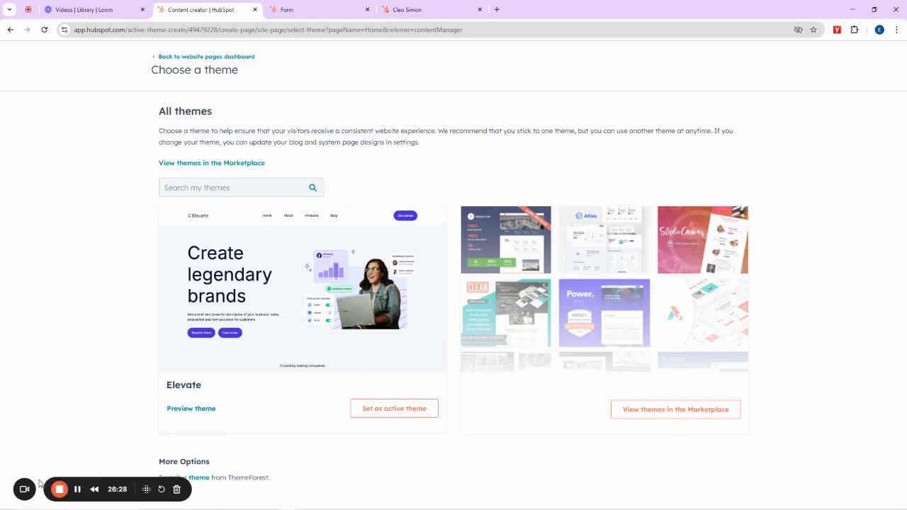
{"action": "right_click", "coordinate": [192, 410]}
{"action": "left_click", "coordinate": [113, 271]}
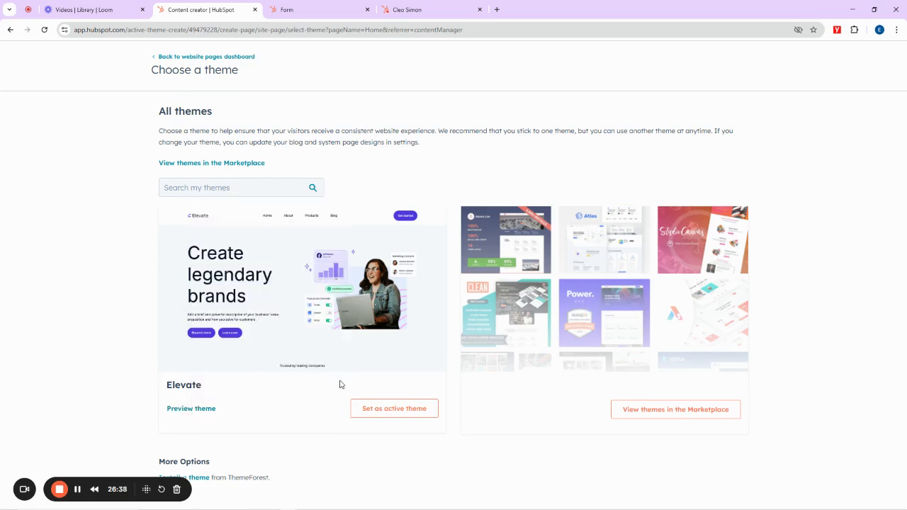
Open the Marketplace themes and review the free options, including Focus, Sprocket Rocket Free, Thrifty, Accelerator and Interactive
{"action": "left_click", "coordinate": [658, 412]}
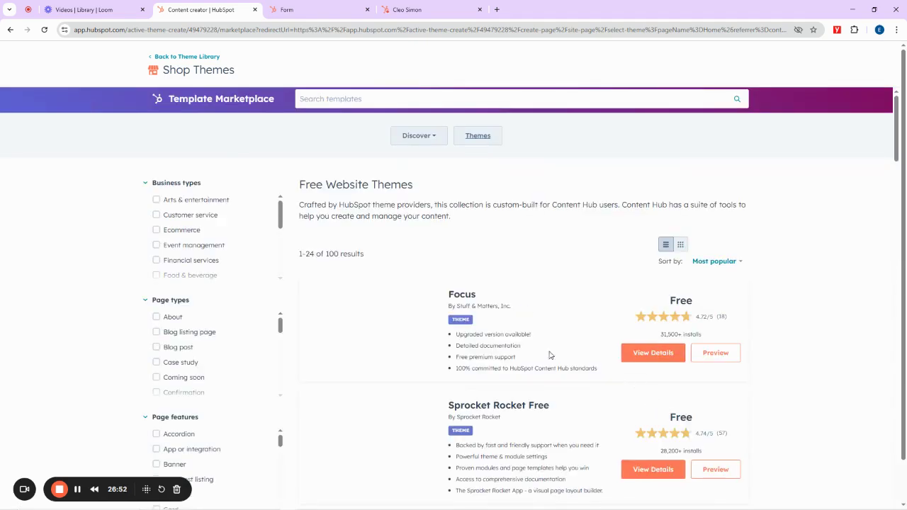
{"action": "left_click_drag", "start_coordinate": [449, 294], "coordinate": [459, 293]}
{"action": "scroll", "coordinate": [518, 299], "scroll_direction": "down", "scroll_amount": 3}
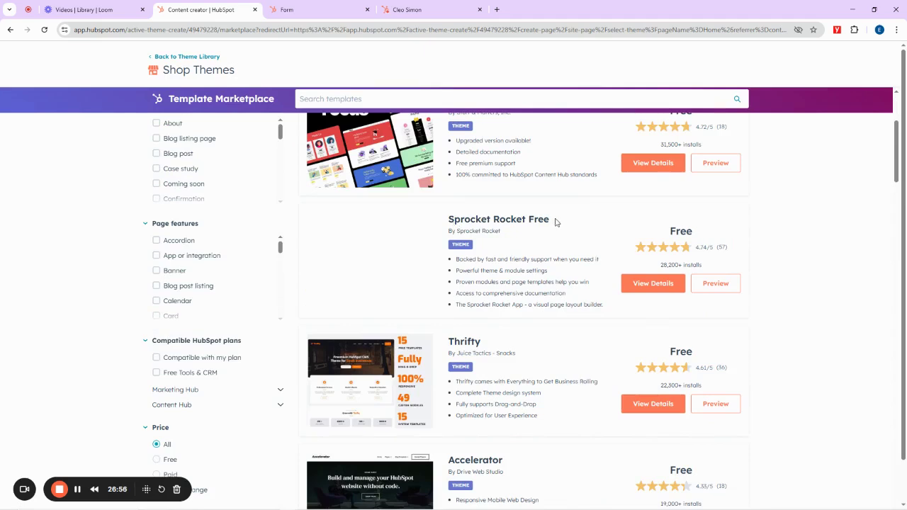
{"action": "left_click_drag", "start_coordinate": [556, 223], "coordinate": [445, 223]}
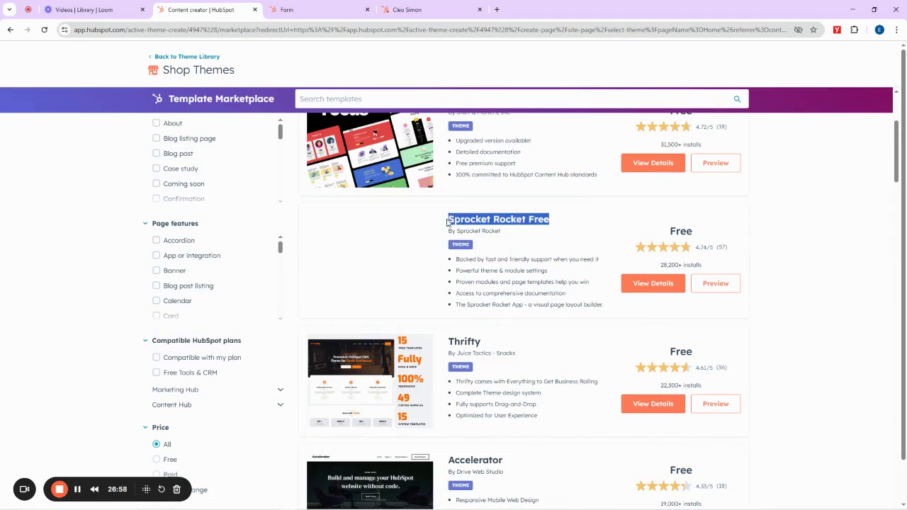
{"action": "left_click_drag", "start_coordinate": [483, 343], "coordinate": [448, 343]}
{"action": "scroll", "coordinate": [496, 284], "scroll_direction": "down", "scroll_amount": 3}
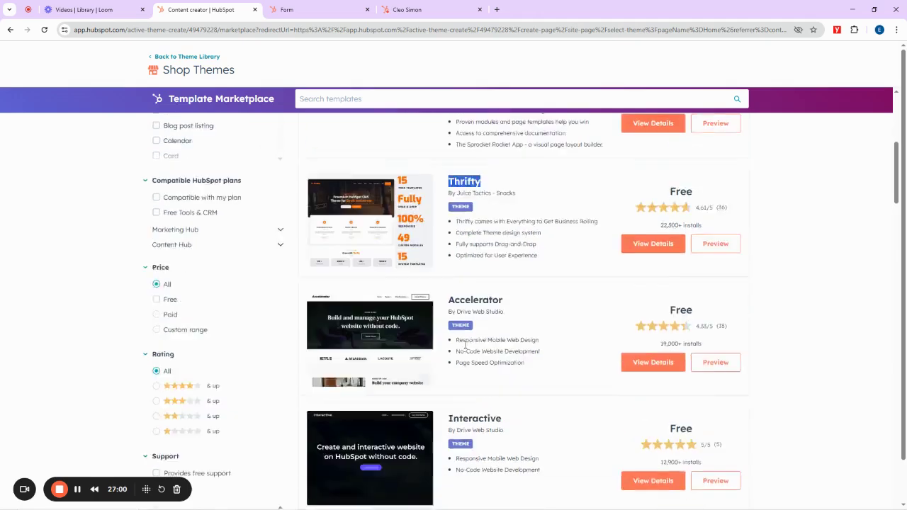
{"action": "left_click_drag", "start_coordinate": [506, 228], "coordinate": [447, 224]}
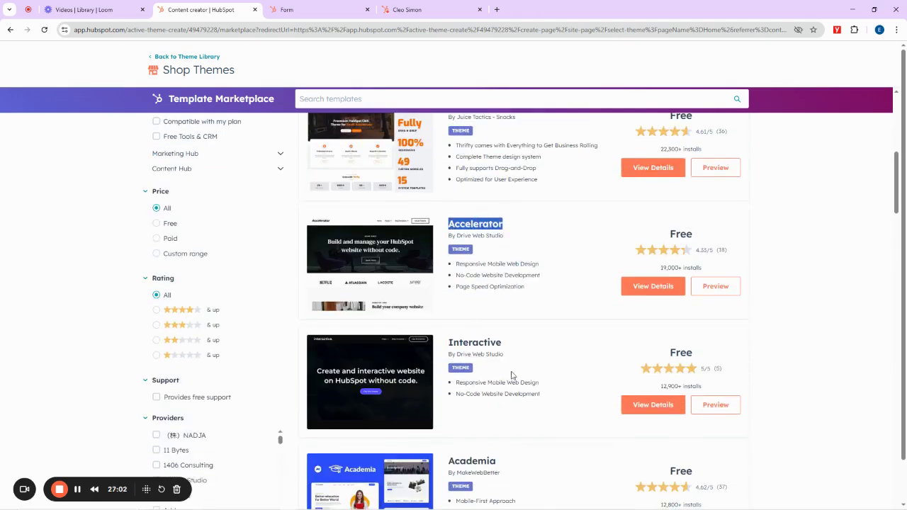
{"action": "left_click_drag", "start_coordinate": [509, 346], "coordinate": [447, 344]}
{"action": "scroll", "coordinate": [520, 336], "scroll_direction": "down", "scroll_amount": 3}
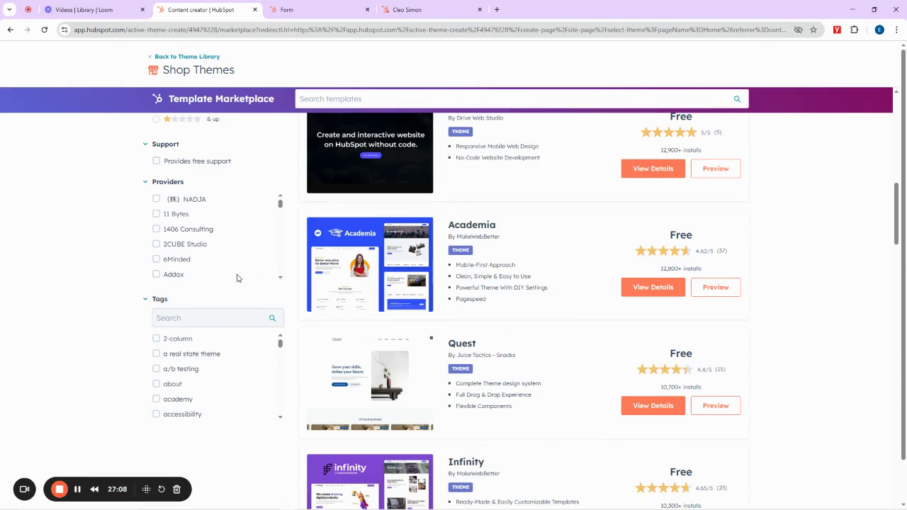
Look through the provider and tag filters, and filter the free website themes by the academy tag
{"action": "left_click", "coordinate": [280, 279]}
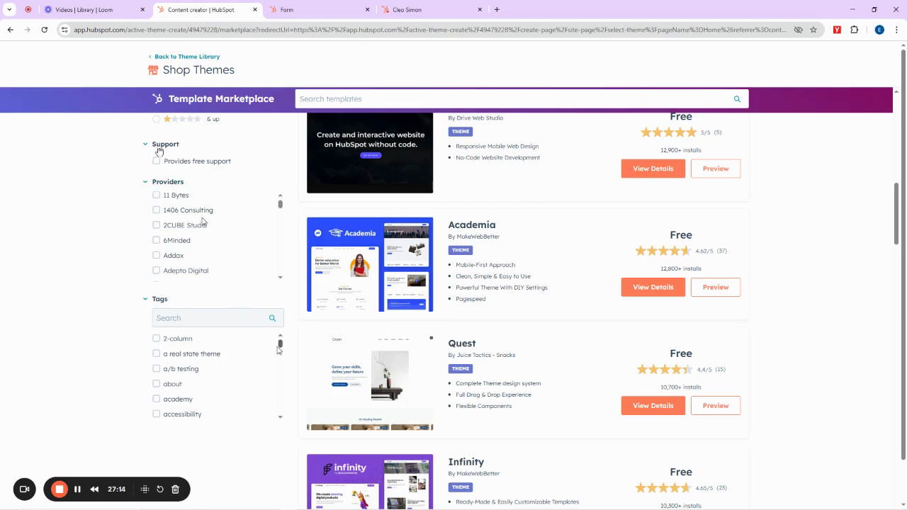
{"action": "scroll", "coordinate": [272, 314], "scroll_direction": "down", "scroll_amount": 3}
{"action": "scroll", "coordinate": [252, 304], "scroll_direction": "up", "scroll_amount": 2}
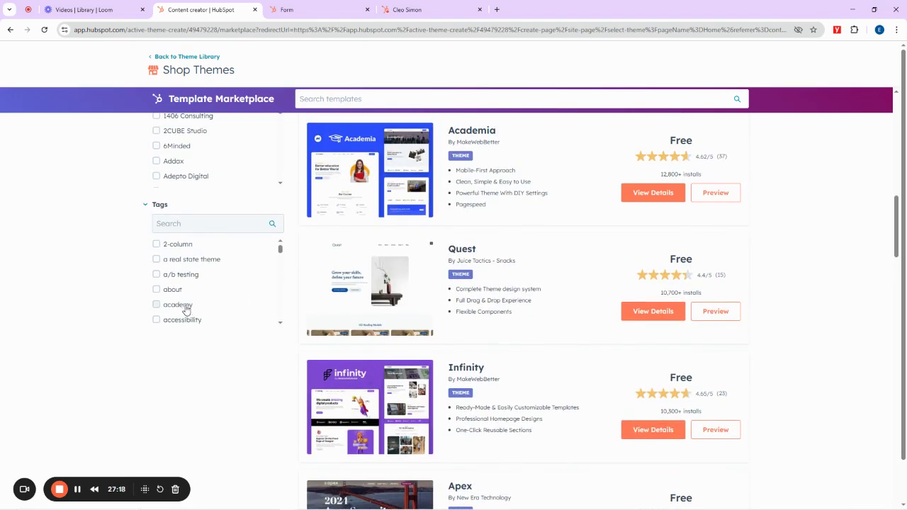
{"action": "left_click", "coordinate": [178, 305]}
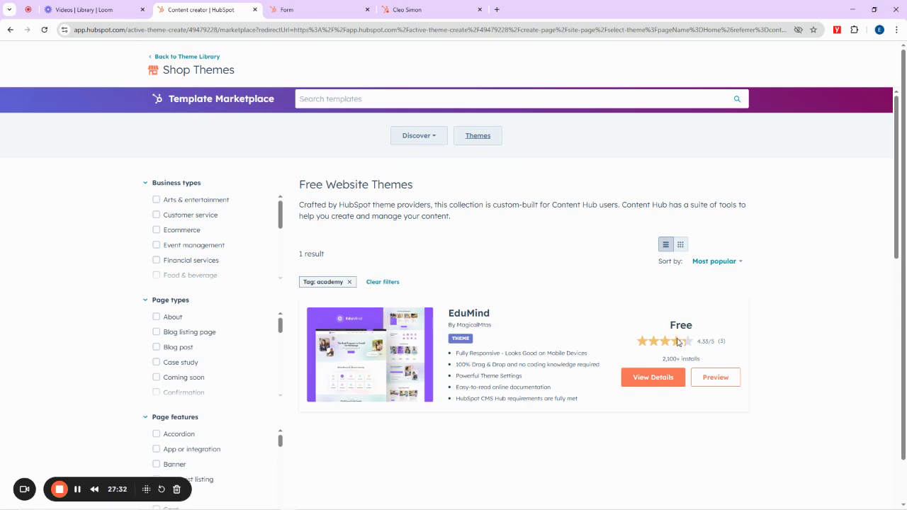
Preview the EduMind theme in desktop view and examine its home page, Pages menu and System Pages menu
{"action": "right_click", "coordinate": [712, 381]}
{"action": "left_click", "coordinate": [712, 379]}
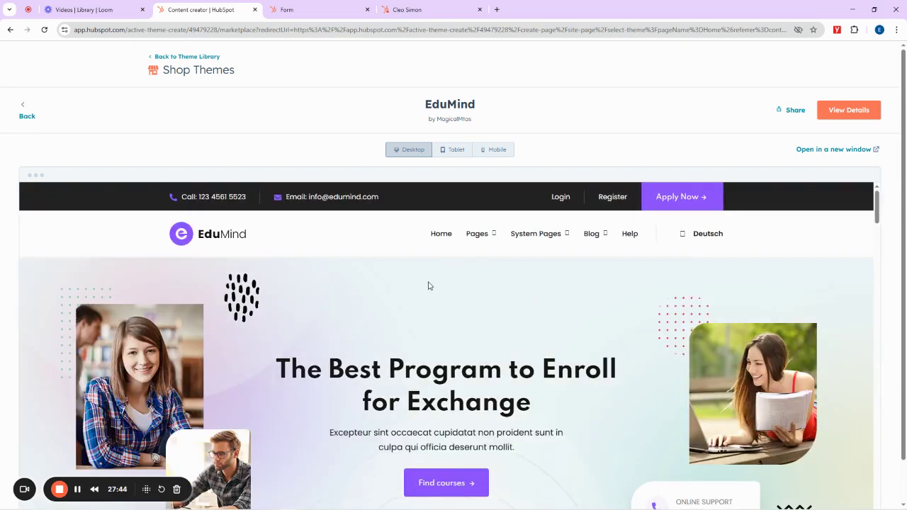
{"action": "scroll", "coordinate": [428, 285], "scroll_direction": "down", "scroll_amount": 10}
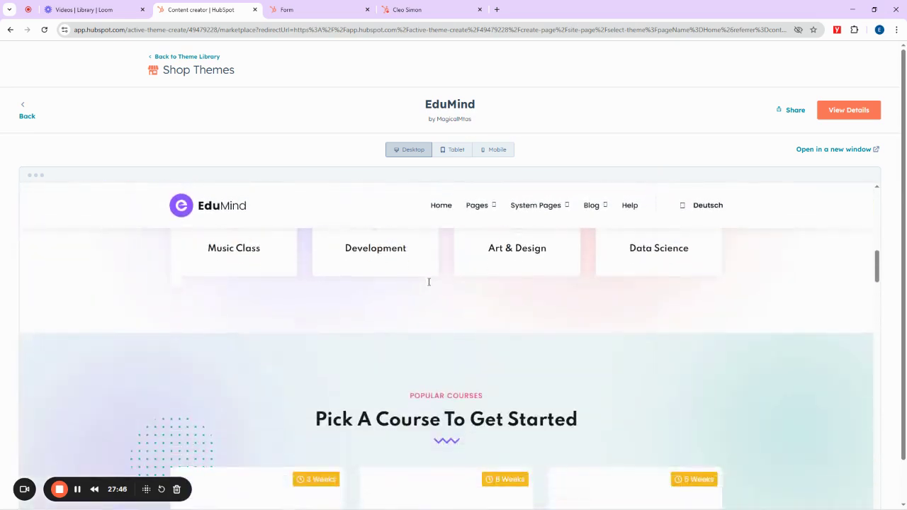
{"action": "scroll", "coordinate": [425, 286], "scroll_direction": "up", "scroll_amount": 10}
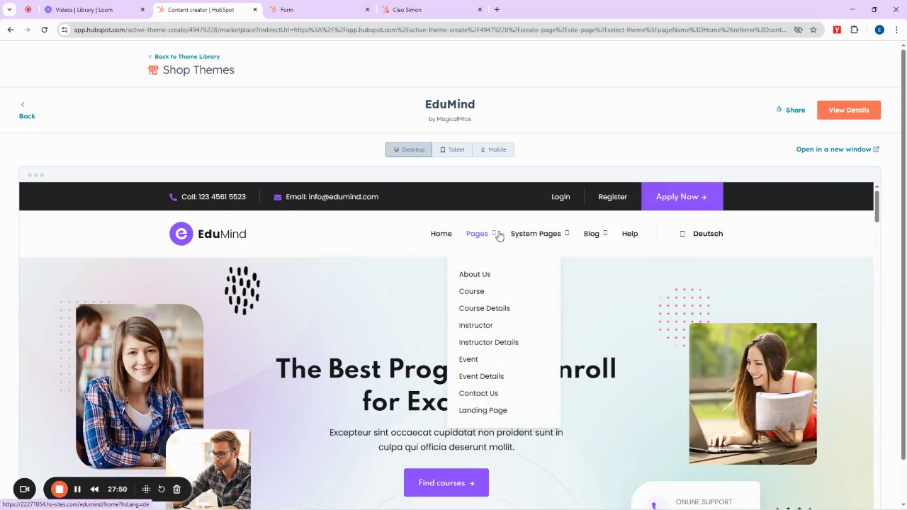
{"action": "mouse_move", "coordinate": [524, 233]}
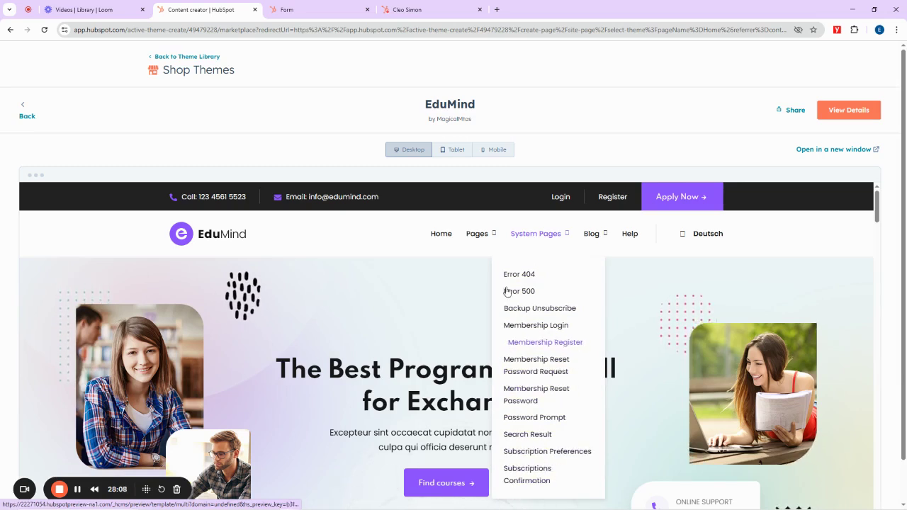
{"action": "mouse_move", "coordinate": [476, 235]}
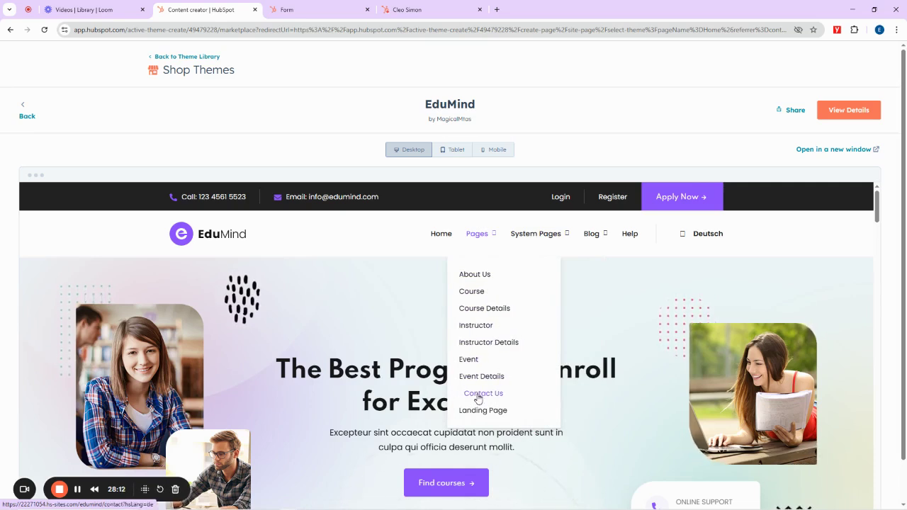
{"action": "mouse_move", "coordinate": [581, 225]}
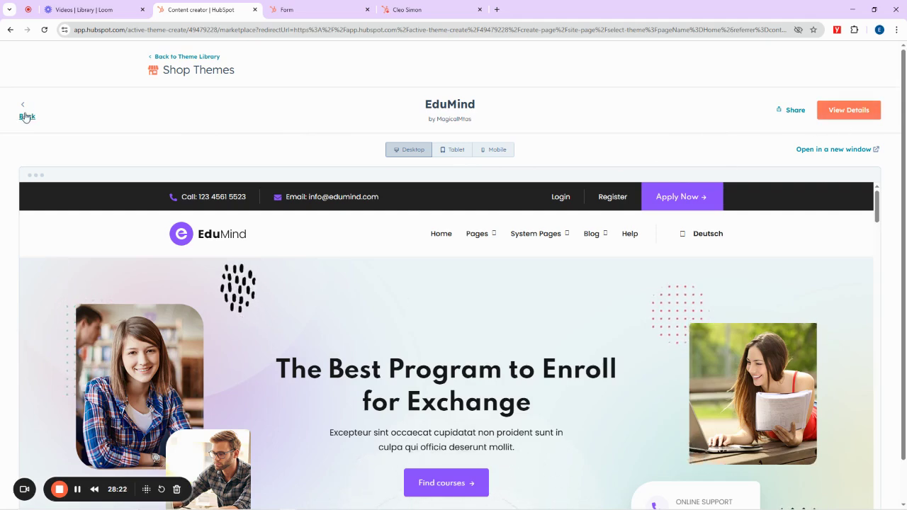
Leave the EduMind preview and return to the unfiltered list of free website themes, starting at Focus
{"action": "left_click", "coordinate": [25, 115]}
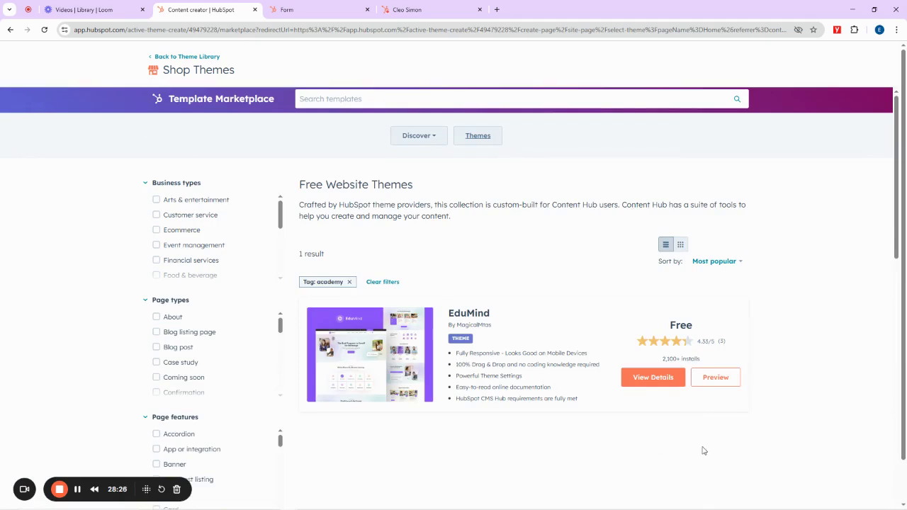
{"action": "left_click", "coordinate": [10, 29]}
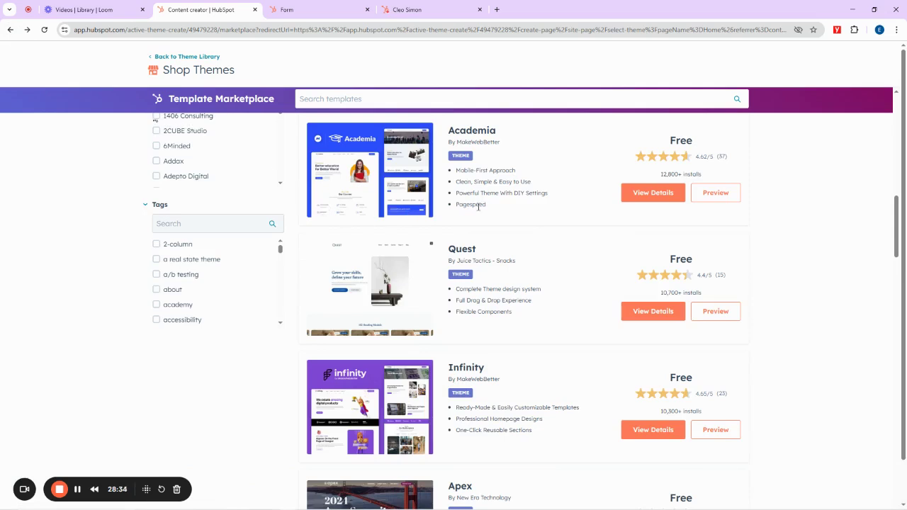
{"action": "scroll", "coordinate": [496, 217], "scroll_direction": "up", "scroll_amount": 10}
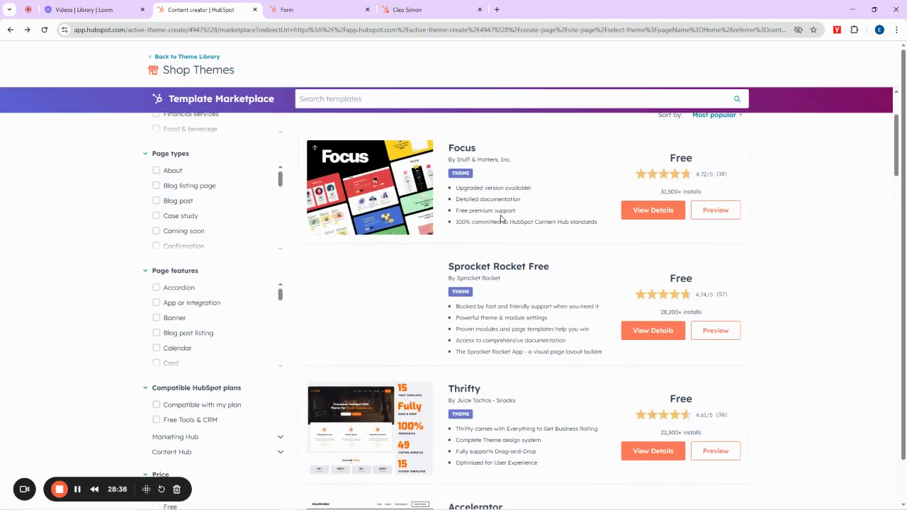
Browse the free website themes and open the details of the Accelerator theme by Drive Web Studio
{"action": "scroll", "coordinate": [454, 242], "scroll_direction": "up", "scroll_amount": 3}
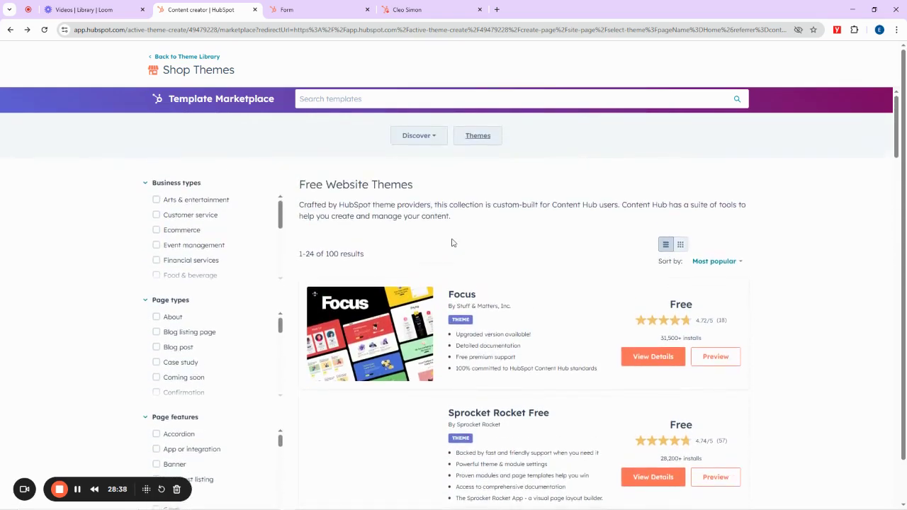
{"action": "scroll", "coordinate": [468, 312], "scroll_direction": "down", "scroll_amount": 3}
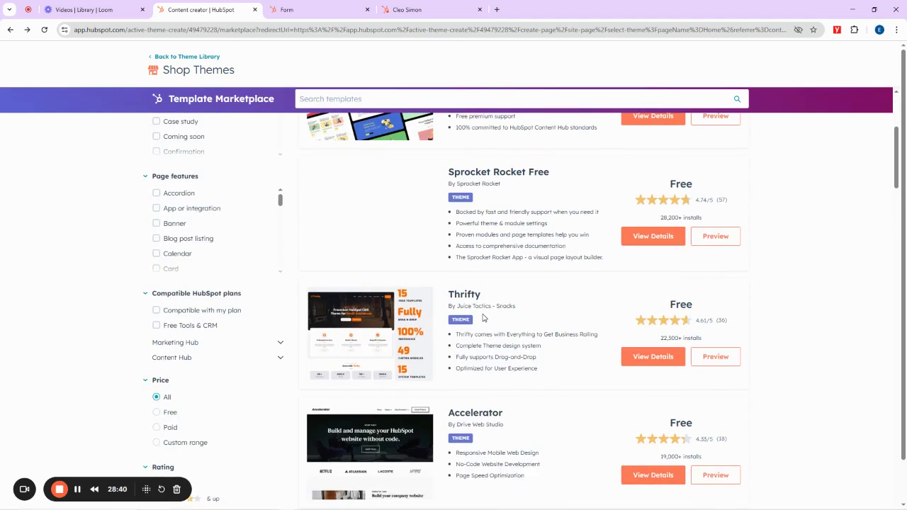
{"action": "scroll", "coordinate": [482, 317], "scroll_direction": "down", "scroll_amount": 4}
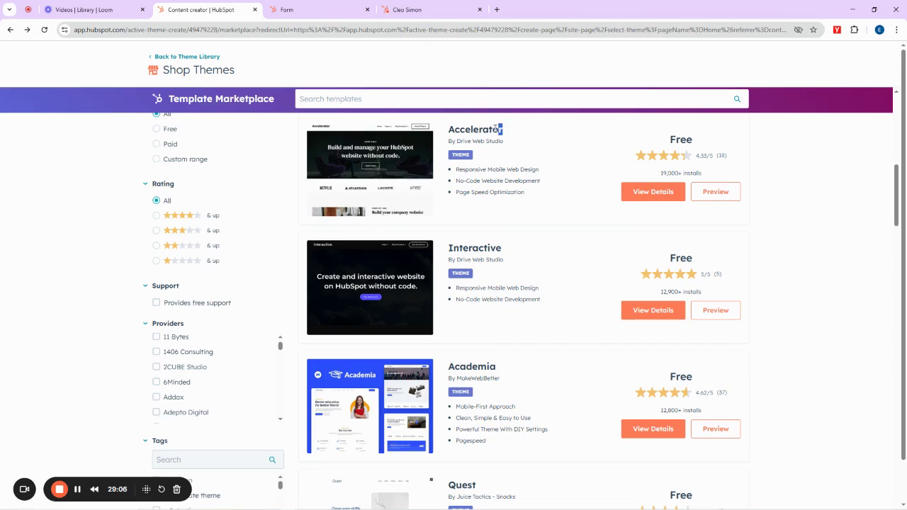
{"action": "left_click_drag", "start_coordinate": [504, 129], "coordinate": [443, 136]}
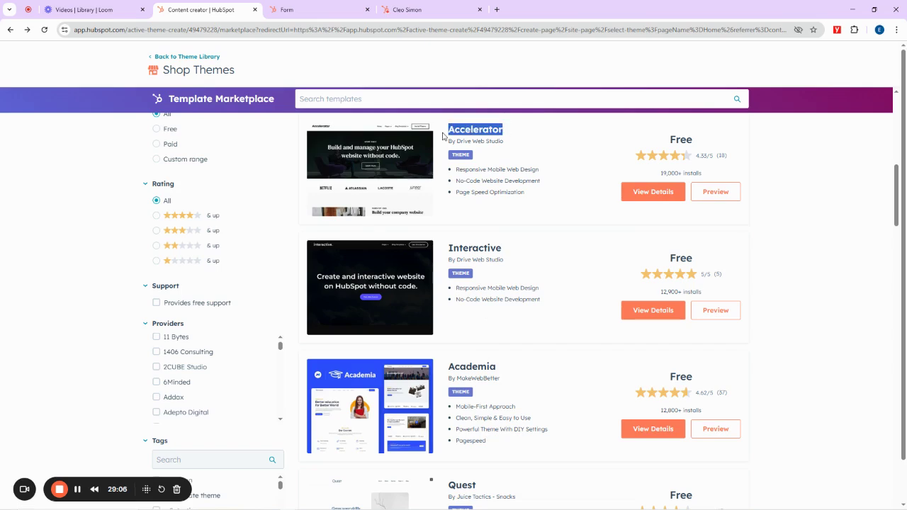
{"action": "left_click", "coordinate": [658, 195]}
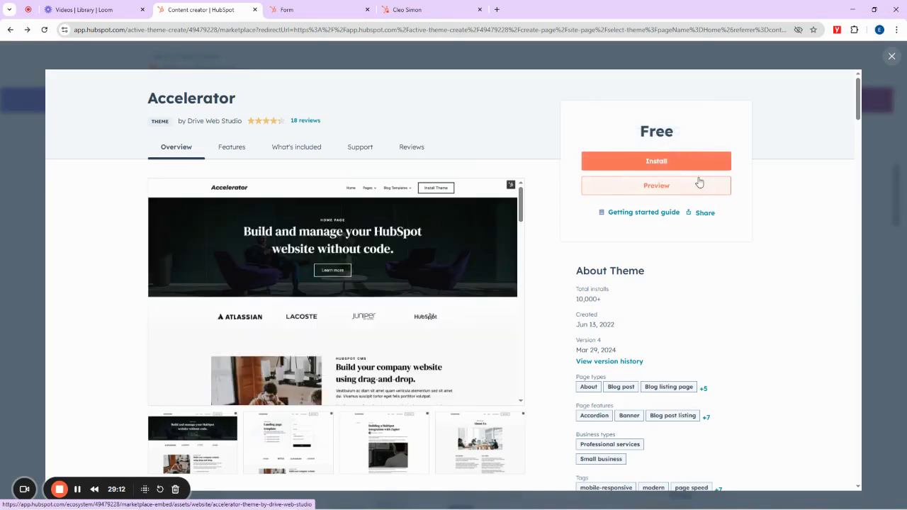
Install the Accelerator theme for free, agreeing to the developer's terms and privacy policy
{"action": "left_click", "coordinate": [655, 164]}
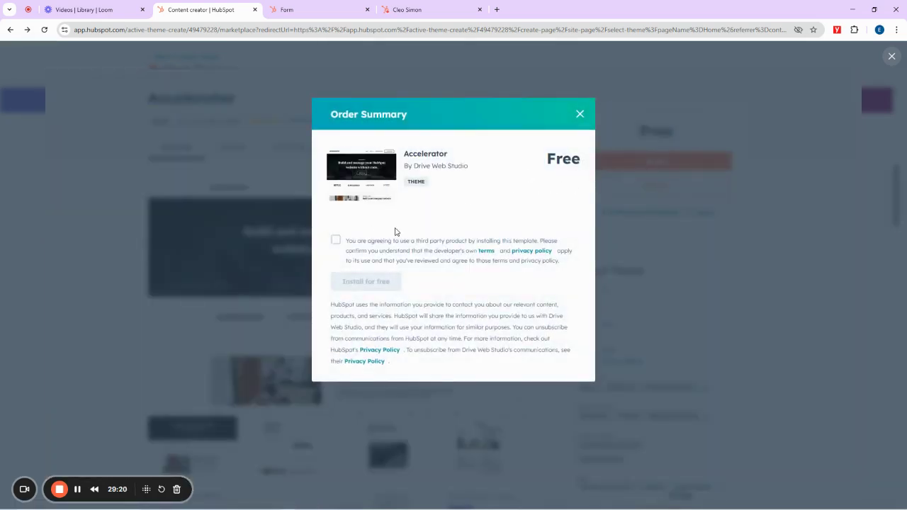
{"action": "left_click", "coordinate": [336, 241]}
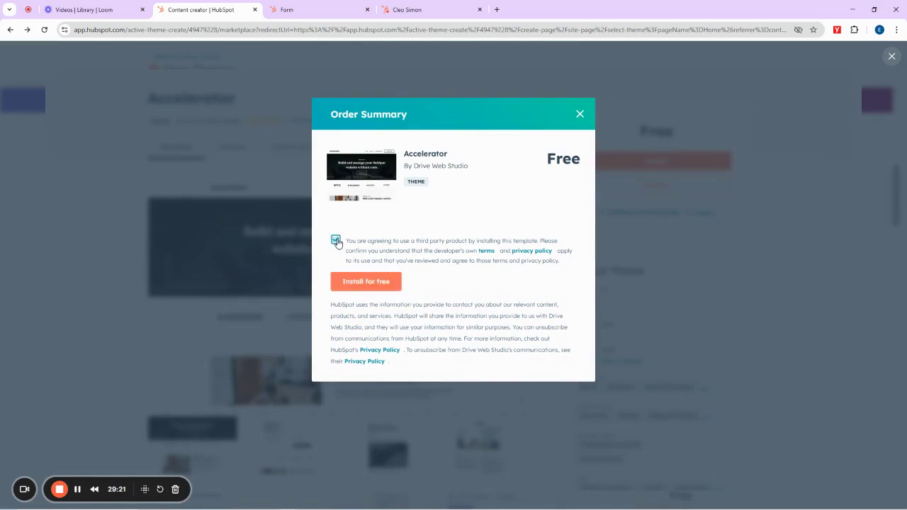
{"action": "left_click", "coordinate": [372, 284]}
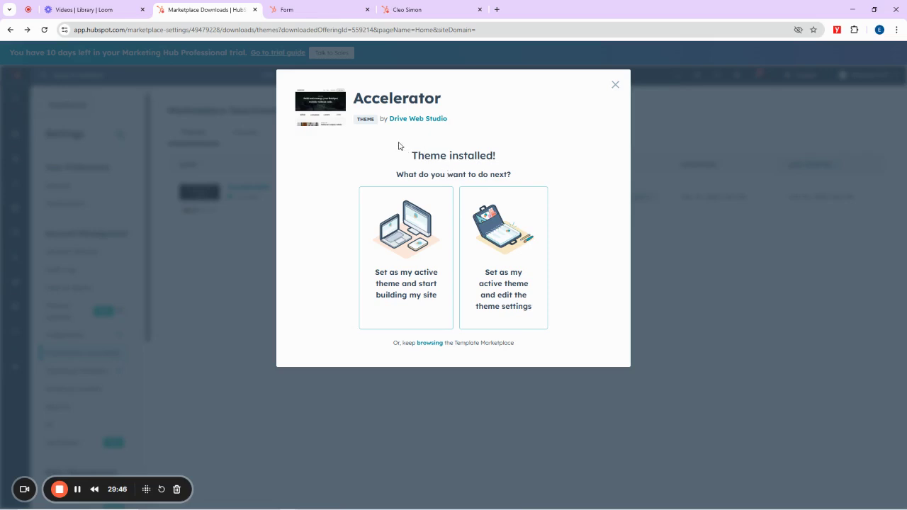
Set Accelerator as the active theme to edit its theme settings, and dismiss the onboarding introduction
{"action": "left_click_drag", "start_coordinate": [407, 154], "coordinate": [517, 171]}
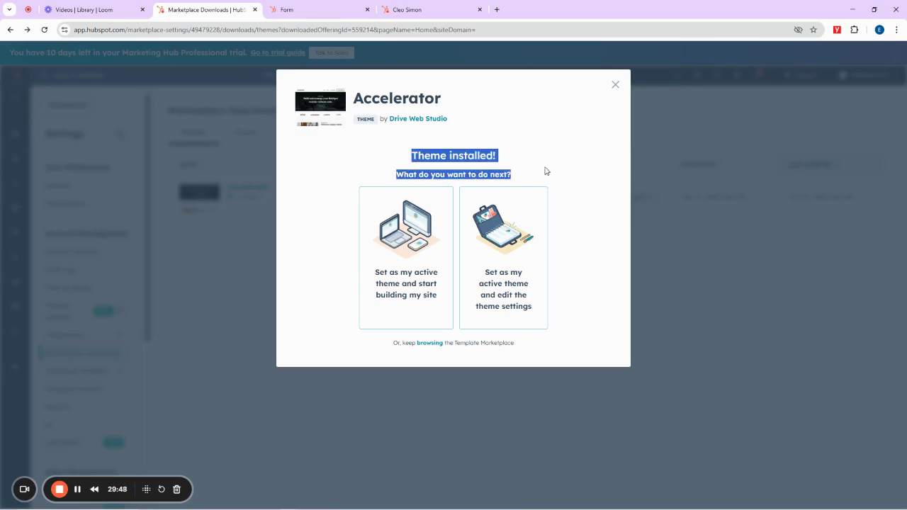
{"action": "left_click", "coordinate": [489, 275]}
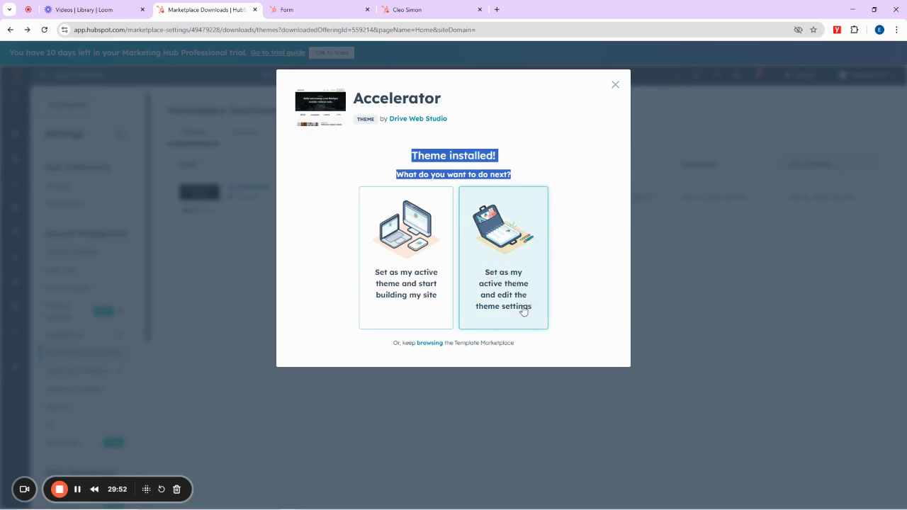
{"action": "left_click", "coordinate": [375, 276]}
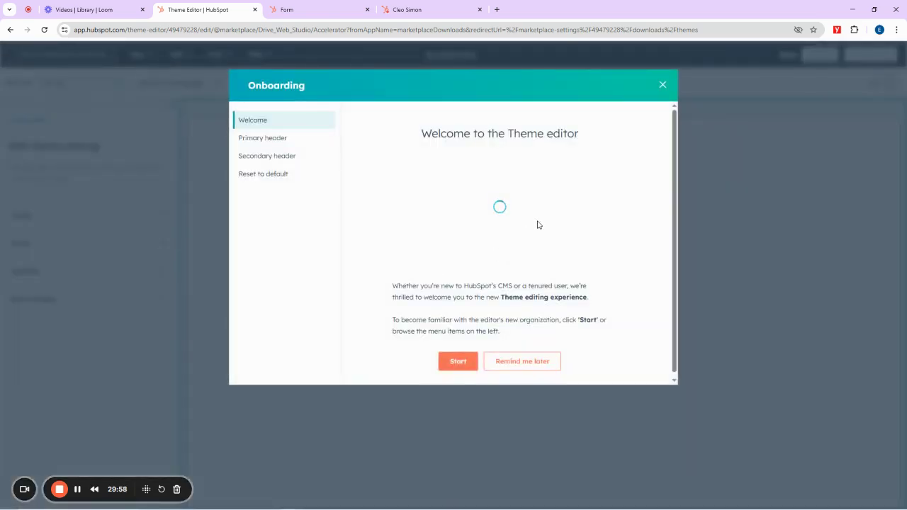
{"action": "left_click", "coordinate": [661, 85]}
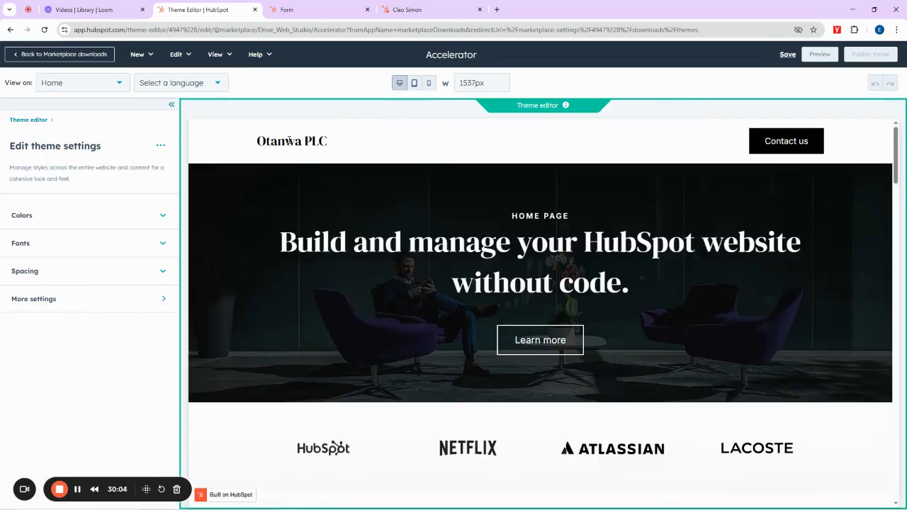
Look through the theme's Home page preview from the header to the Frequently Asked Questions section
{"action": "left_click_drag", "start_coordinate": [331, 147], "coordinate": [256, 145]}
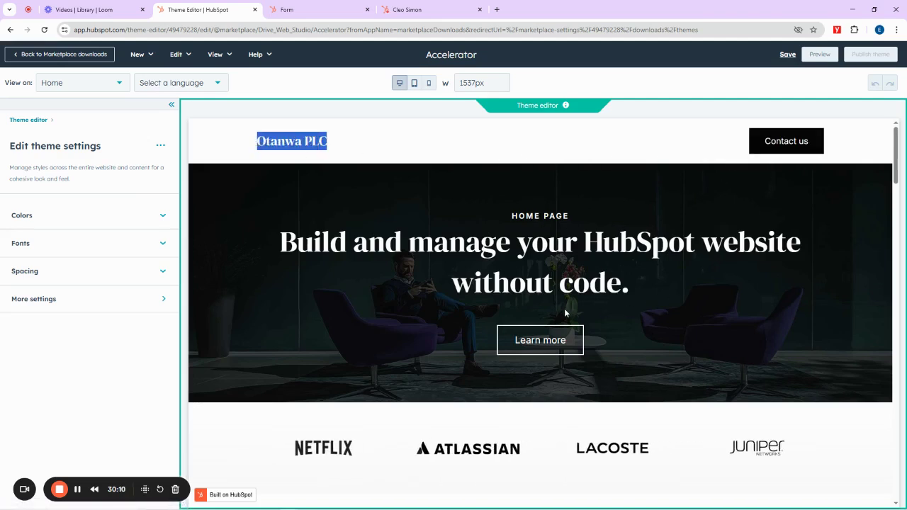
{"action": "scroll", "coordinate": [513, 348], "scroll_direction": "down", "scroll_amount": 7}
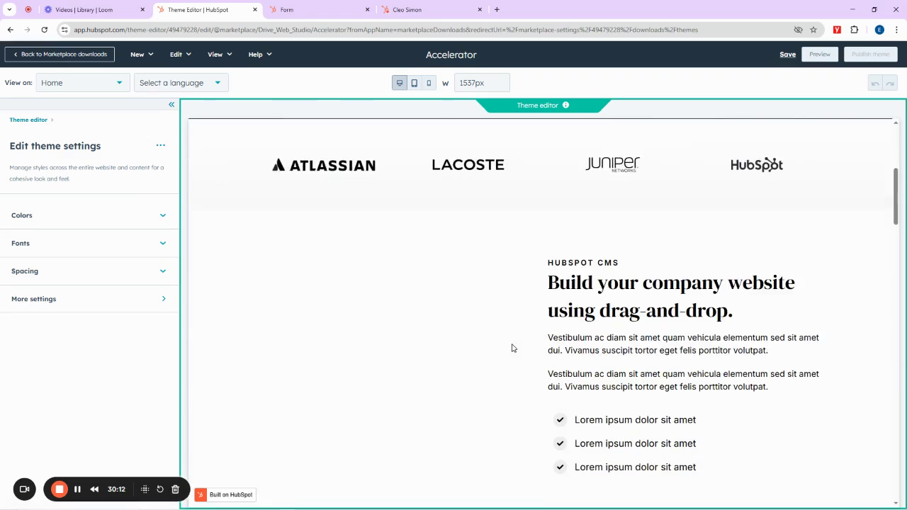
{"action": "scroll", "coordinate": [512, 348], "scroll_direction": "down", "scroll_amount": 1}
{"action": "scroll", "coordinate": [513, 348], "scroll_direction": "down", "scroll_amount": 10}
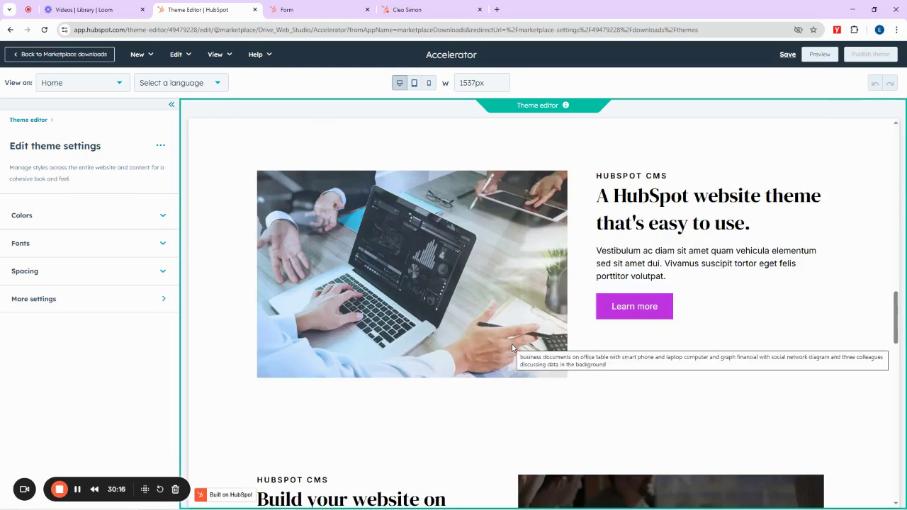
{"action": "scroll", "coordinate": [513, 348], "scroll_direction": "down", "scroll_amount": 9}
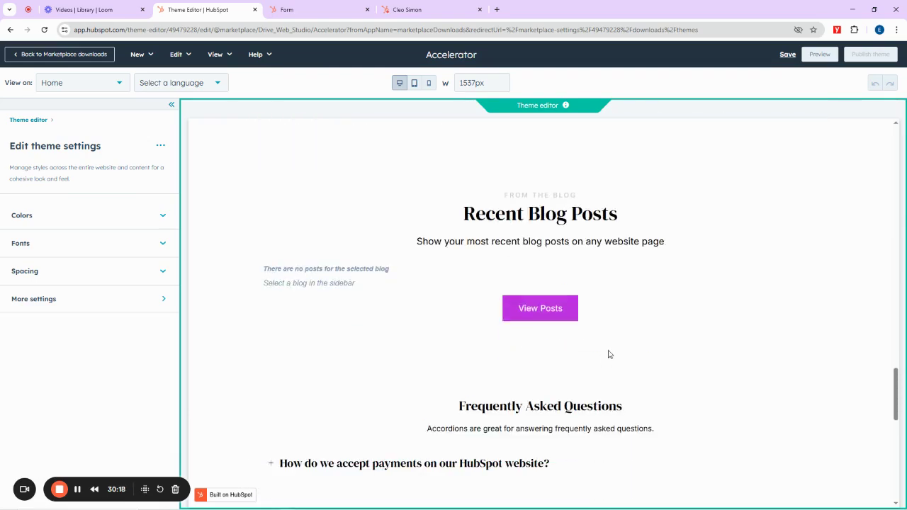
{"action": "scroll", "coordinate": [609, 355], "scroll_direction": "up", "scroll_amount": 20}
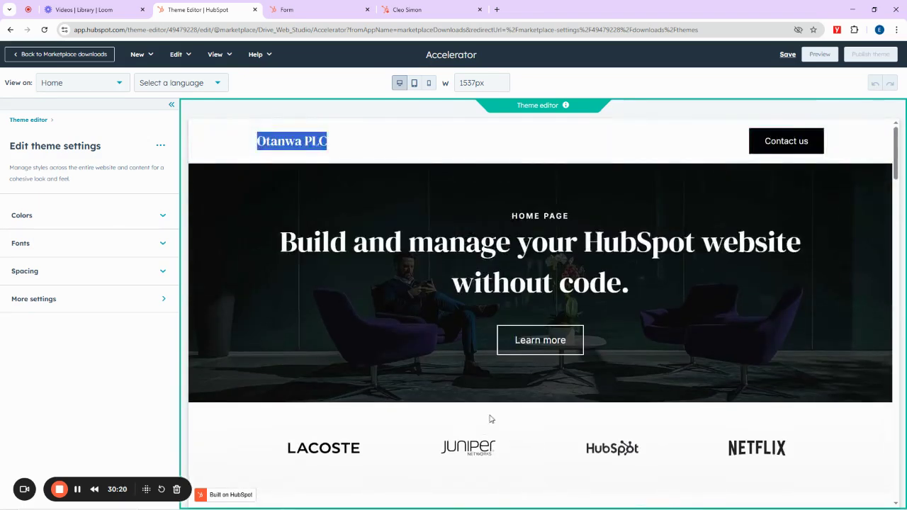
{"action": "left_click", "coordinate": [548, 216]}
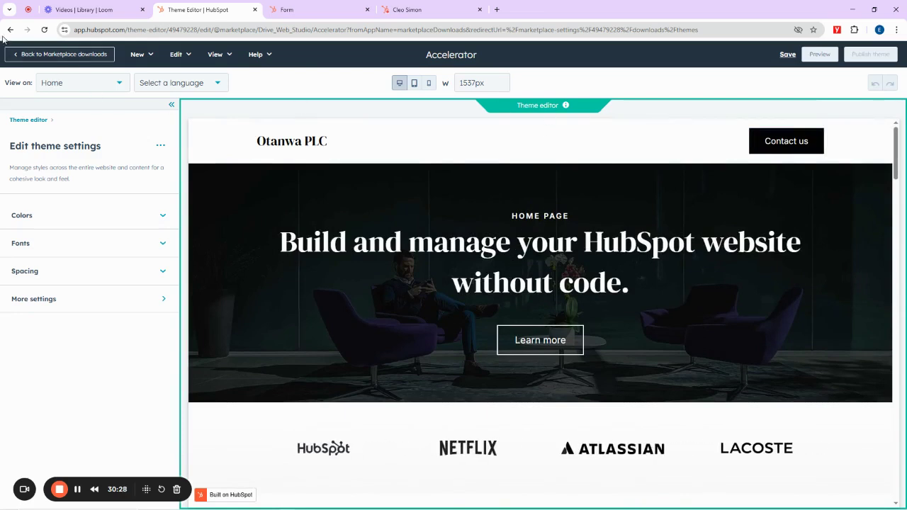
View the Accelerator theme's details in the marketplace downloads and return to the theme editor
{"action": "left_click", "coordinate": [32, 58]}
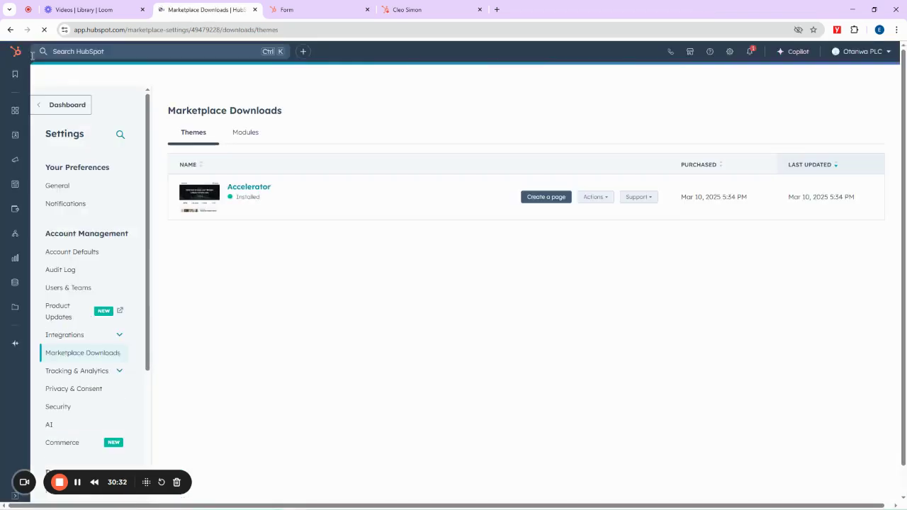
{"action": "left_click", "coordinate": [248, 187]}
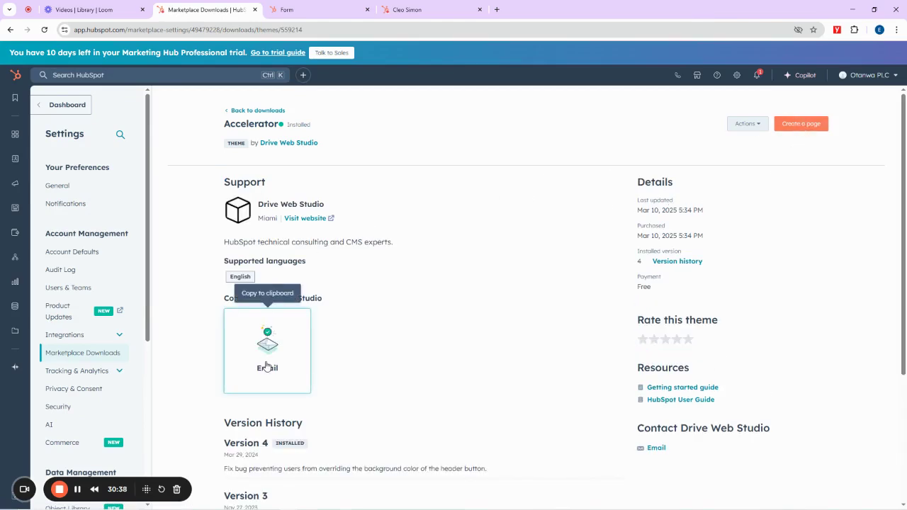
{"action": "left_click", "coordinate": [11, 30]}
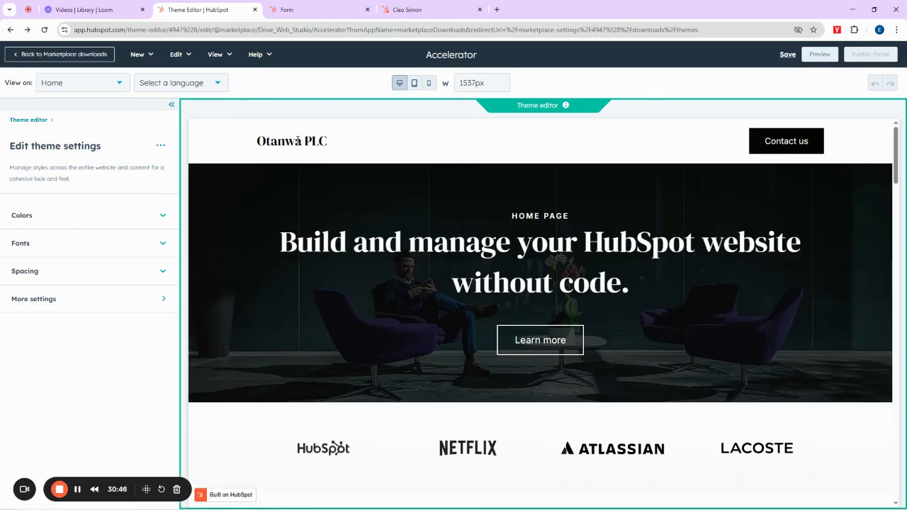
Try selecting the header's company name and the main headline in the Home preview, and review the sections below
{"action": "double_click", "coordinate": [297, 141]}
{"action": "left_click_drag", "start_coordinate": [320, 141], "coordinate": [488, 142]}
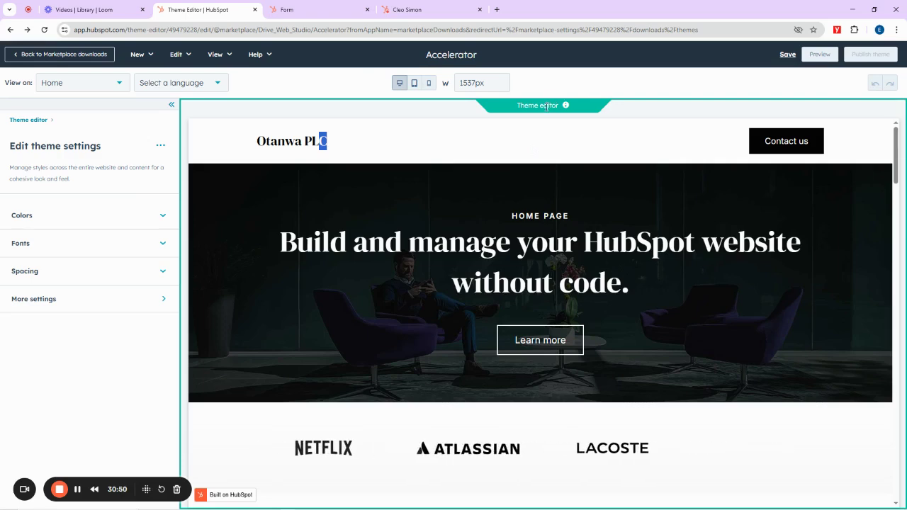
{"action": "left_click", "coordinate": [555, 182]}
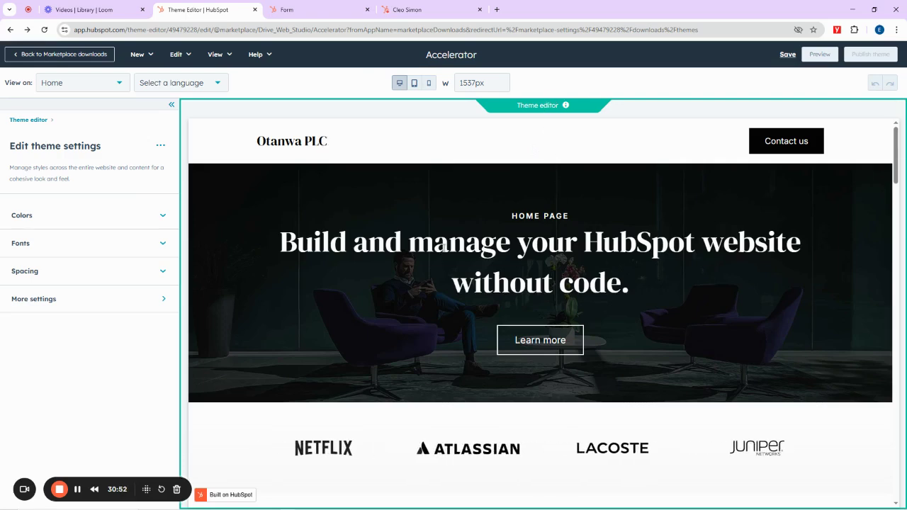
{"action": "triple_click", "coordinate": [445, 248]}
{"action": "scroll", "coordinate": [446, 250], "scroll_direction": "down", "scroll_amount": 3}
{"action": "scroll", "coordinate": [446, 248], "scroll_direction": "down", "scroll_amount": 6}
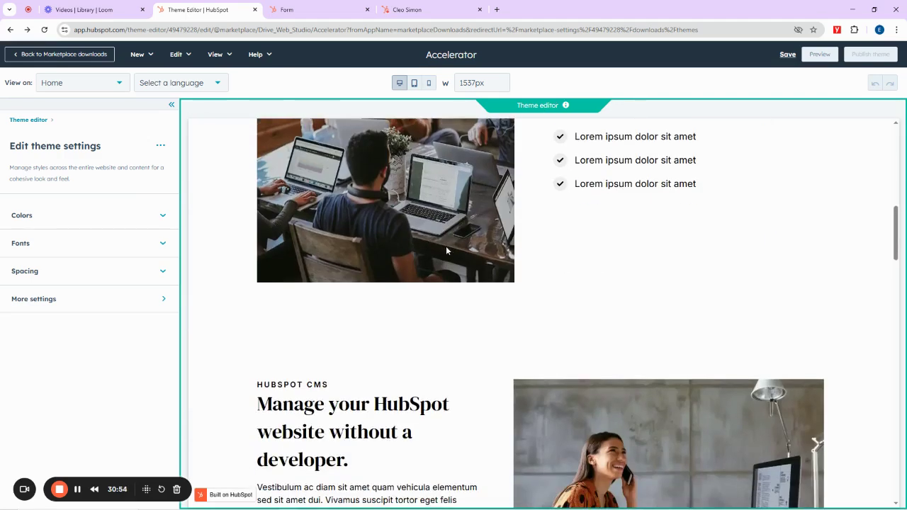
{"action": "scroll", "coordinate": [614, 275], "scroll_direction": "up", "scroll_amount": 4}
{"action": "scroll", "coordinate": [615, 274], "scroll_direction": "up", "scroll_amount": 6}
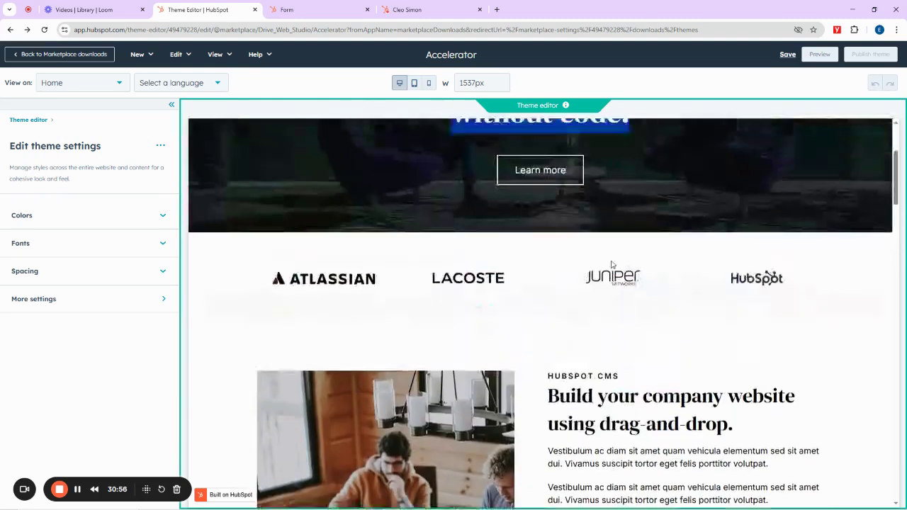
Look through the list of Accelerator templates and pages available for preview in the theme editor
{"action": "left_click", "coordinate": [161, 147]}
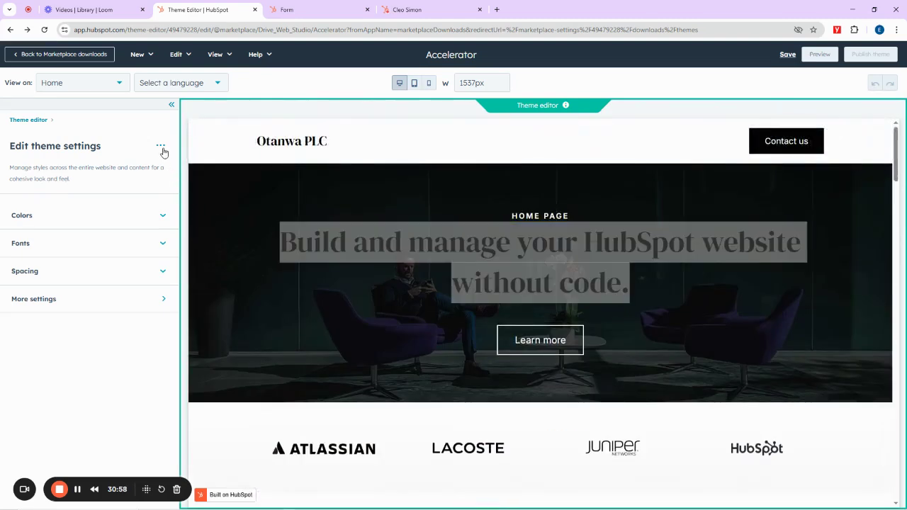
{"action": "left_click", "coordinate": [182, 85]}
{"action": "left_click", "coordinate": [62, 86]}
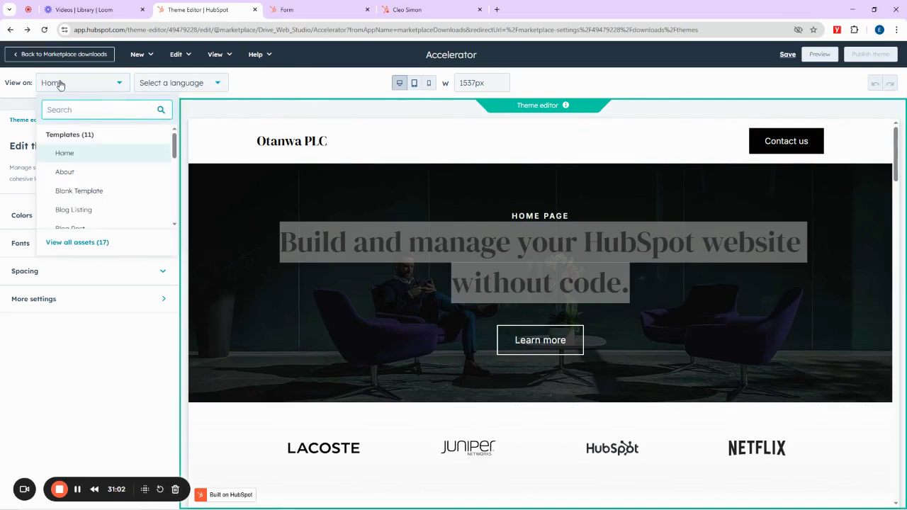
{"action": "left_click", "coordinate": [282, 104]}
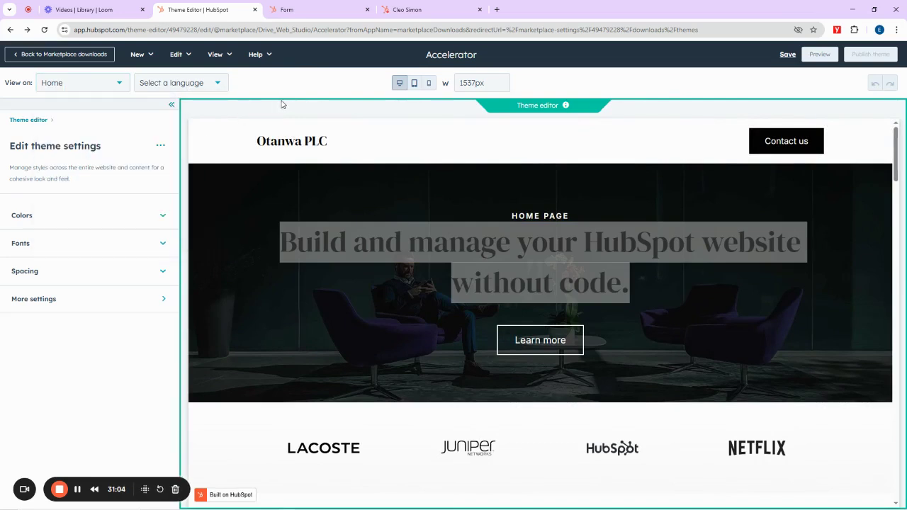
{"action": "left_click", "coordinate": [89, 84]}
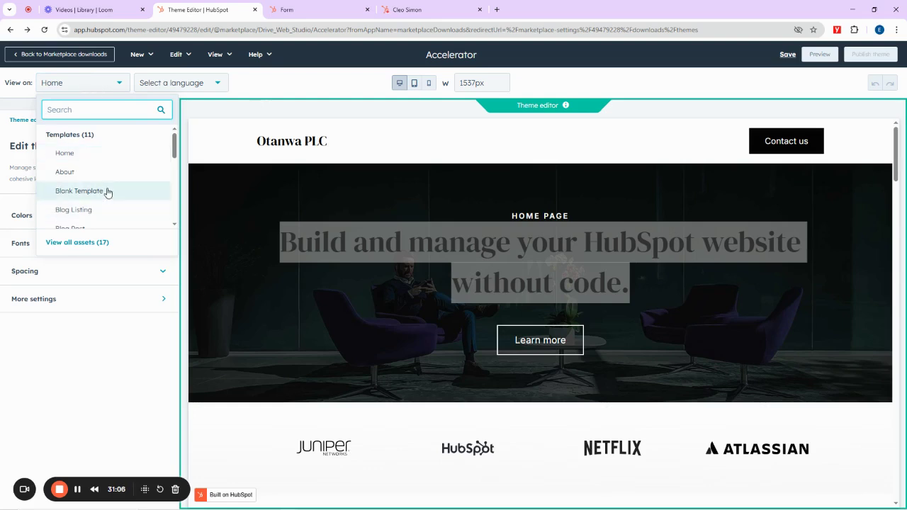
{"action": "scroll", "coordinate": [108, 192], "scroll_direction": "down", "scroll_amount": 5}
{"action": "scroll", "coordinate": [108, 192], "scroll_direction": "down", "scroll_amount": 1}
{"action": "scroll", "coordinate": [106, 192], "scroll_direction": "up", "scroll_amount": 6}
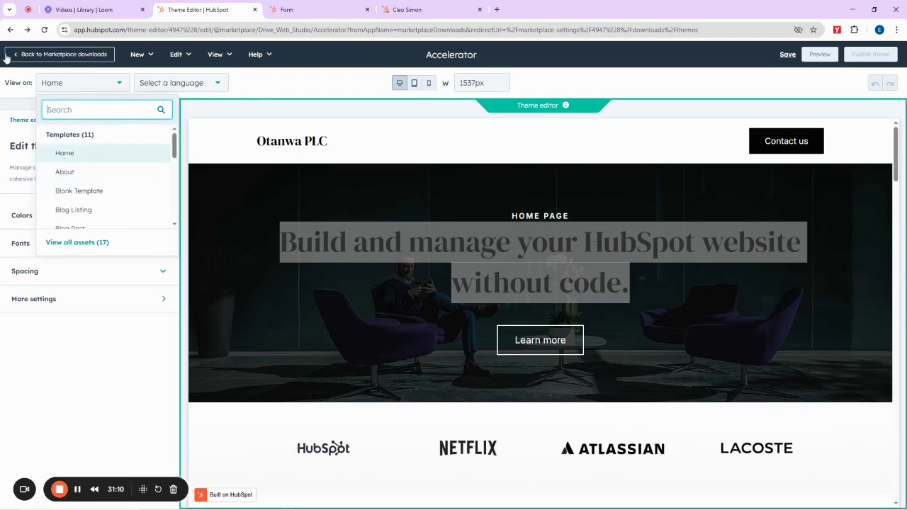
Go back to the theme-installed choices and set Accelerator as the active theme to start building the site
{"action": "left_click", "coordinate": [69, 60]}
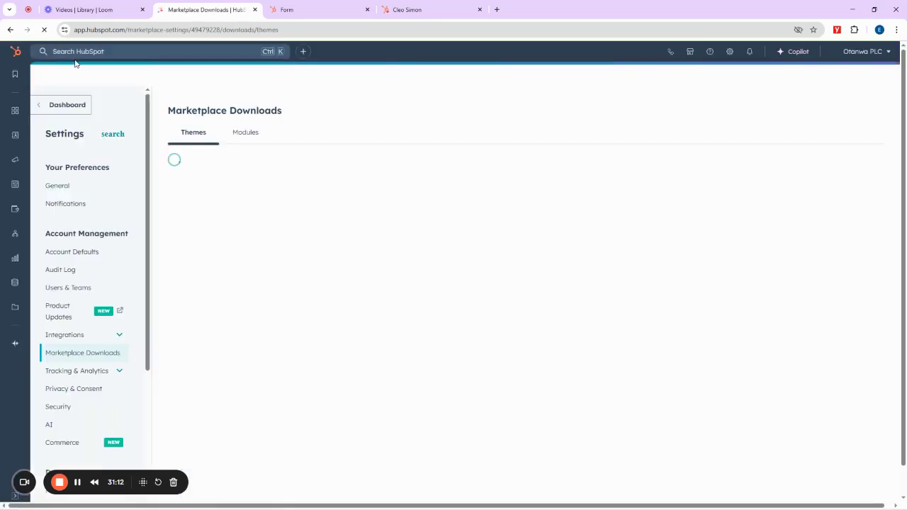
{"action": "left_click", "coordinate": [10, 30]}
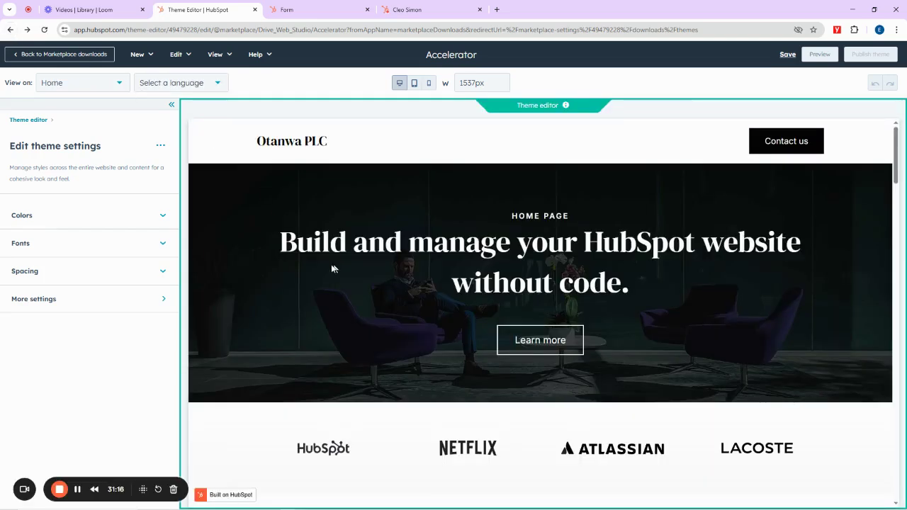
{"action": "left_click", "coordinate": [10, 30]}
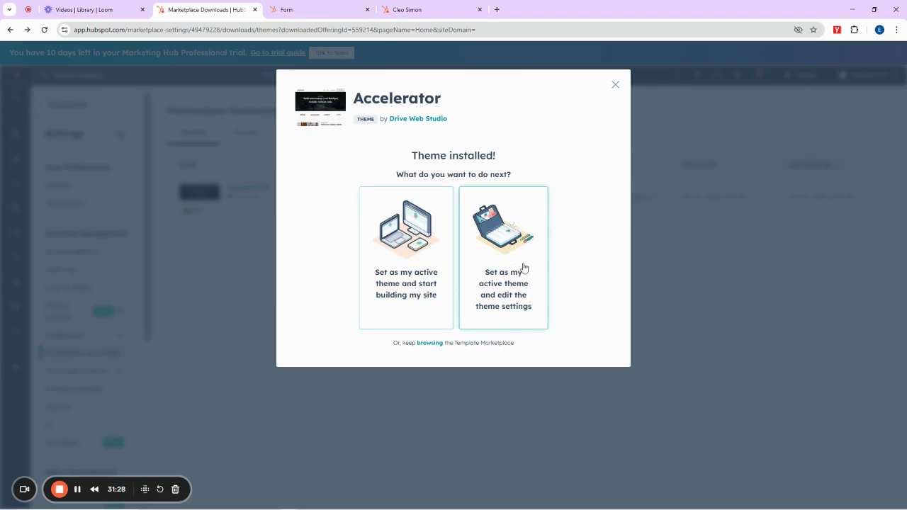
{"action": "left_click", "coordinate": [411, 253]}
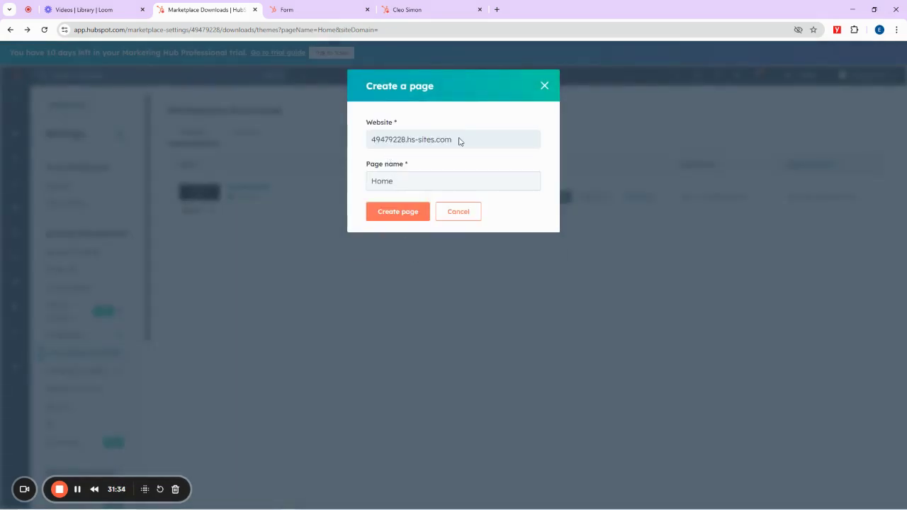
{"action": "left_click_drag", "start_coordinate": [459, 140], "coordinate": [366, 141]}
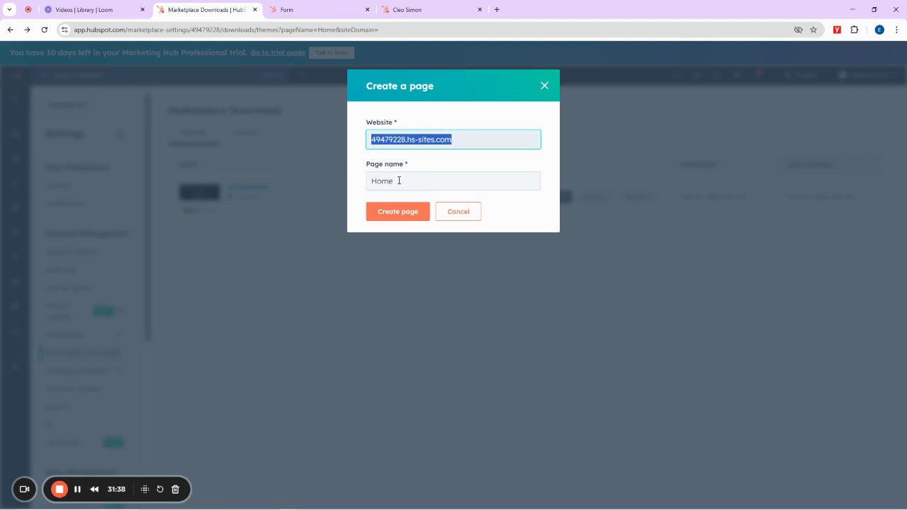
Replace the page name with "Otanwa Booking" and create the page on the suggested website domain
{"action": "left_click_drag", "start_coordinate": [408, 180], "coordinate": [355, 182]}
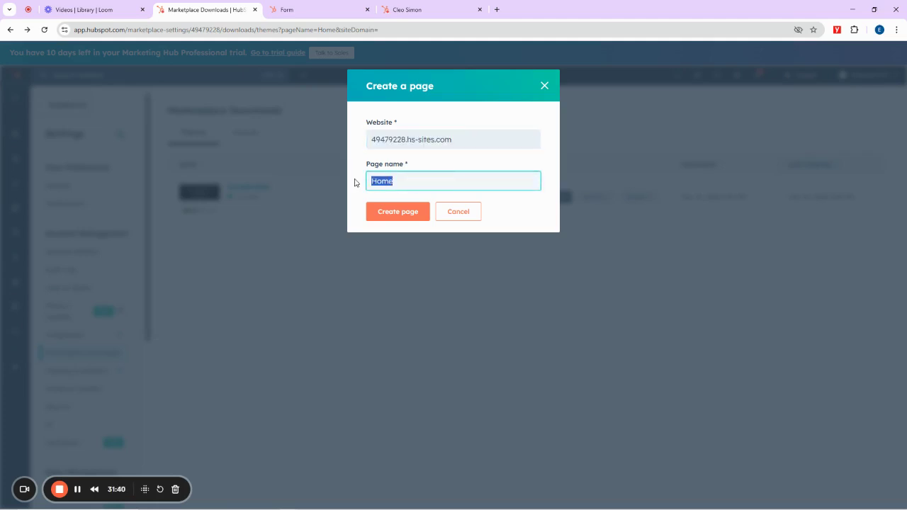
{"action": "type", "text": "C"}
{"action": "left_click", "coordinate": [405, 215]}
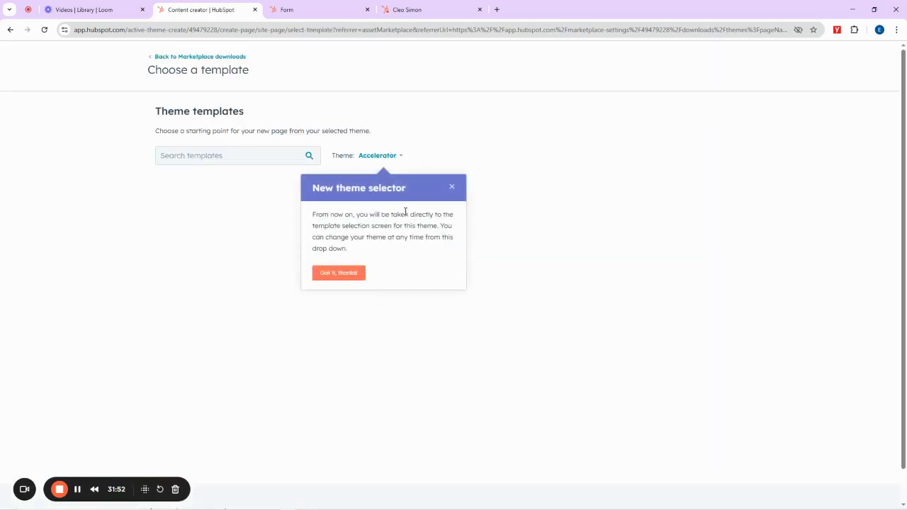
Choose the Accelerator theme's Home template for the new page and dismiss the page editor's welcome dialog
{"action": "left_click", "coordinate": [454, 187]}
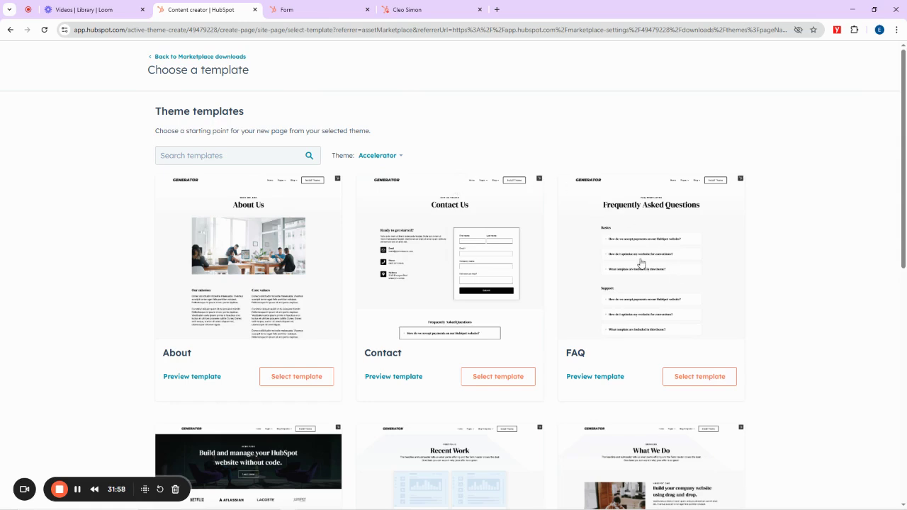
{"action": "scroll", "coordinate": [640, 264], "scroll_direction": "down", "scroll_amount": 4}
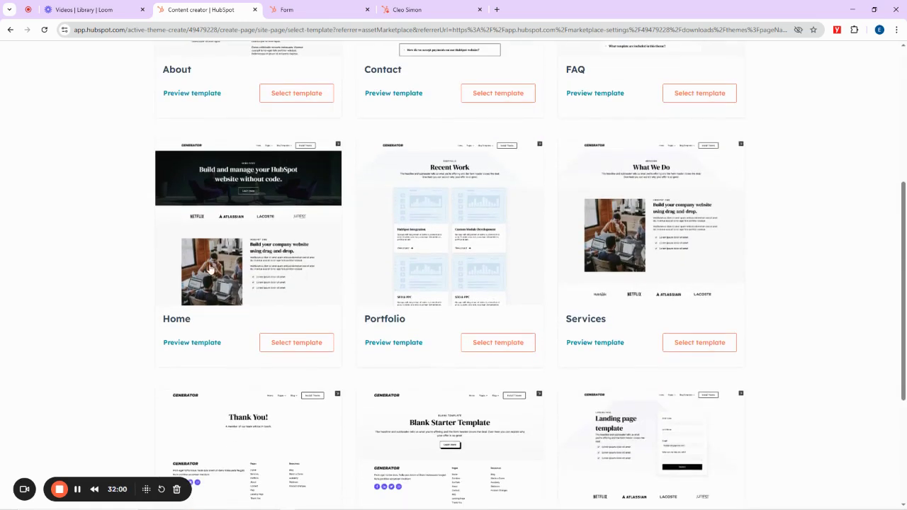
{"action": "left_click", "coordinate": [298, 344]}
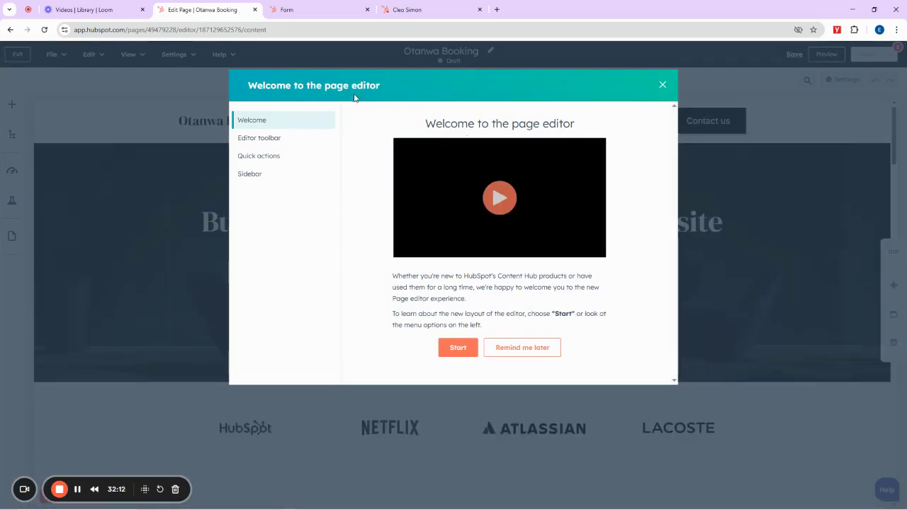
{"action": "left_click_drag", "start_coordinate": [250, 84], "coordinate": [450, 117]}
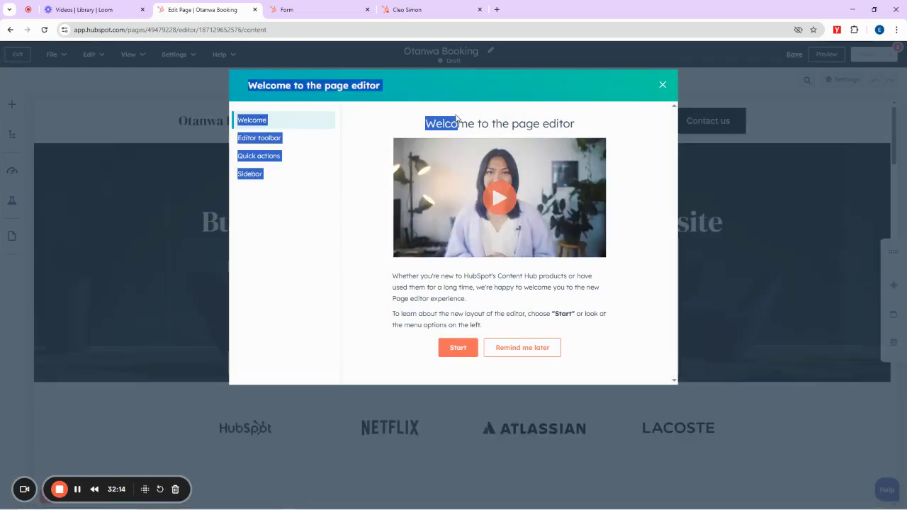
{"action": "left_click", "coordinate": [663, 85]}
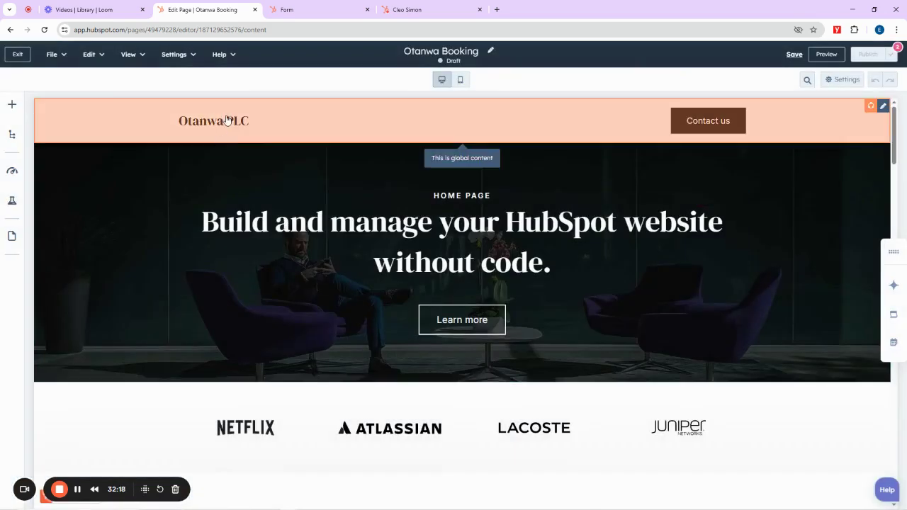
Replace the hero label and headline with "Book and Secure your original Umuasa from" followed by the doctor's name
{"action": "left_click", "coordinate": [319, 226]}
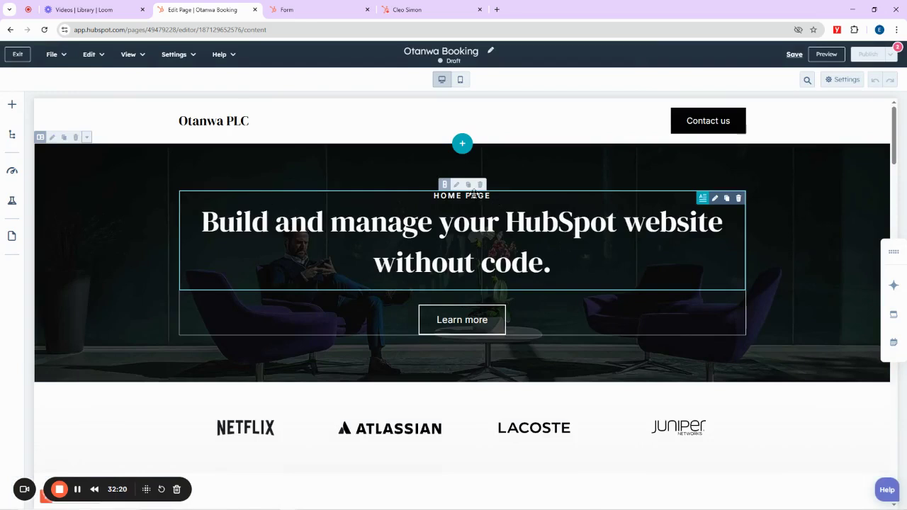
{"action": "left_click", "coordinate": [476, 194]}
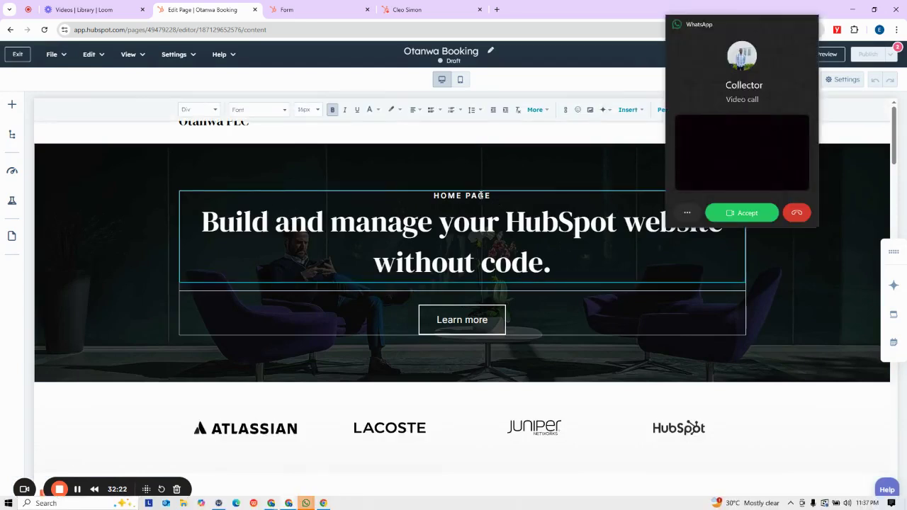
{"action": "left_click", "coordinate": [797, 214]}
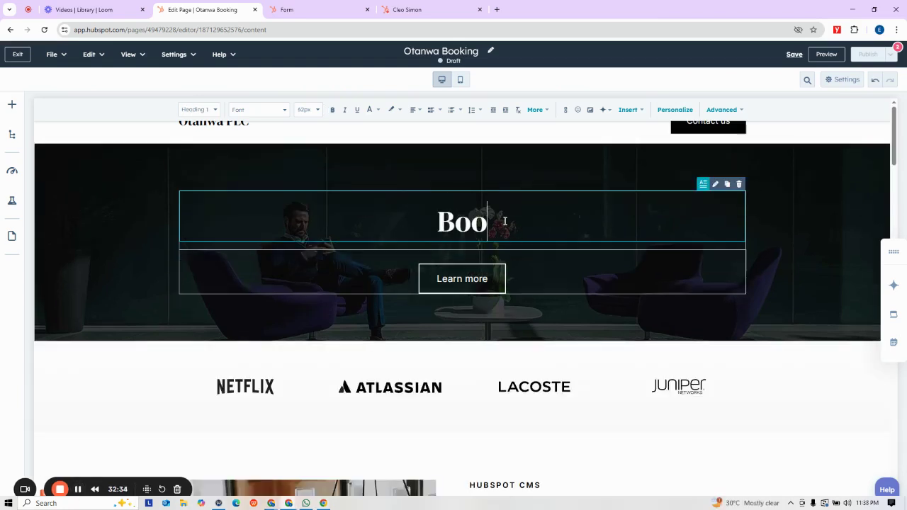
{"action": "type", "text": "k"}
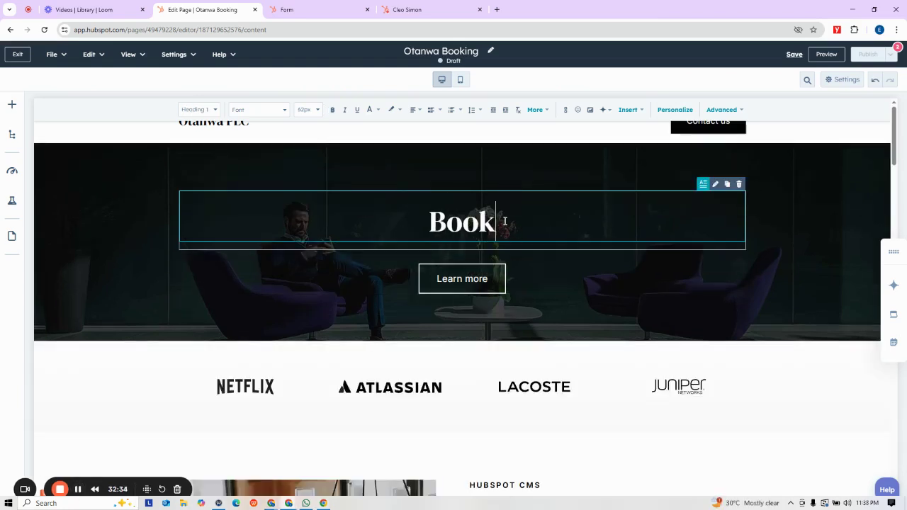
{"action": "type", "text": " and Secur"}
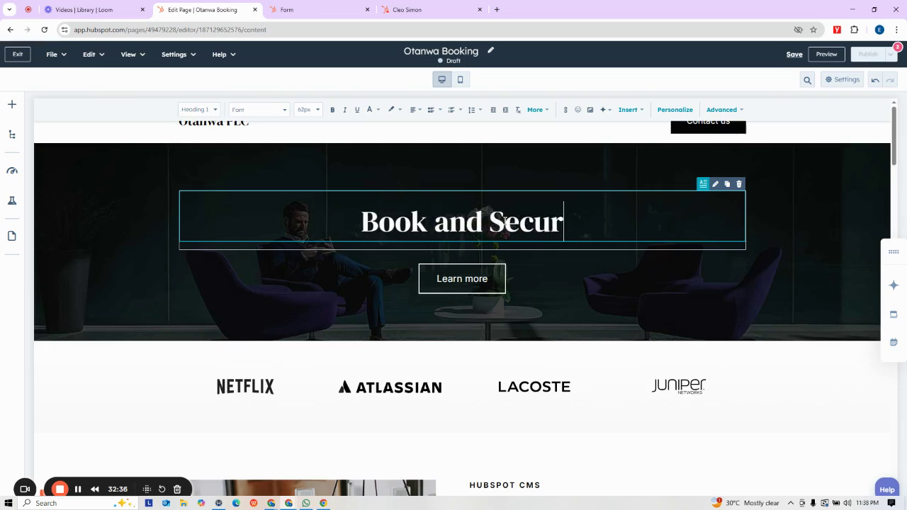
{"action": "type", "text": "e your or"}
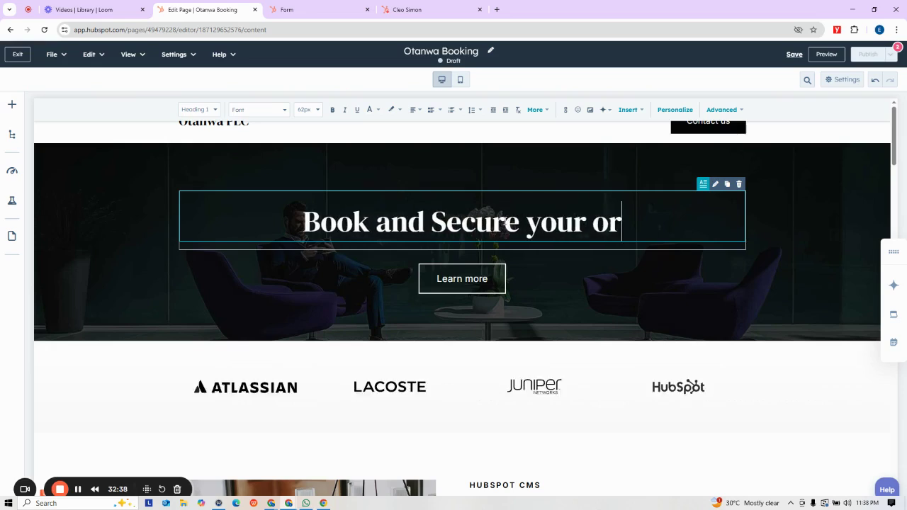
{"action": "type", "text": "iginal Umu"}
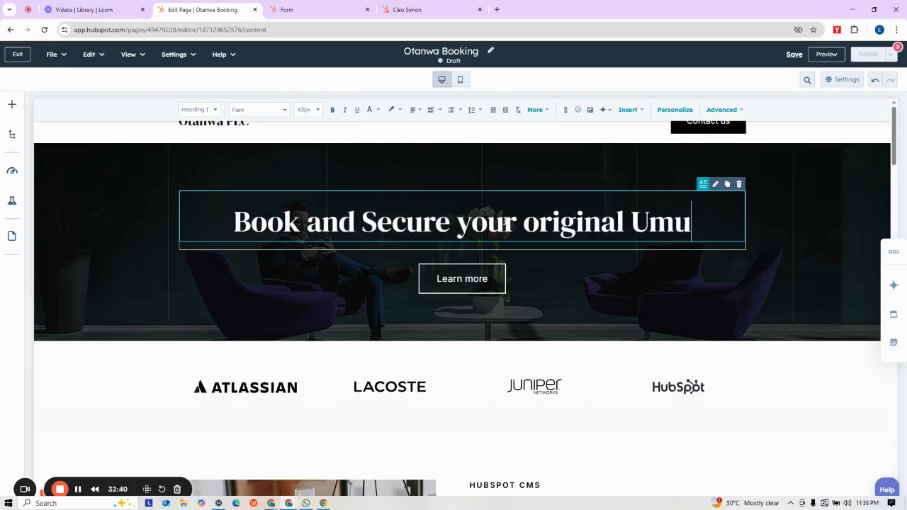
{"action": "type", "text": "asa f"}
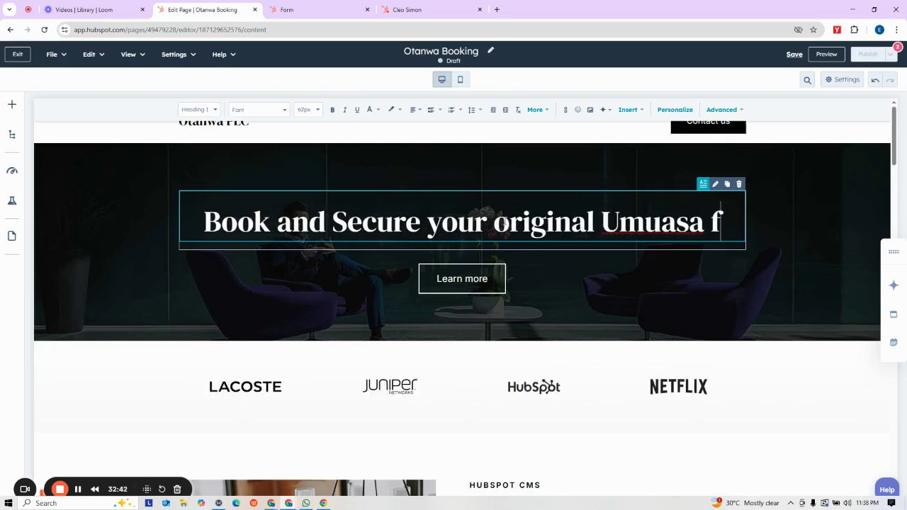
{"action": "type", "text": "rom Dr"}
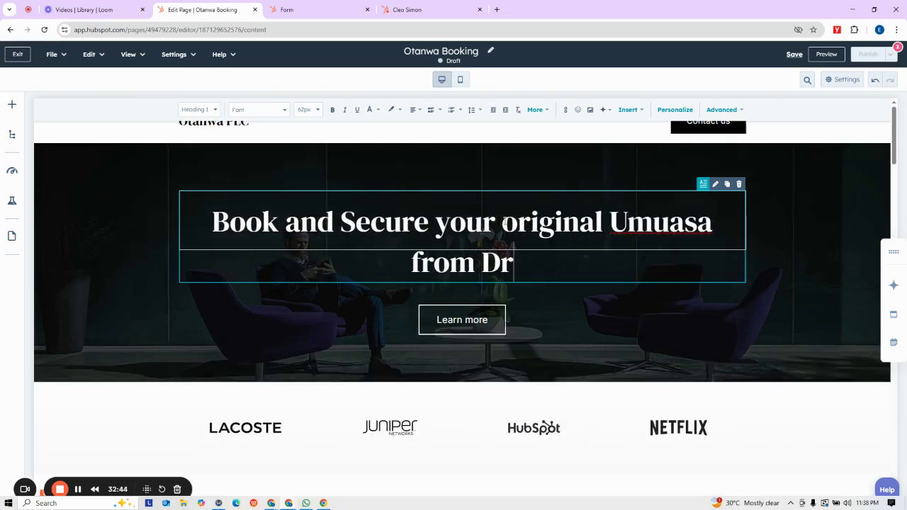
{"action": "type", "text": " Otanwa"}
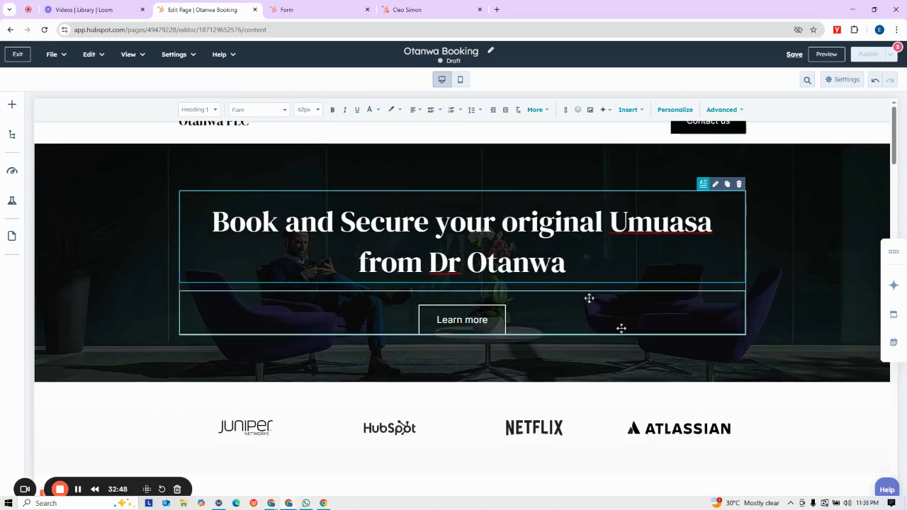
Replace the "HUBSPOT CMS" label beside the team photo with "OTANWA CUSTOMER SERVICE"
{"action": "scroll", "coordinate": [588, 298], "scroll_direction": "down", "scroll_amount": 3}
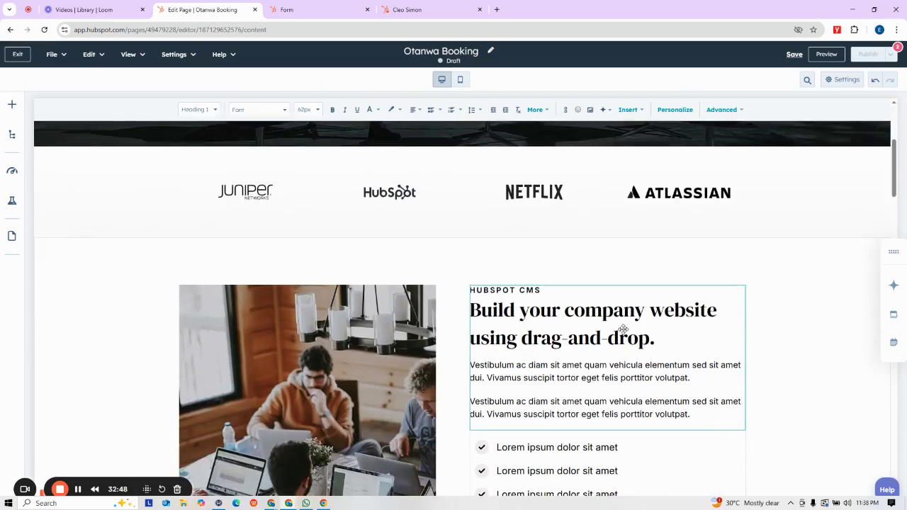
{"action": "left_click", "coordinate": [527, 320]}
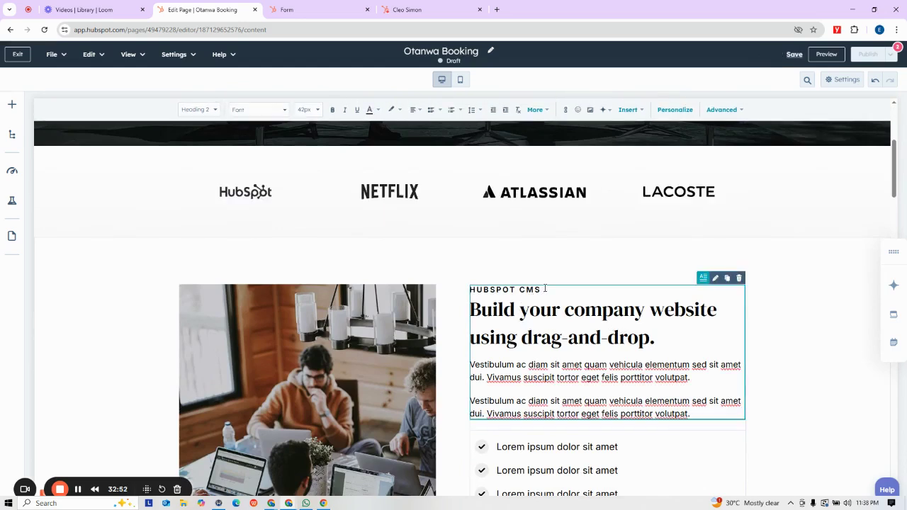
{"action": "left_click_drag", "start_coordinate": [545, 288], "coordinate": [468, 288]}
{"action": "type", "text": "o"}
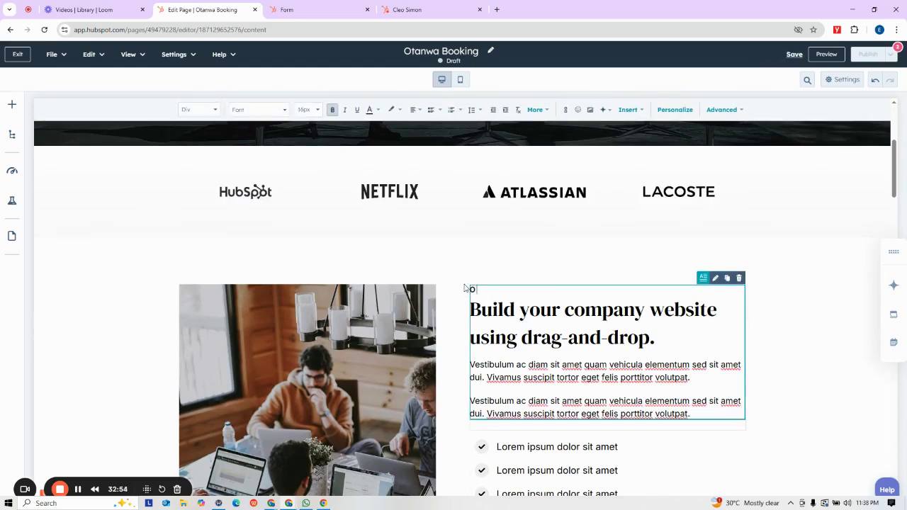
{"action": "type", "text": "tanw"}
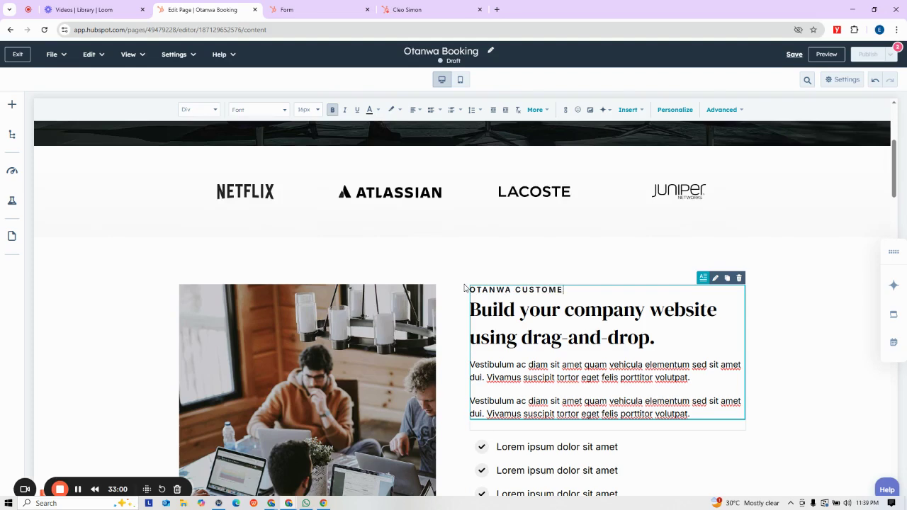
{"action": "type", "text": "A CUSTOMER SERVICE"}
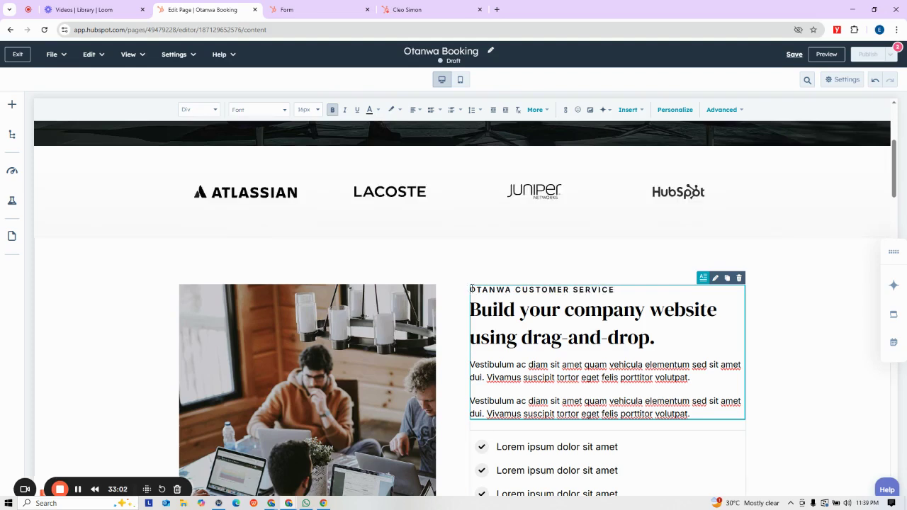
Change the heading under the customer service label to "Brand your otanwa Business in few simple clicks."
{"action": "left_click_drag", "start_coordinate": [476, 310], "coordinate": [649, 334]}
{"action": "key", "text": "BackSpace"}
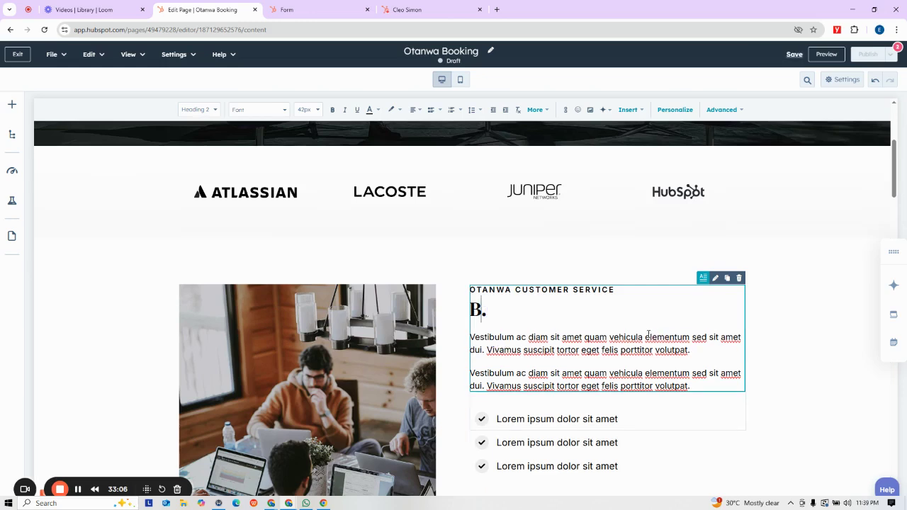
{"action": "type", "text": "rand your"}
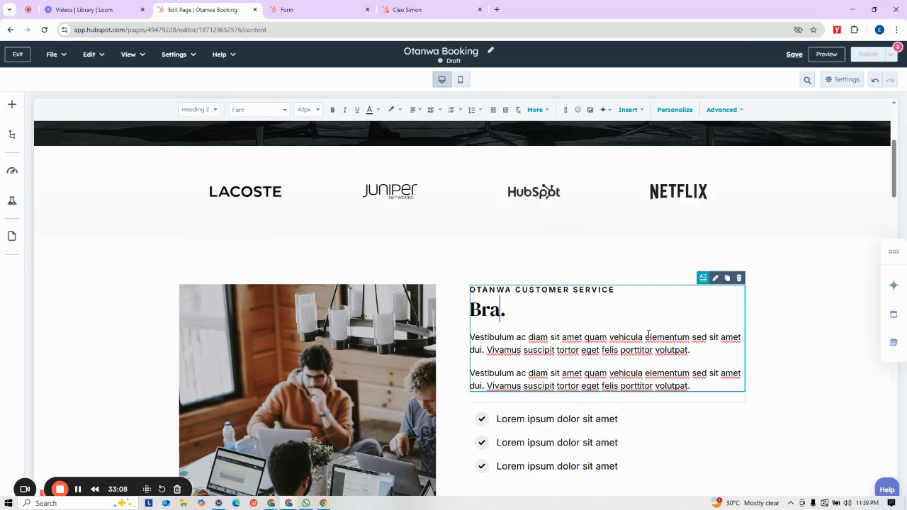
{"action": "type", "text": " otanwa B"}
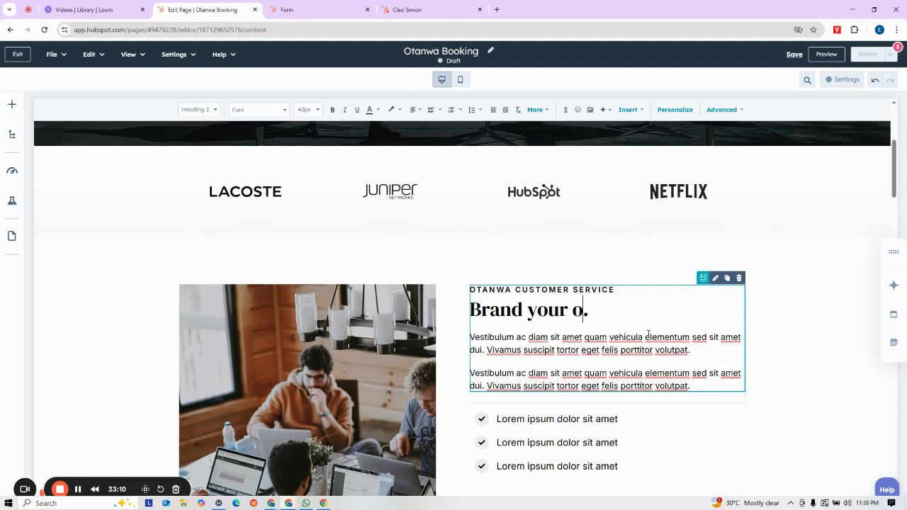
{"action": "type", "text": "usiness in "}
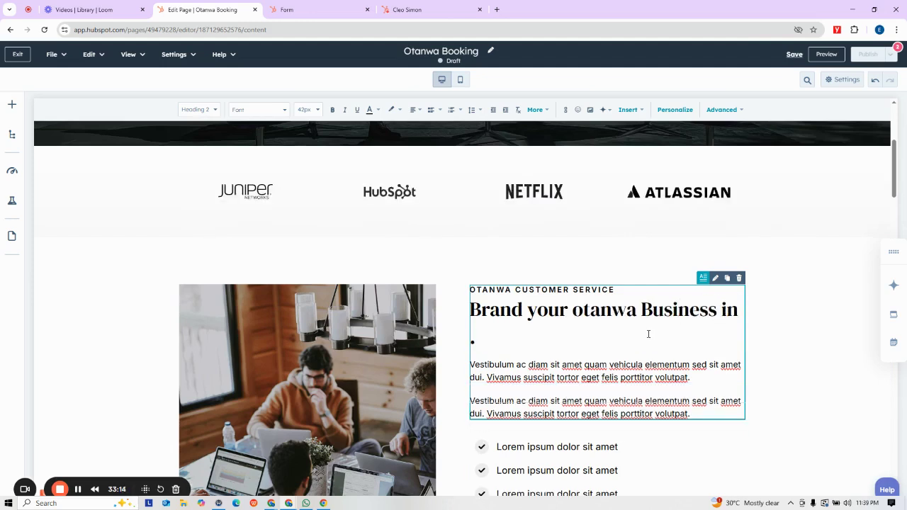
{"action": "type", "text": "fewsimple"}
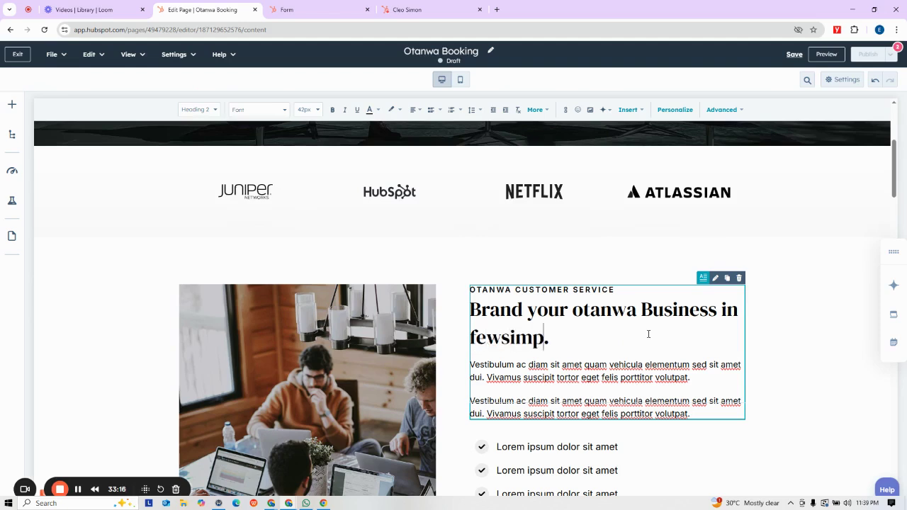
{"action": "type", "text": " clicks"}
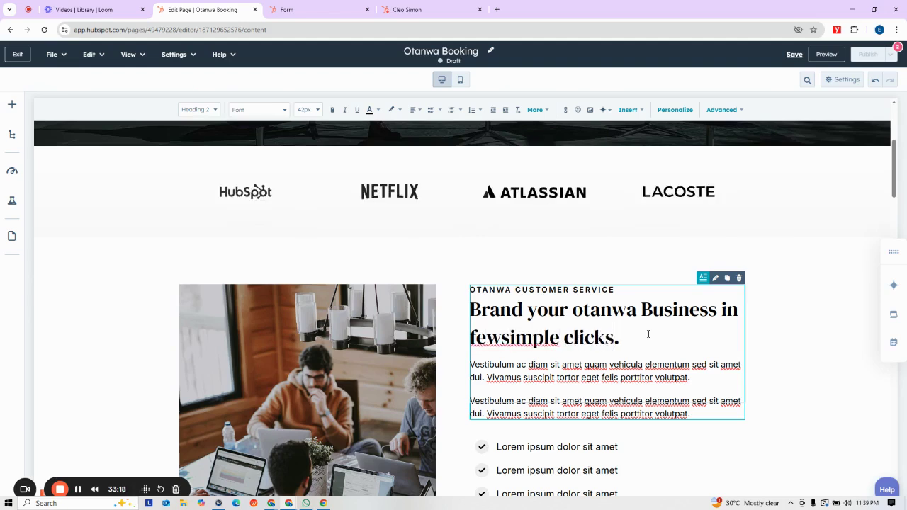
{"action": "key", "text": "Right"}
{"action": "key", "text": "Right"}
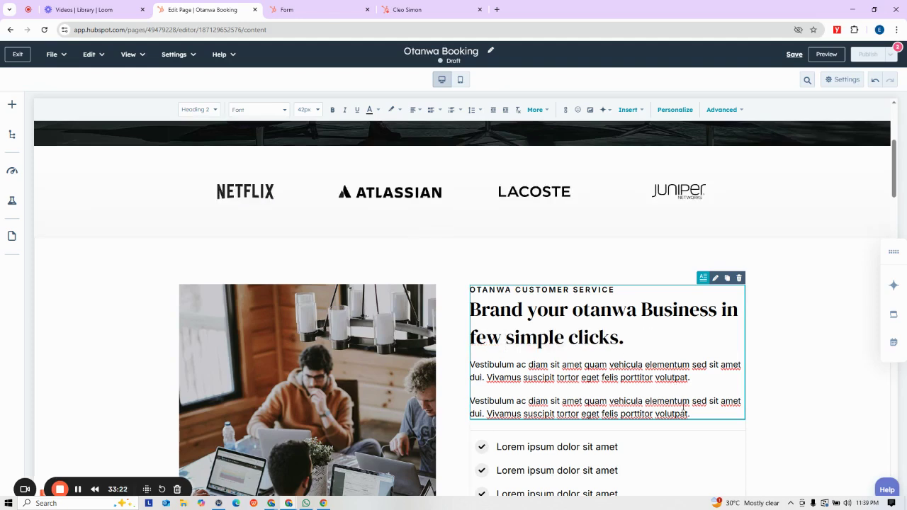
Replace the two Latin paragraphs under the customer service heading with the filler text "wgfv,hmbk jaegbetmngbehmgnbekjj,nlr,mh"
{"action": "left_click_drag", "start_coordinate": [694, 415], "coordinate": [469, 368]}
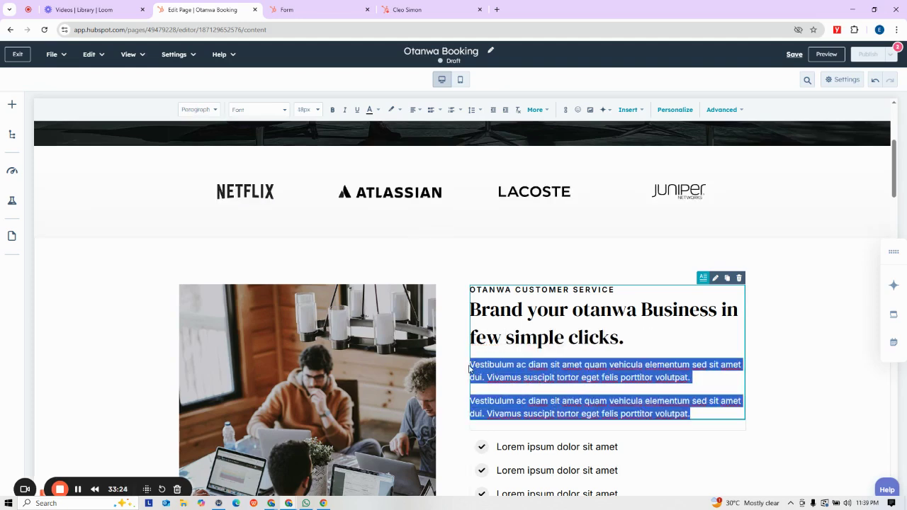
{"action": "key", "text": "BackSpace"}
{"action": "type", "text": "wgfv,hm"}
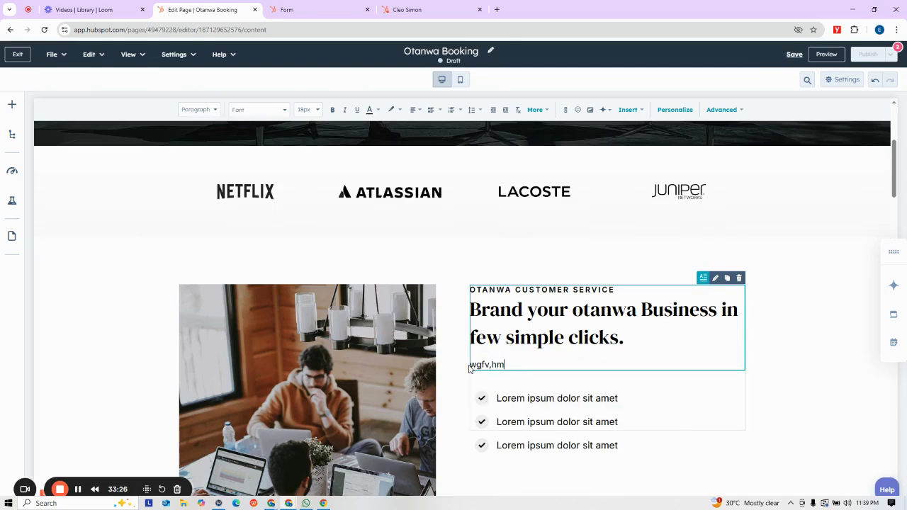
{"action": "type", "text": "bk jaegbetmngbehmgnbekjj,nlr,m"}
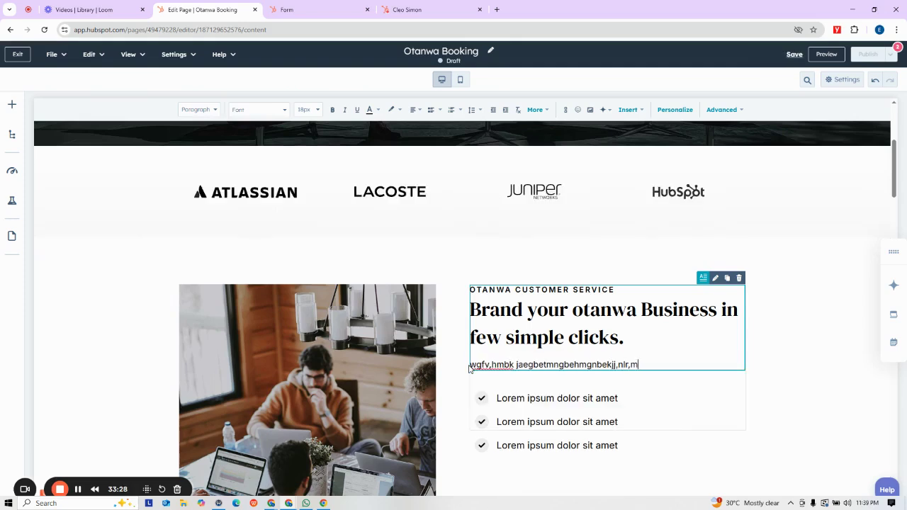
{"action": "type", "text": "h"}
Open the logo slider for editing and search Google Images for "glo" in a new browser tab
{"action": "left_click", "coordinate": [255, 193]}
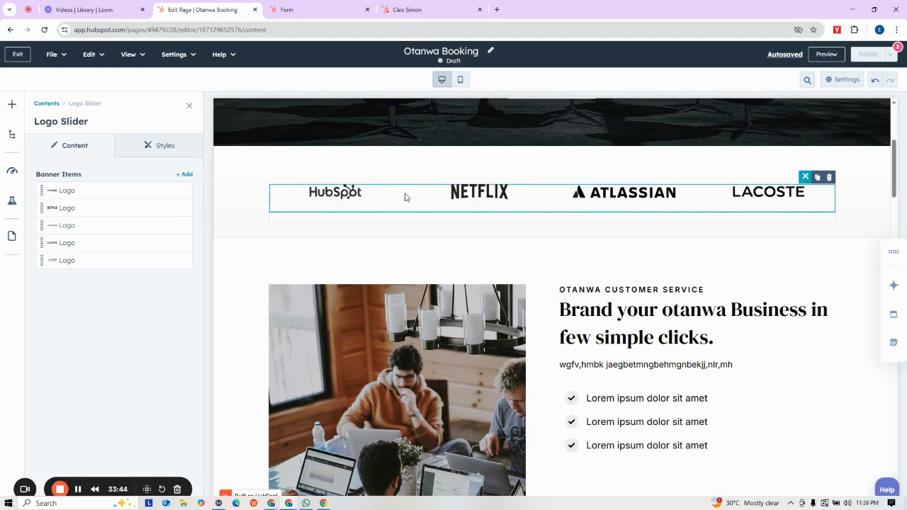
{"action": "left_click", "coordinate": [499, 11]}
{"action": "left_click", "coordinate": [468, 32]}
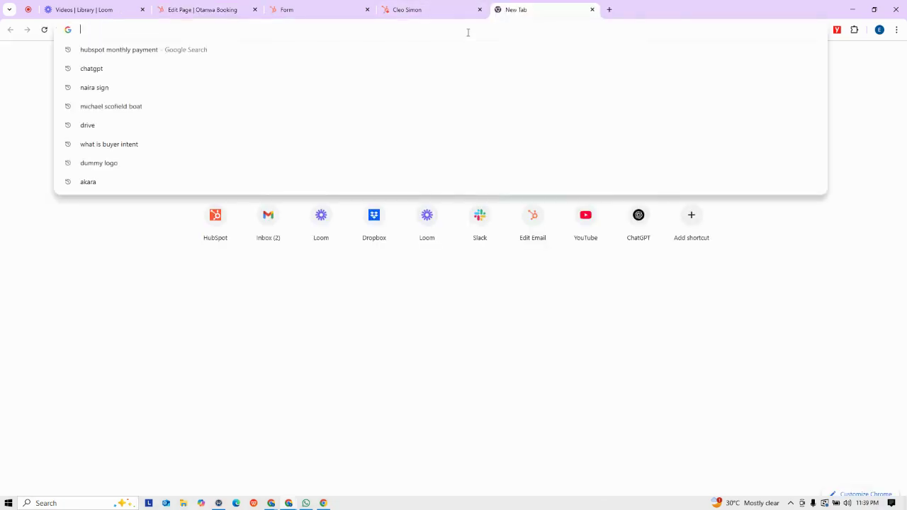
{"action": "type", "text": "glo"}
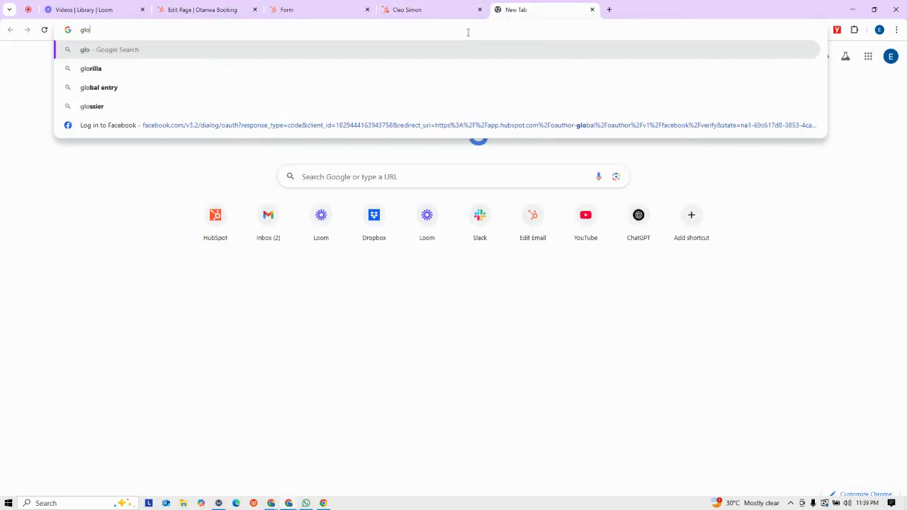
{"action": "key", "text": "Return"}
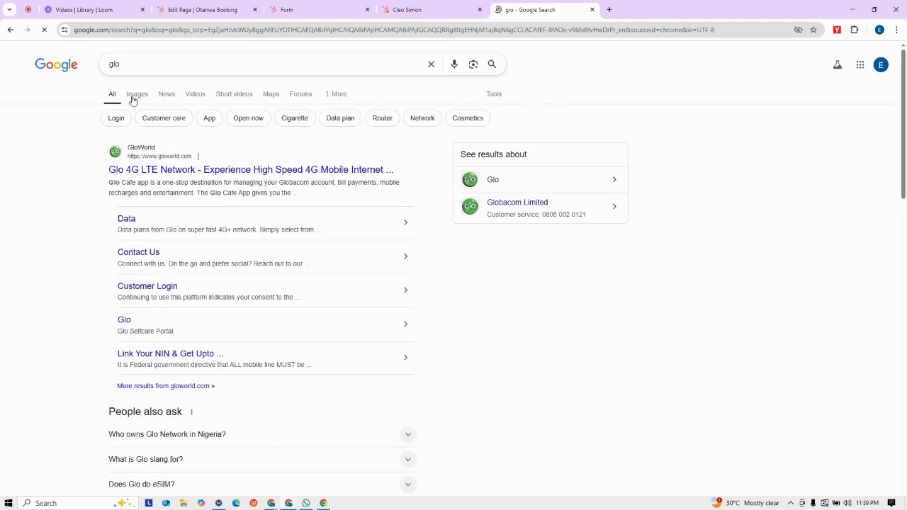
{"action": "left_click", "coordinate": [135, 95]}
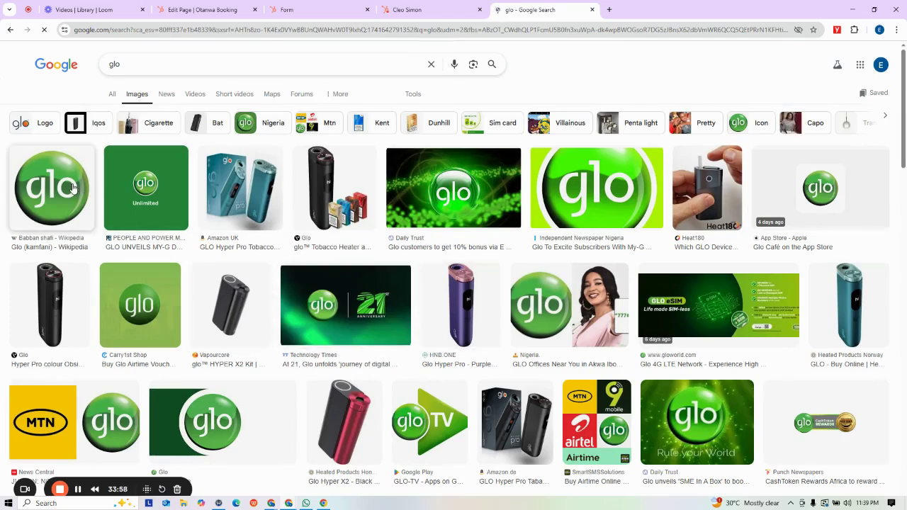
Save the Glo TV logo from the image results to the Downloads folder as unnamed.png
{"action": "left_click", "coordinate": [433, 427]}
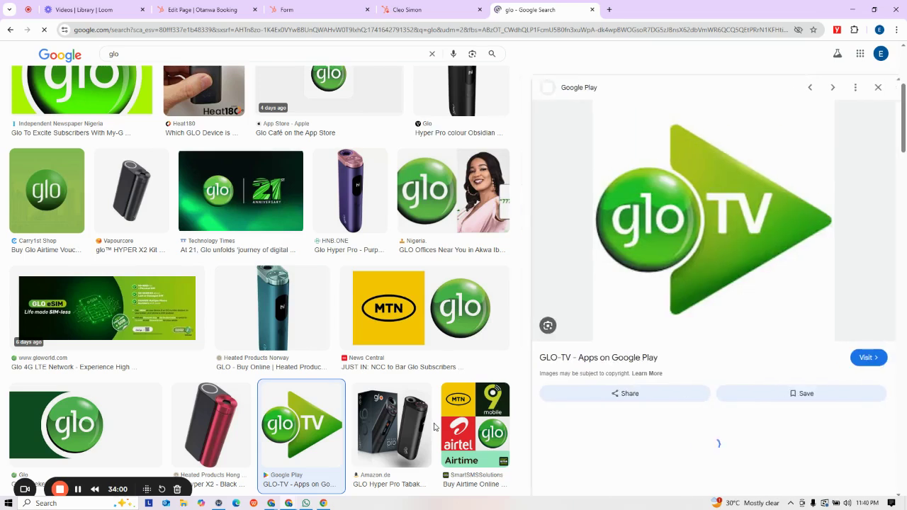
{"action": "right_click", "coordinate": [672, 229]}
{"action": "left_click", "coordinate": [718, 374]}
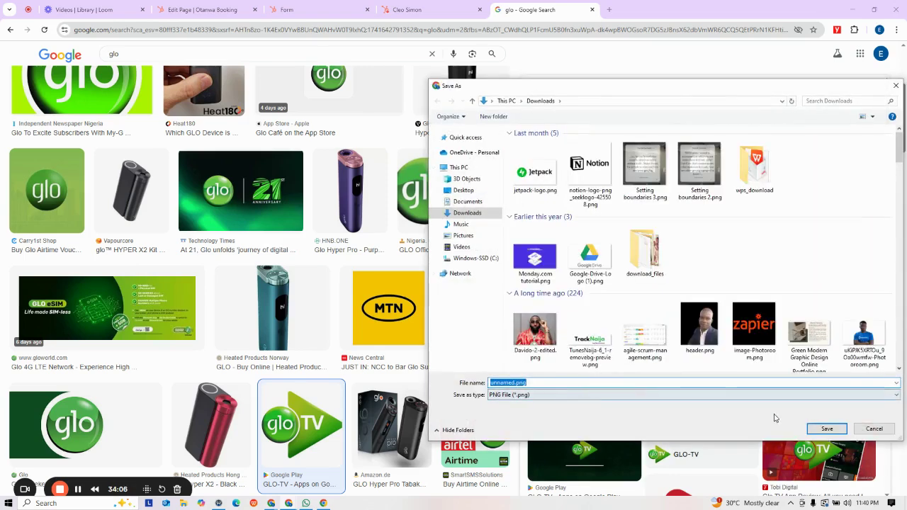
{"action": "left_click", "coordinate": [822, 429]}
Switch back to the Otanwa Booking page editor, replace the slider's HubSpot logo with an upload of unnamed.png and apply the changes
{"action": "left_click", "coordinate": [432, 10]}
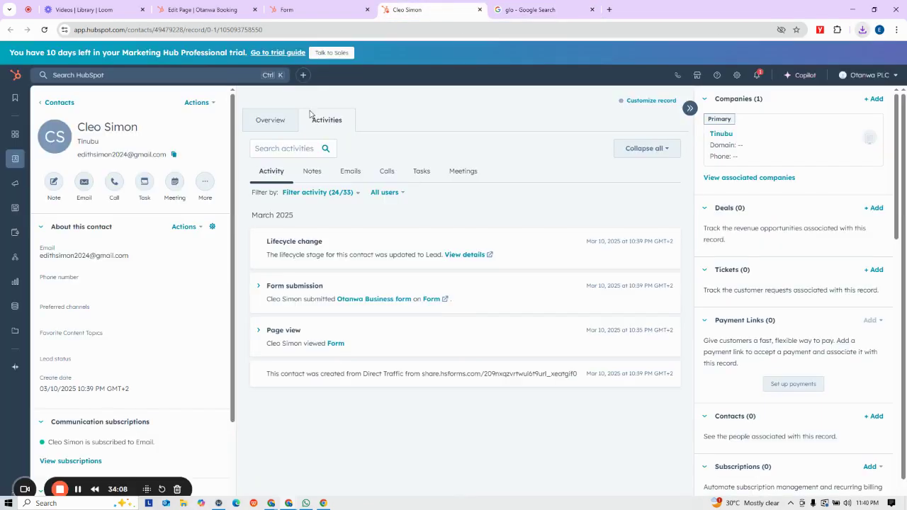
{"action": "left_click", "coordinate": [297, 10]}
{"action": "left_click", "coordinate": [202, 10]}
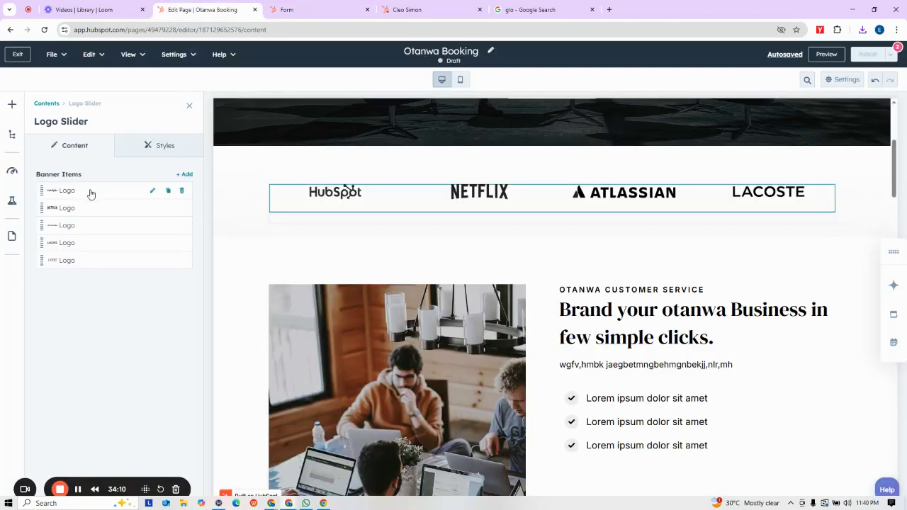
{"action": "left_click", "coordinate": [152, 190]}
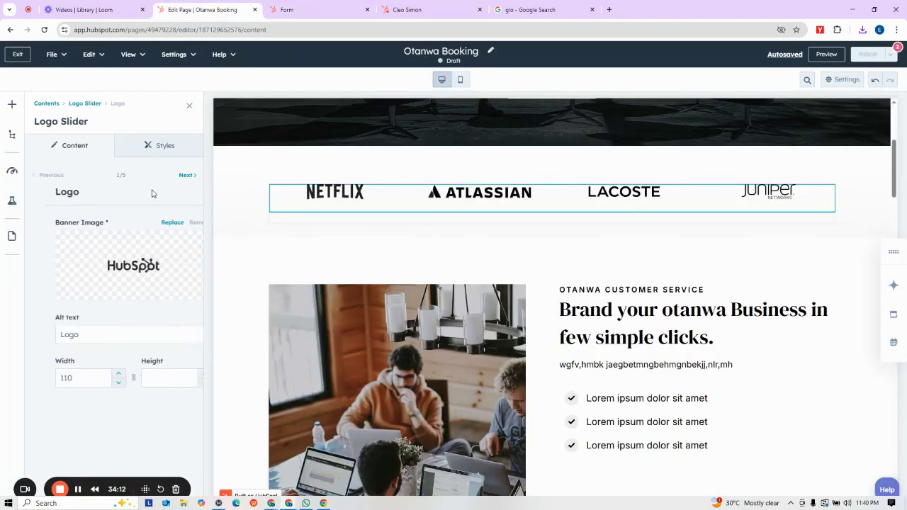
{"action": "left_click", "coordinate": [116, 265]}
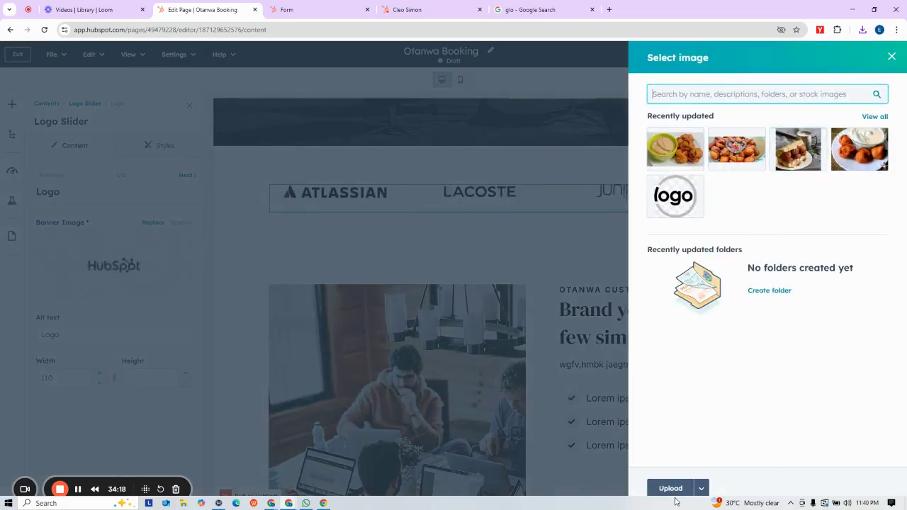
{"action": "left_click", "coordinate": [675, 489]}
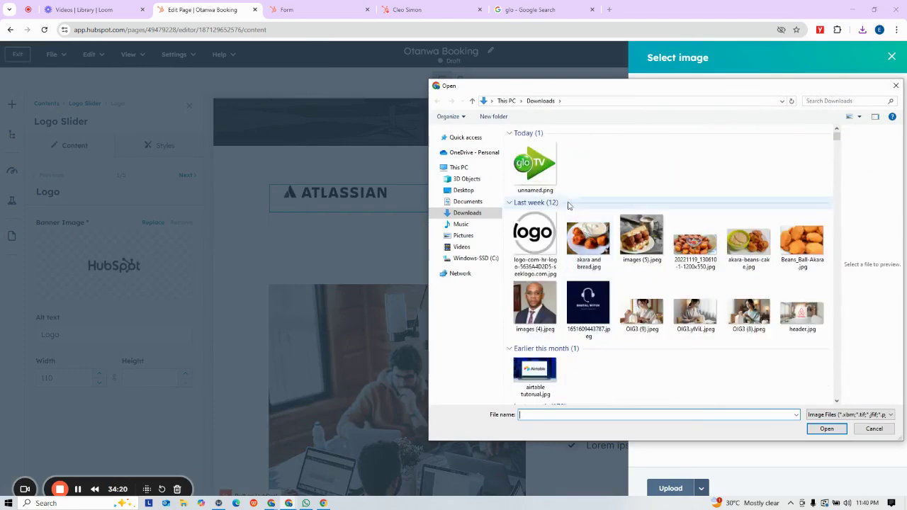
{"action": "left_click", "coordinate": [535, 167]}
{"action": "left_click", "coordinate": [827, 429]}
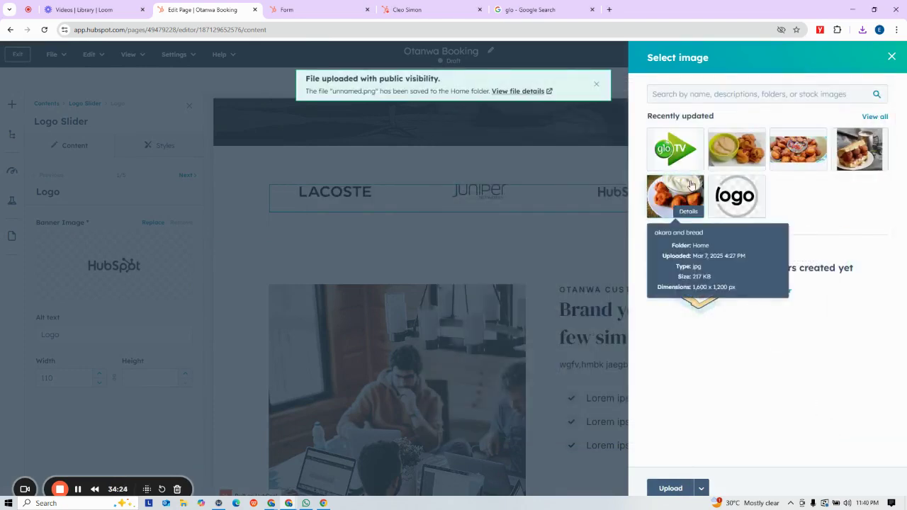
{"action": "left_click", "coordinate": [676, 147]}
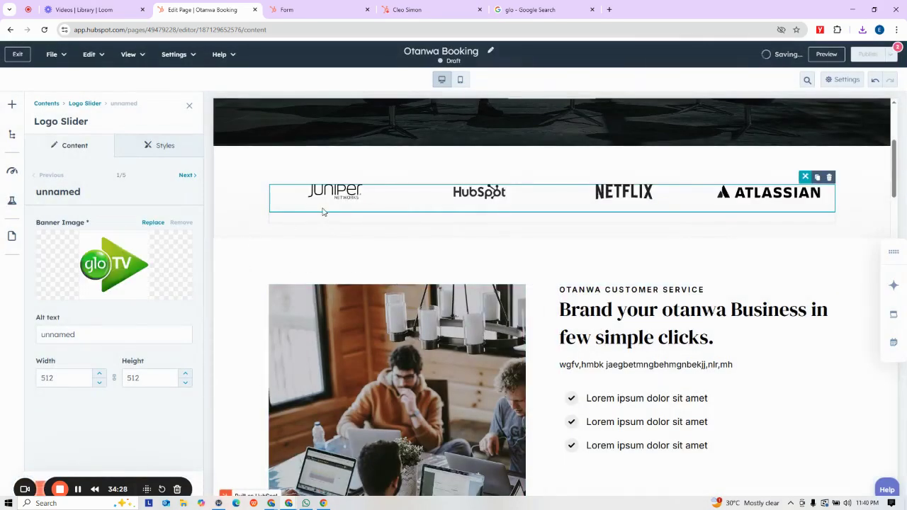
{"action": "left_click", "coordinate": [246, 175]}
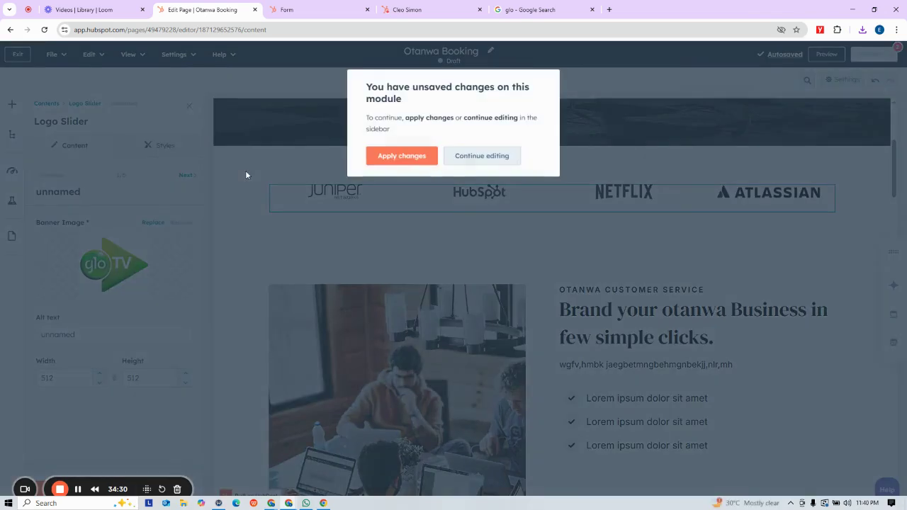
{"action": "left_click", "coordinate": [415, 160]}
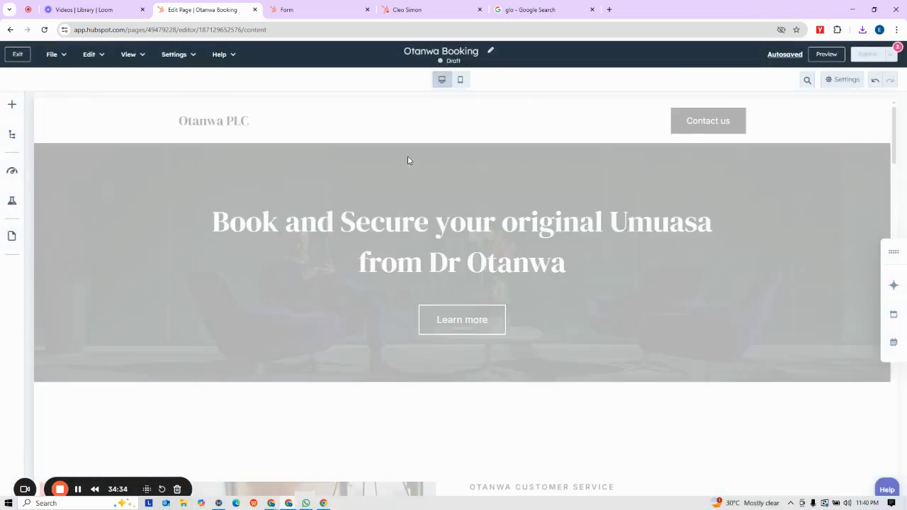
Set the width of the Glo TV logo in the logo slider to 54
{"action": "scroll", "coordinate": [491, 333], "scroll_direction": "down", "scroll_amount": 6}
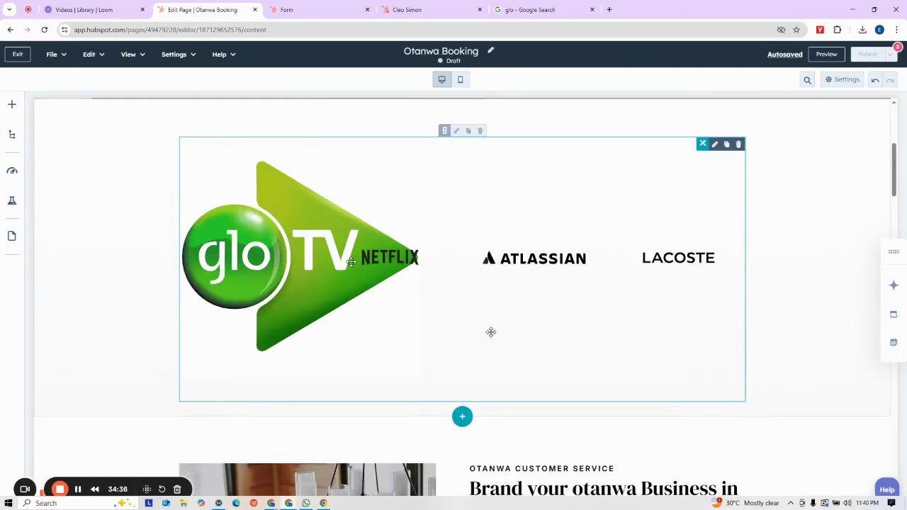
{"action": "left_click", "coordinate": [340, 265]}
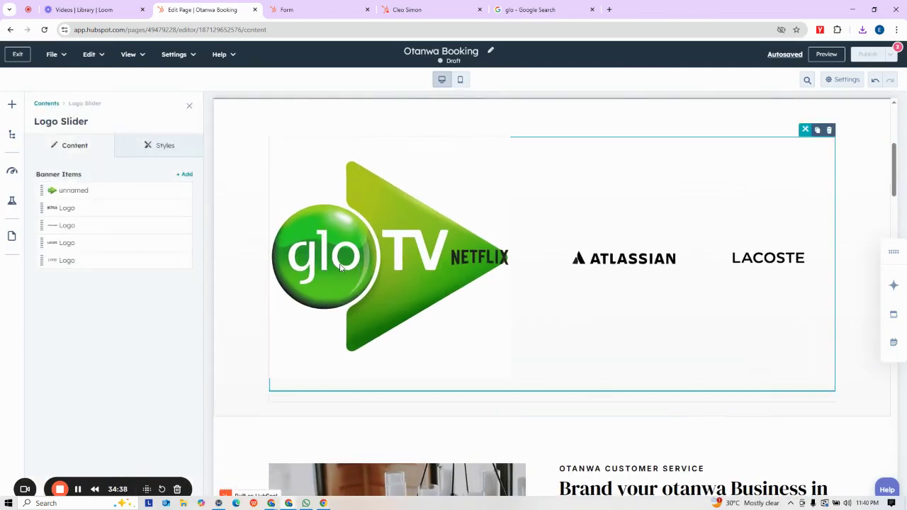
{"action": "left_click", "coordinate": [153, 190]}
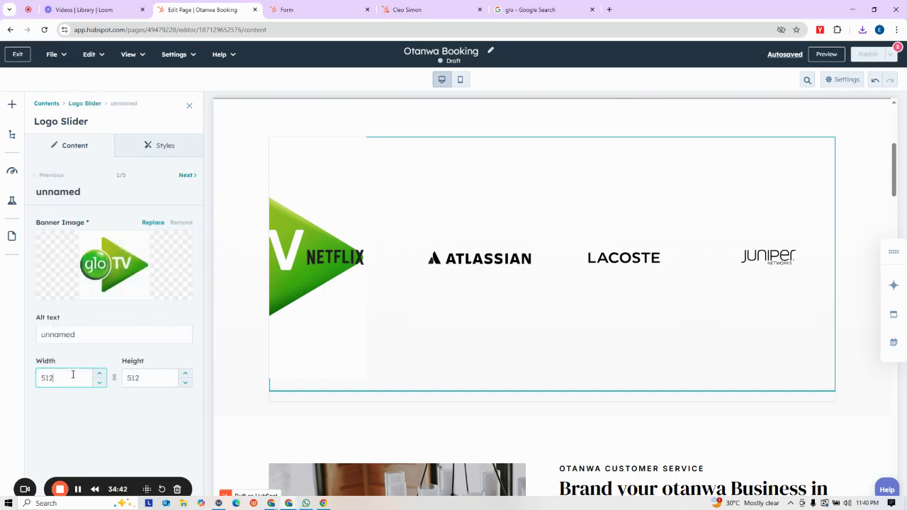
{"action": "left_click_drag", "start_coordinate": [72, 378], "coordinate": [31, 378]}
{"action": "type", "text": "54"}
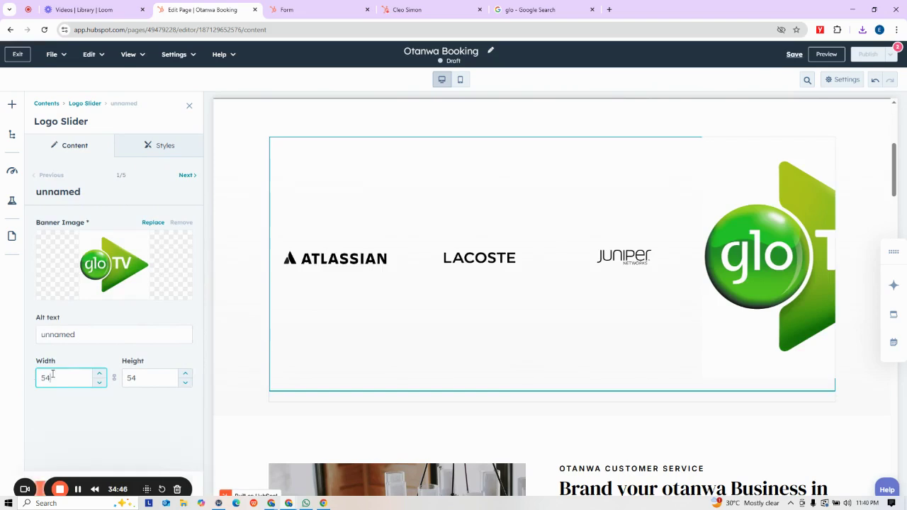
{"action": "left_click", "coordinate": [111, 419]}
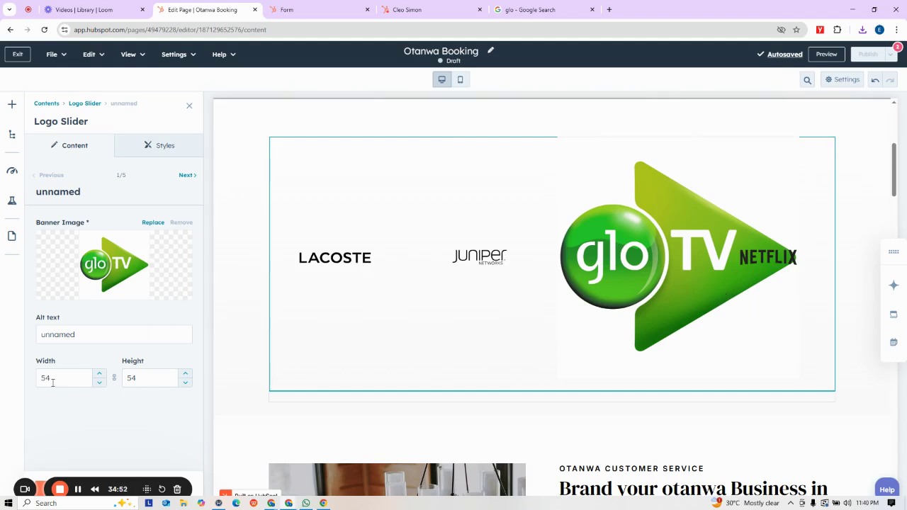
Reduce the Glo TV logo's width to 15 and apply the changes to the logo slider
{"action": "left_click_drag", "start_coordinate": [53, 379], "coordinate": [41, 381]}
{"action": "type", "text": "1"}
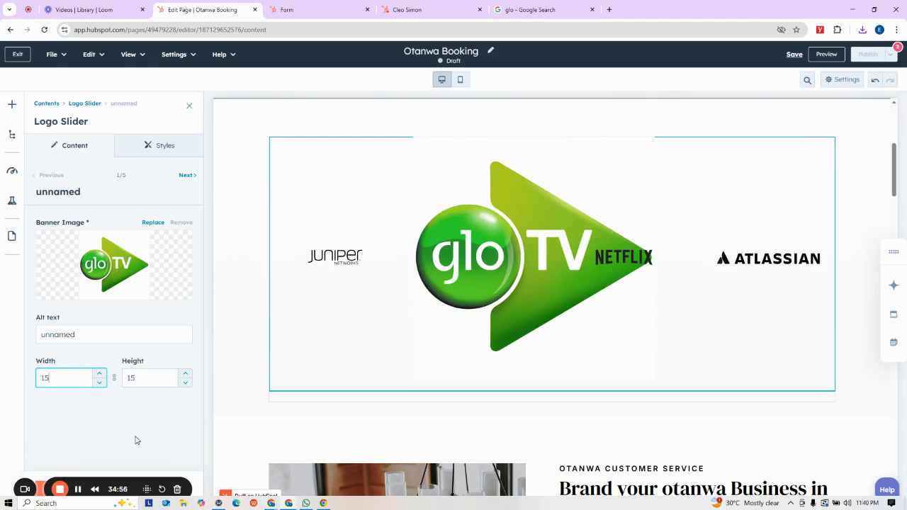
{"action": "left_click", "coordinate": [137, 440]}
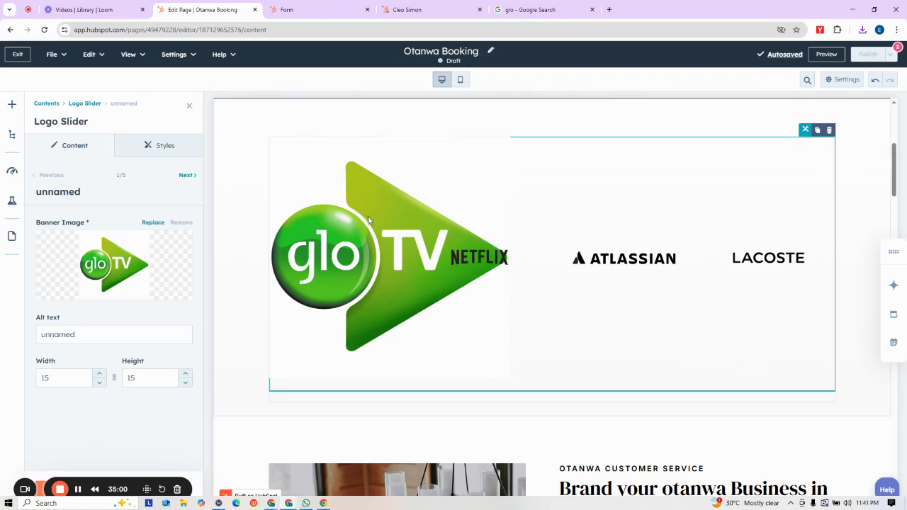
{"action": "left_click", "coordinate": [190, 107]}
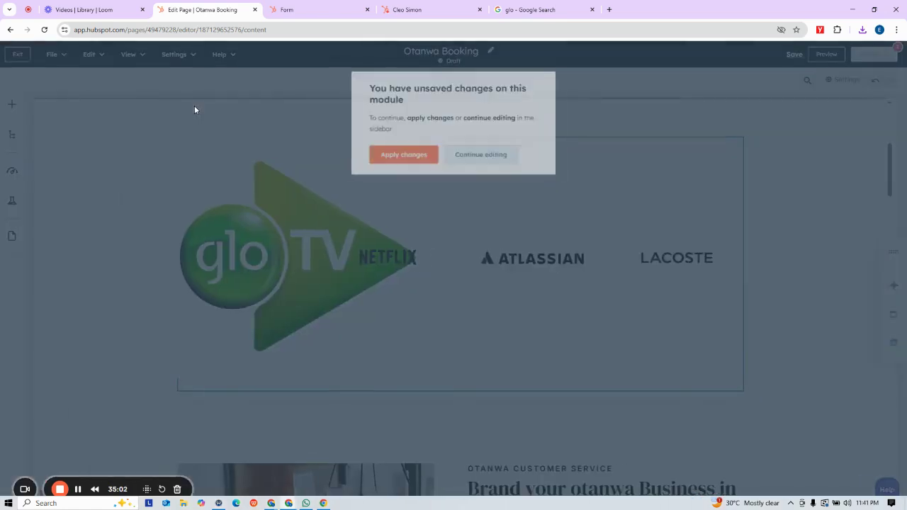
{"action": "left_click", "coordinate": [421, 157]}
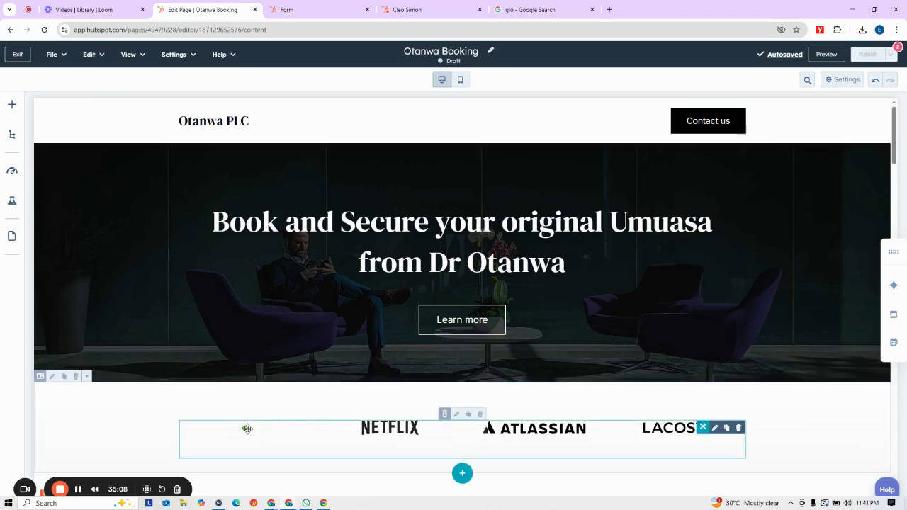
Set the Glo TV logo's width to 20 and apply the changes to the logo slider
{"action": "left_click", "coordinate": [245, 429]}
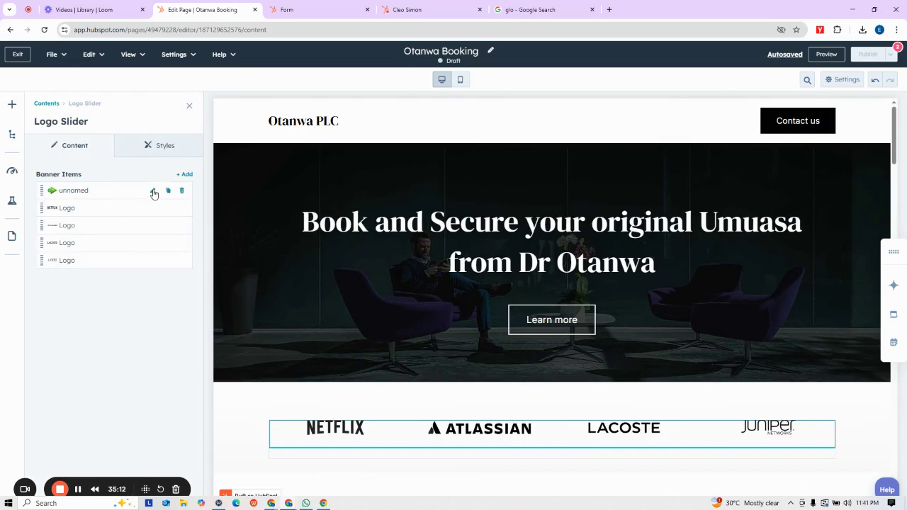
{"action": "left_click", "coordinate": [154, 192]}
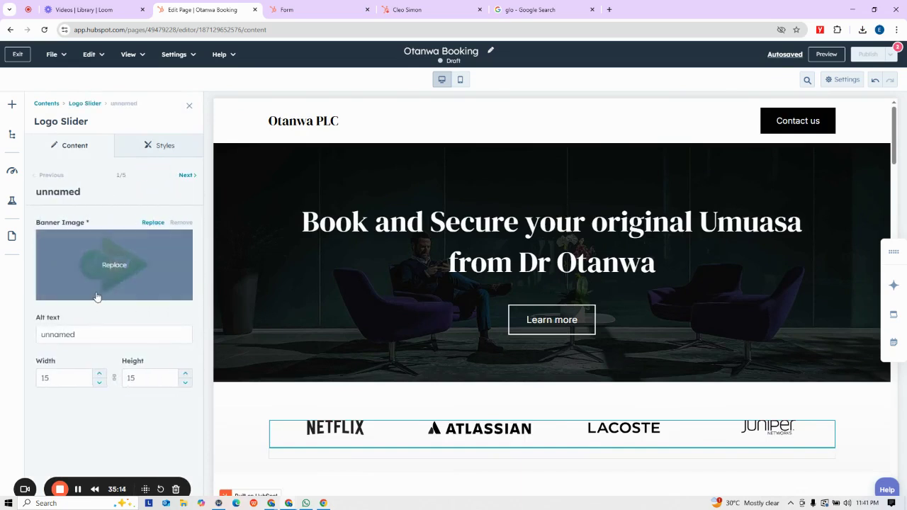
{"action": "double_click", "coordinate": [44, 378]}
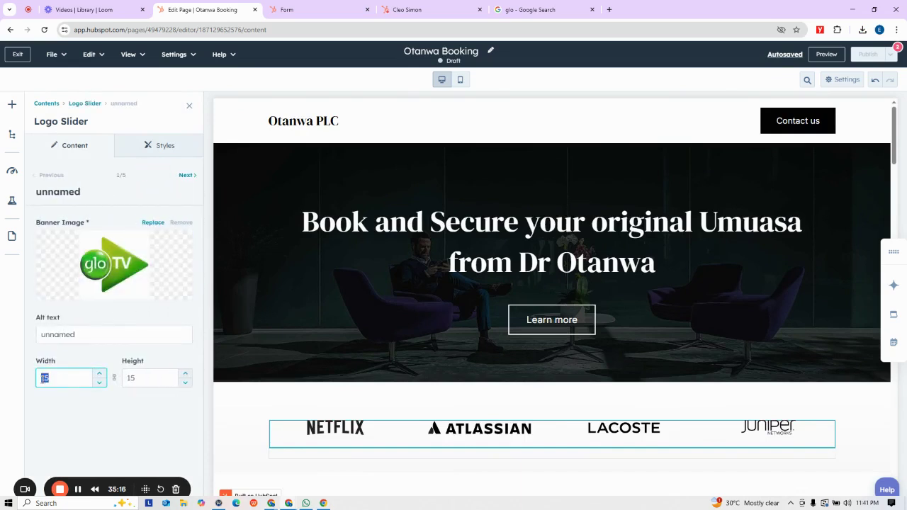
{"action": "type", "text": "20"}
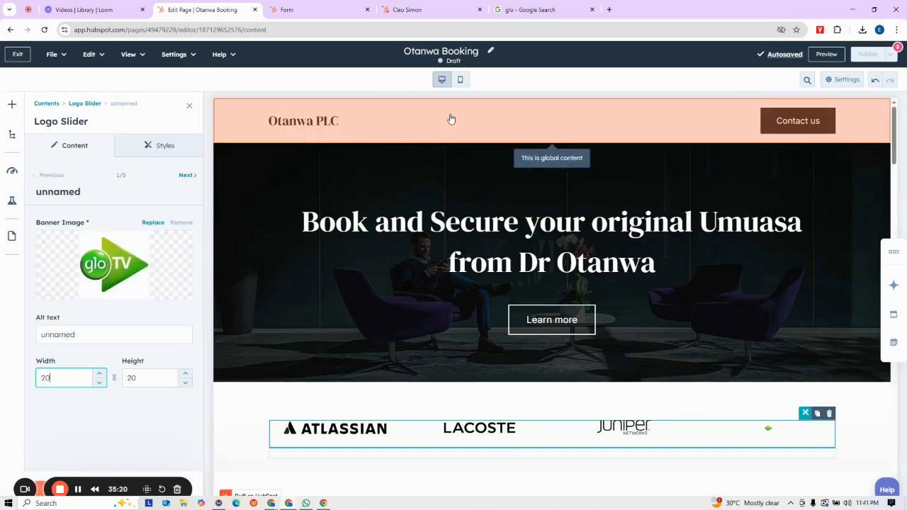
{"action": "left_click", "coordinate": [222, 425]}
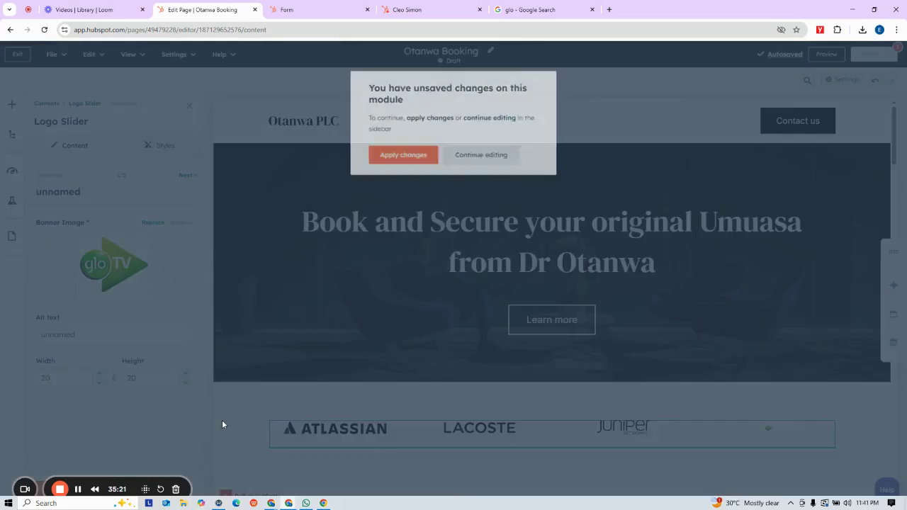
{"action": "left_click", "coordinate": [405, 156]}
Replace the Netflix logo in the logo slider with the round "logo" image from the recently updated files
{"action": "scroll", "coordinate": [371, 269], "scroll_direction": "down", "scroll_amount": 3}
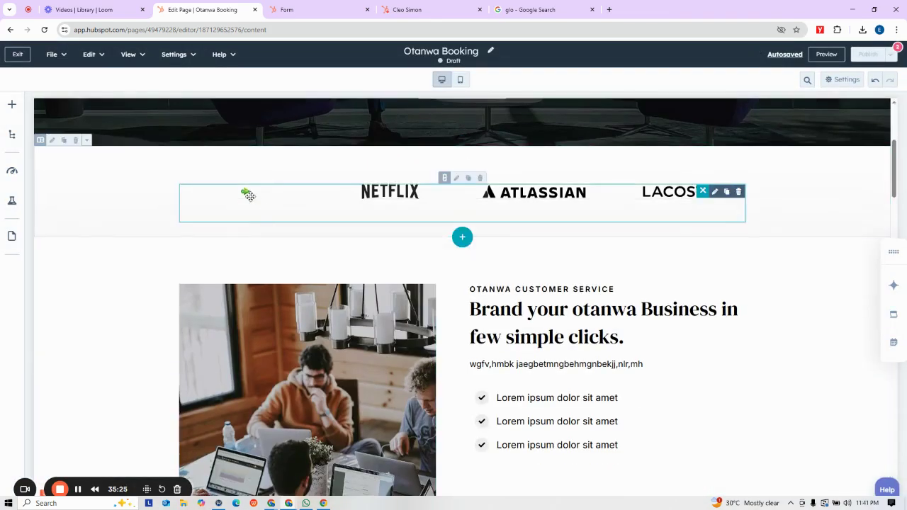
{"action": "left_click", "coordinate": [382, 193]}
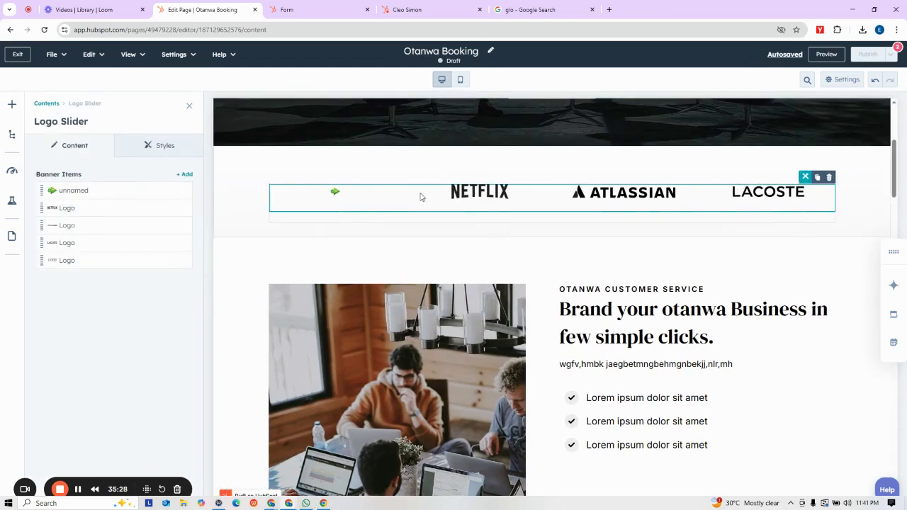
{"action": "left_click", "coordinate": [151, 209]}
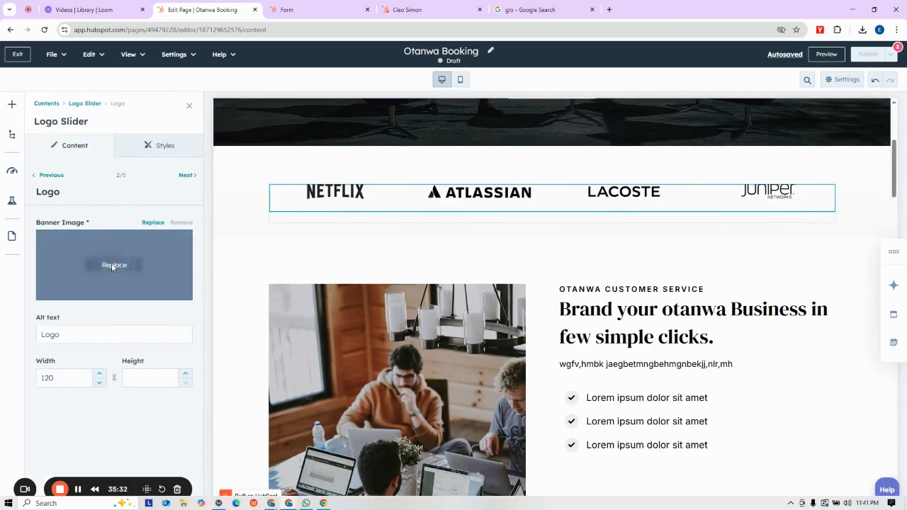
{"action": "left_click", "coordinate": [113, 265]}
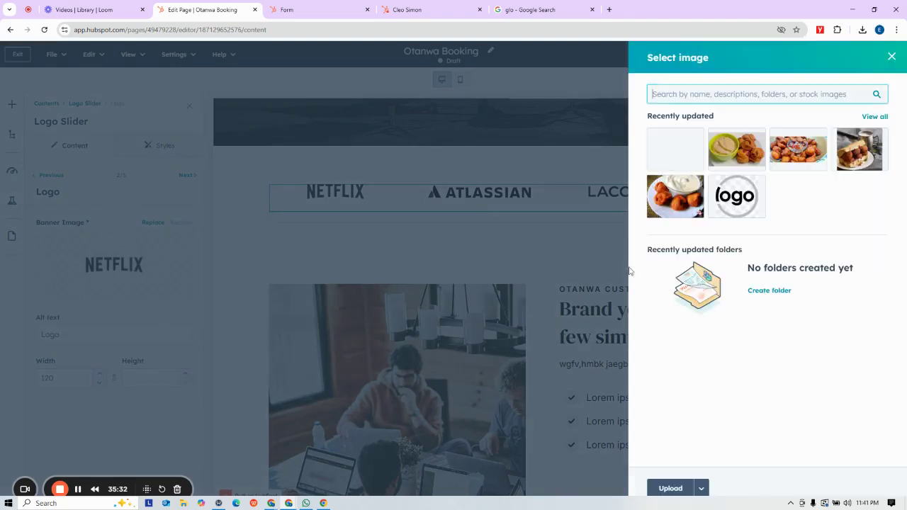
{"action": "left_click", "coordinate": [741, 197]}
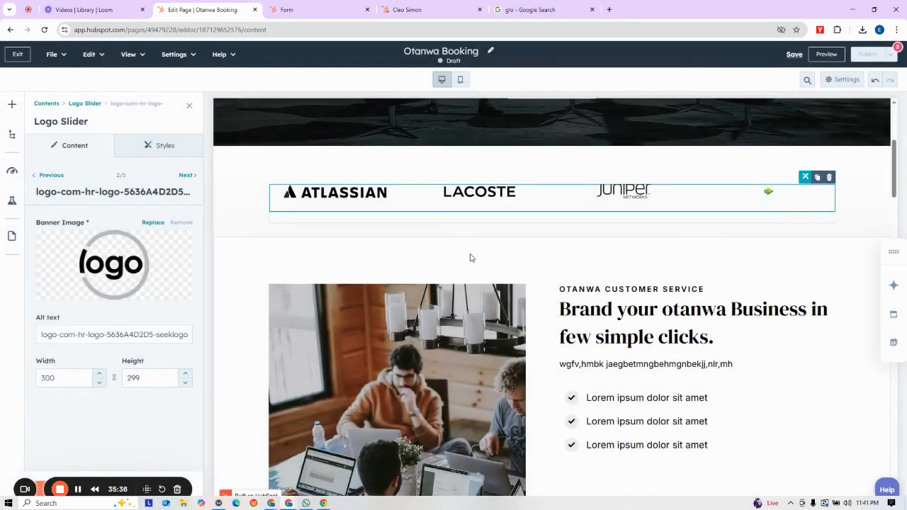
Leave the logo slider's settings and examine the page's sections from the logo slider down to the footer and back up
{"action": "left_click", "coordinate": [300, 132]}
{"action": "left_click", "coordinate": [389, 156]}
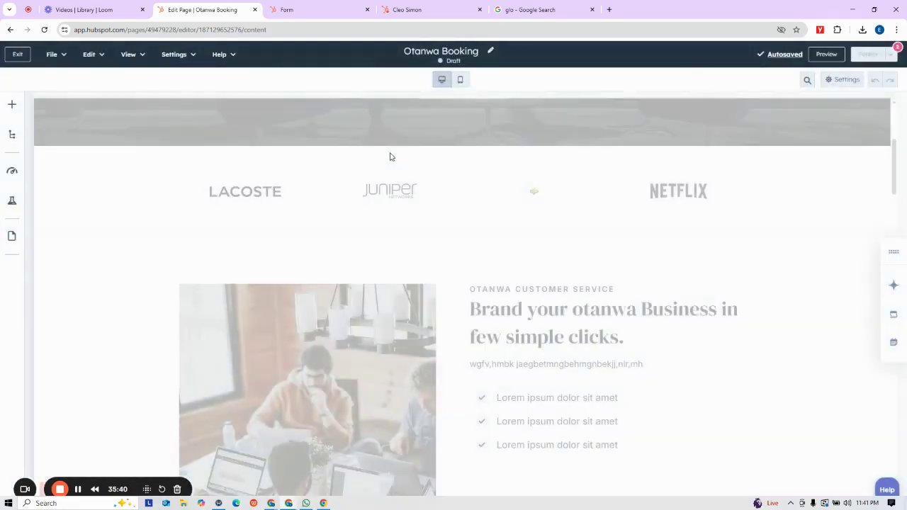
{"action": "scroll", "coordinate": [496, 291], "scroll_direction": "down", "scroll_amount": 3}
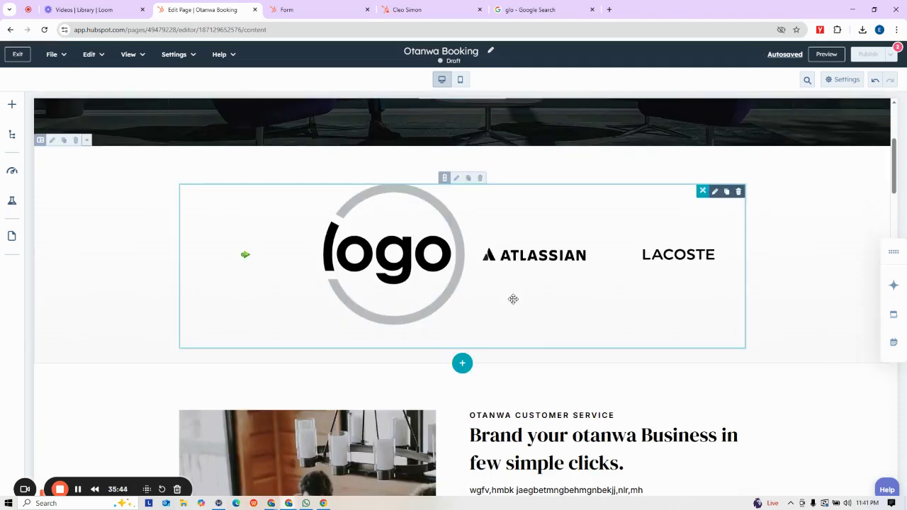
{"action": "scroll", "coordinate": [513, 299], "scroll_direction": "down", "scroll_amount": 10}
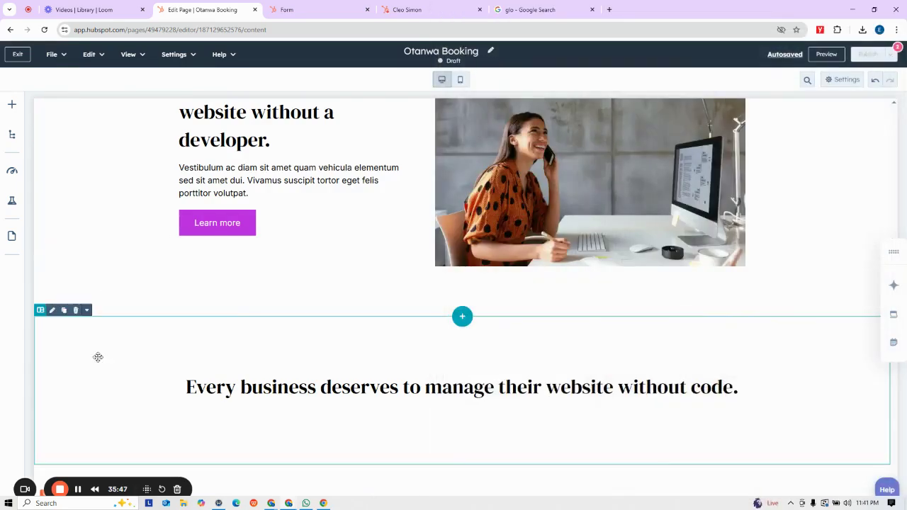
{"action": "left_click", "coordinate": [98, 332]}
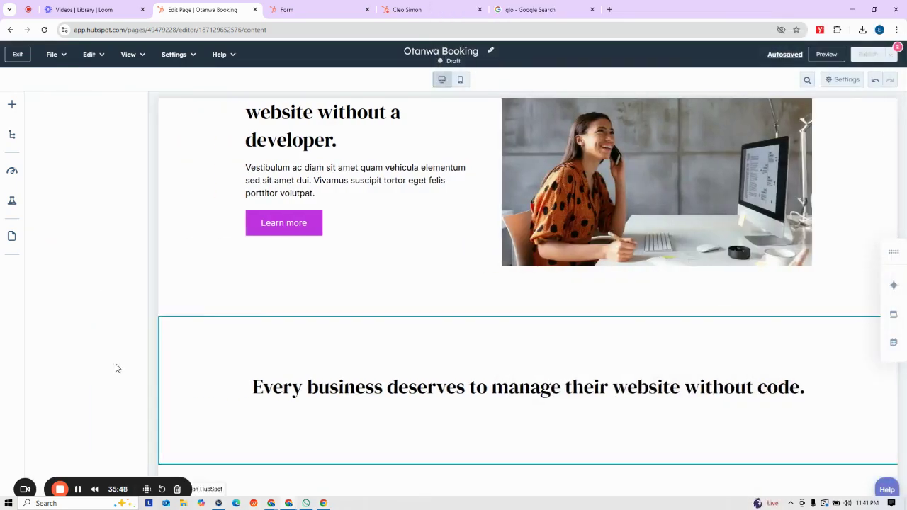
{"action": "scroll", "coordinate": [368, 293], "scroll_direction": "down", "scroll_amount": 8}
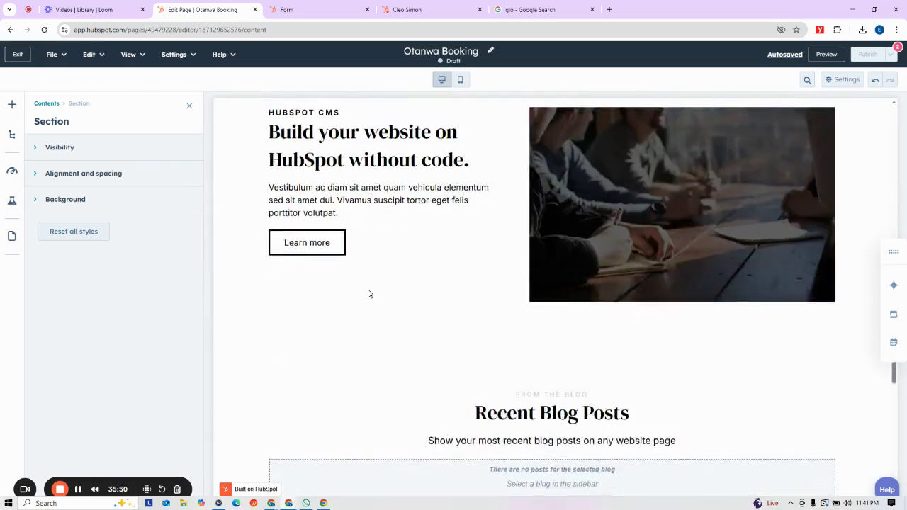
{"action": "scroll", "coordinate": [367, 294], "scroll_direction": "down", "scroll_amount": 5}
{"action": "scroll", "coordinate": [494, 336], "scroll_direction": "down", "scroll_amount": 6}
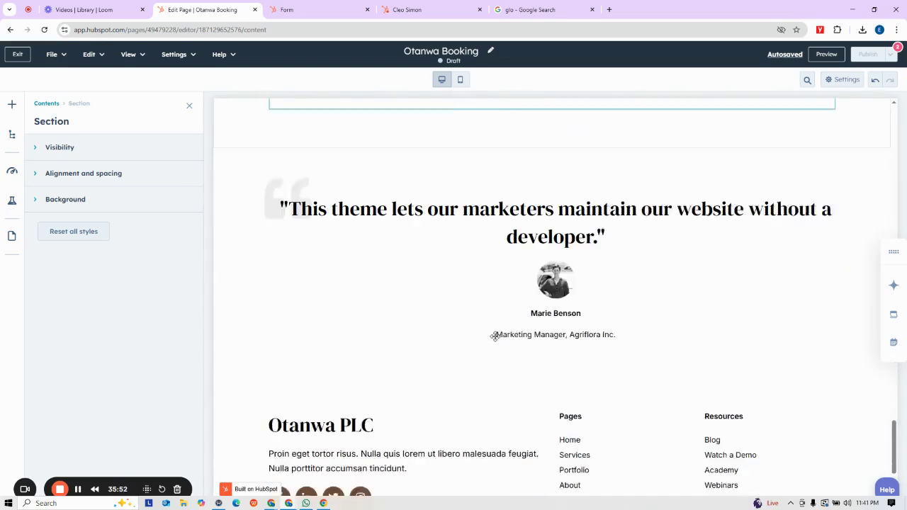
{"action": "scroll", "coordinate": [495, 336], "scroll_direction": "down", "scroll_amount": 3}
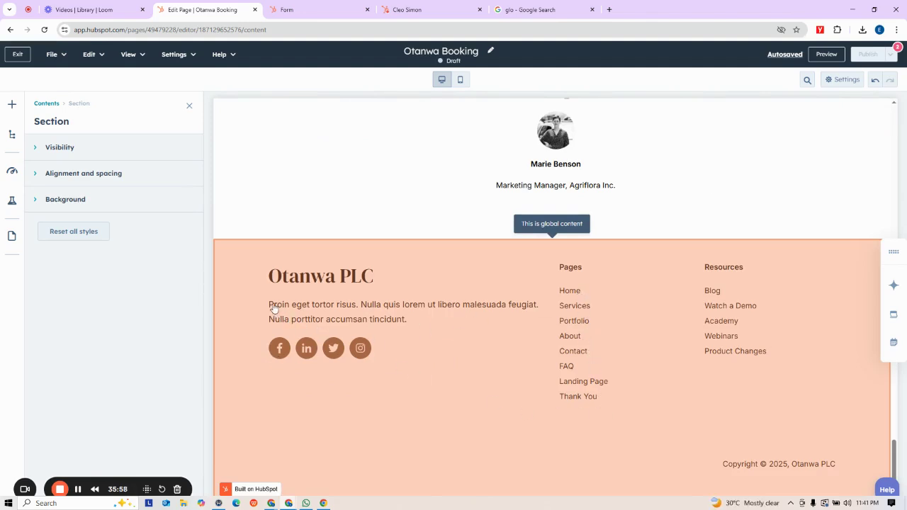
{"action": "scroll", "coordinate": [543, 312], "scroll_direction": "up", "scroll_amount": 4}
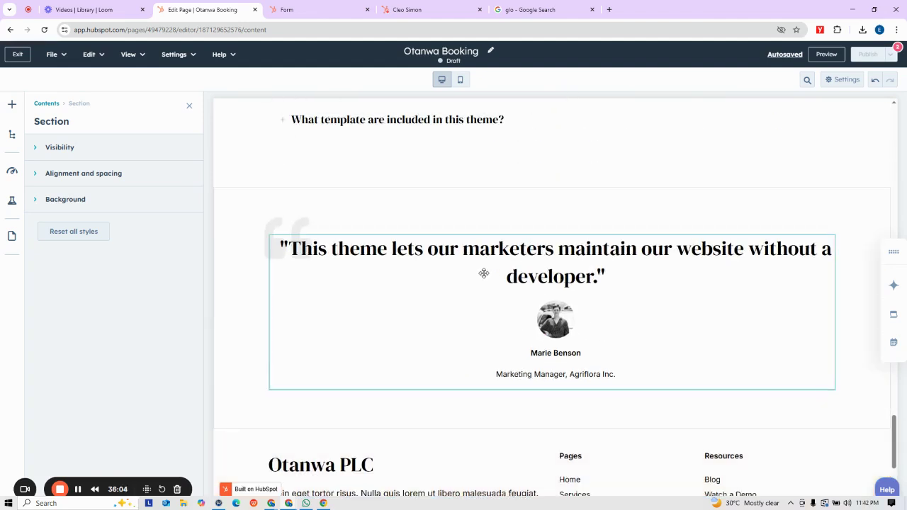
{"action": "scroll", "coordinate": [483, 273], "scroll_direction": "up", "scroll_amount": 20}
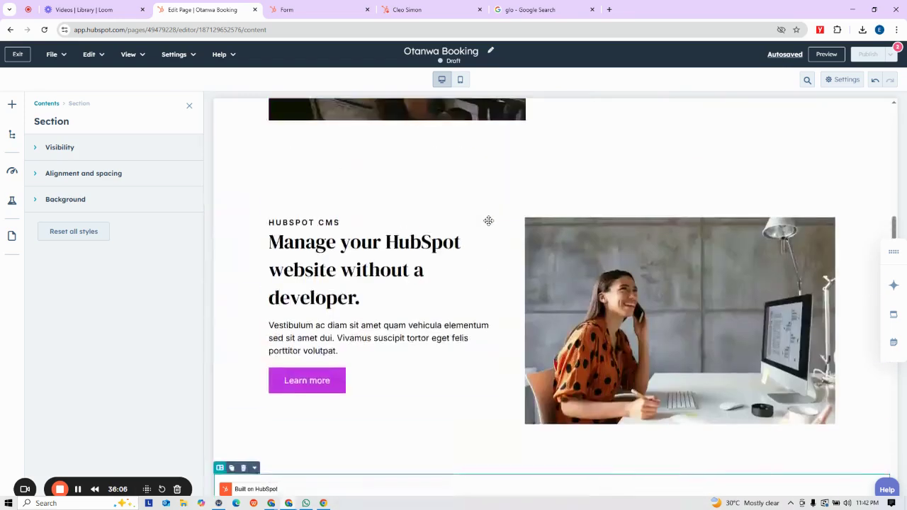
{"action": "scroll", "coordinate": [481, 217], "scroll_direction": "up", "scroll_amount": 5}
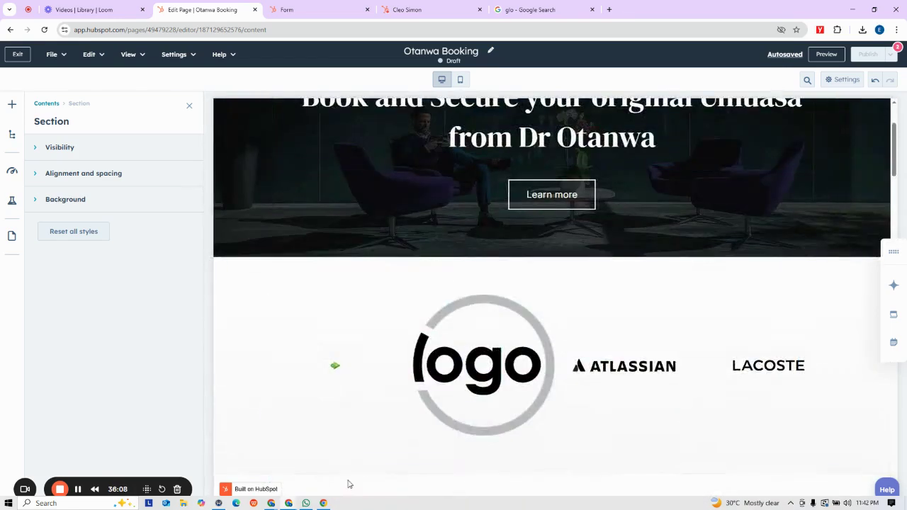
Switch to Google Meet, check the in-call messages of both meetings and open the second meeting's host controls
{"action": "mouse_move", "coordinate": [273, 504]}
{"action": "left_click", "coordinate": [166, 472]}
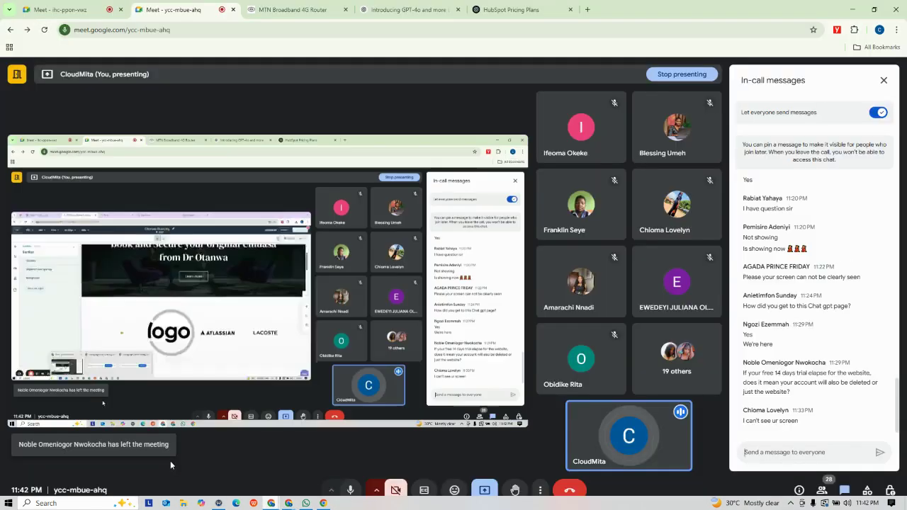
{"action": "left_click", "coordinate": [63, 10]}
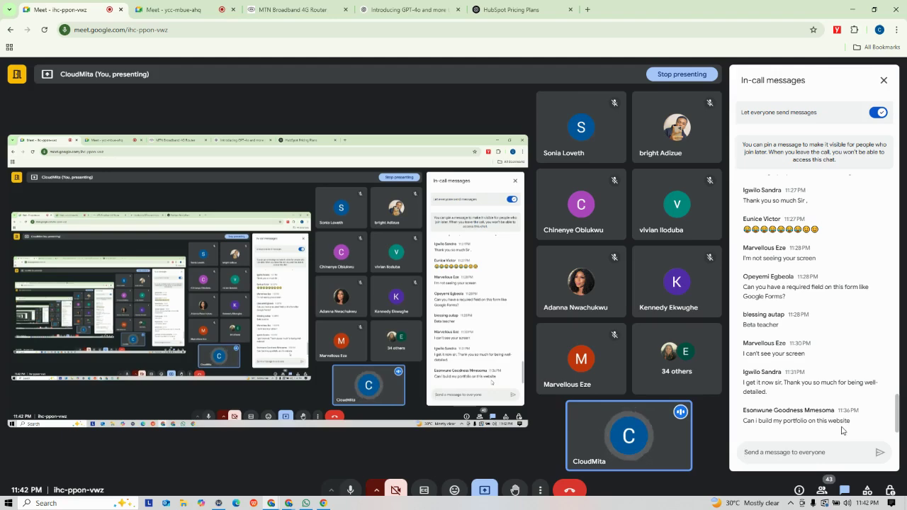
{"action": "left_click", "coordinate": [174, 10]}
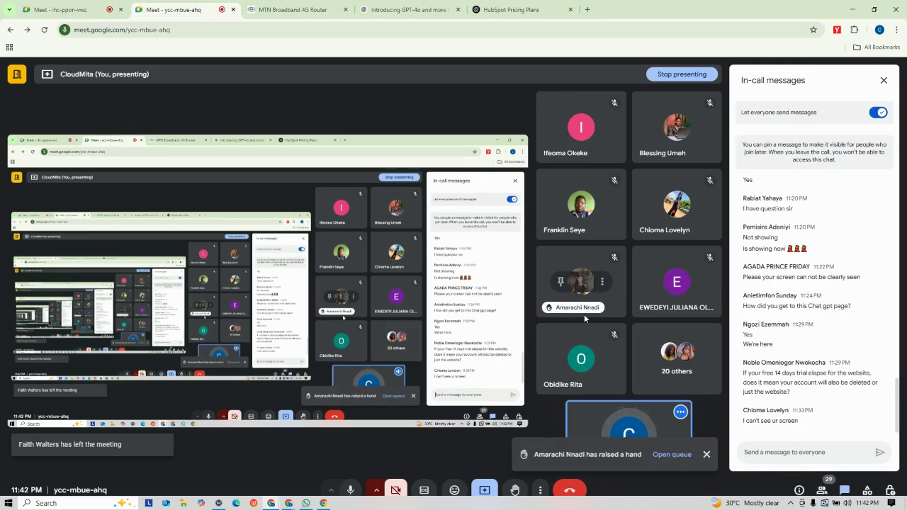
{"action": "left_click", "coordinate": [889, 489]}
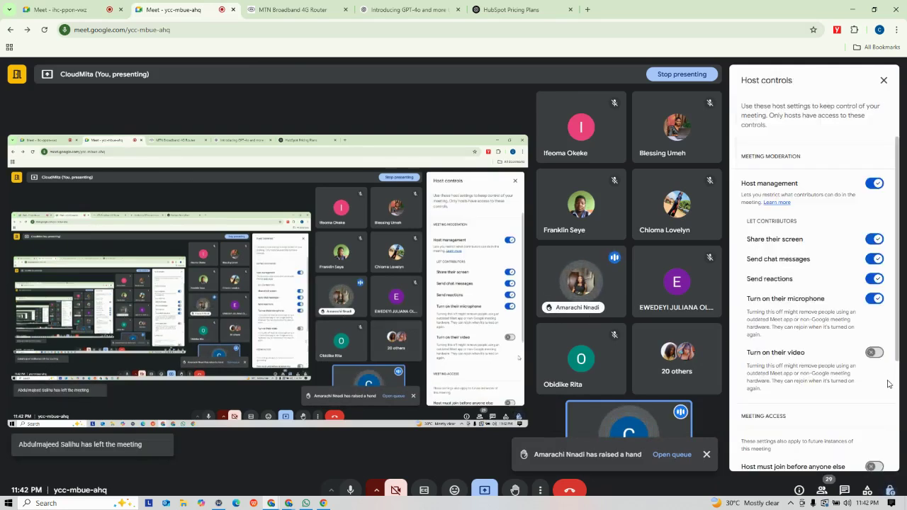
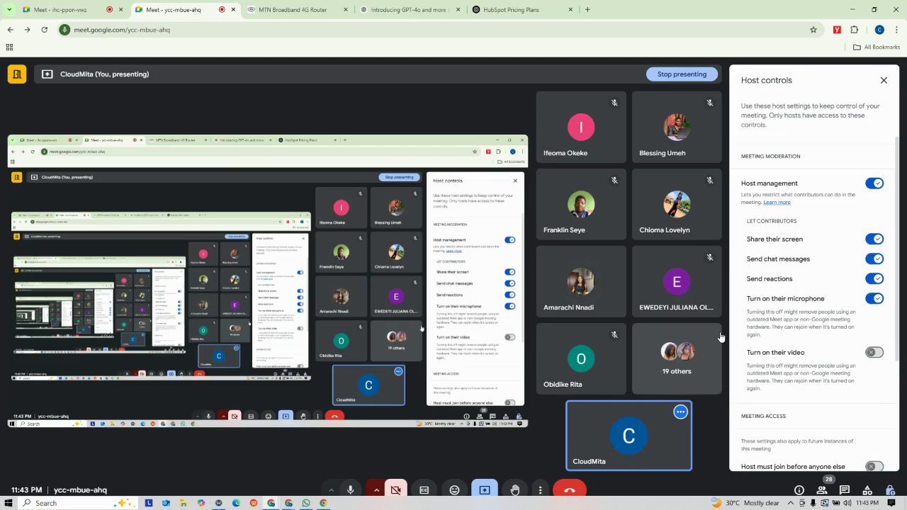
Return to the first meeting, then close and reopen its in-call messages to read the participants' latest questions
{"action": "left_click", "coordinate": [90, 6]}
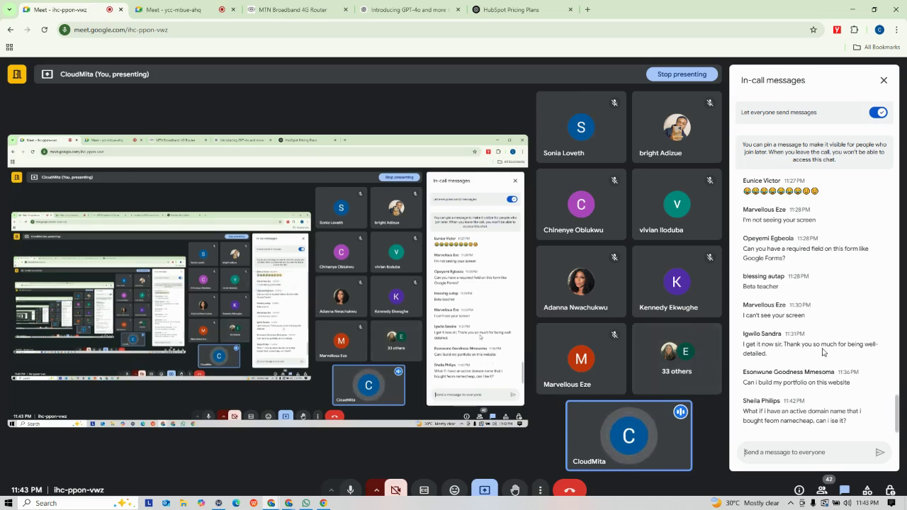
{"action": "left_click", "coordinate": [883, 81]}
{"action": "mouse_move", "coordinate": [850, 312]}
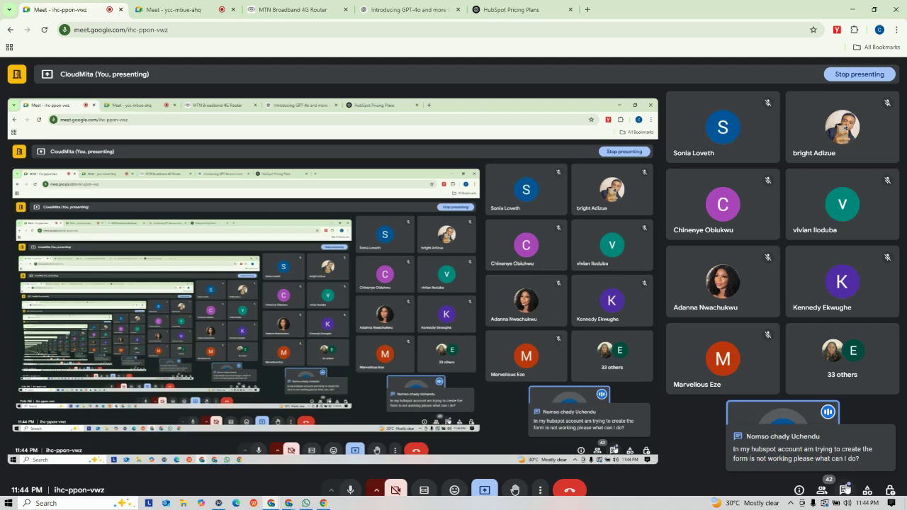
{"action": "left_click", "coordinate": [846, 489]}
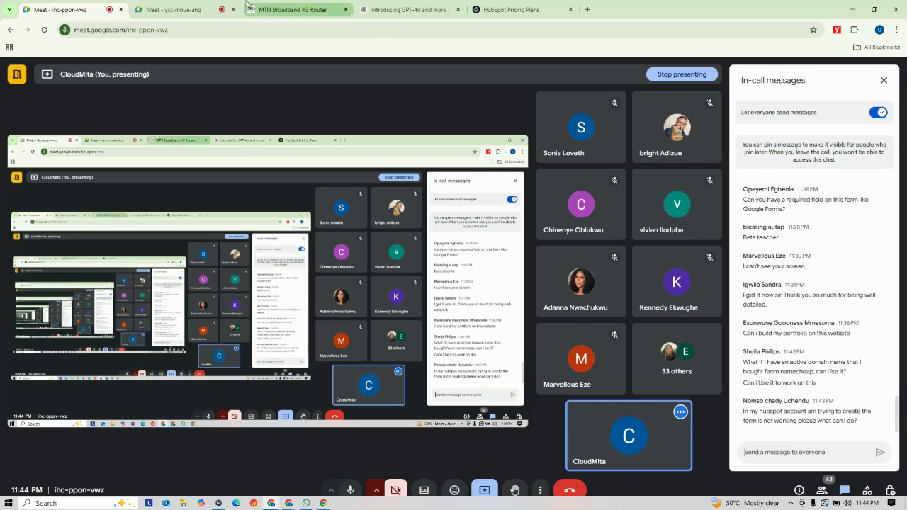
Show the in-call messages in the second meeting and return to the first meeting's chat
{"action": "left_click", "coordinate": [188, 9]}
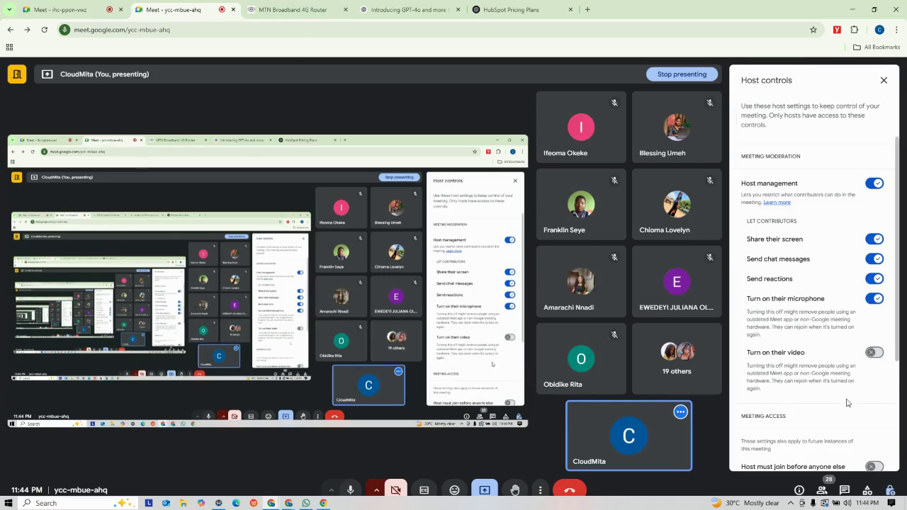
{"action": "left_click", "coordinate": [844, 489]}
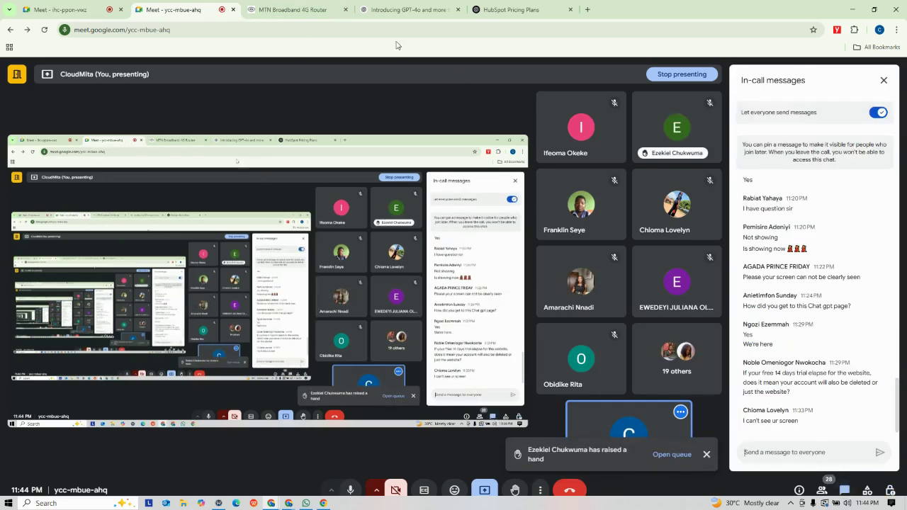
{"action": "left_click", "coordinate": [81, 4]}
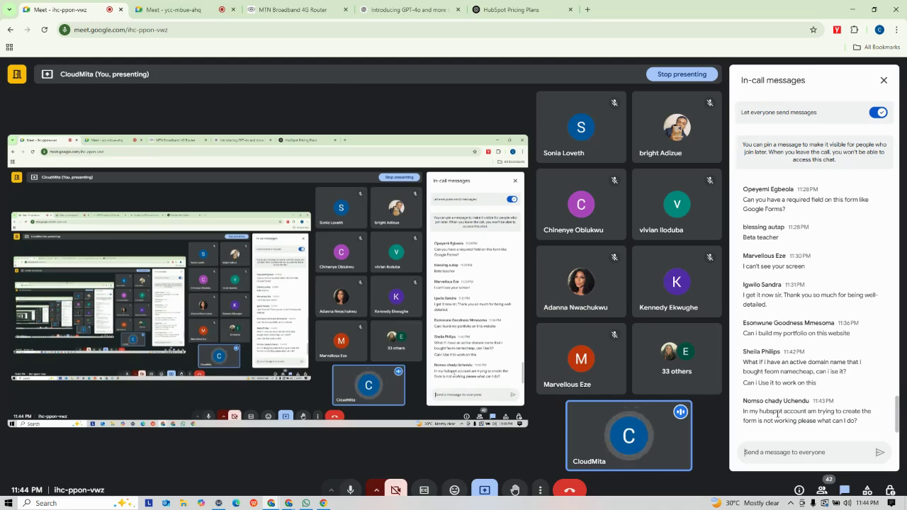
Close the in-call messages in both meetings and dismiss the raised-hand notification in the second one
{"action": "left_click", "coordinate": [174, 9]}
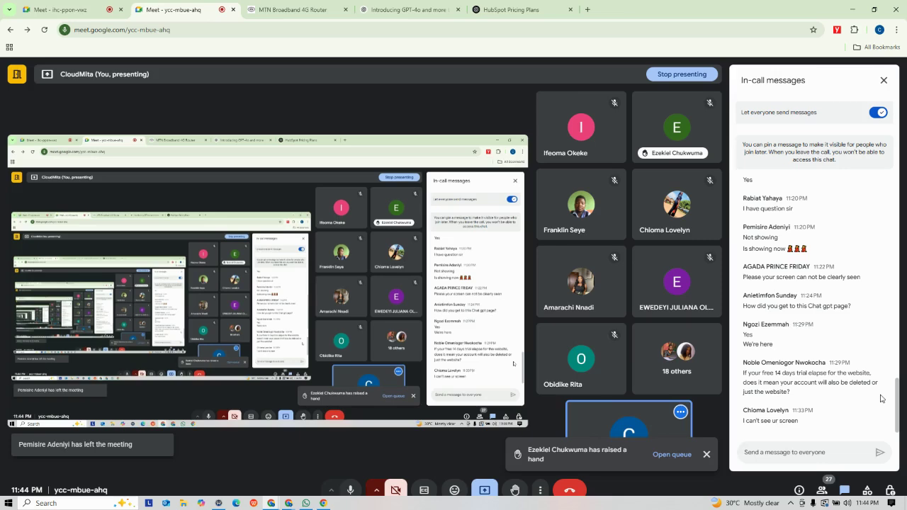
{"action": "left_click", "coordinate": [883, 81]}
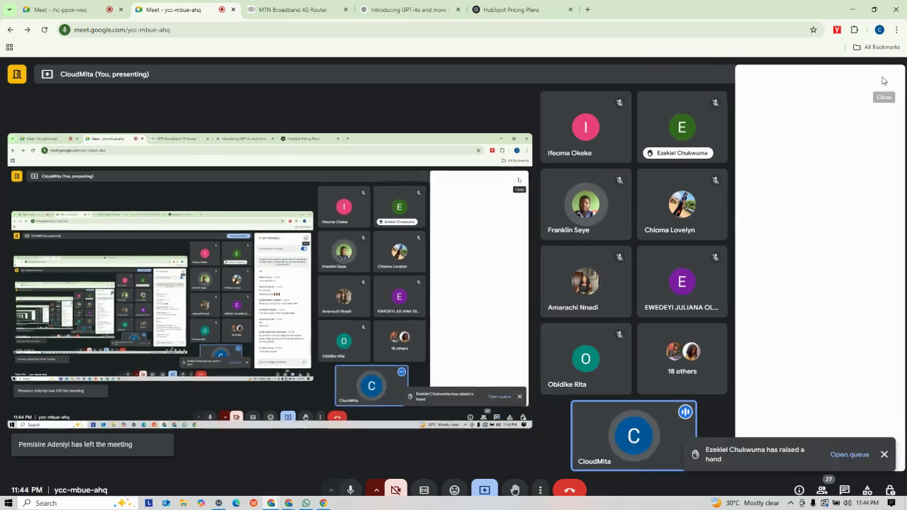
{"action": "left_click", "coordinate": [883, 456]}
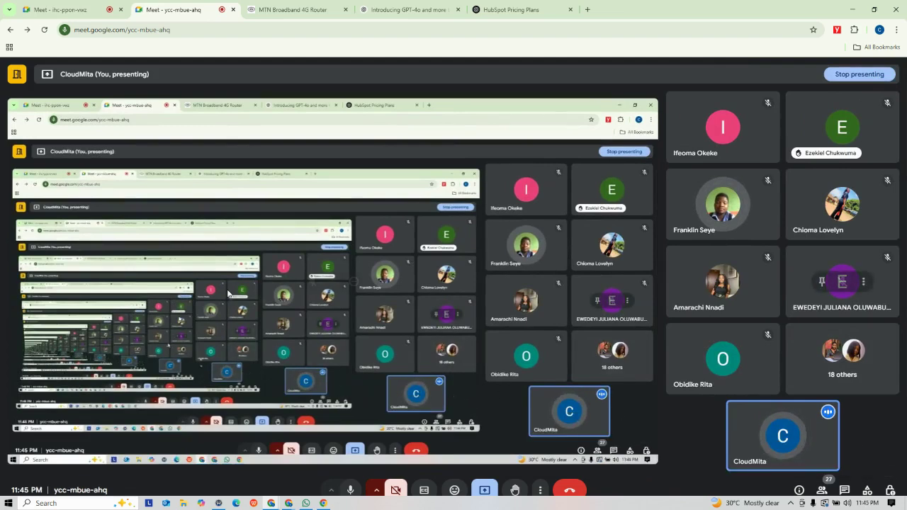
{"action": "left_click", "coordinate": [68, 7]}
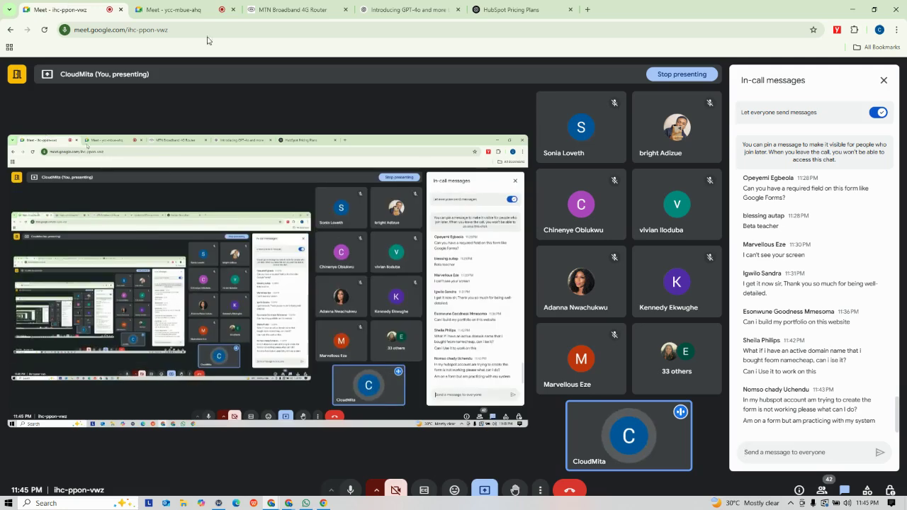
{"action": "left_click", "coordinate": [884, 80]}
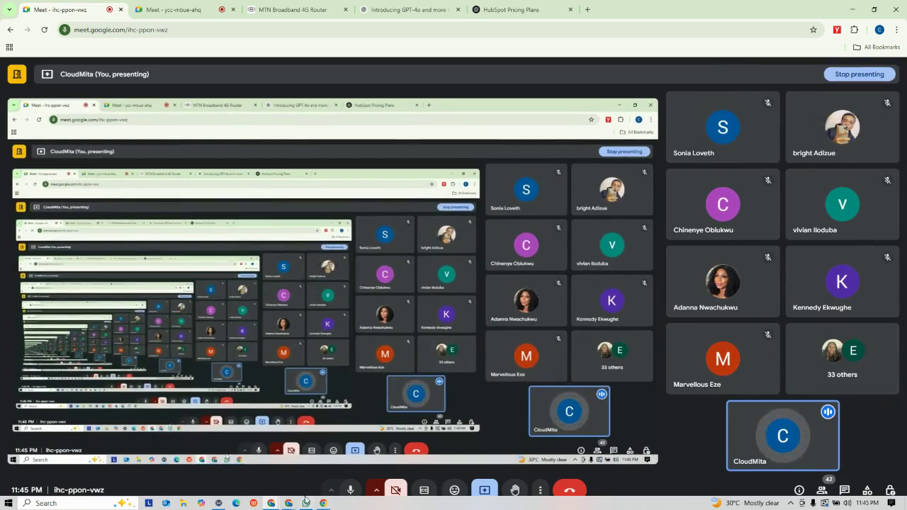
View the second meeting's list of people and raised hands, and close it
{"action": "mouse_move", "coordinate": [283, 508]}
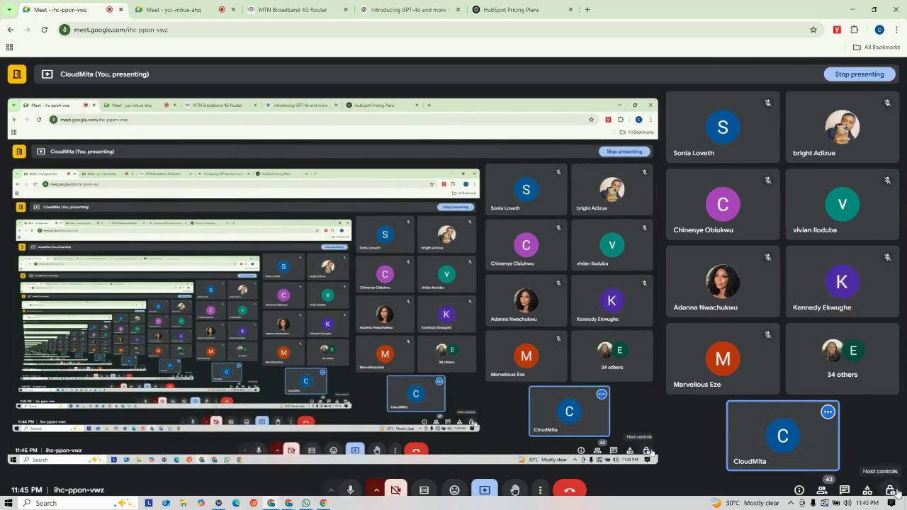
{"action": "left_click", "coordinate": [223, 4]}
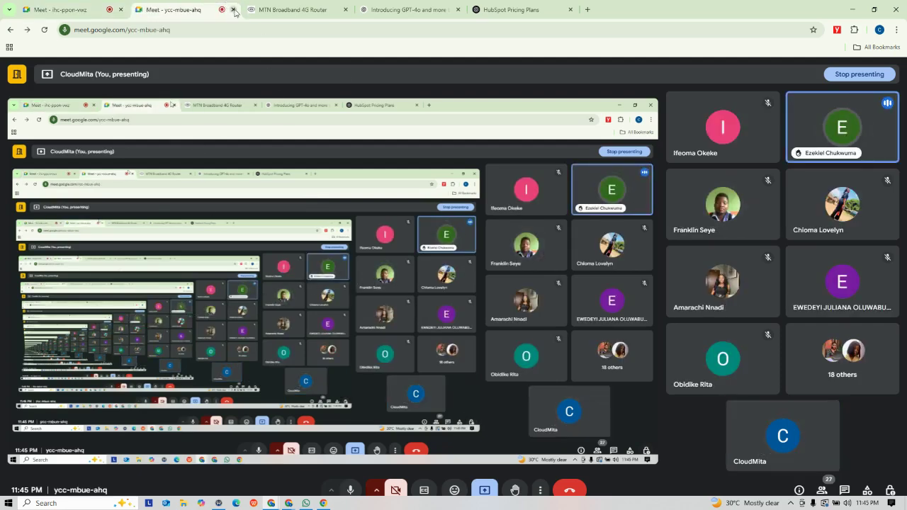
{"action": "left_click", "coordinate": [820, 491]}
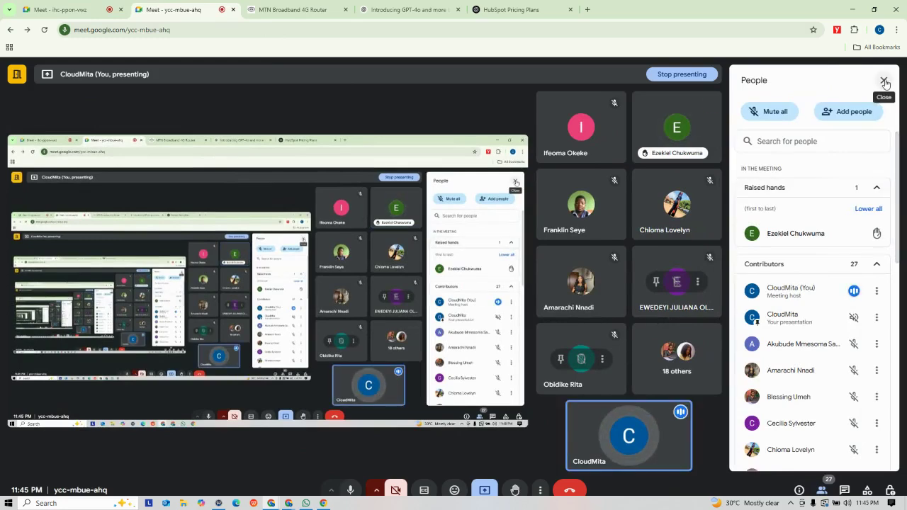
{"action": "left_click", "coordinate": [883, 81]}
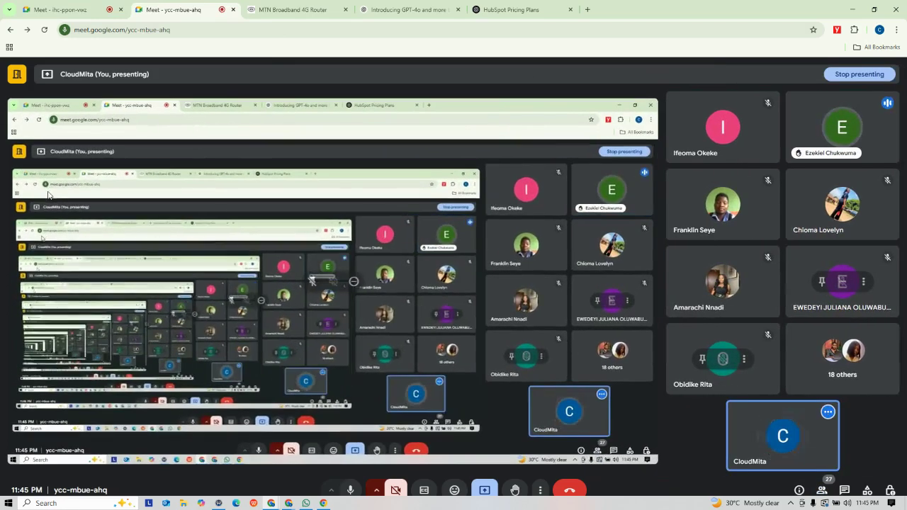
Switch to WhatsApp, return to the full chat list and read the latest messages in the Feb/Mar 25 Acct Group 1 chat
{"action": "left_click", "coordinate": [306, 503]}
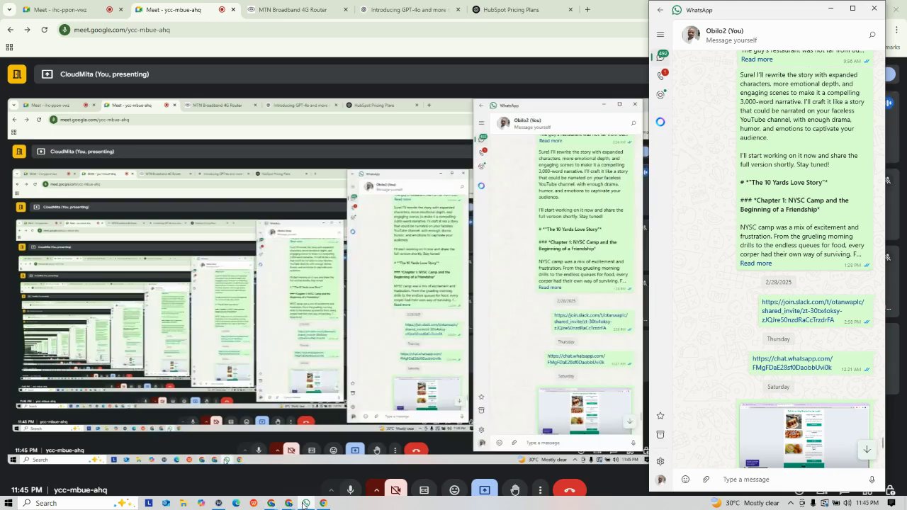
{"action": "left_click", "coordinate": [661, 12]}
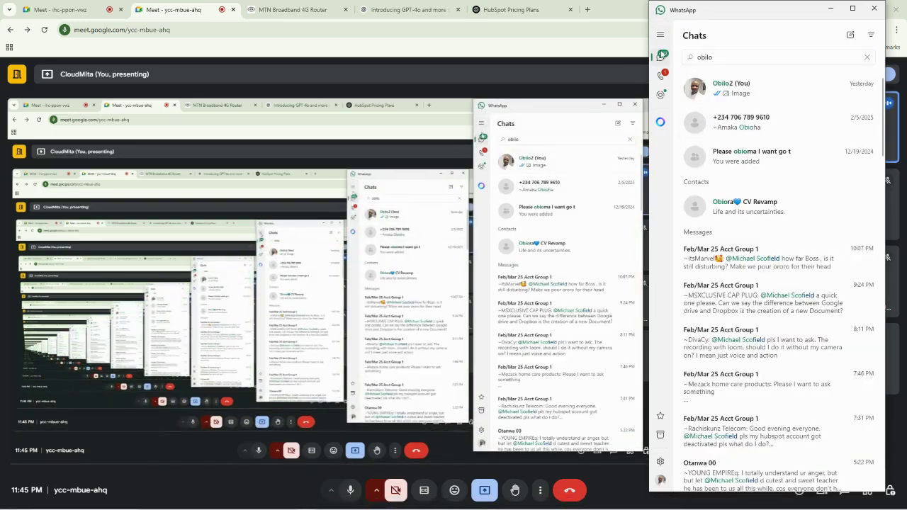
{"action": "left_click", "coordinate": [662, 54]}
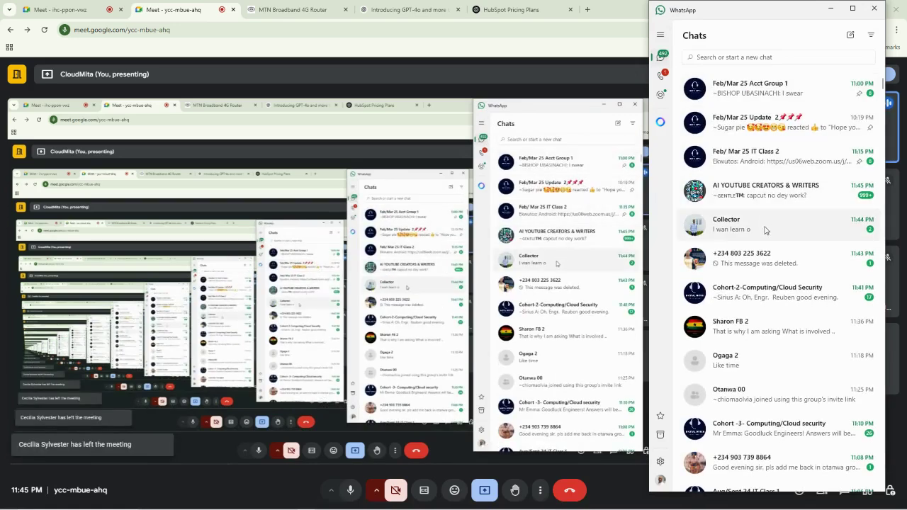
{"action": "left_click", "coordinate": [762, 87]}
{"action": "scroll", "coordinate": [830, 348], "scroll_direction": "down", "scroll_amount": 10}
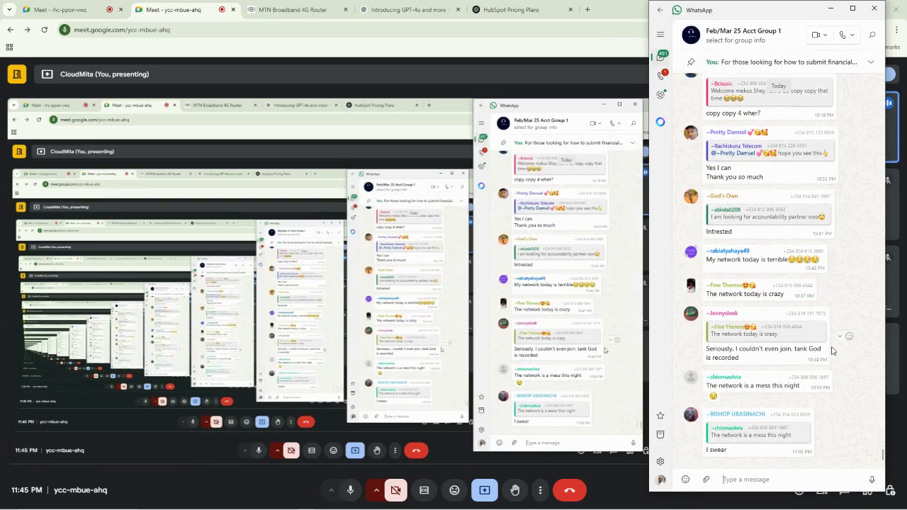
{"action": "scroll", "coordinate": [734, 208], "scroll_direction": "down", "scroll_amount": 10}
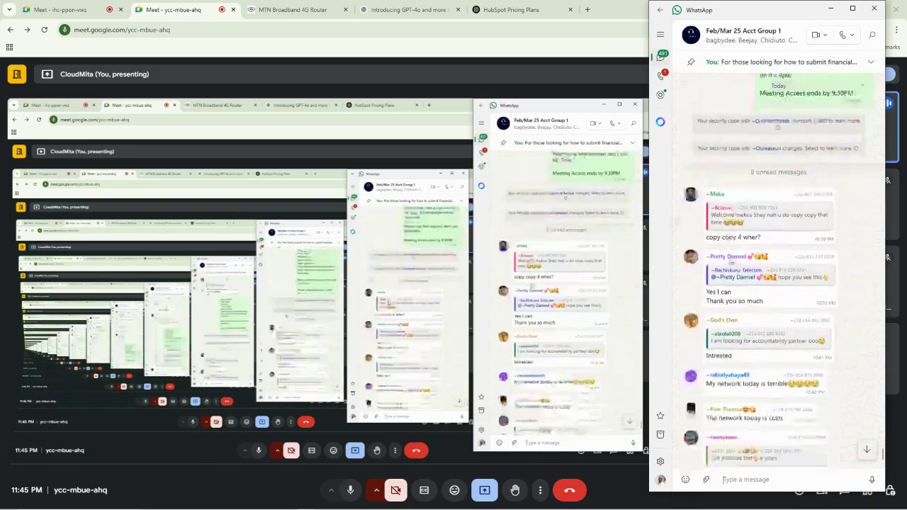
{"action": "left_click", "coordinate": [658, 13]}
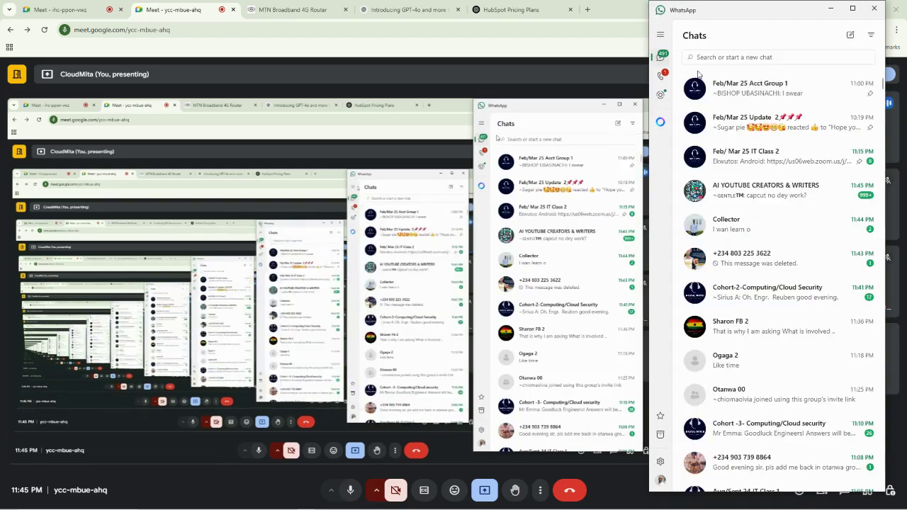
Read the unread messages in Feb/ Mar 25 IT Class 2 and two individual chats, and return to the second Google Meet call
{"action": "left_click", "coordinate": [777, 161]}
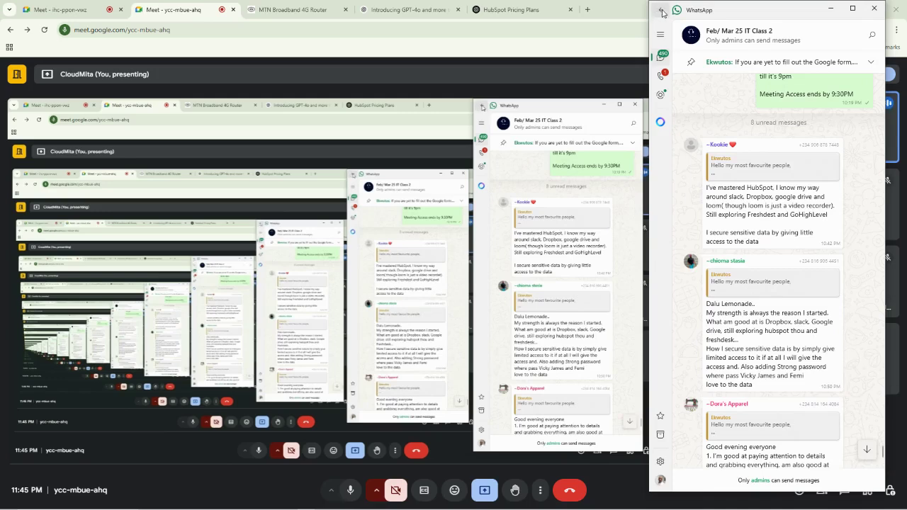
{"action": "left_click", "coordinate": [661, 12]}
{"action": "left_click", "coordinate": [773, 234]}
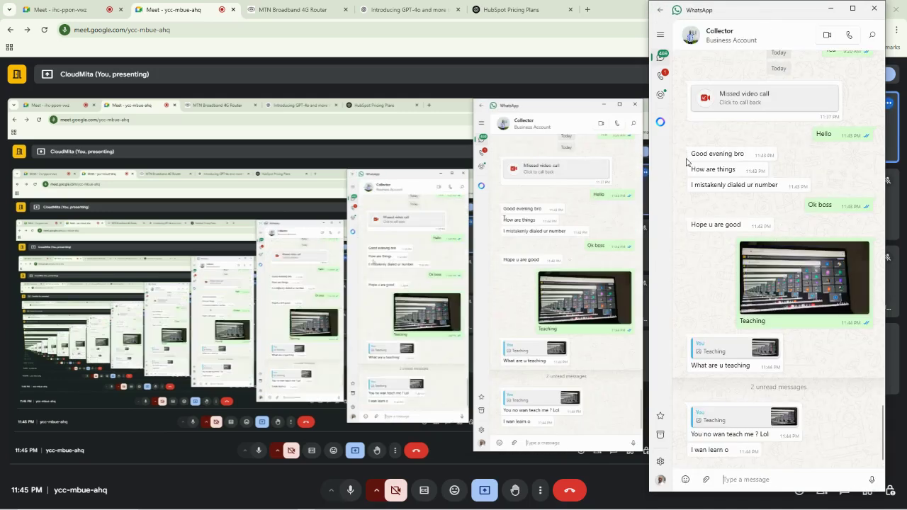
{"action": "left_click", "coordinate": [661, 12]}
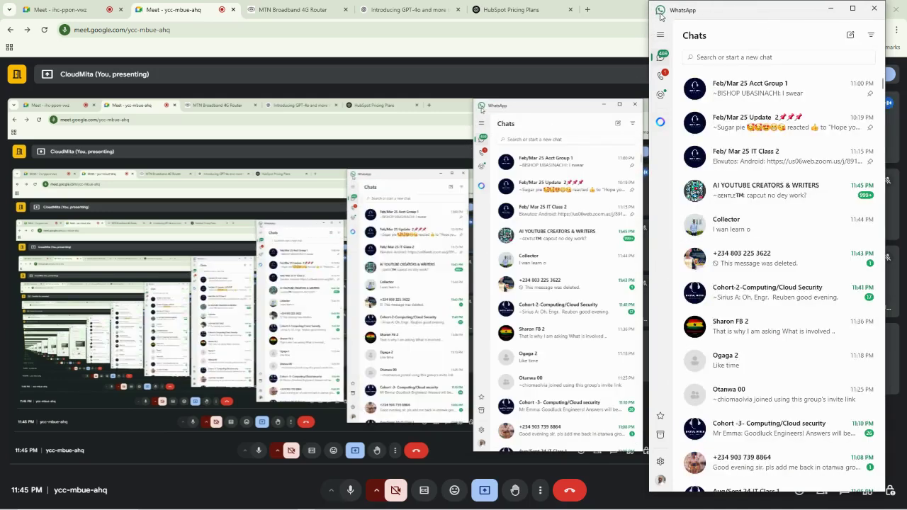
{"action": "left_click", "coordinate": [763, 260]}
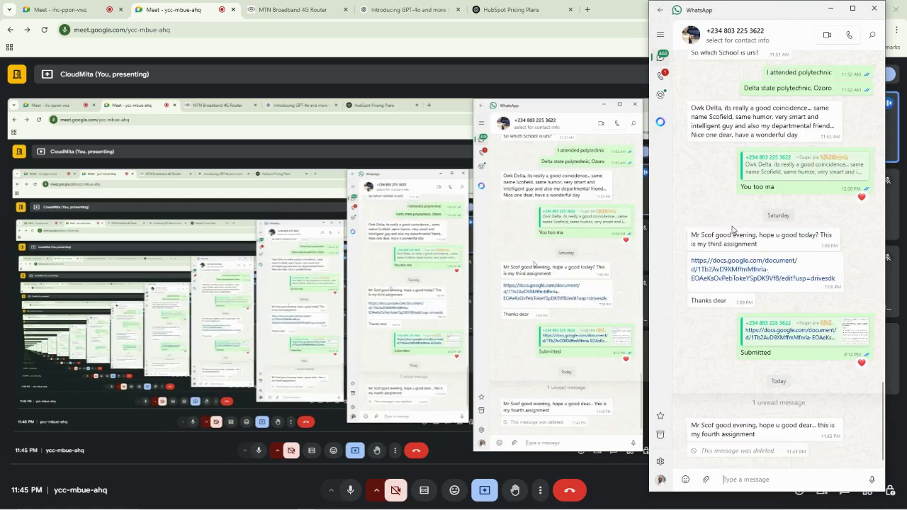
{"action": "left_click", "coordinate": [660, 10]}
{"action": "left_click", "coordinate": [533, 81]}
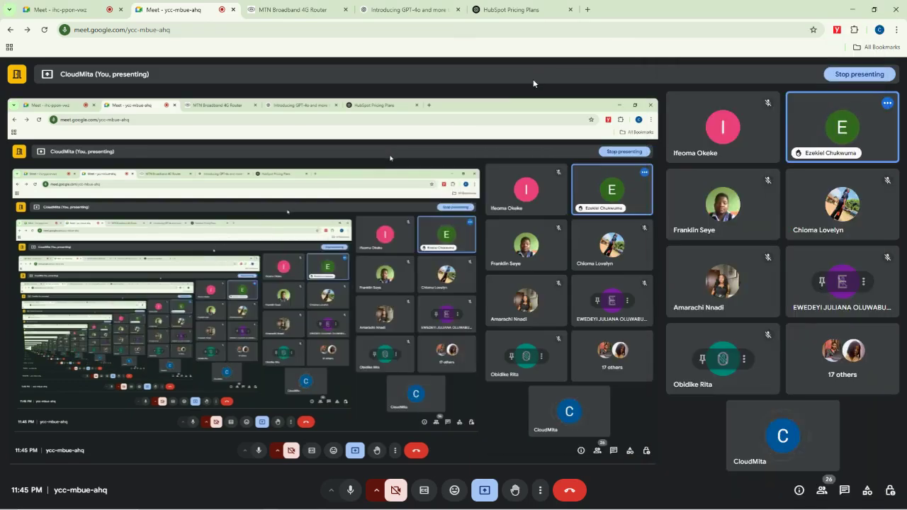
Switch to the first meeting, dismiss the raised-hand notification and open the in-call messages to read the participants' questions
{"action": "left_click", "coordinate": [85, 9]}
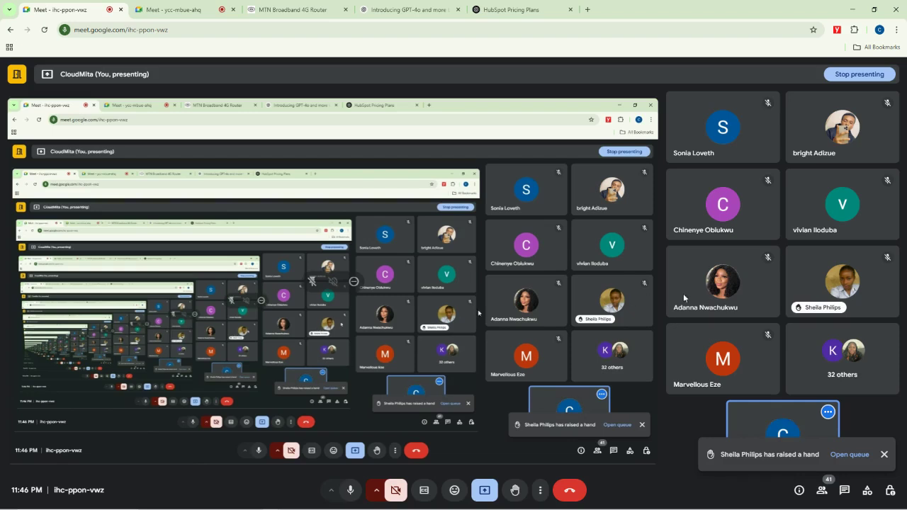
{"action": "left_click", "coordinate": [881, 455]}
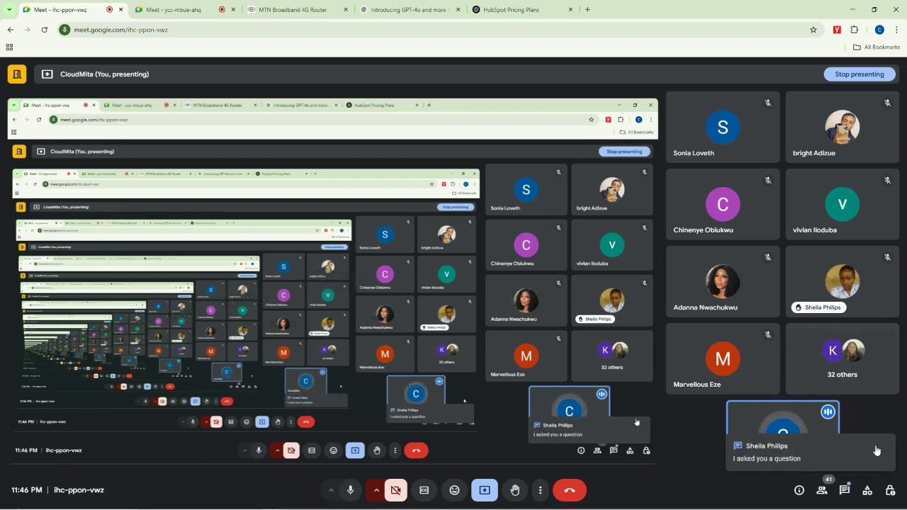
{"action": "left_click", "coordinate": [846, 491]}
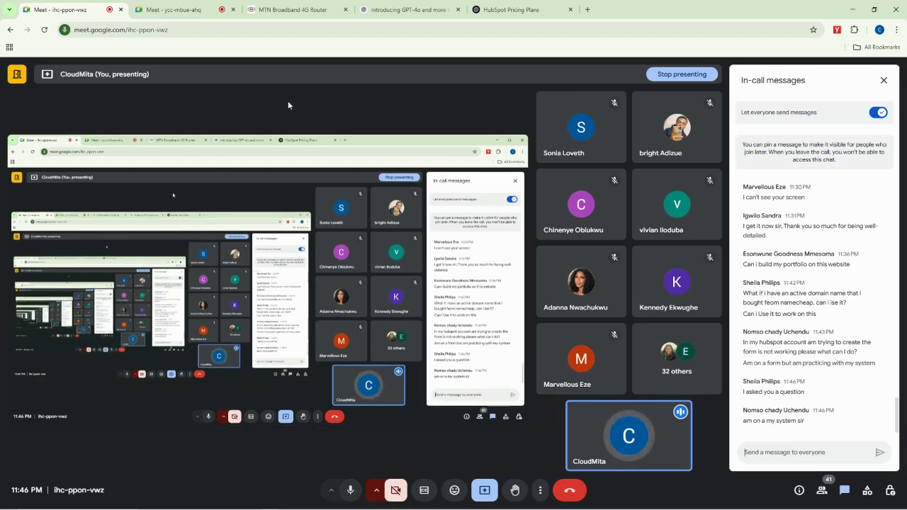
Switch to the Otanwa Booking page editor in HubSpot and highlight the "Brand your otanwa Business in few simple clicks." heading
{"action": "mouse_move", "coordinate": [312, 504]}
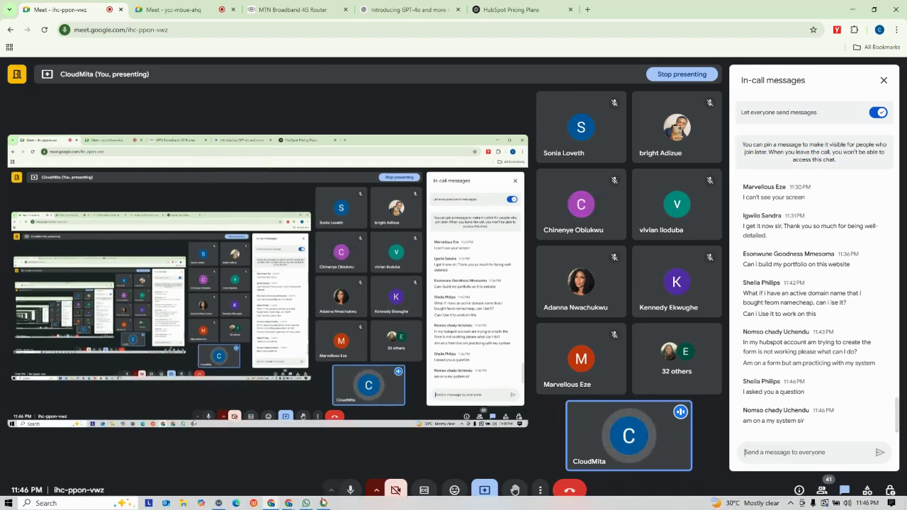
{"action": "left_click", "coordinate": [368, 453]}
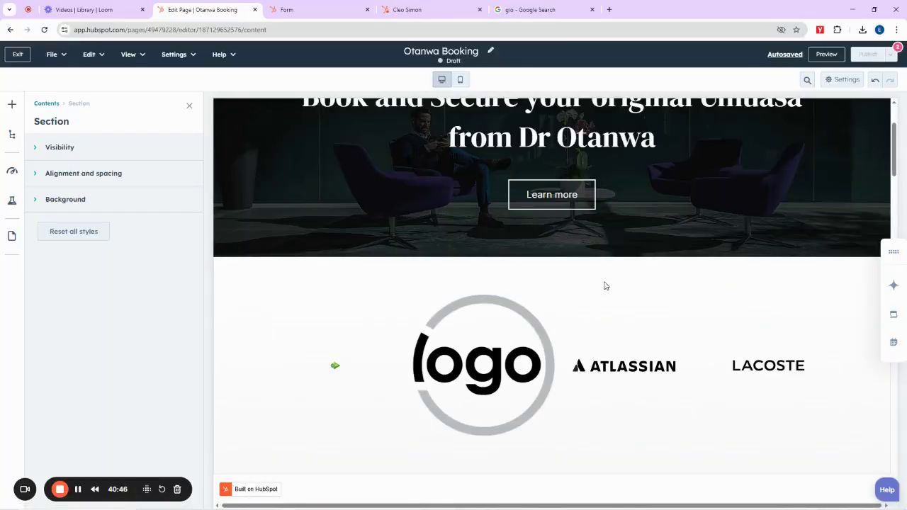
{"action": "scroll", "coordinate": [615, 277], "scroll_direction": "up", "scroll_amount": 2}
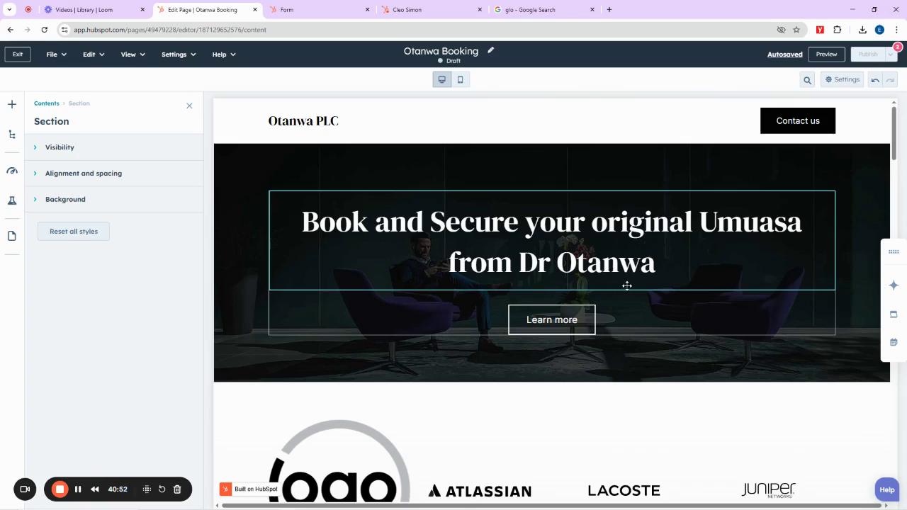
{"action": "scroll", "coordinate": [540, 301], "scroll_direction": "down", "scroll_amount": 5}
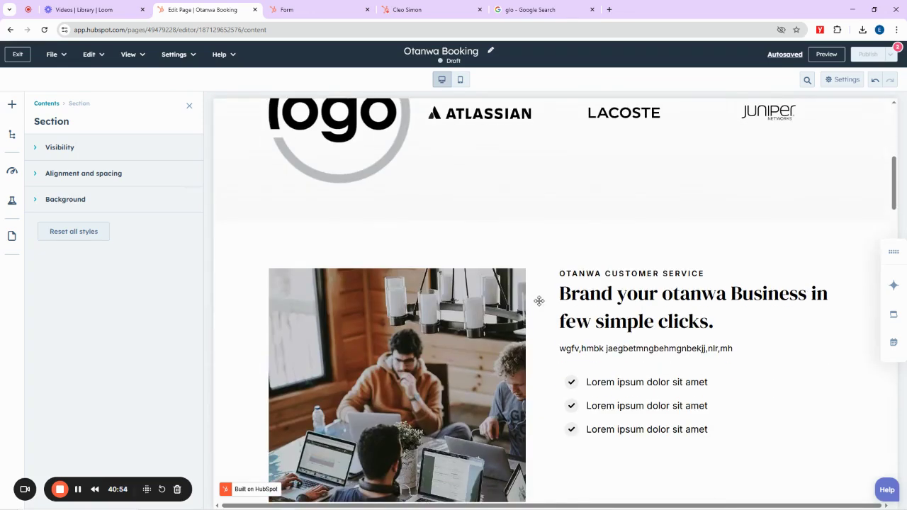
{"action": "left_click", "coordinate": [647, 316]}
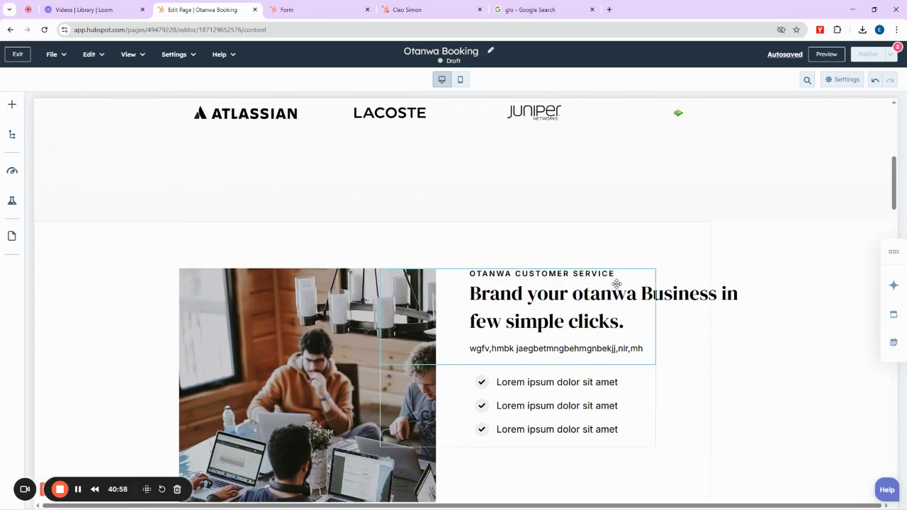
{"action": "left_click", "coordinate": [588, 293]}
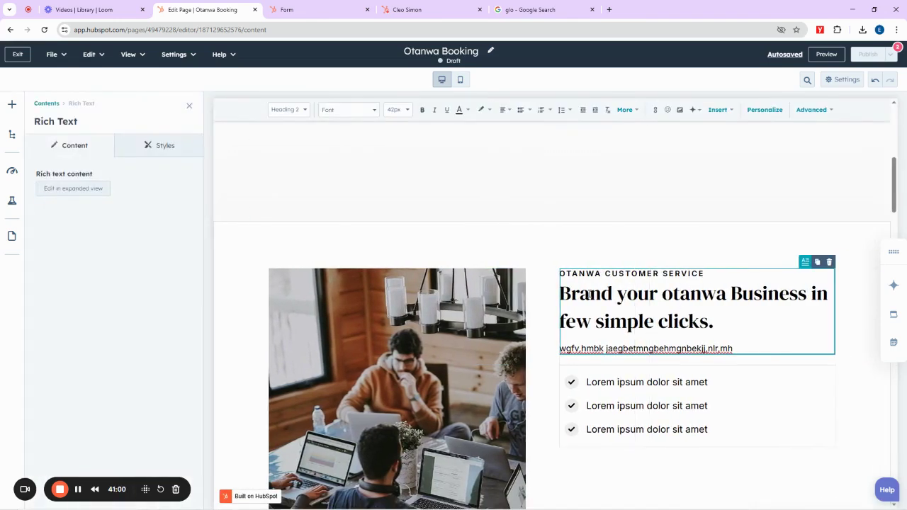
{"action": "double_click", "coordinate": [624, 321]}
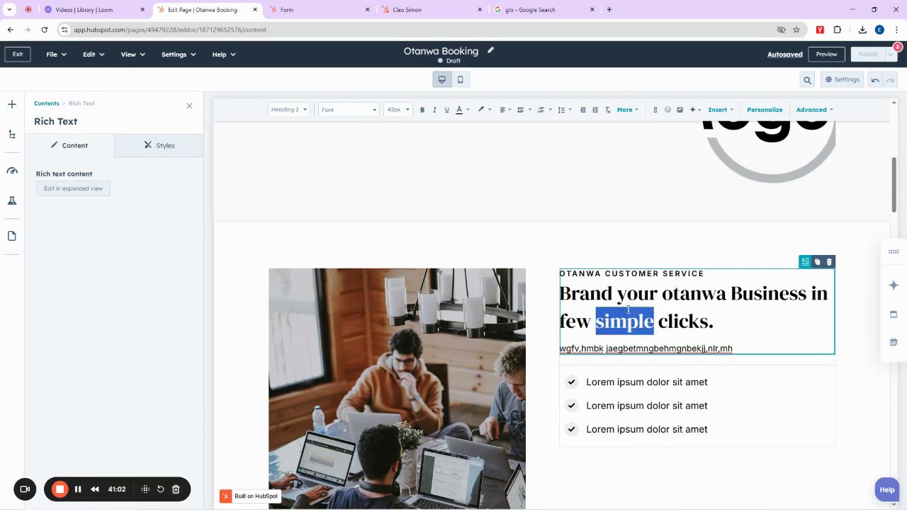
{"action": "left_click", "coordinate": [617, 298]}
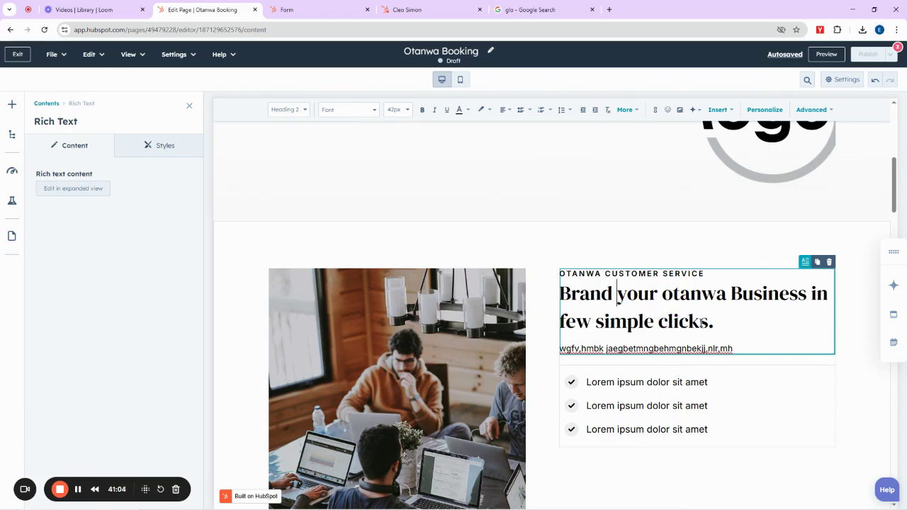
{"action": "left_click_drag", "start_coordinate": [718, 324], "coordinate": [558, 293]}
{"action": "scroll", "coordinate": [600, 226], "scroll_direction": "down", "scroll_amount": 3}
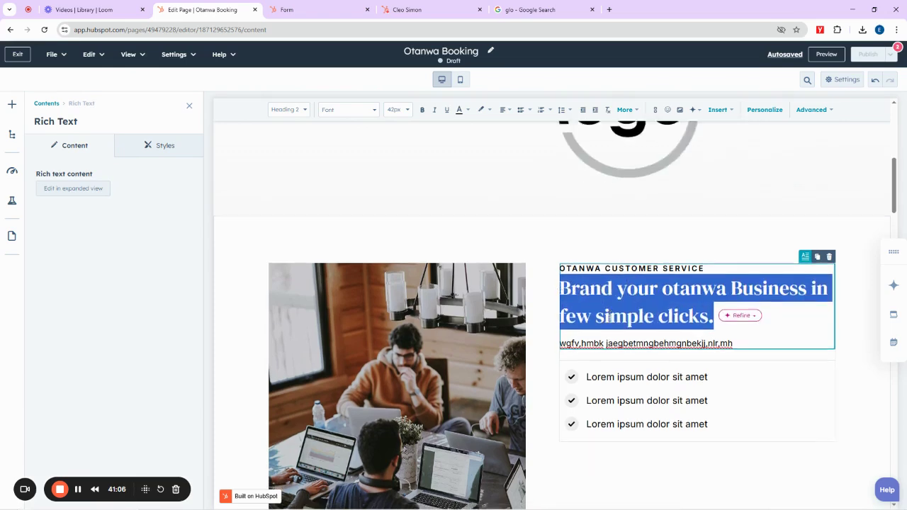
Replace the first item of the checkmark list in the Otanwa Customer Service section with "I nor dey look uche face"
{"action": "left_click", "coordinate": [600, 226]}
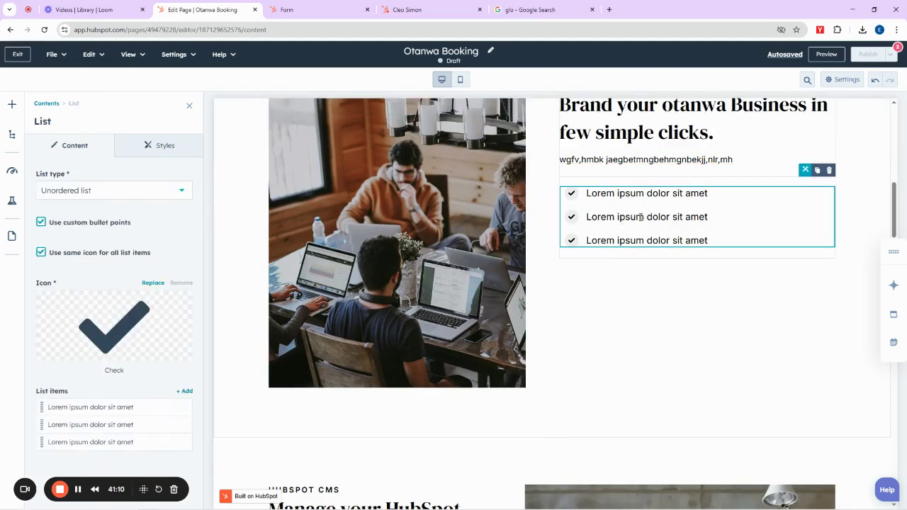
{"action": "left_click_drag", "start_coordinate": [590, 220], "coordinate": [686, 229]}
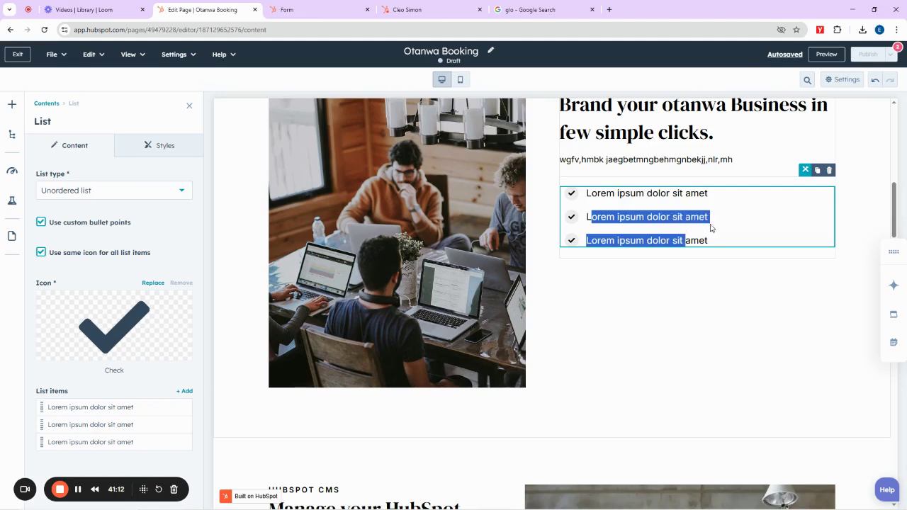
{"action": "left_click", "coordinate": [711, 225]}
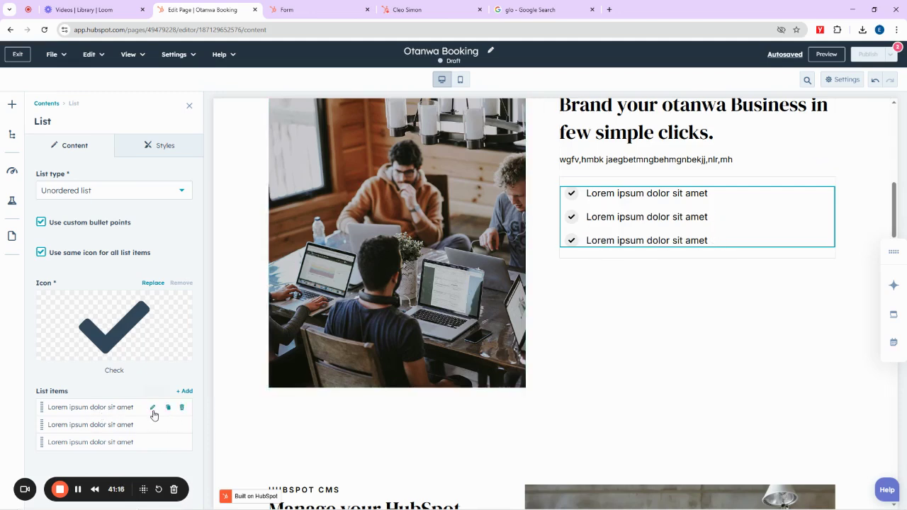
{"action": "left_click", "coordinate": [153, 410]}
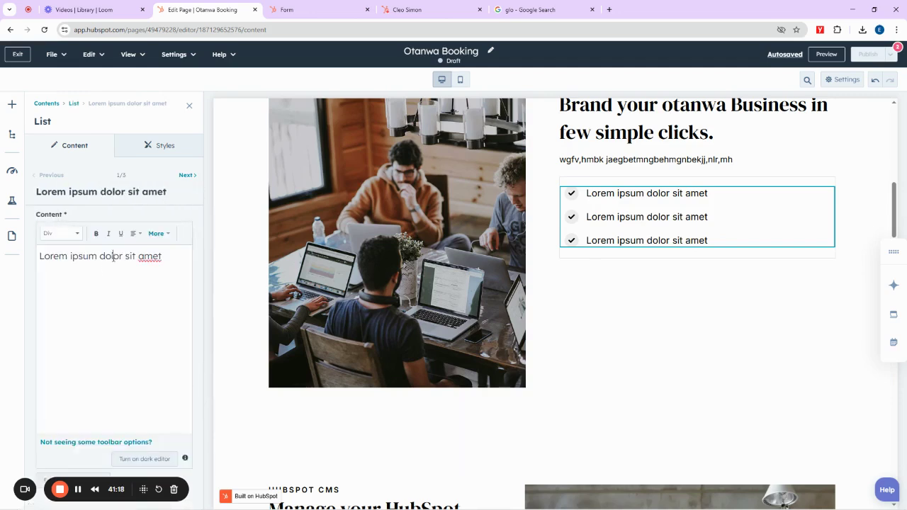
{"action": "key", "text": "ctrl+a"}
{"action": "key", "text": "BackSpace"}
{"action": "type", "text": "Ino"}
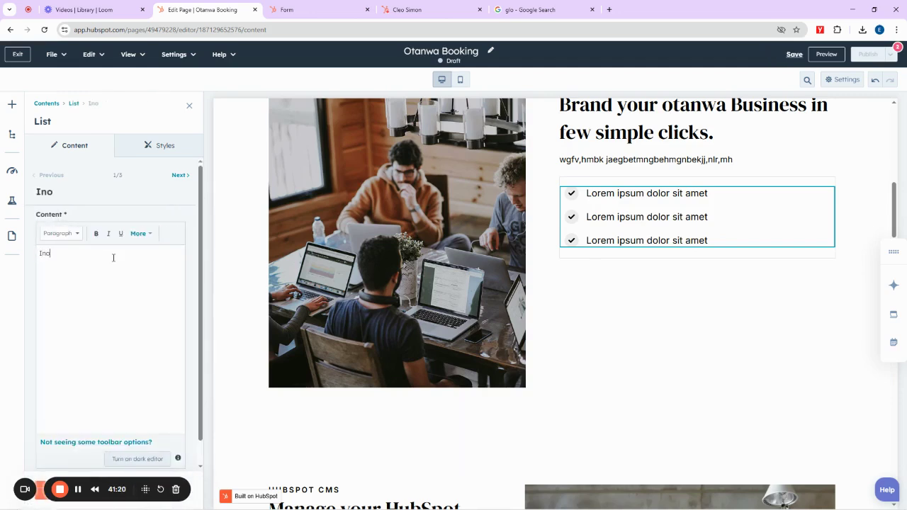
{"action": "type", "text": "r dey look uche face"}
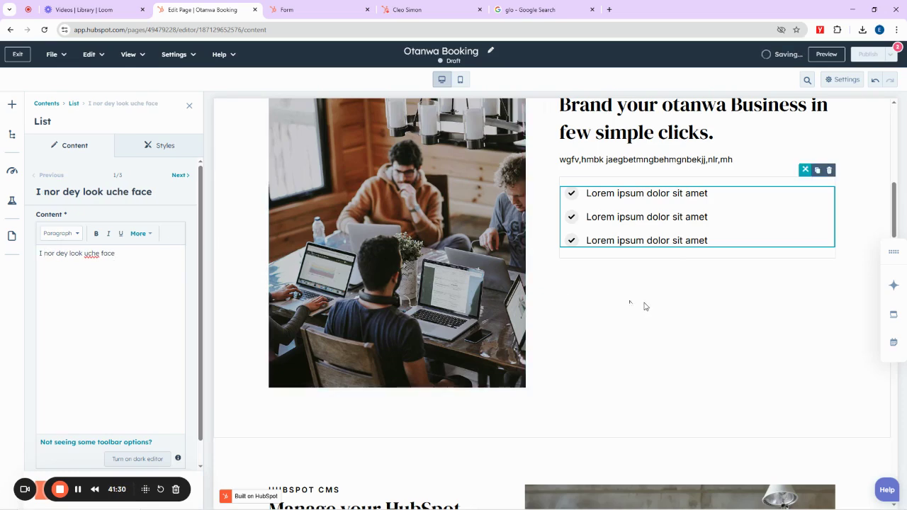
{"action": "left_click", "coordinate": [791, 140]}
{"action": "left_click", "coordinate": [399, 155]}
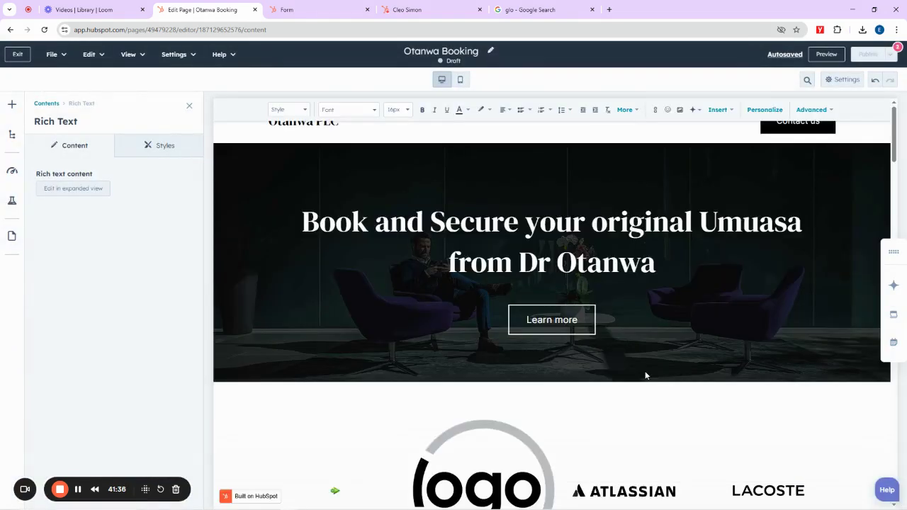
Replace the team photo in the Otanwa Customer Service section with the existing akara-beans-cake image
{"action": "scroll", "coordinate": [773, 253], "scroll_direction": "down", "scroll_amount": 10}
{"action": "scroll", "coordinate": [674, 383], "scroll_direction": "up", "scroll_amount": 3}
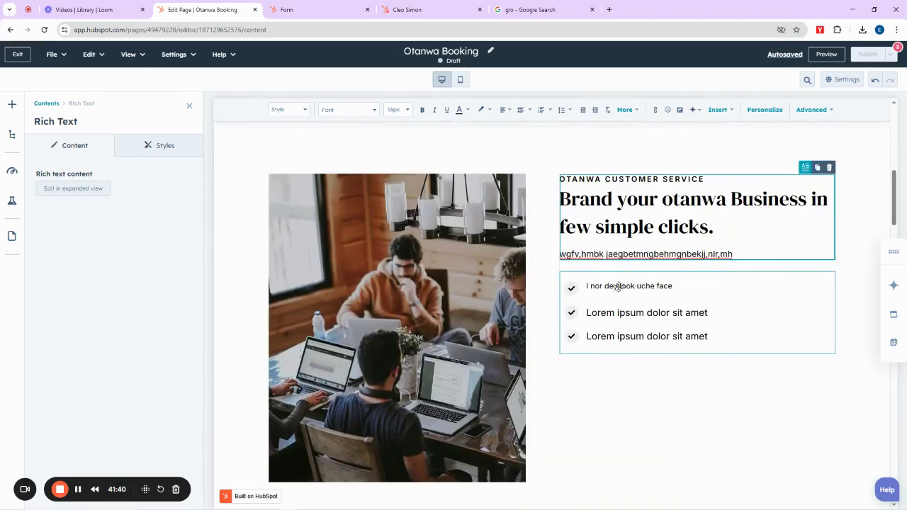
{"action": "scroll", "coordinate": [643, 345], "scroll_direction": "down", "scroll_amount": 7}
{"action": "scroll", "coordinate": [642, 387], "scroll_direction": "up", "scroll_amount": 8}
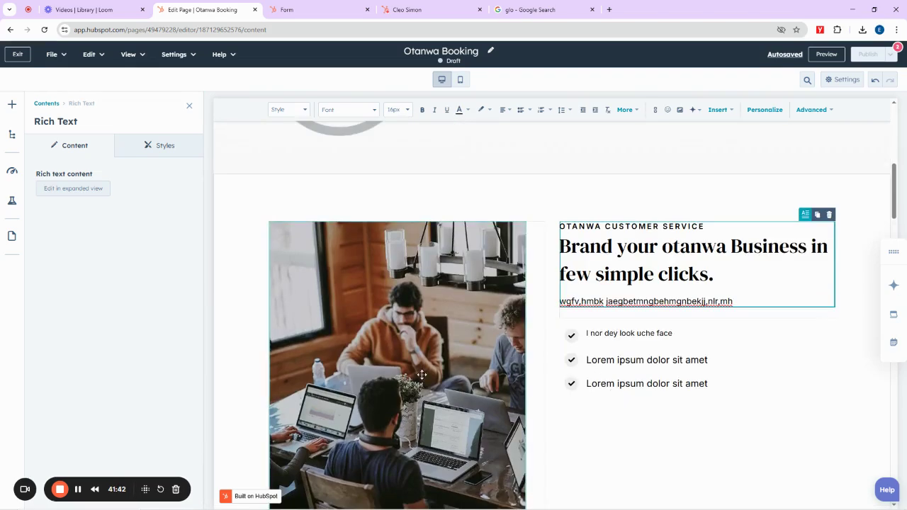
{"action": "left_click", "coordinate": [422, 374]}
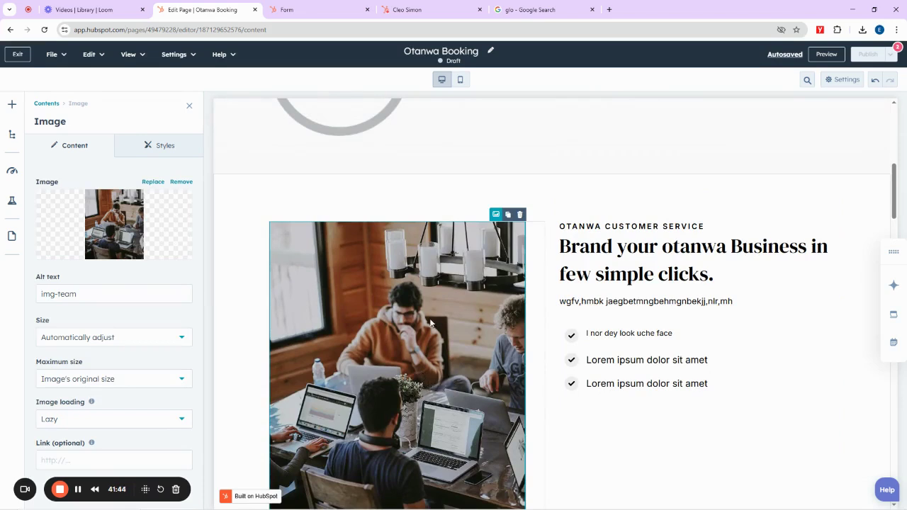
{"action": "scroll", "coordinate": [406, 410], "scroll_direction": "down", "scroll_amount": 2}
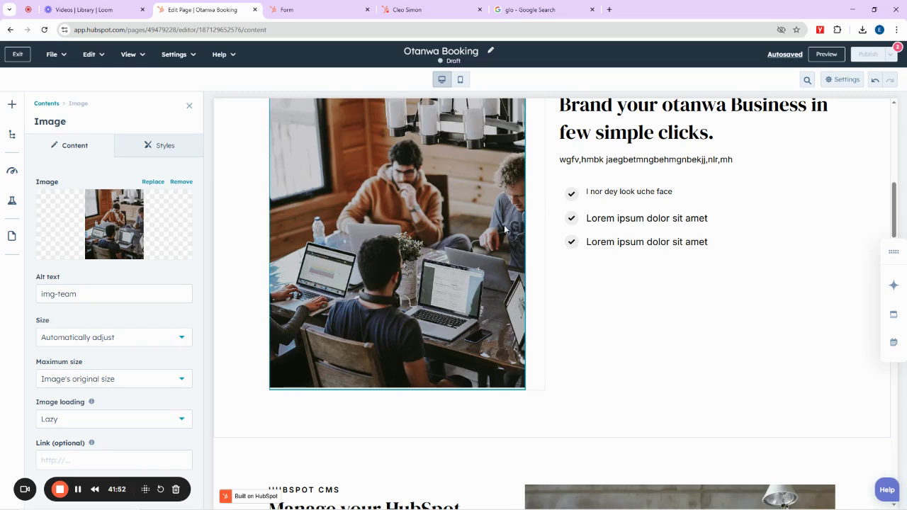
{"action": "mouse_move", "coordinate": [119, 232]}
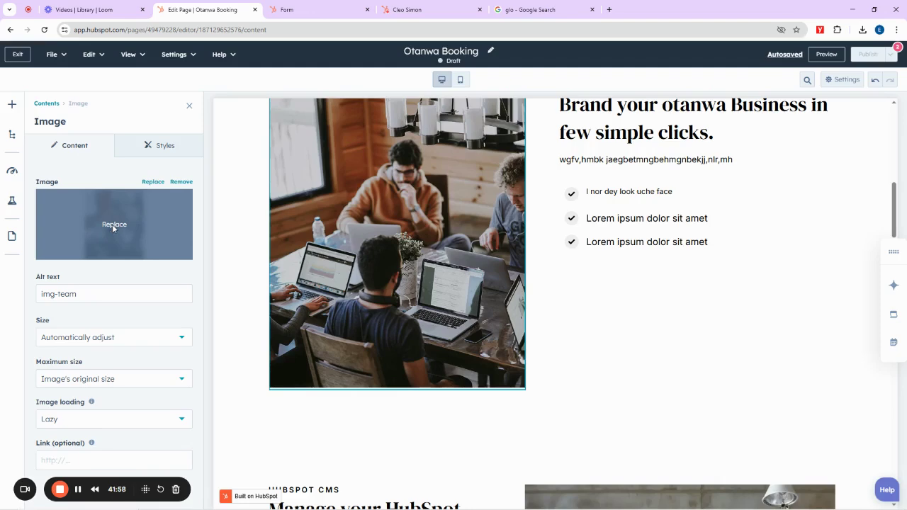
{"action": "left_click", "coordinate": [112, 225]}
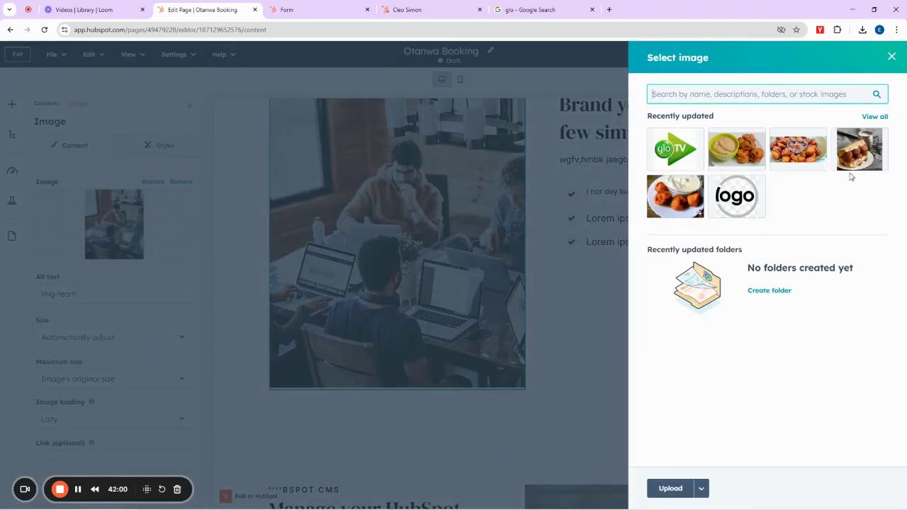
{"action": "left_click", "coordinate": [731, 158]}
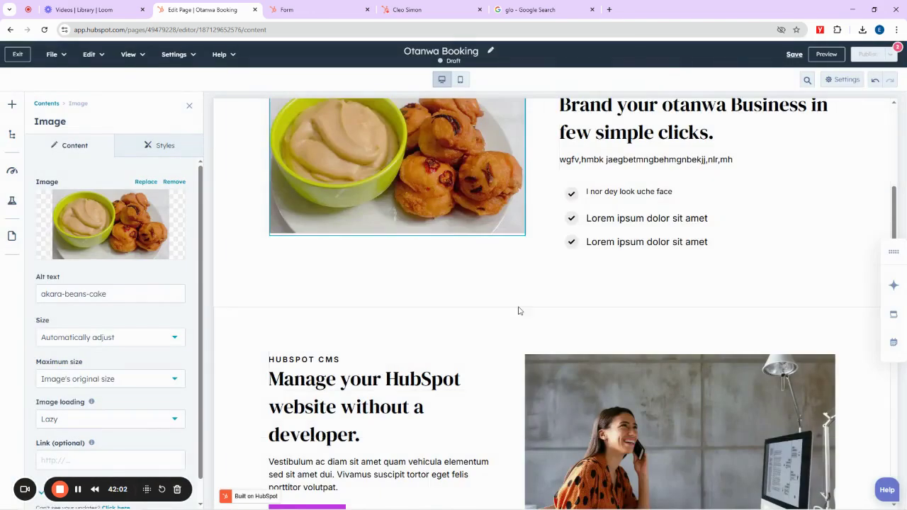
Replace the image beside "Manage your HubSpot website without a developer." with the "akara and bread" image
{"action": "scroll", "coordinate": [496, 312], "scroll_direction": "up", "scroll_amount": 4}
{"action": "scroll", "coordinate": [447, 370], "scroll_direction": "down", "scroll_amount": 7}
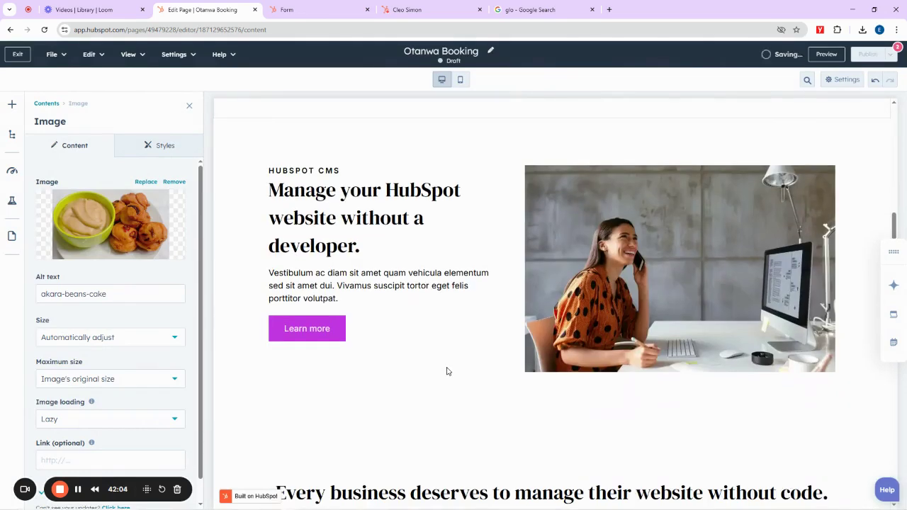
{"action": "left_click", "coordinate": [700, 298]}
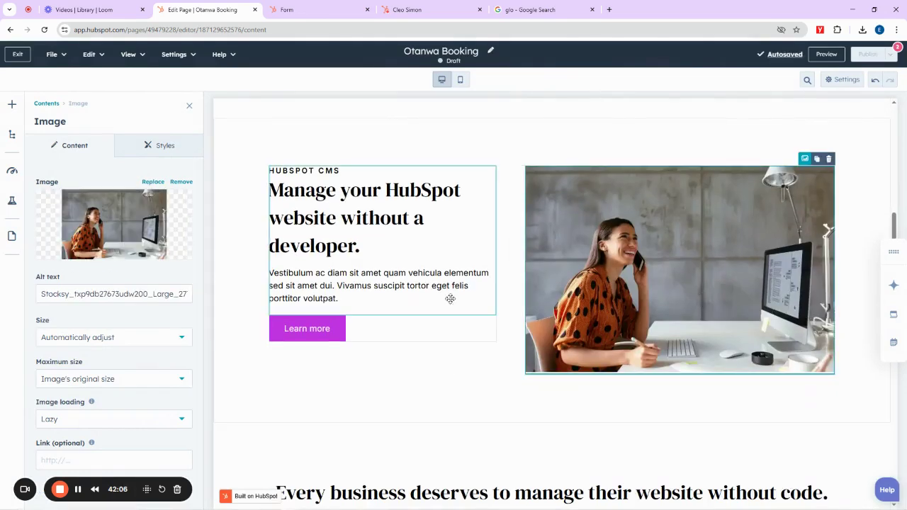
{"action": "left_click", "coordinate": [120, 228]}
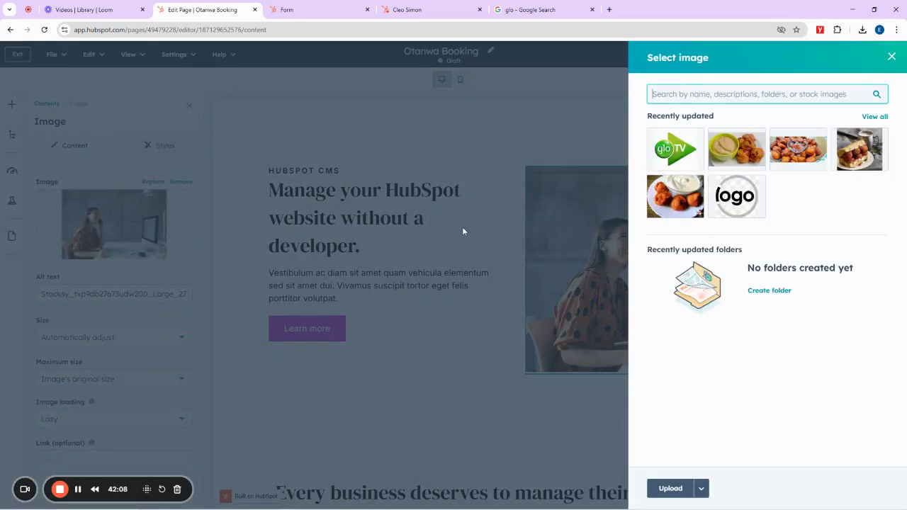
{"action": "left_click", "coordinate": [677, 196]}
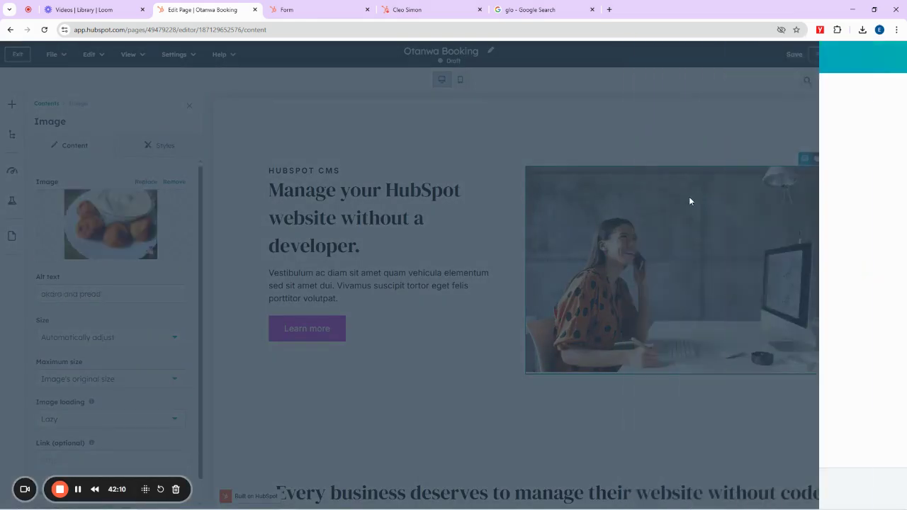
Replace the laptop image beside "A HubSpot website theme that's easy to use." with the sandwich picture "images (5)"
{"action": "scroll", "coordinate": [687, 318], "scroll_direction": "down", "scroll_amount": 7}
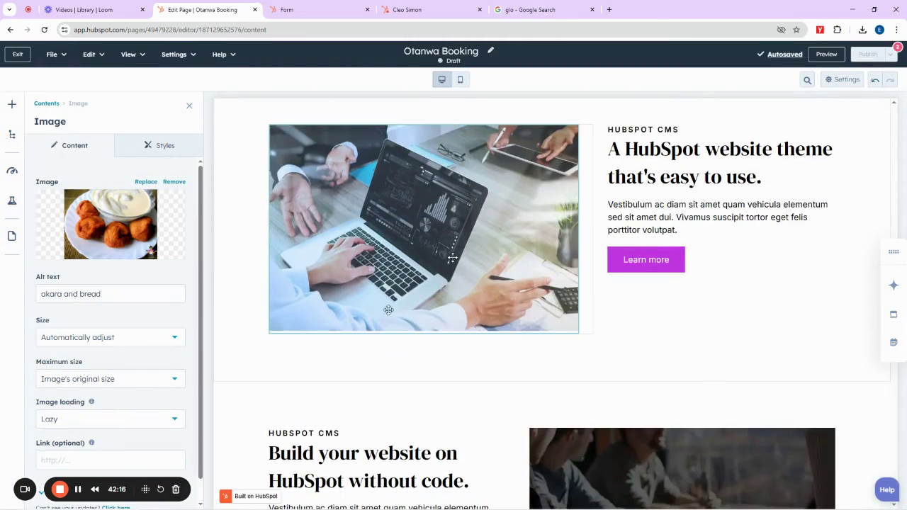
{"action": "left_click", "coordinate": [405, 217]}
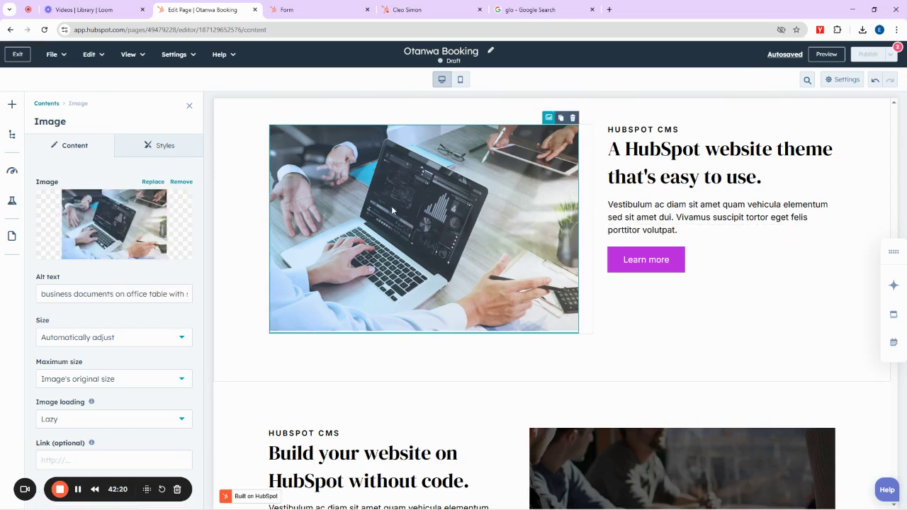
{"action": "left_click", "coordinate": [117, 225]}
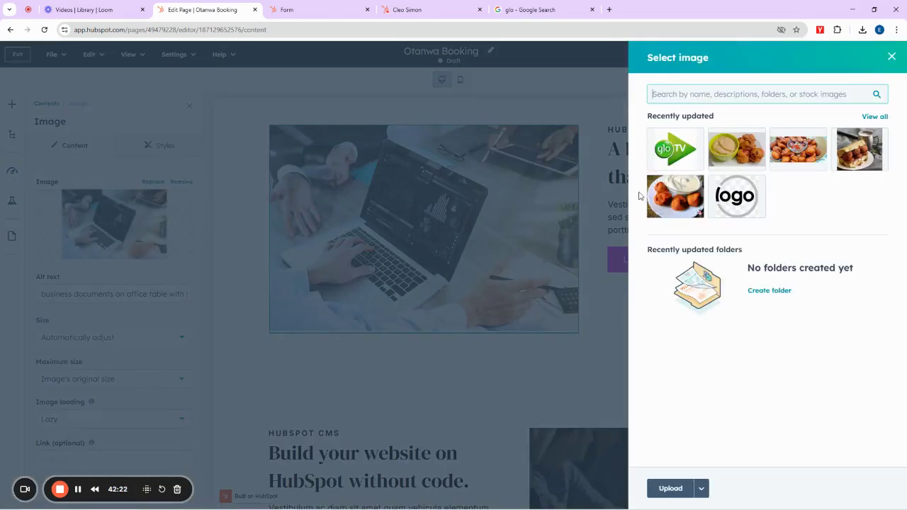
{"action": "left_click", "coordinate": [857, 167]}
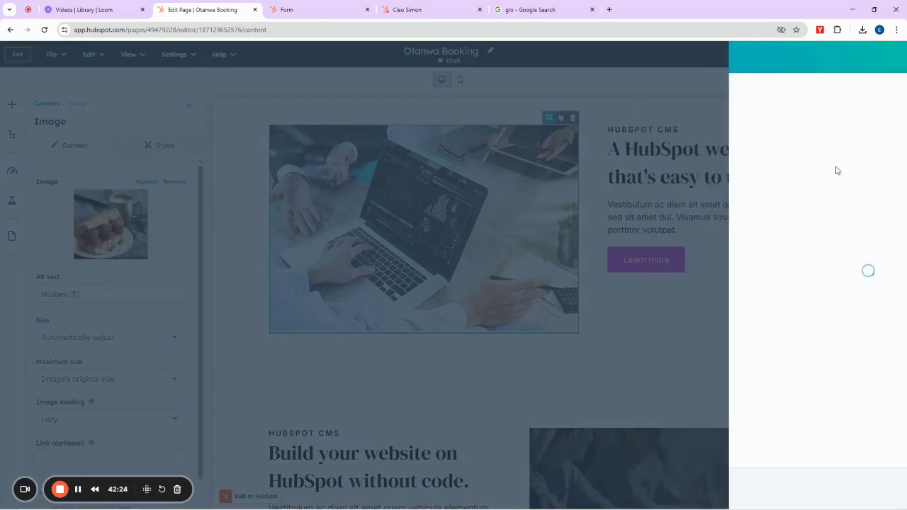
{"action": "scroll", "coordinate": [560, 353], "scroll_direction": "down", "scroll_amount": 6}
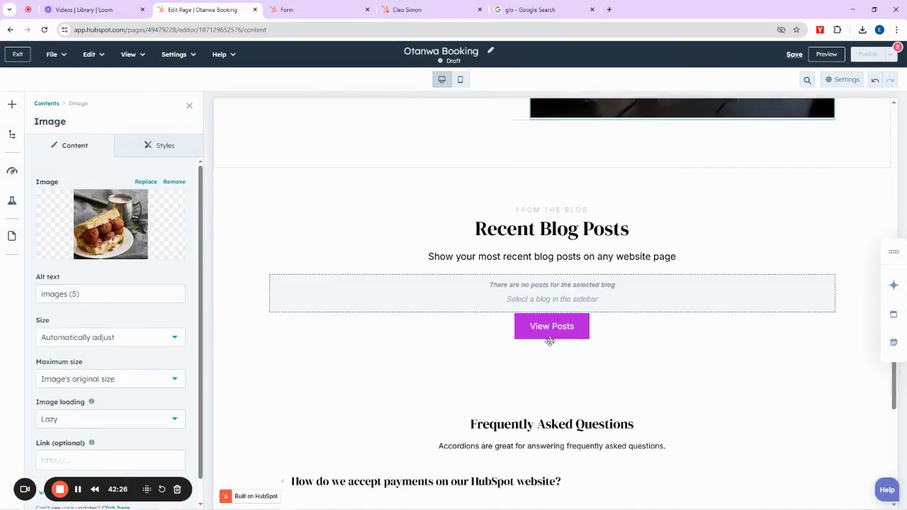
{"action": "scroll", "coordinate": [550, 341], "scroll_direction": "up", "scroll_amount": 4}
{"action": "left_click", "coordinate": [668, 313]}
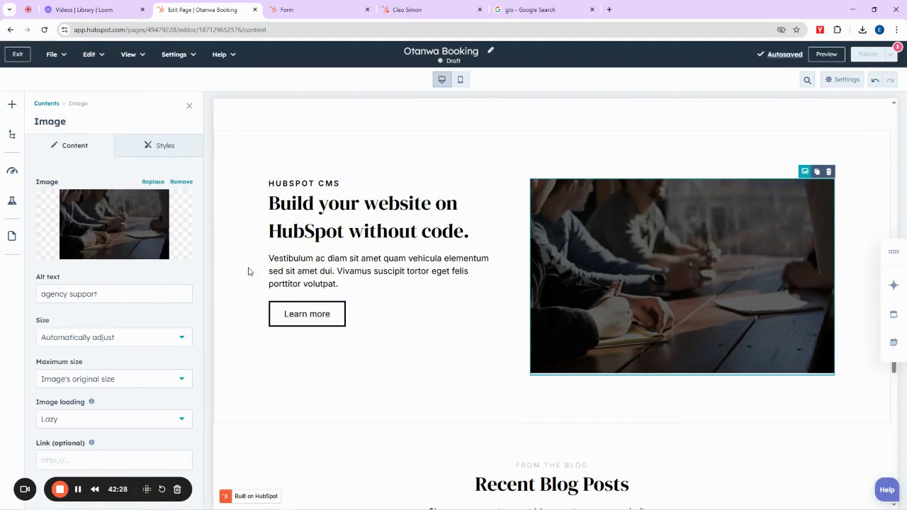
{"action": "left_click", "coordinate": [117, 227]}
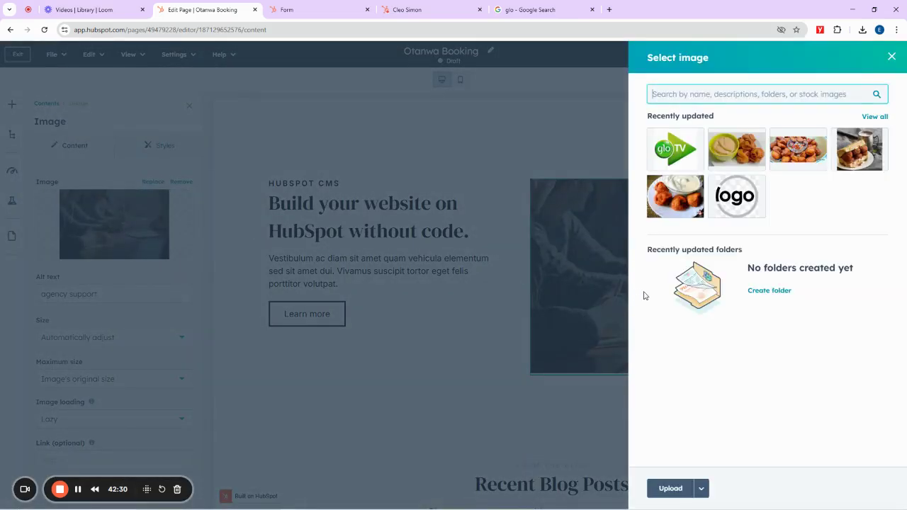
{"action": "left_click", "coordinate": [804, 152]}
Replace the "Build your website on HubSpot without code." heading with "Chop Akara wey get swag and enjoy!"
{"action": "scroll", "coordinate": [541, 374], "scroll_direction": "down", "scroll_amount": 5}
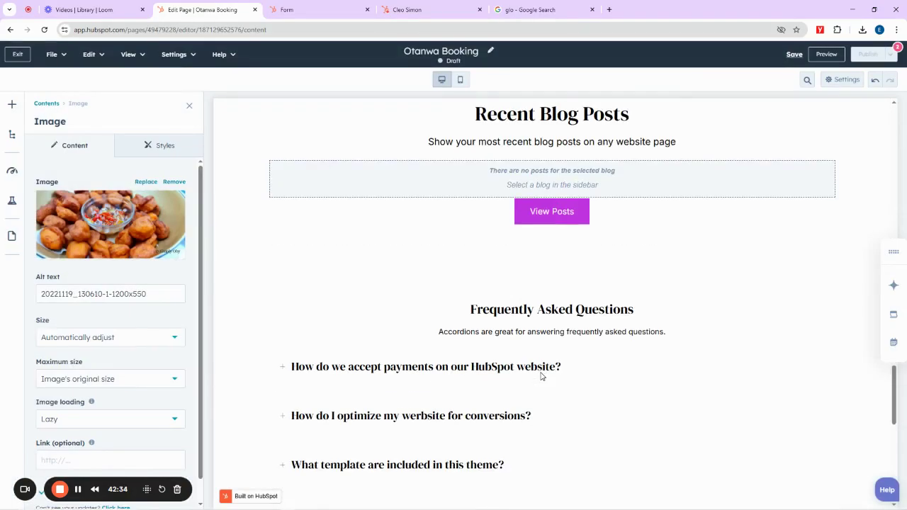
{"action": "scroll", "coordinate": [541, 370], "scroll_direction": "up", "scroll_amount": 8}
{"action": "scroll", "coordinate": [502, 366], "scroll_direction": "down", "scroll_amount": 2}
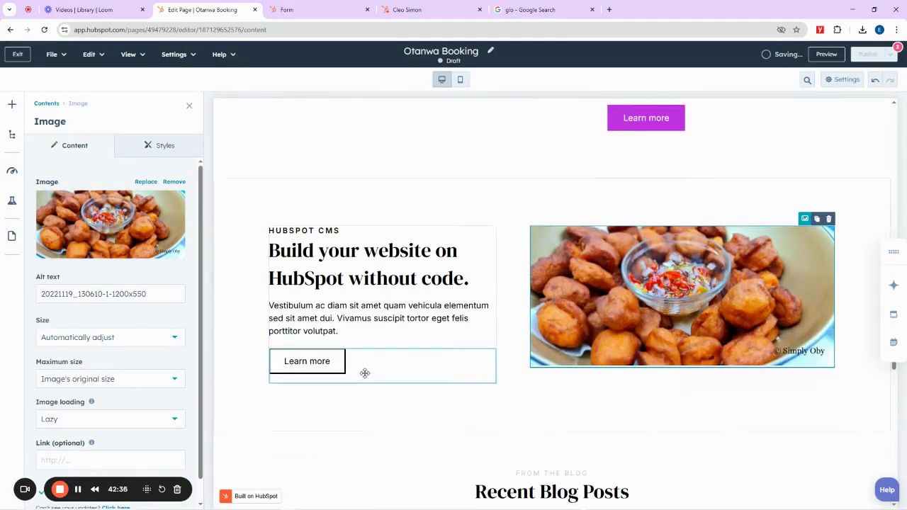
{"action": "left_click", "coordinate": [354, 275]}
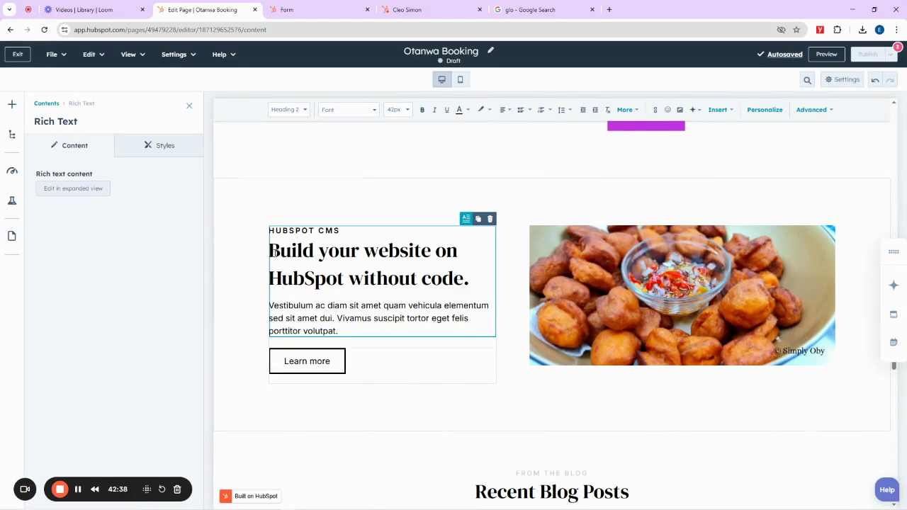
{"action": "left_click_drag", "start_coordinate": [275, 252], "coordinate": [471, 282]}
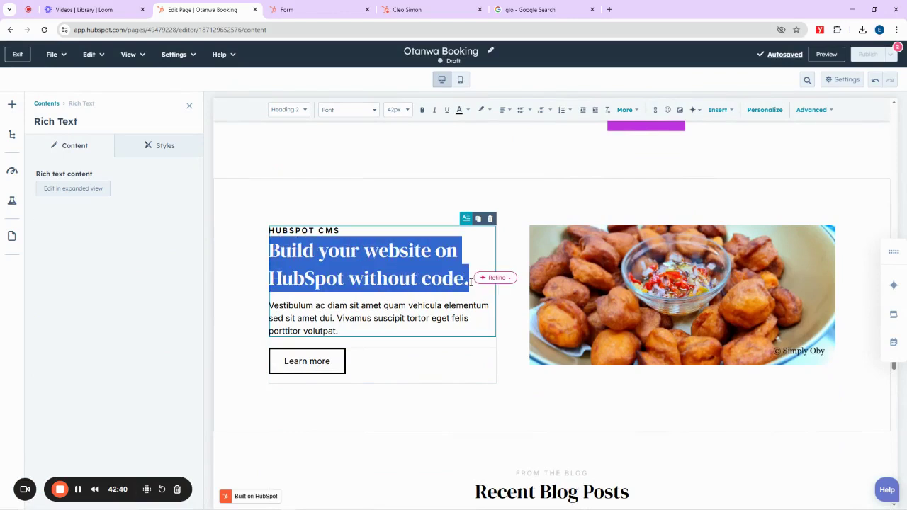
{"action": "type", "text": "Chop A"}
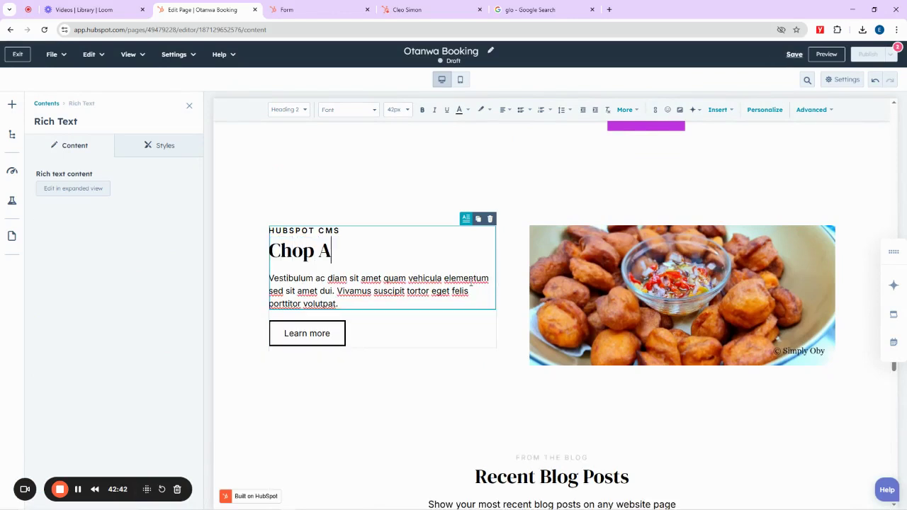
{"action": "type", "text": "kara wey ge"}
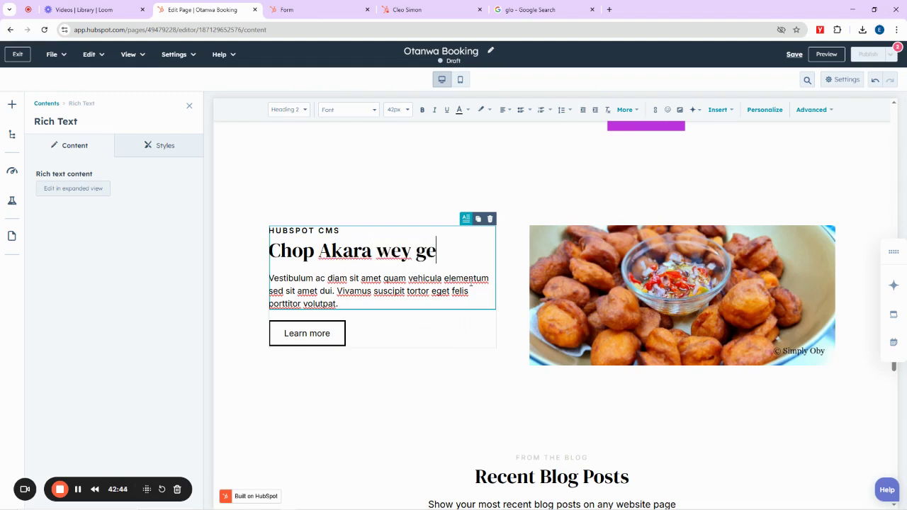
{"action": "type", "text": "t swag"}
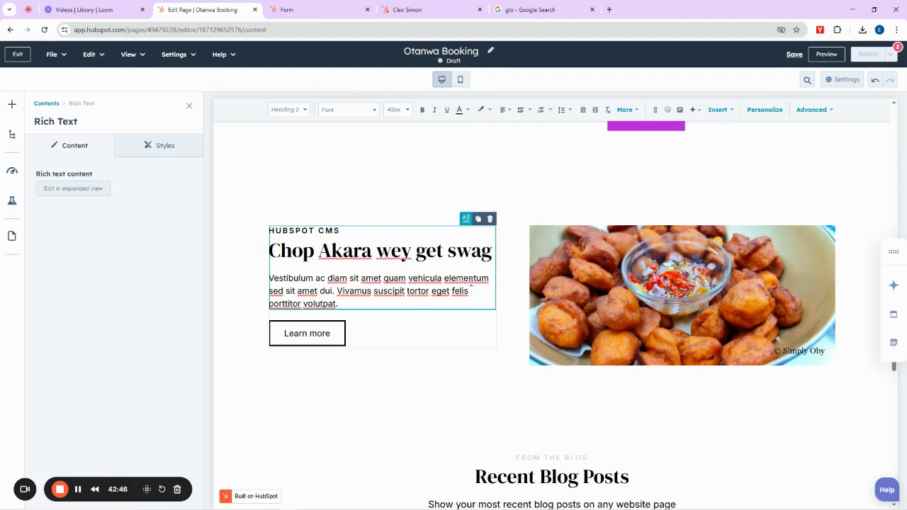
{"action": "type", "text": " and enjoy!"}
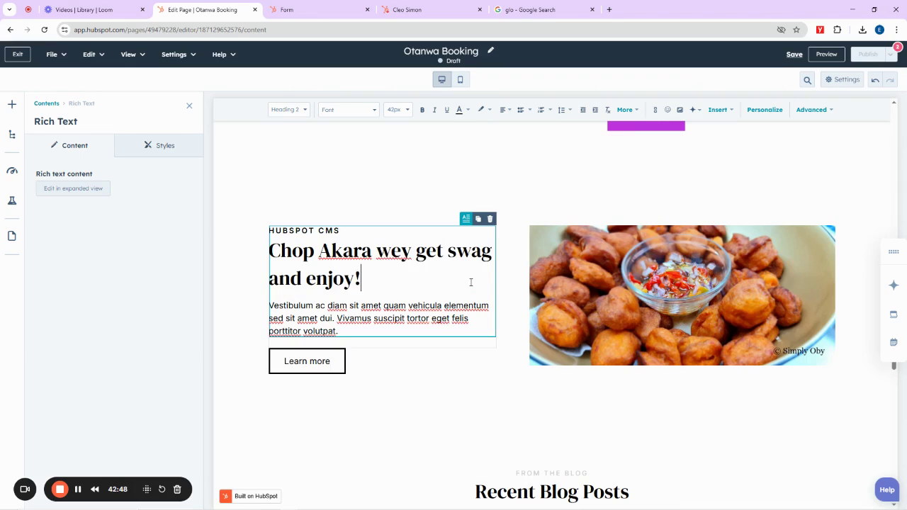
{"action": "left_click", "coordinate": [741, 177]}
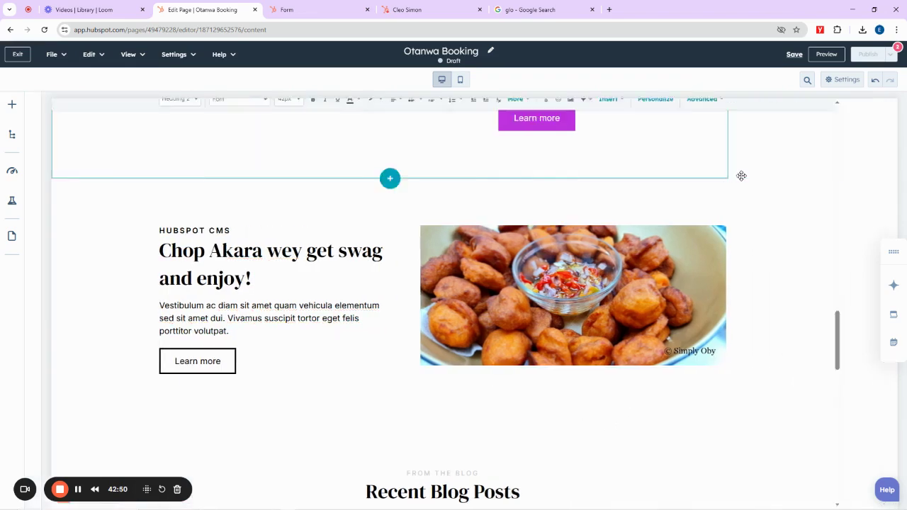
Open the page settings from the missing page title requirement, set the page title to "Otanwa Booking Page" and close the settings
{"action": "scroll", "coordinate": [460, 281], "scroll_direction": "up", "scroll_amount": 15}
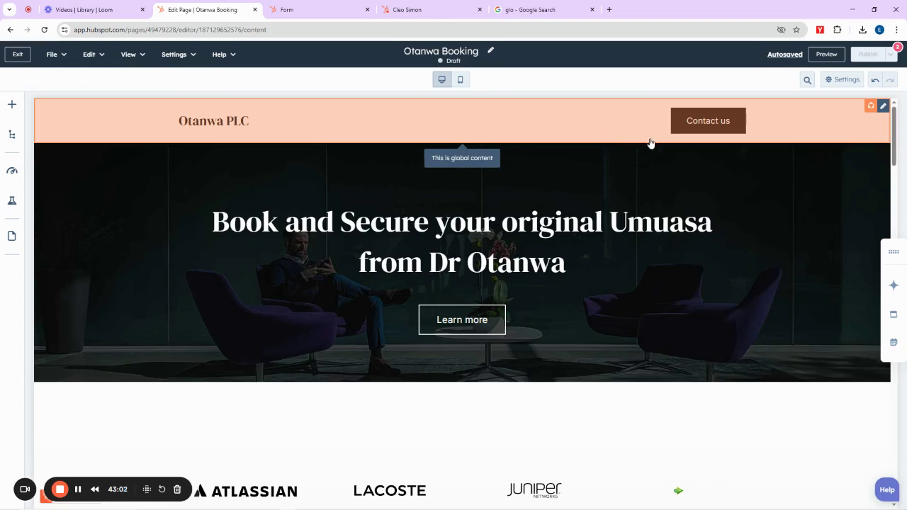
{"action": "mouse_move", "coordinate": [877, 56]}
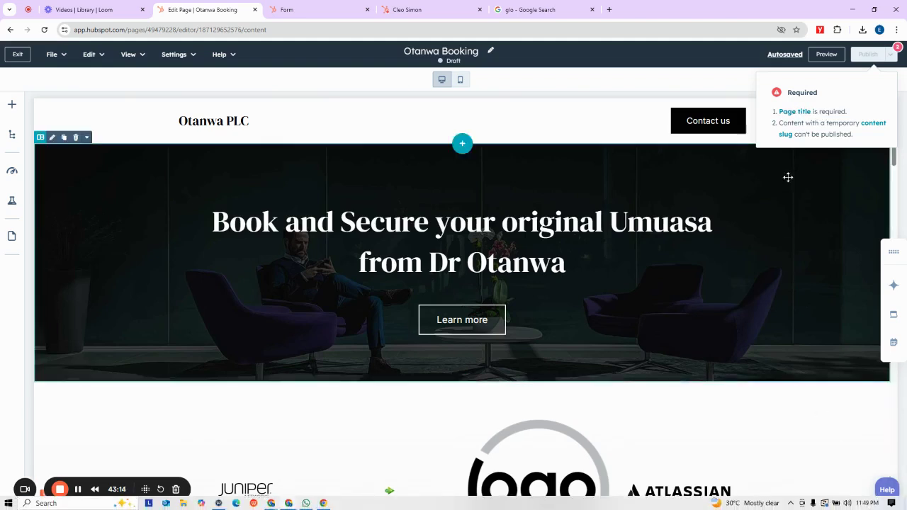
{"action": "left_click", "coordinate": [795, 112]}
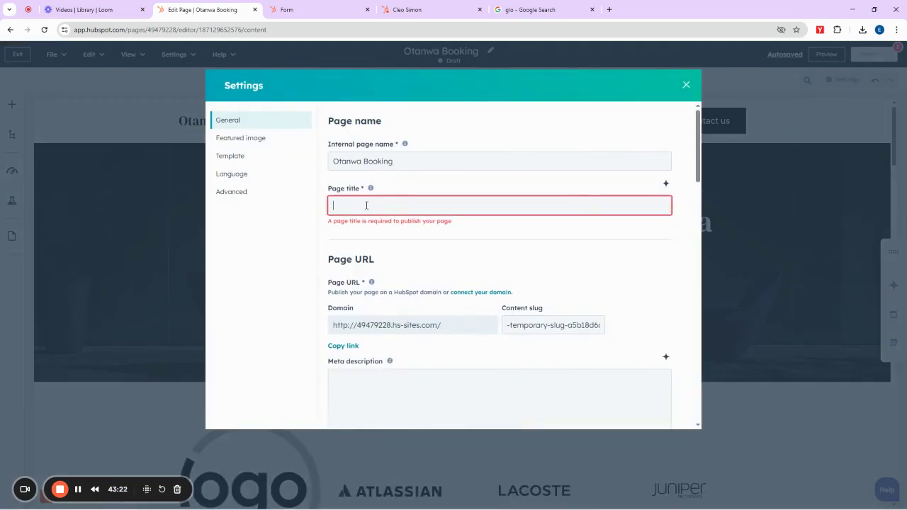
{"action": "type", "text": "Ot"}
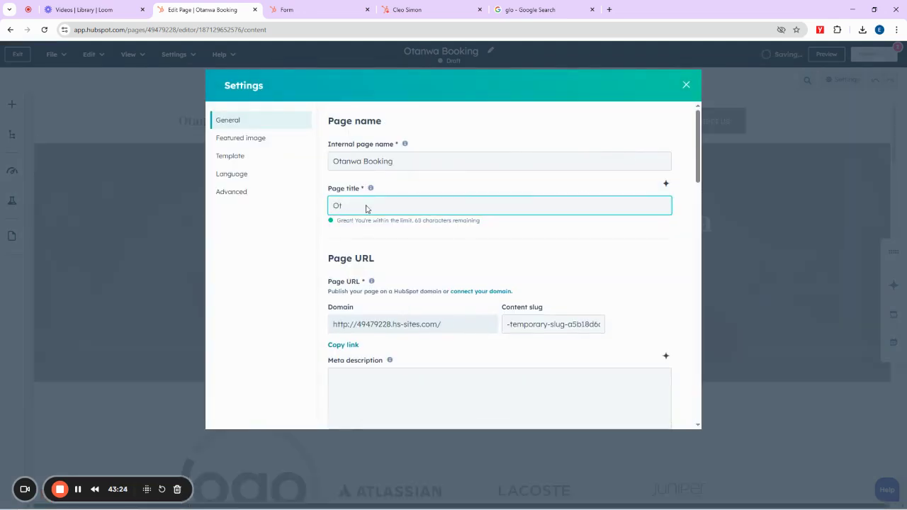
{"action": "type", "text": "anwa Bo"}
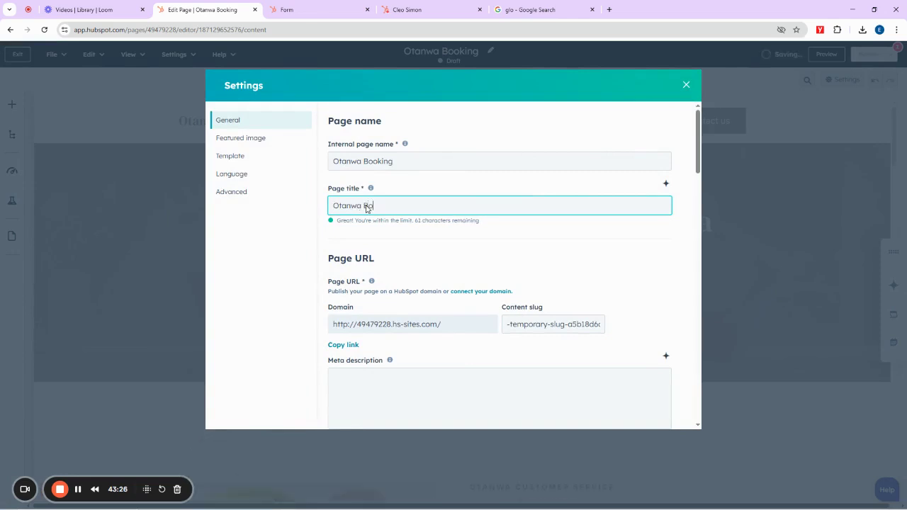
{"action": "type", "text": "oking Page"}
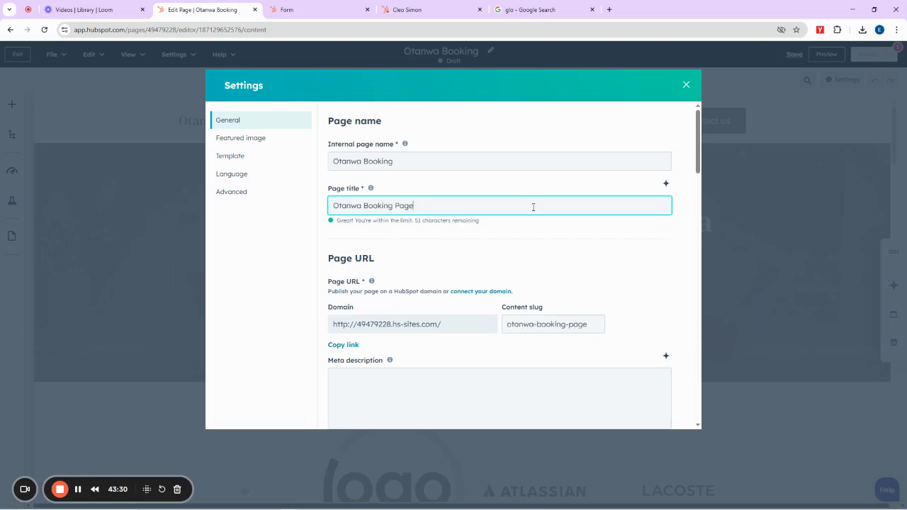
{"action": "scroll", "coordinate": [539, 205], "scroll_direction": "down", "scroll_amount": 4}
{"action": "scroll", "coordinate": [550, 203], "scroll_direction": "up", "scroll_amount": 5}
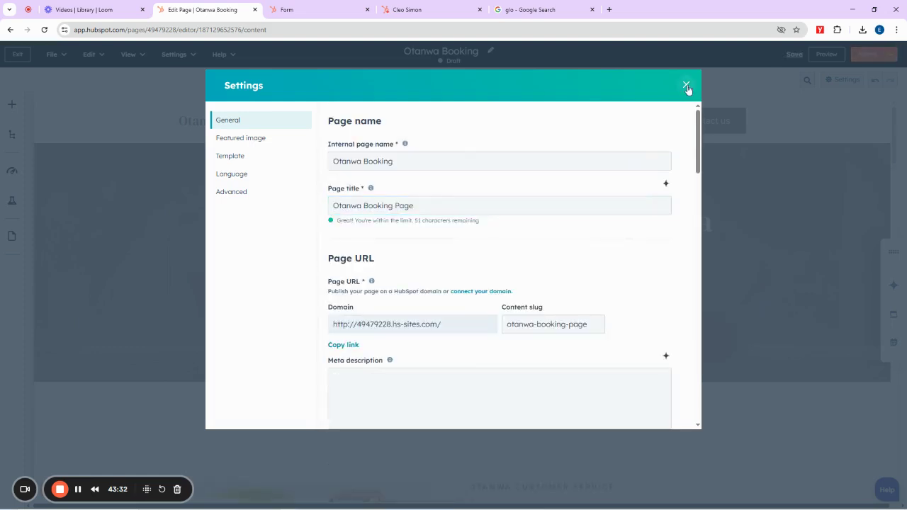
{"action": "left_click", "coordinate": [686, 85]}
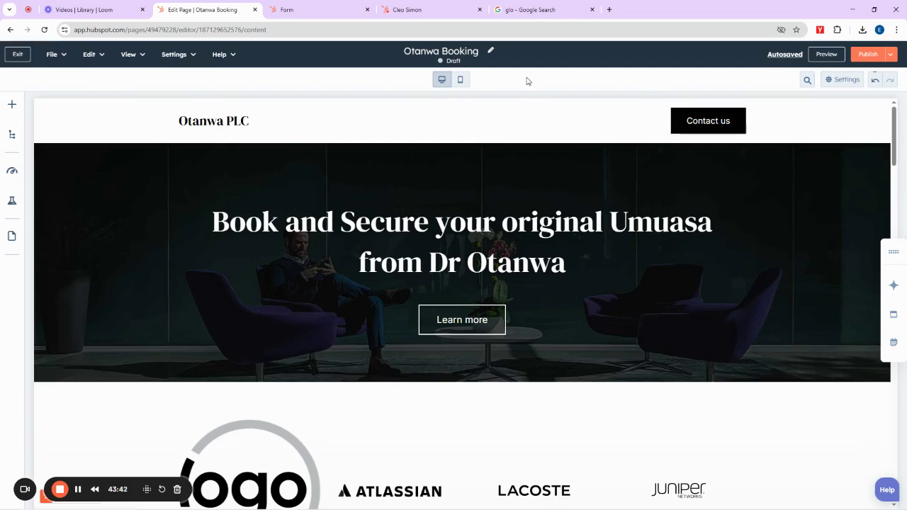
Publish the Otanwa Booking page and copy its public URL from the confirmation
{"action": "left_click", "coordinate": [864, 57]}
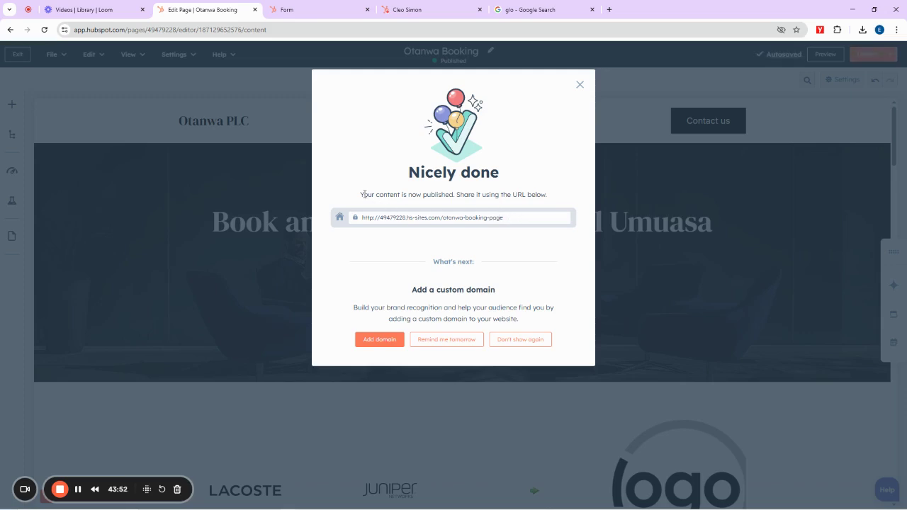
{"action": "left_click_drag", "start_coordinate": [363, 194], "coordinate": [468, 195]}
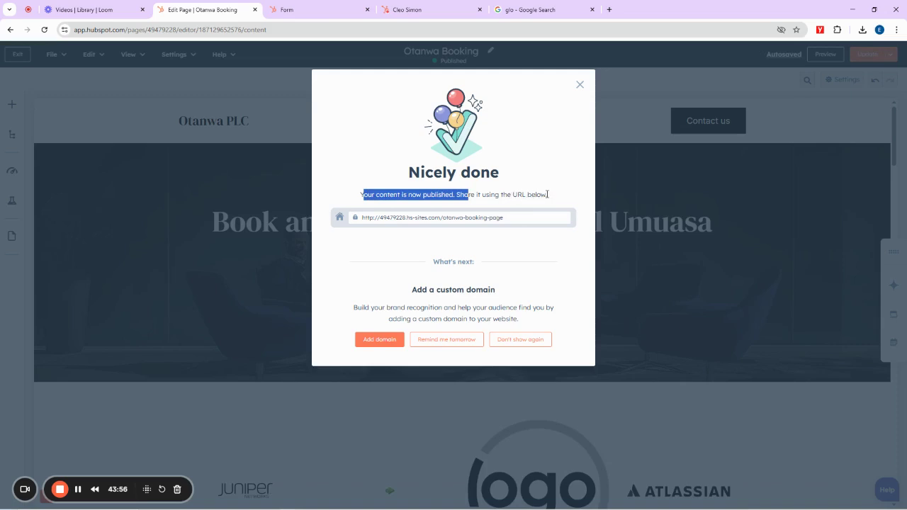
{"action": "left_click_drag", "start_coordinate": [547, 194], "coordinate": [500, 194]}
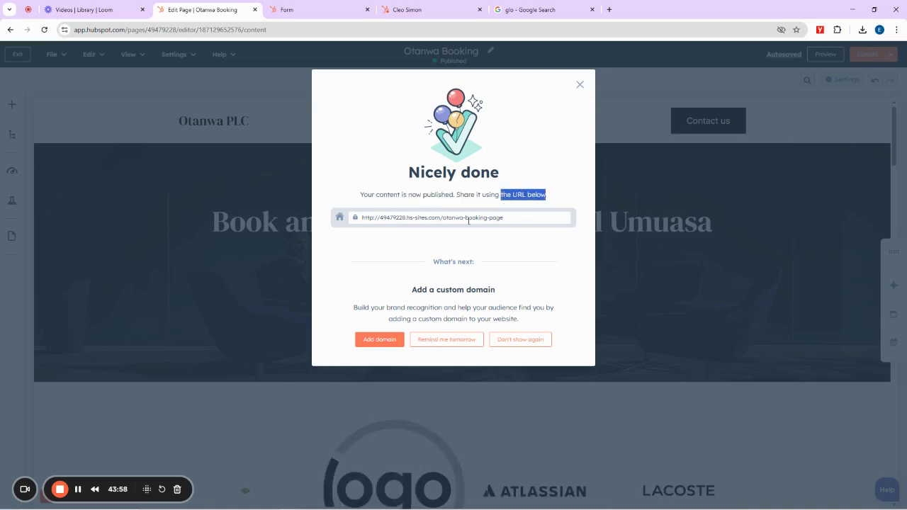
{"action": "left_click_drag", "start_coordinate": [505, 219], "coordinate": [362, 219]}
{"action": "key", "text": "ctrl+c"}
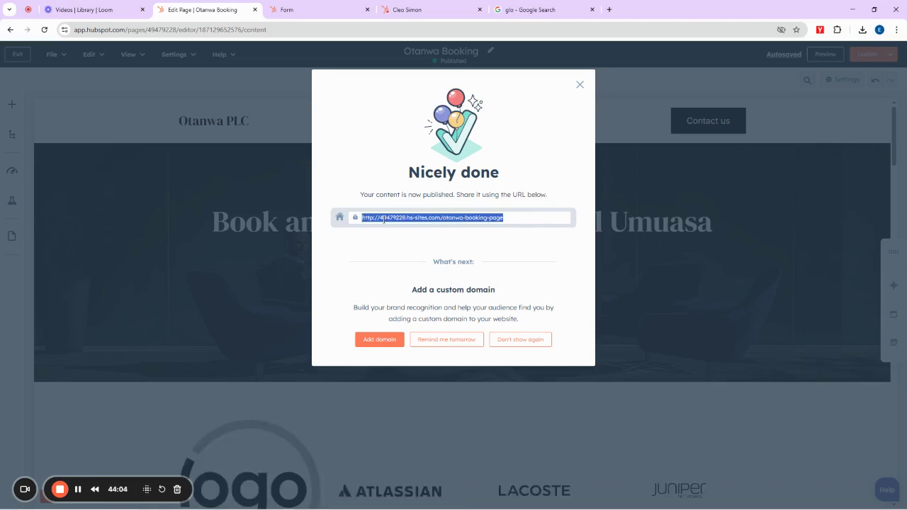
Switch to Google Meet and send the copied page URL to everyone in the chats of both running meetings
{"action": "mouse_move", "coordinate": [274, 503]}
{"action": "left_click", "coordinate": [185, 459]}
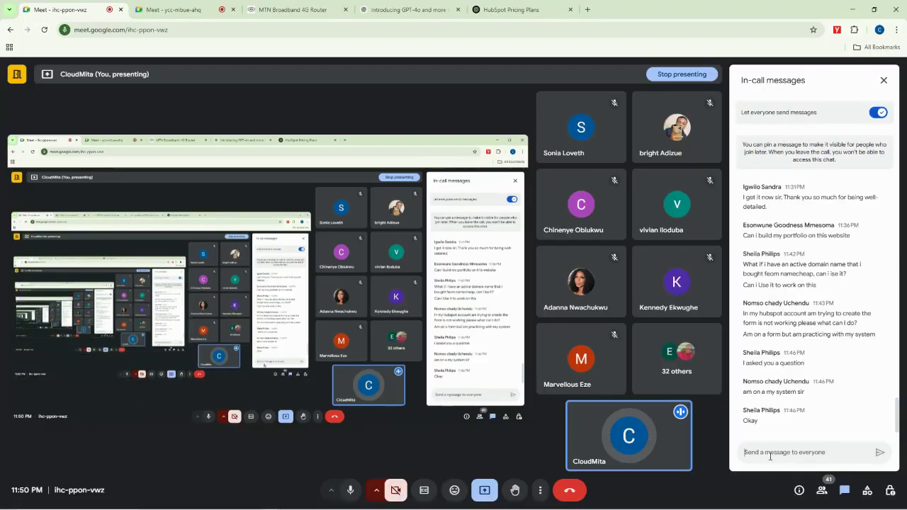
{"action": "key", "text": "ctrl+v"}
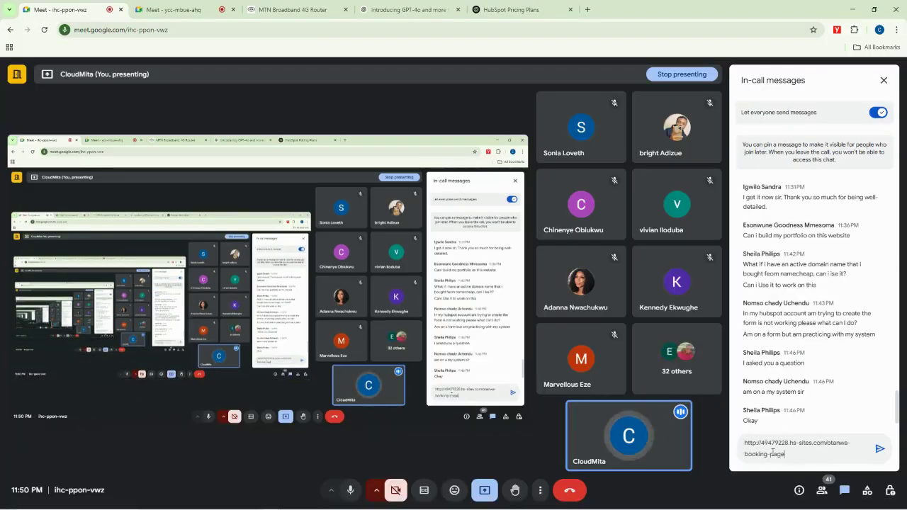
{"action": "key", "text": "Return"}
{"action": "key", "text": "ctrl+Tab"}
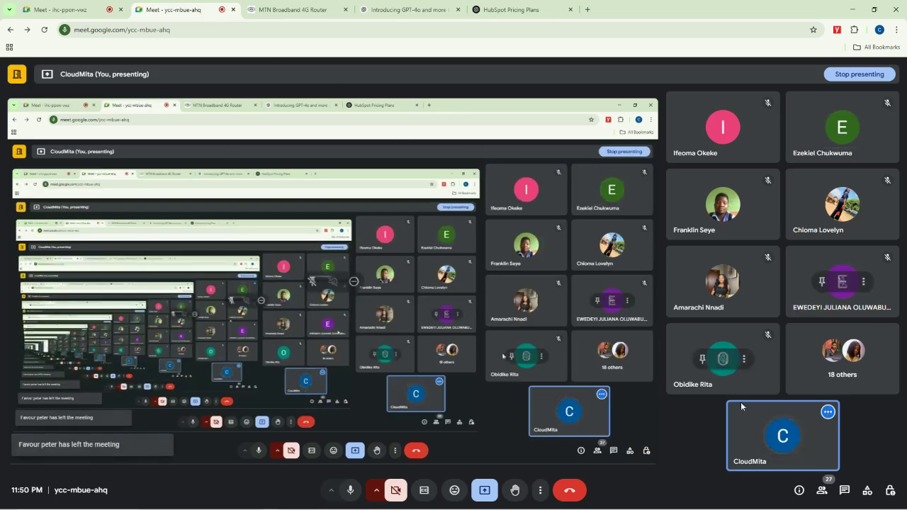
{"action": "left_click", "coordinate": [843, 490]}
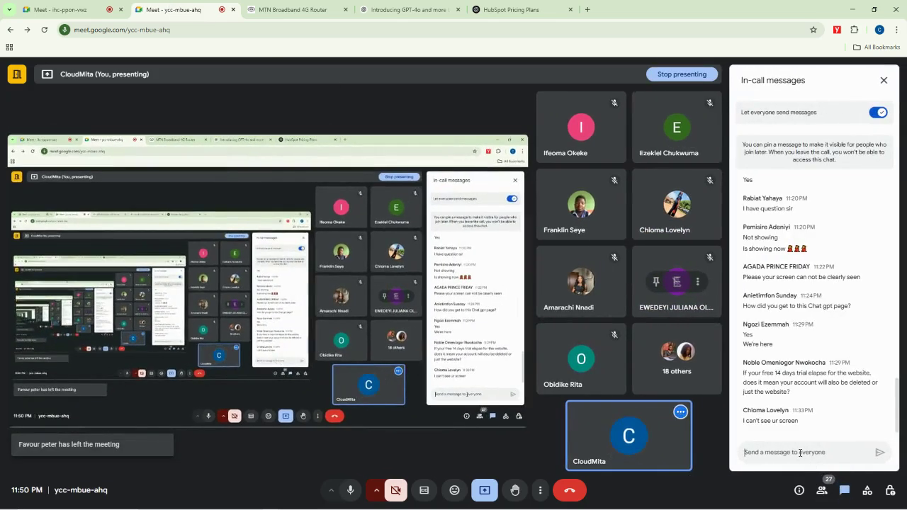
{"action": "key", "text": "ctrl+v"}
{"action": "key", "text": "Return"}
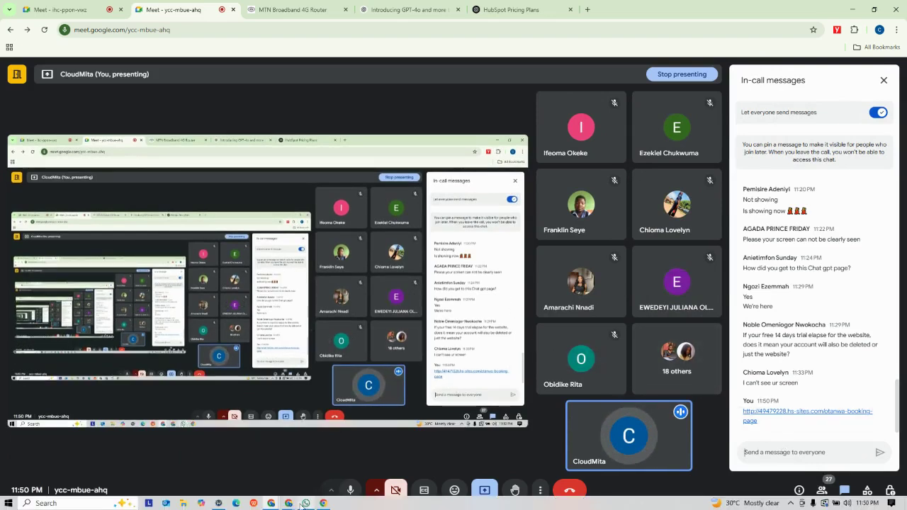
Check both Google Meet chats for participants' reactions to the shared link, and return to the HubSpot publishing confirmation
{"action": "mouse_move", "coordinate": [291, 503]}
{"action": "left_click", "coordinate": [236, 464]}
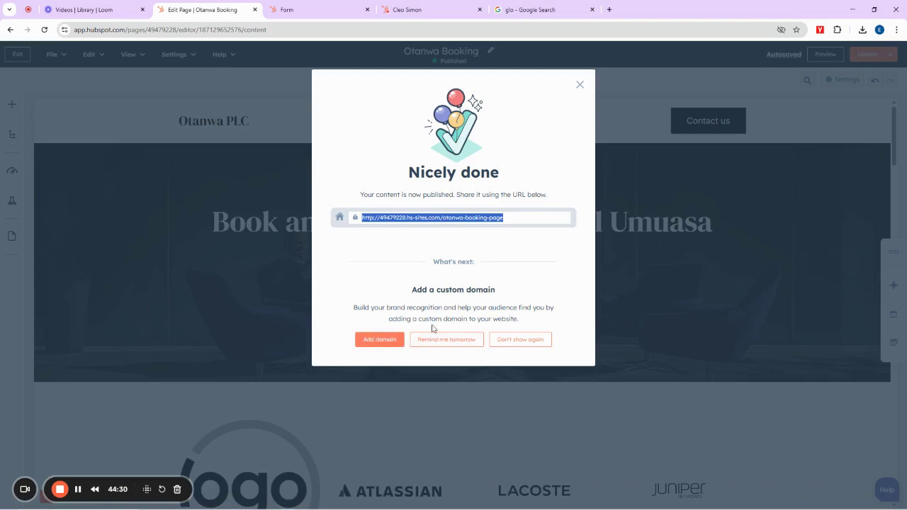
{"action": "left_click", "coordinate": [270, 503]}
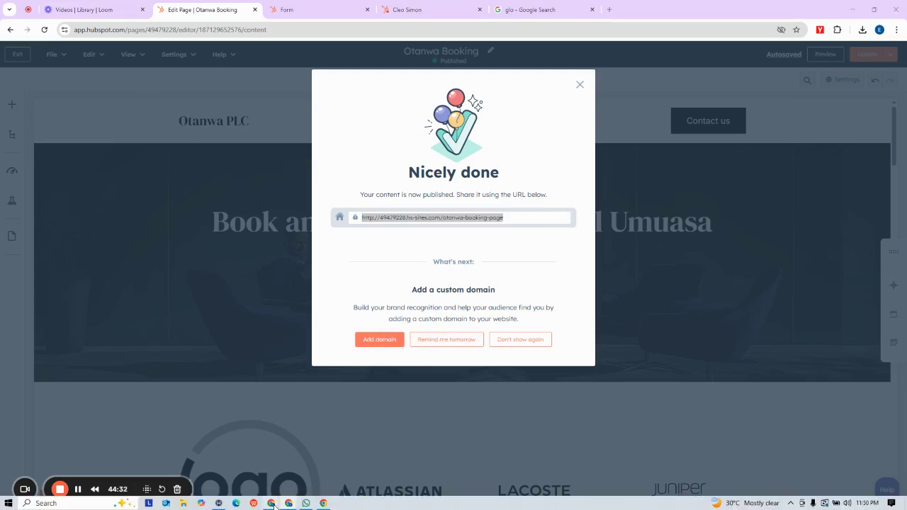
{"action": "left_click", "coordinate": [192, 465]}
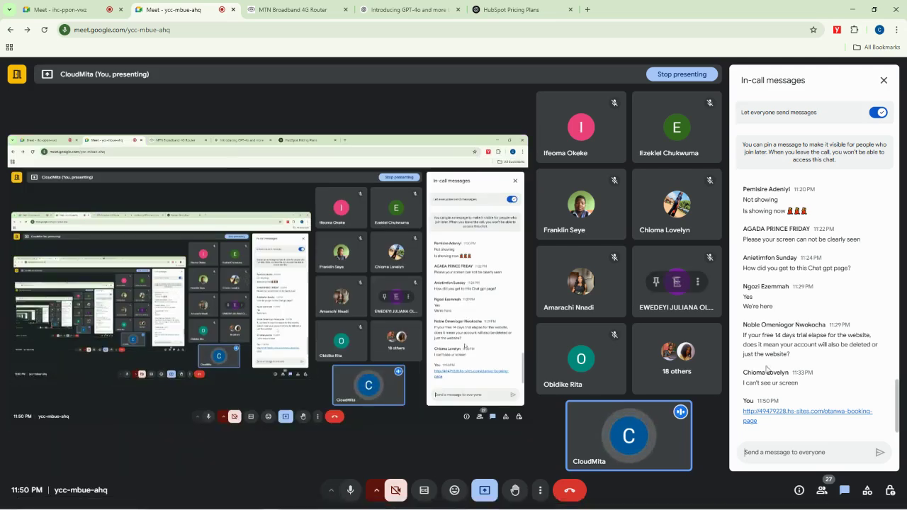
{"action": "left_click", "coordinate": [91, 7]}
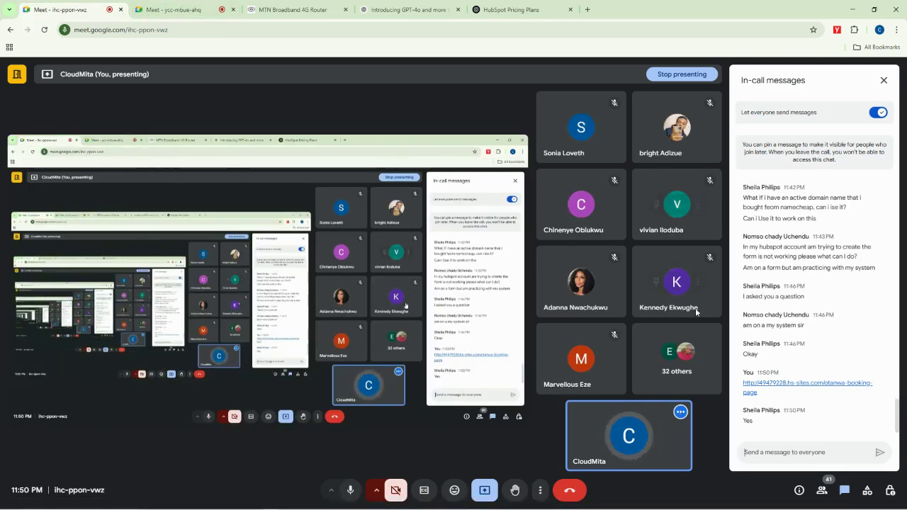
{"action": "left_click", "coordinate": [168, 7]}
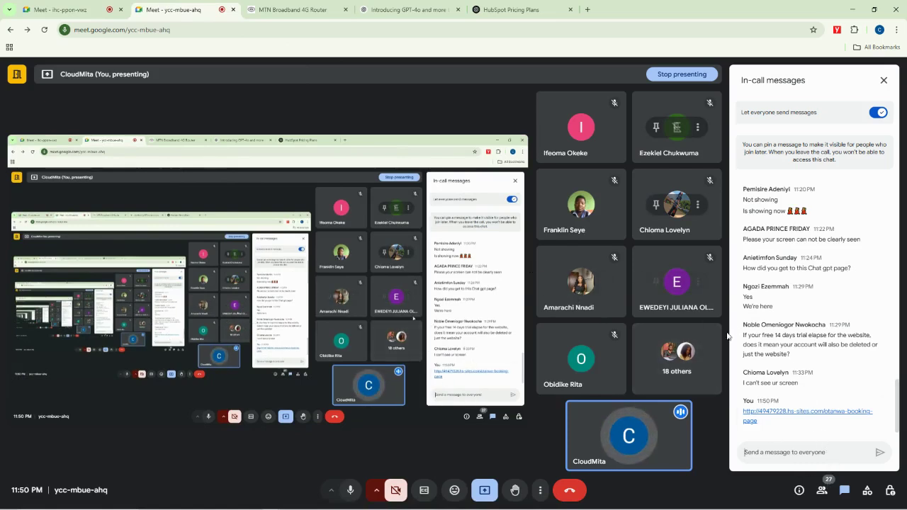
{"action": "left_click", "coordinate": [92, 10]}
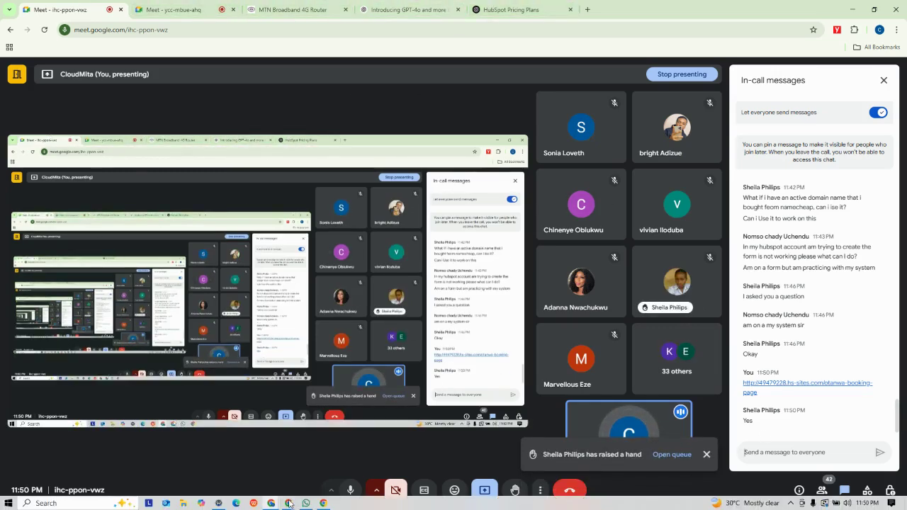
{"action": "mouse_move", "coordinate": [291, 503]}
{"action": "left_click", "coordinate": [237, 464]}
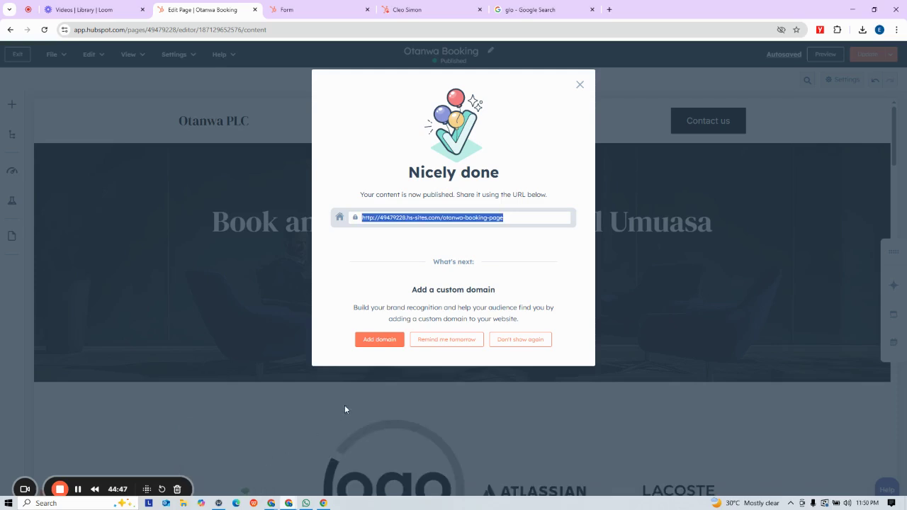
Begin adding a custom domain, choosing a Primary domain connected with HubSpot's built-in content delivery network (CDN)
{"action": "left_click", "coordinate": [372, 341]}
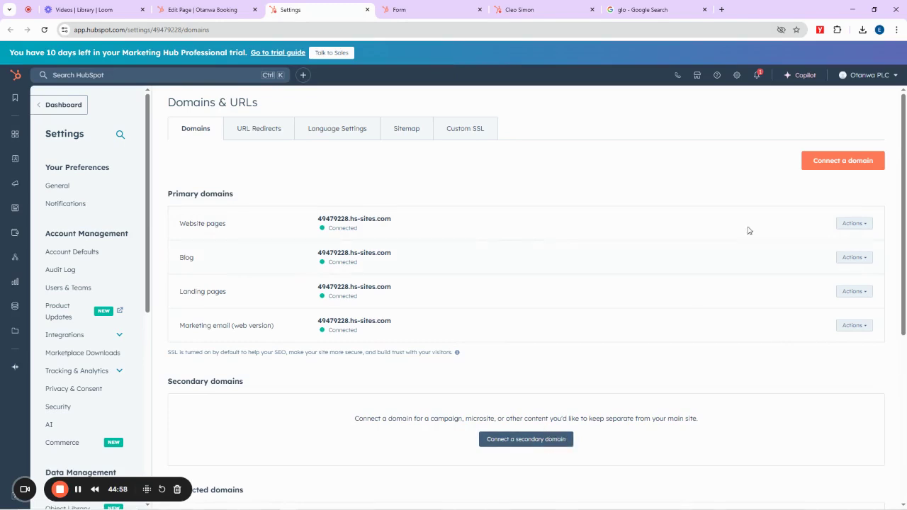
{"action": "left_click", "coordinate": [827, 163]}
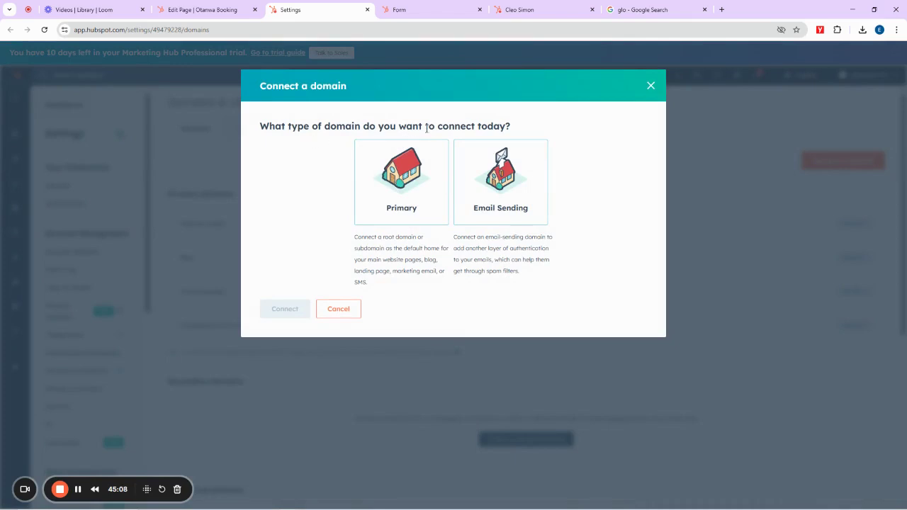
{"action": "left_click", "coordinate": [405, 196]}
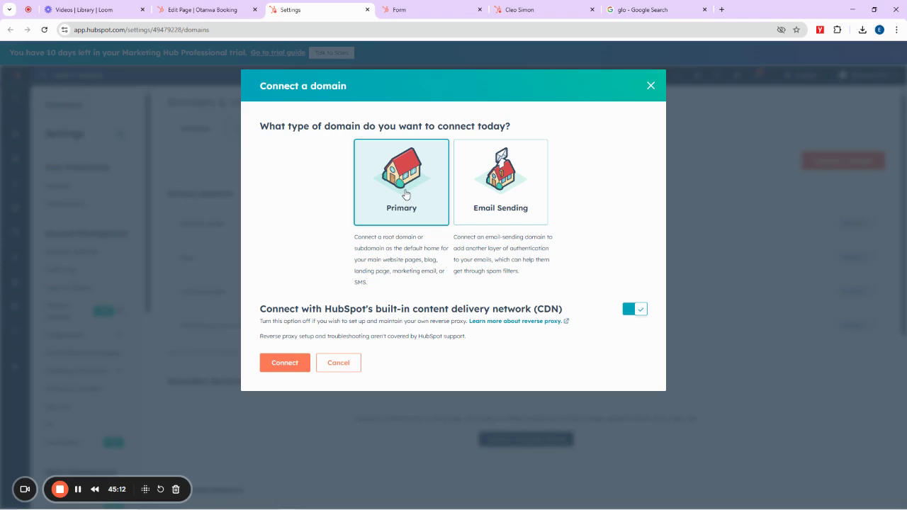
{"action": "left_click_drag", "start_coordinate": [263, 309], "coordinate": [558, 310]}
{"action": "left_click", "coordinate": [285, 363]}
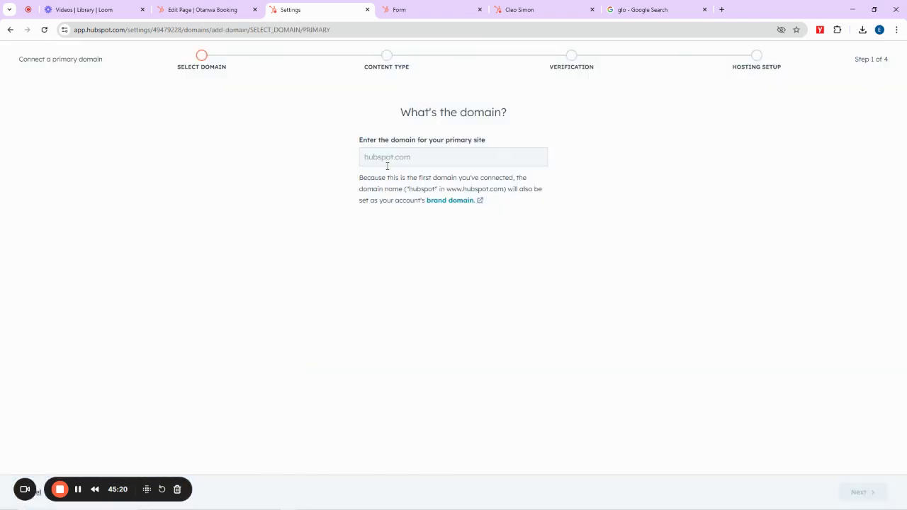
Enter the participant's own domain for the primary site and select Website pages as the content type
{"action": "left_click", "coordinate": [394, 158]}
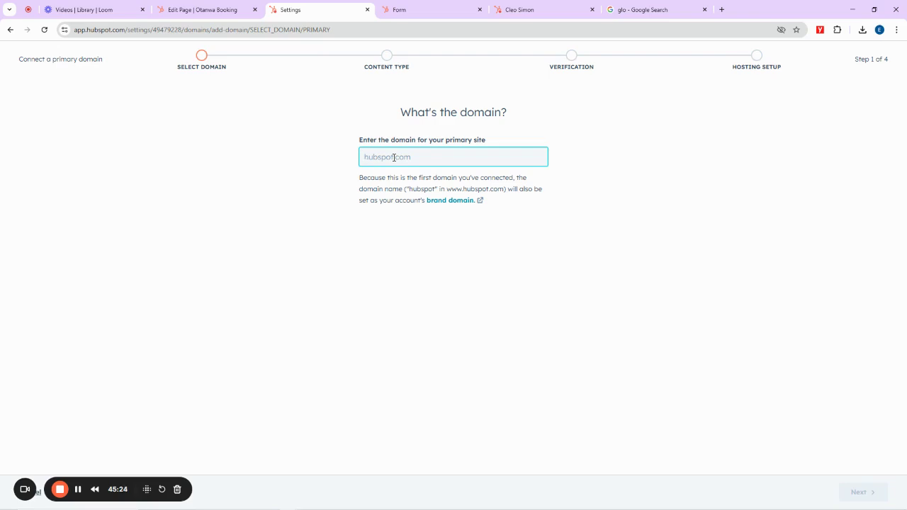
{"action": "type", "text": "shel"}
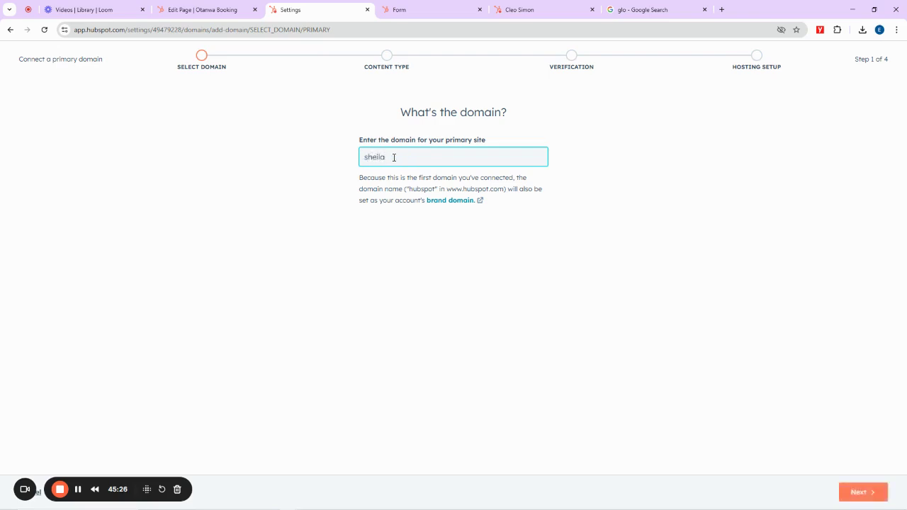
{"action": "type", "text": "iap"}
{"action": "left_click", "coordinate": [854, 492]}
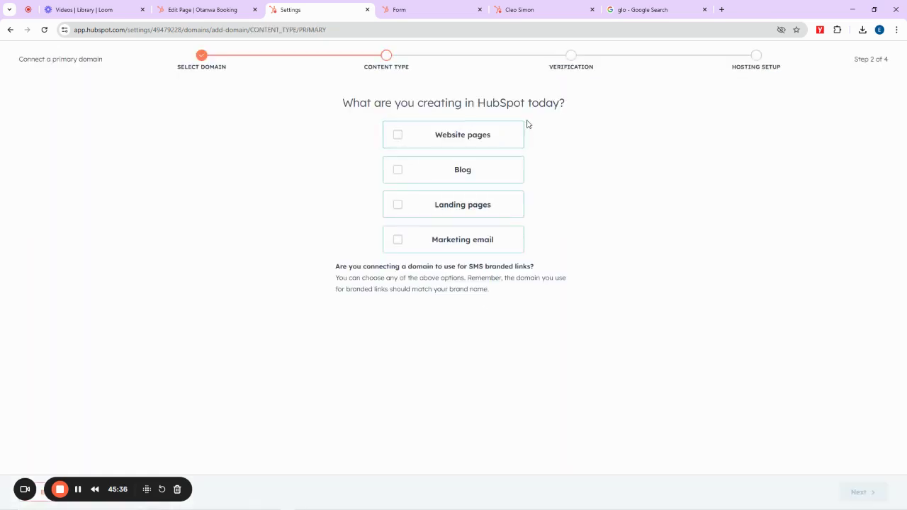
{"action": "left_click", "coordinate": [397, 135]}
{"action": "left_click", "coordinate": [858, 491]}
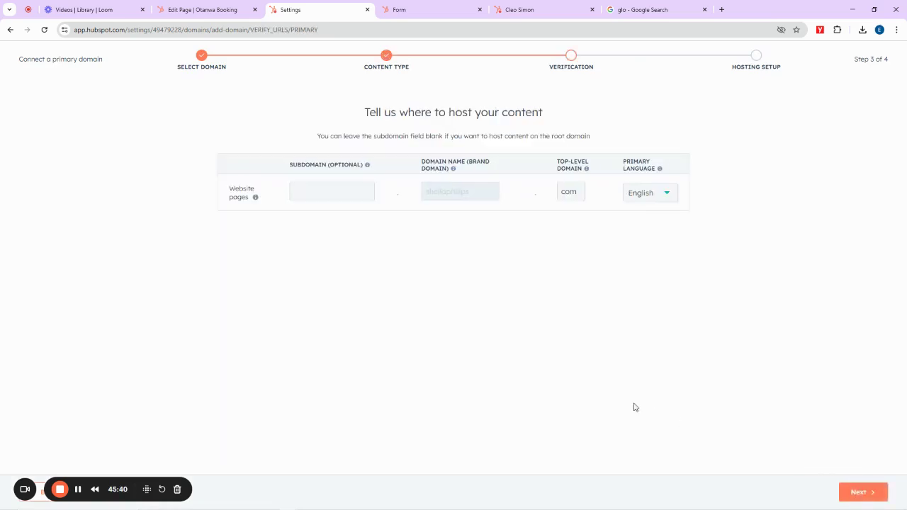
Accept the hosting location without a subdomain for the website pages and confirm the content type and URL
{"action": "left_click_drag", "start_coordinate": [368, 112], "coordinate": [598, 130]}
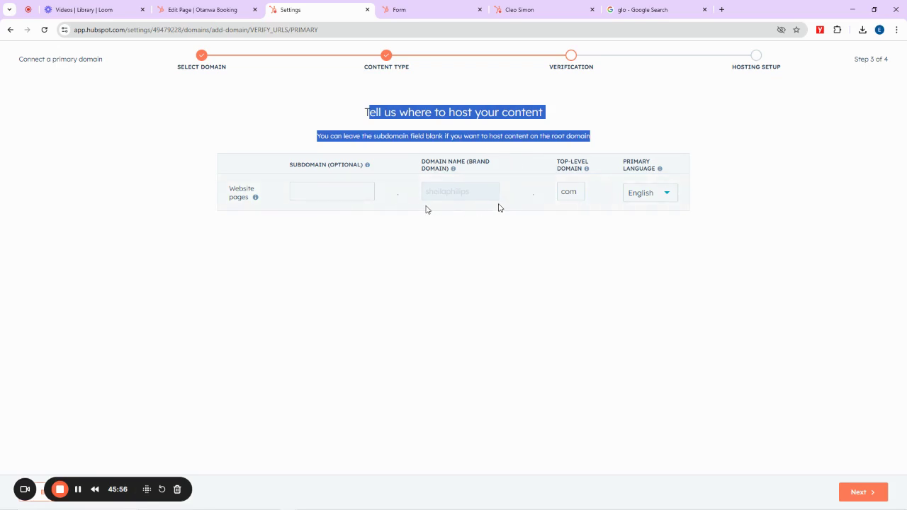
{"action": "mouse_move", "coordinate": [447, 190]}
{"action": "left_click", "coordinate": [861, 491]}
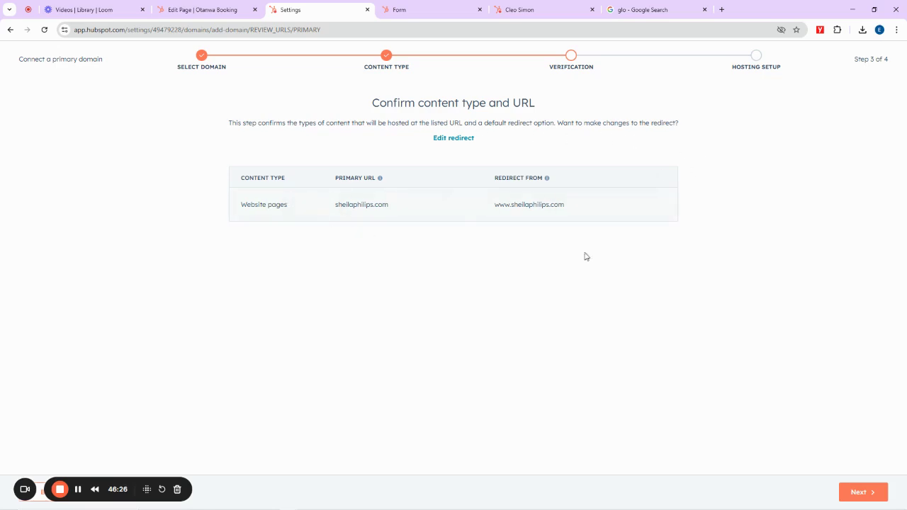
{"action": "left_click", "coordinate": [860, 488]}
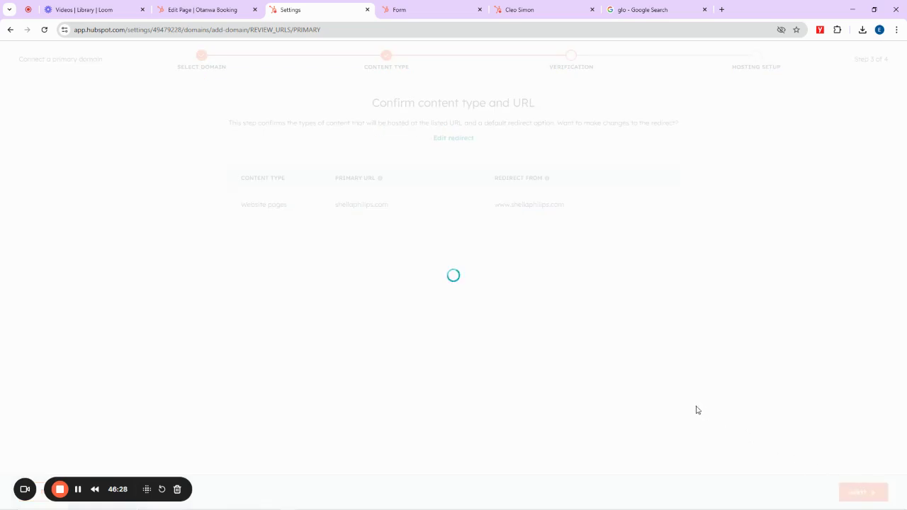
Close the form, contact and Google Search browser tabs, and review the DNS record instructions for the hosting setup
{"action": "left_click", "coordinate": [479, 10]}
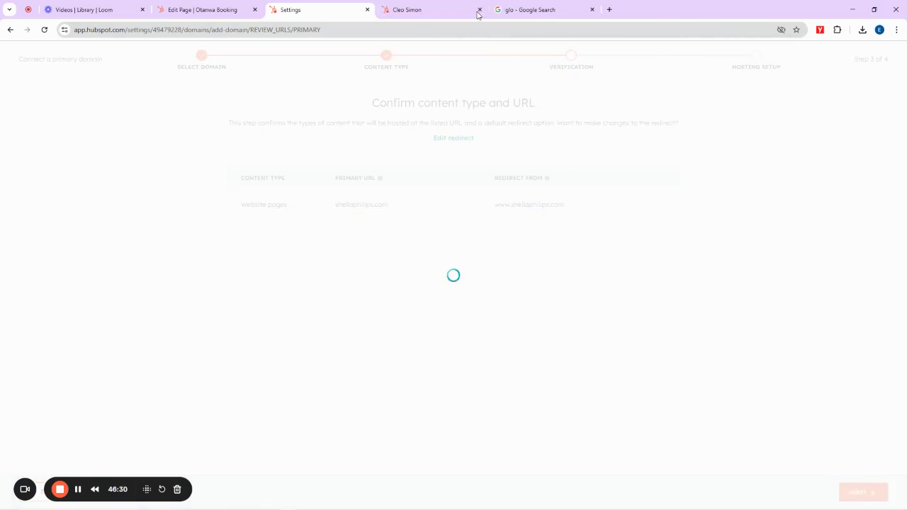
{"action": "left_click", "coordinate": [480, 10]}
{"action": "left_click", "coordinate": [479, 10]}
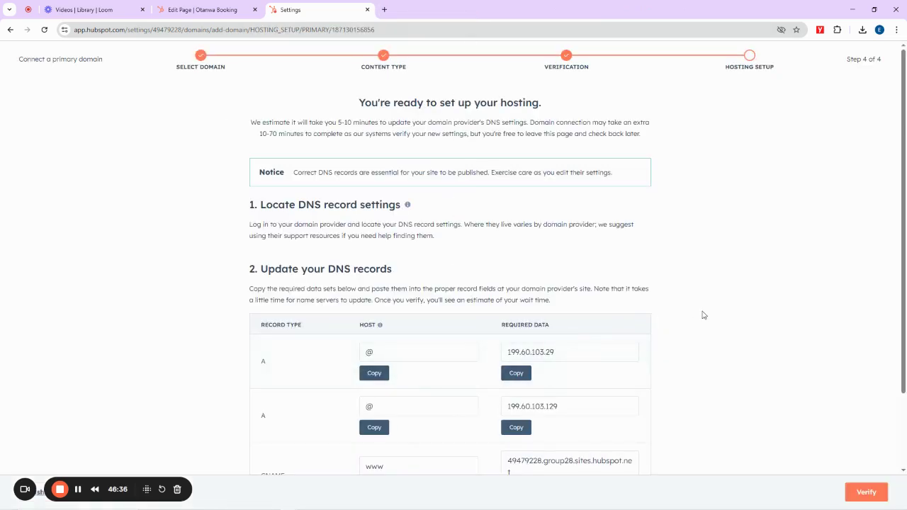
{"action": "scroll", "coordinate": [703, 315], "scroll_direction": "down", "scroll_amount": 2}
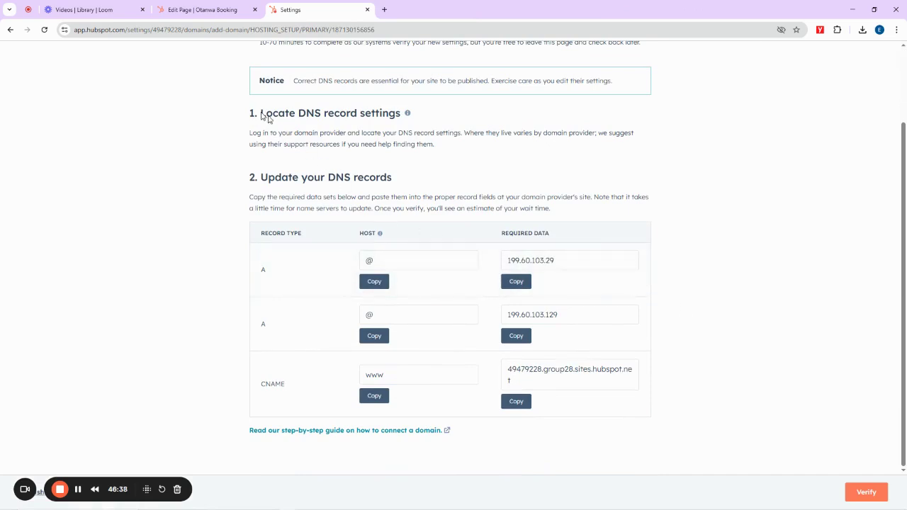
{"action": "left_click_drag", "start_coordinate": [262, 115], "coordinate": [406, 116]}
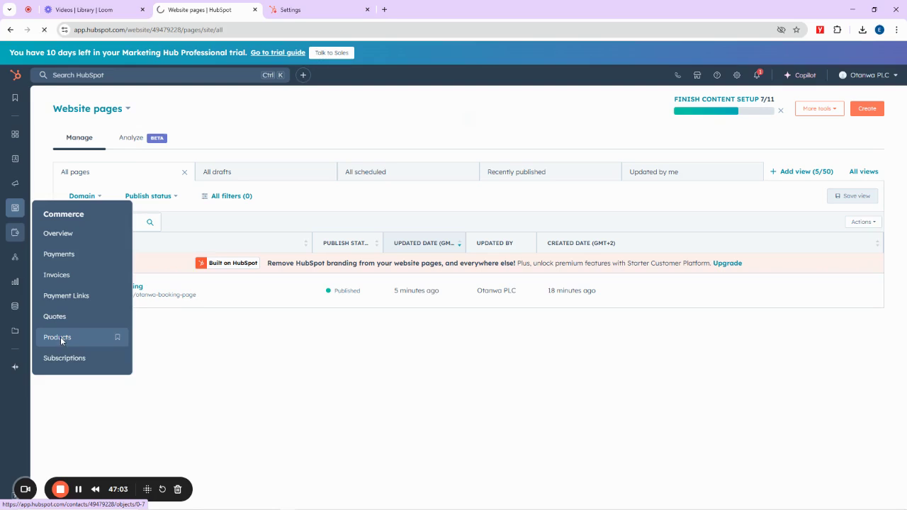
Start a new product in the Commerce product library, dismissing the guided tour and the panel customization tip
{"action": "left_click", "coordinate": [60, 338]}
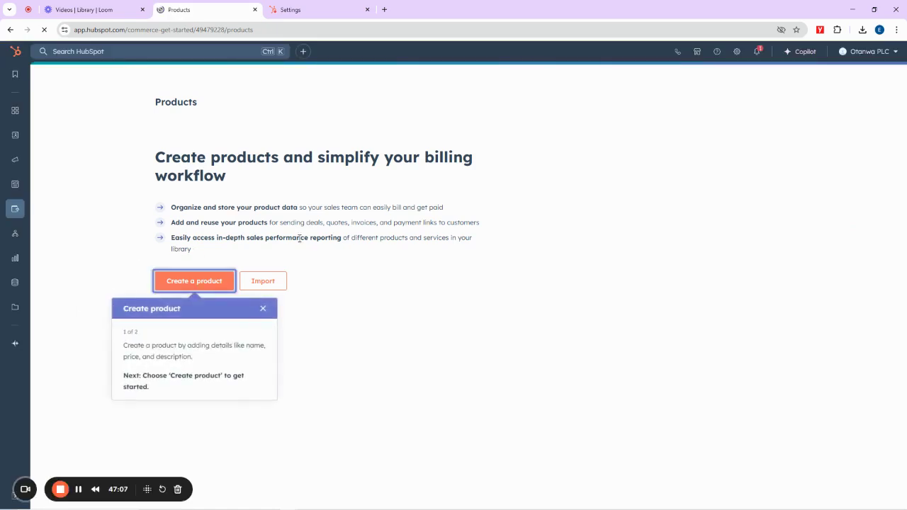
{"action": "left_click", "coordinate": [264, 308]}
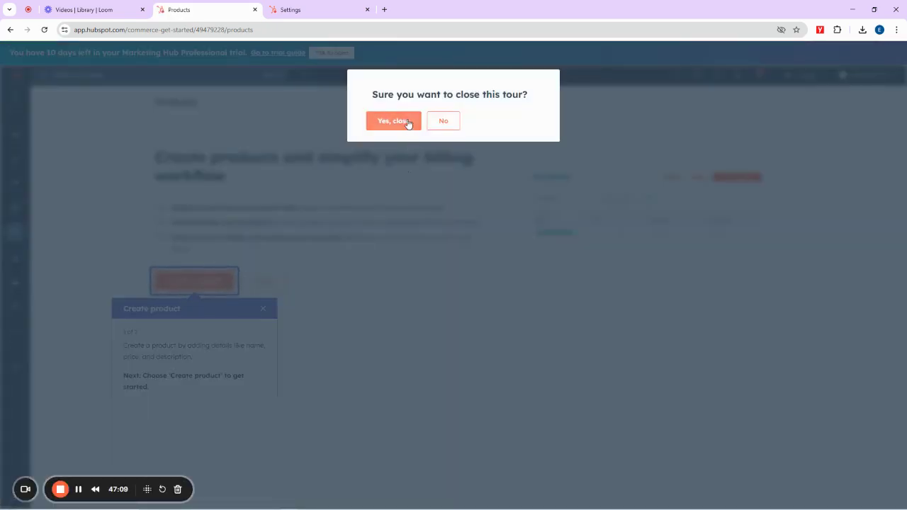
{"action": "left_click", "coordinate": [389, 122]}
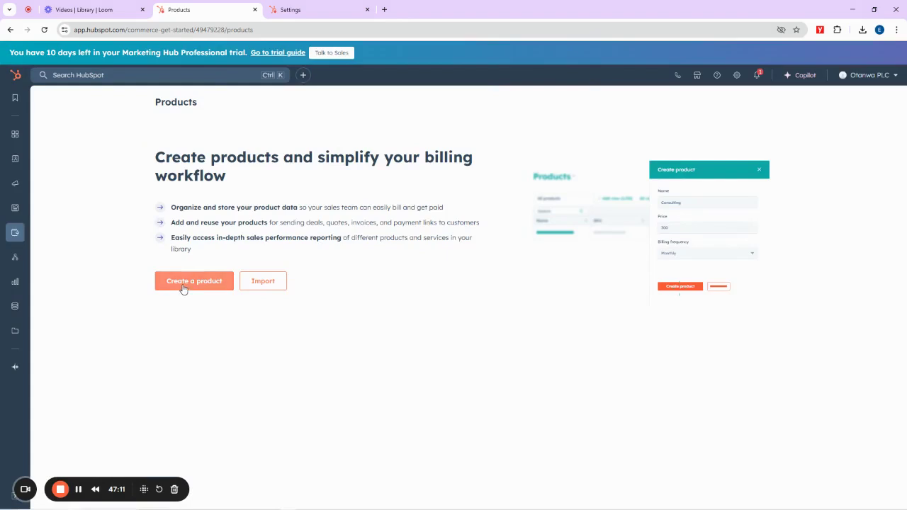
{"action": "left_click", "coordinate": [184, 288]}
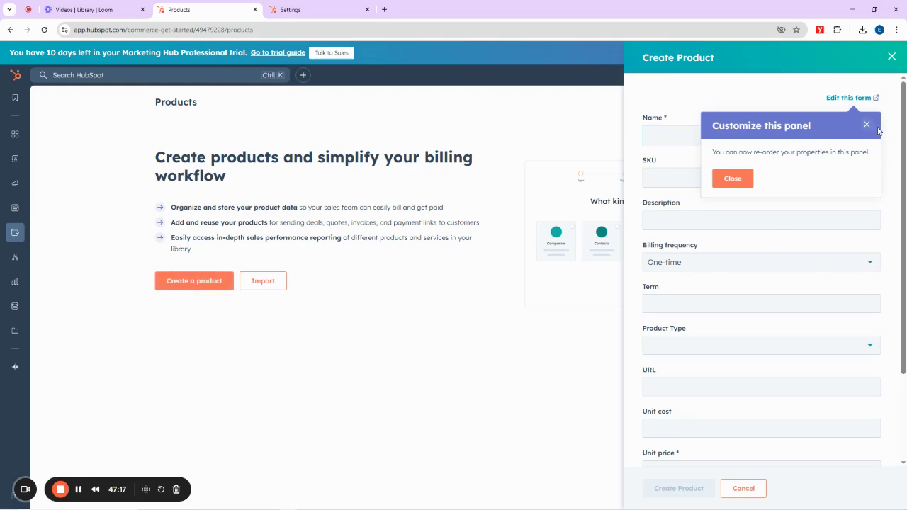
{"action": "left_click", "coordinate": [867, 126]}
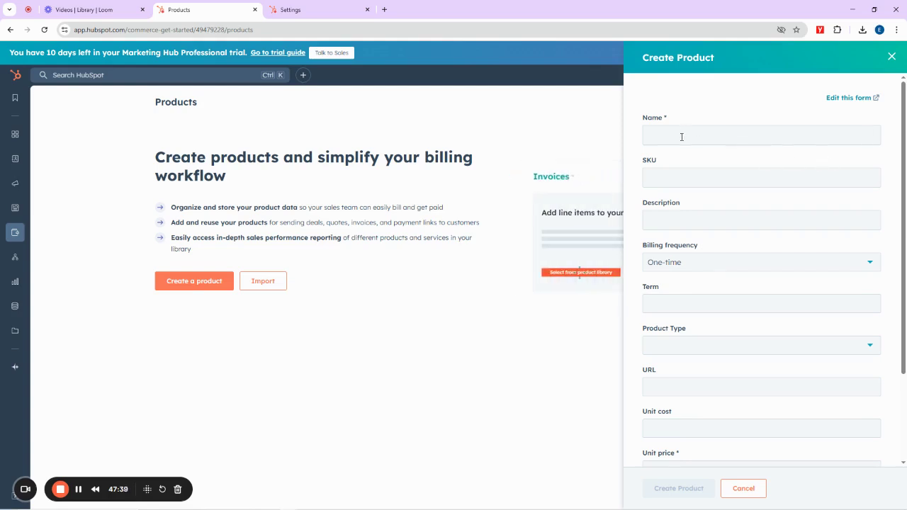
Name the product "Chicken" and describe it as "Chivken for gravy, stew, jolof"
{"action": "type", "text": "Chicken"}
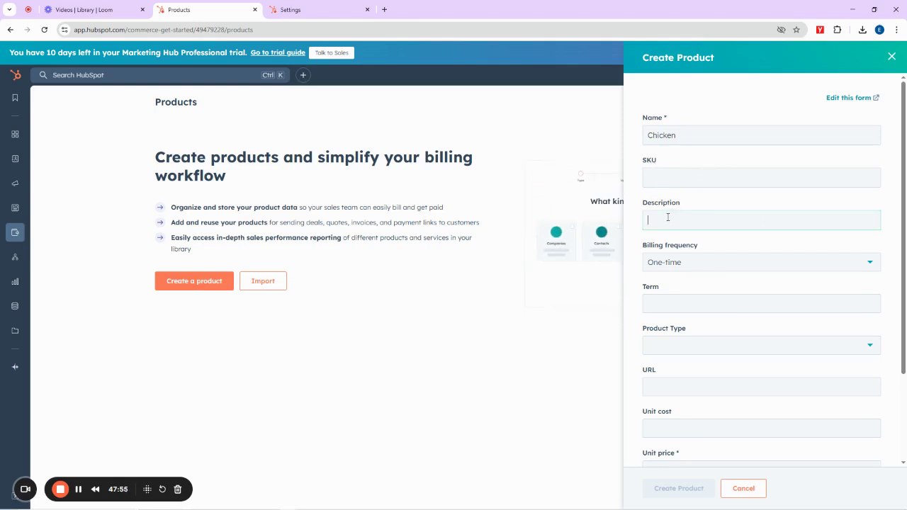
{"action": "type", "text": "hivken for"}
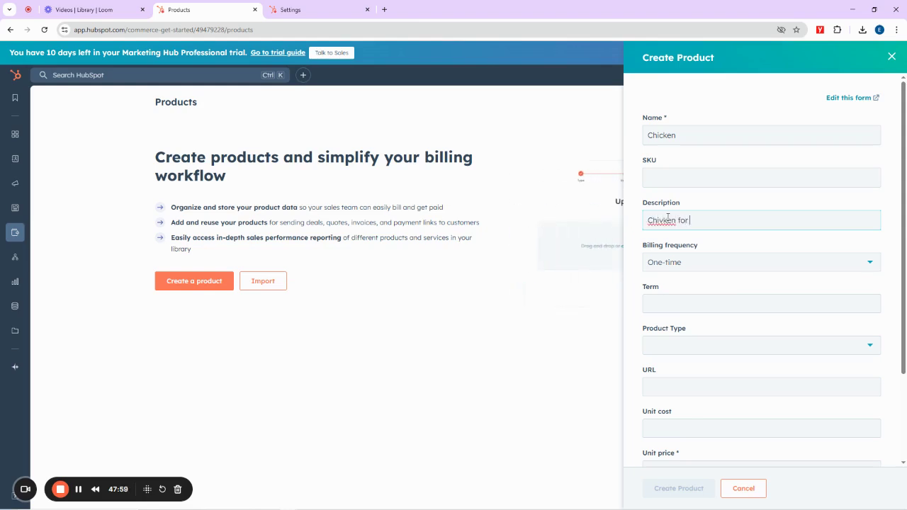
{"action": "type", "text": " gravy"}
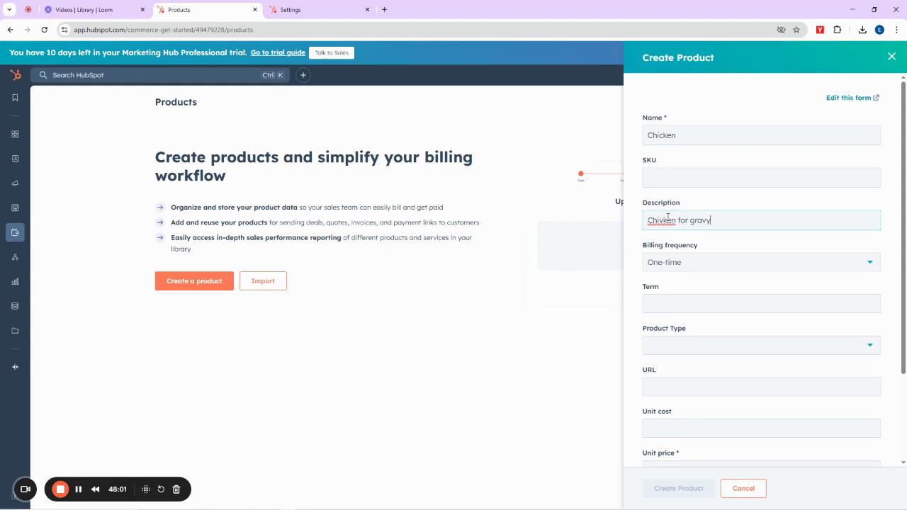
{"action": "type", "text": ", stew, "}
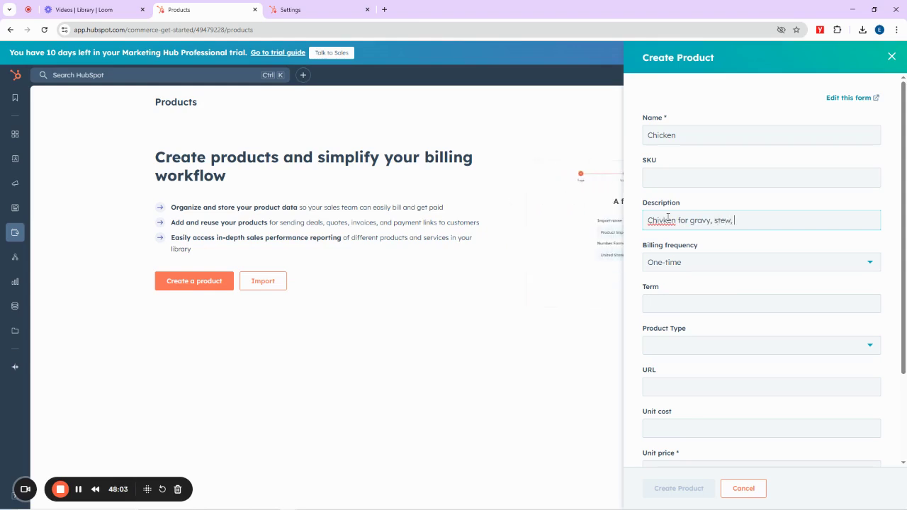
{"action": "type", "text": "jolof"}
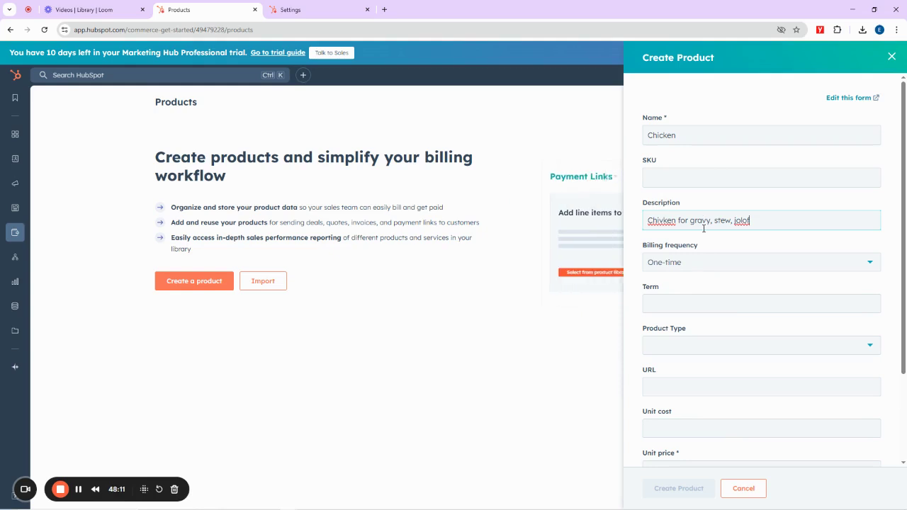
Set the Chicken product's type to Inventory, leaving the term empty
{"action": "left_click", "coordinate": [673, 310]}
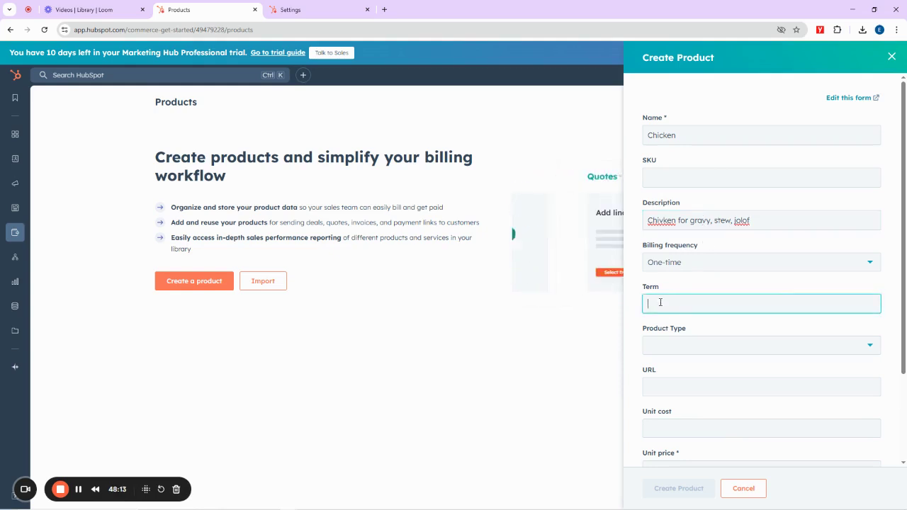
{"action": "left_click", "coordinate": [669, 347]}
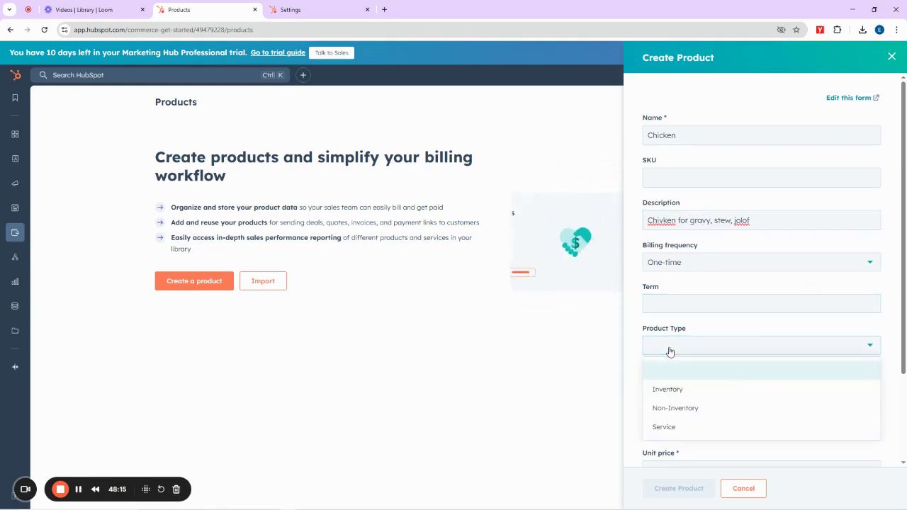
{"action": "left_click", "coordinate": [666, 389]}
{"action": "scroll", "coordinate": [704, 334], "scroll_direction": "down", "scroll_amount": 2}
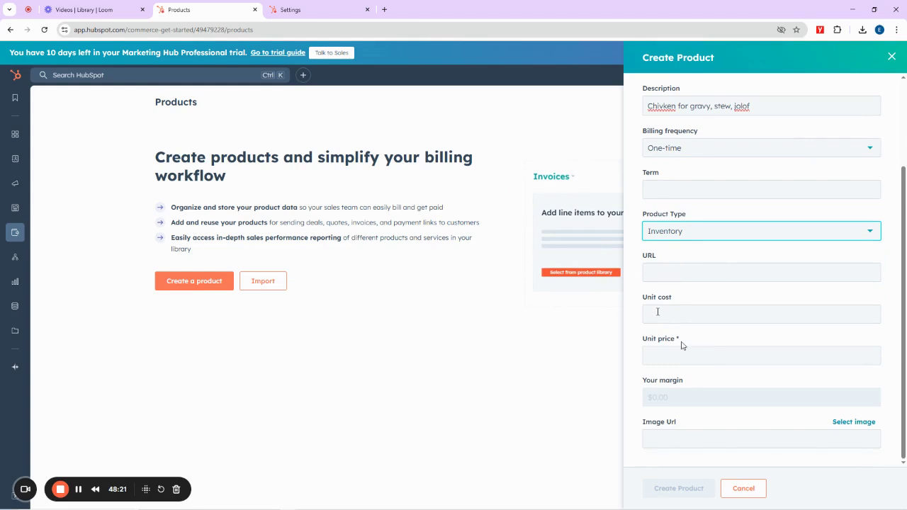
{"action": "scroll", "coordinate": [685, 170], "scroll_direction": "up", "scroll_amount": 2}
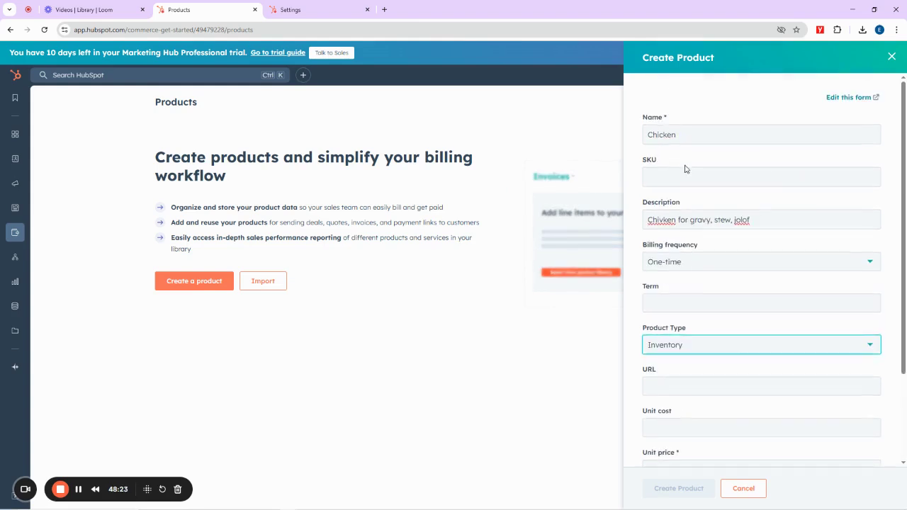
Set the Chicken product's unit cost to 12000 and its unit price to 25000
{"action": "scroll", "coordinate": [670, 286], "scroll_direction": "down", "scroll_amount": 2}
{"action": "left_click", "coordinate": [661, 315]}
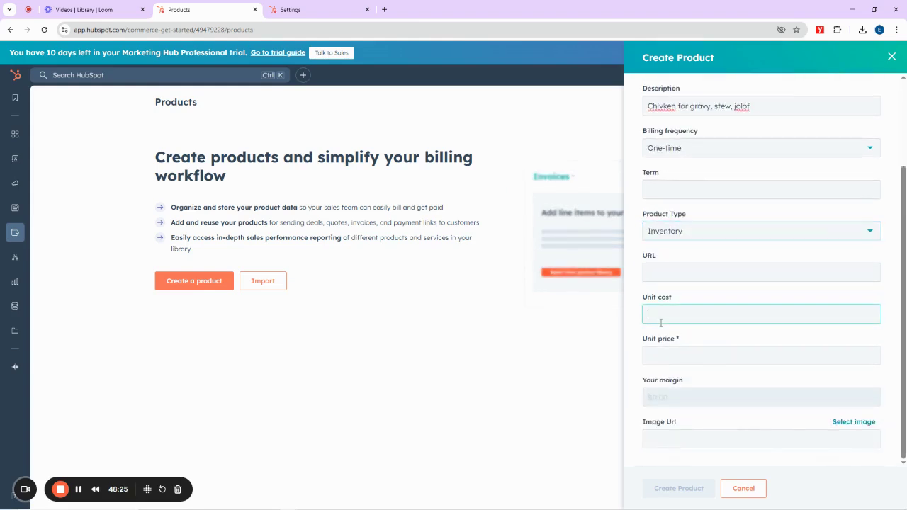
{"action": "type", "text": "10"}
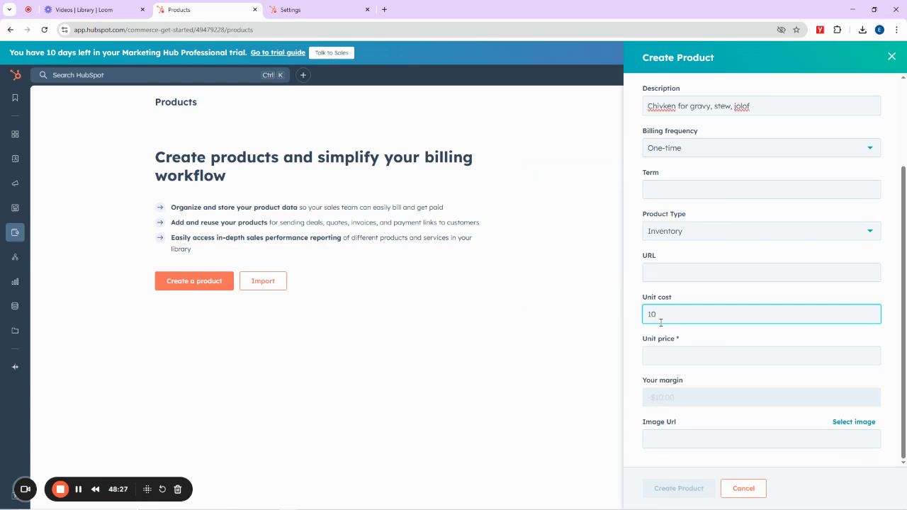
{"action": "key", "text": "BackSpace"}
{"action": "type", "text": "2000"}
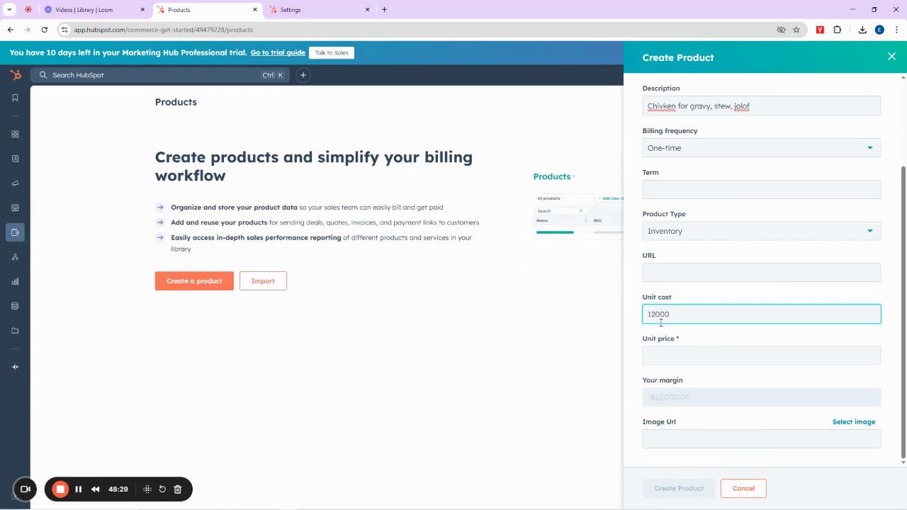
{"action": "left_click", "coordinate": [667, 360]}
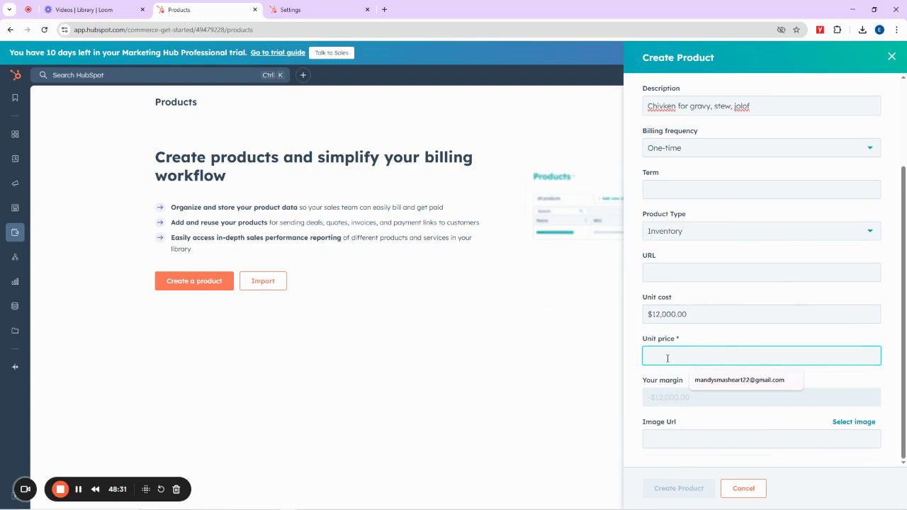
{"action": "type", "text": "2"}
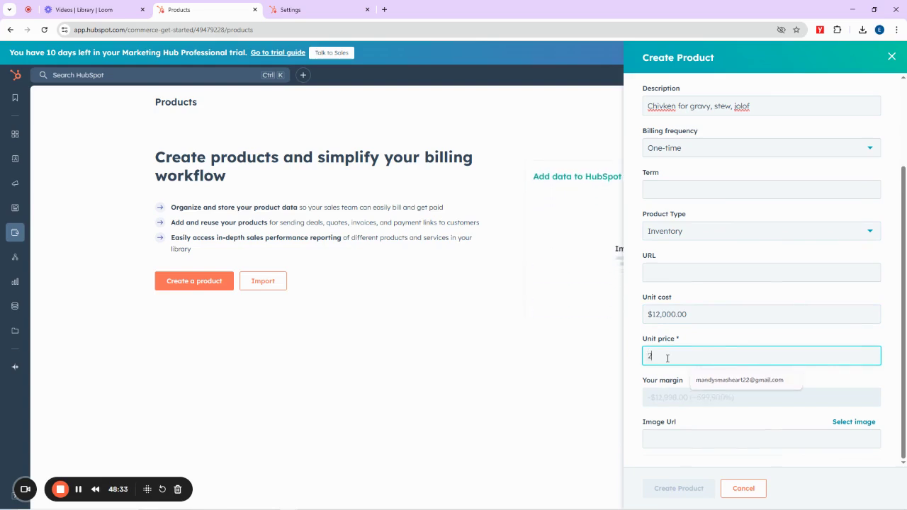
{"action": "type", "text": "50000"}
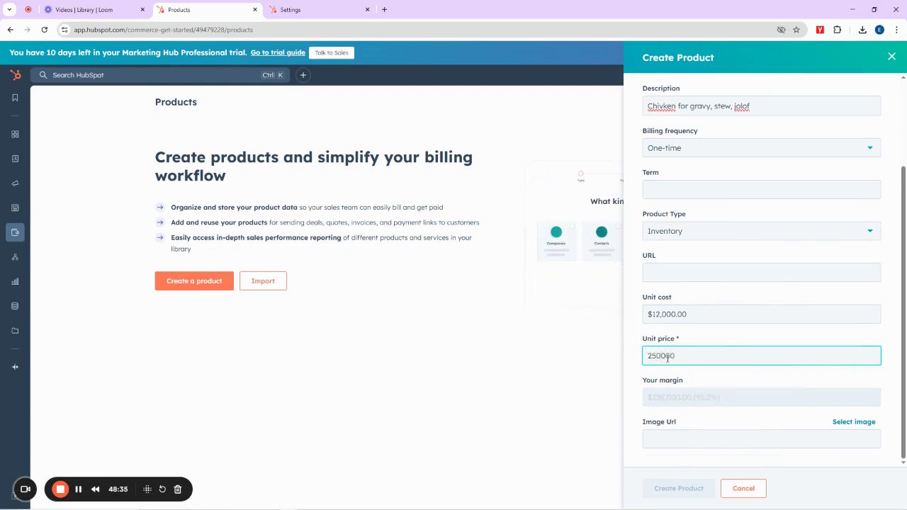
{"action": "key", "text": "BackSpace"}
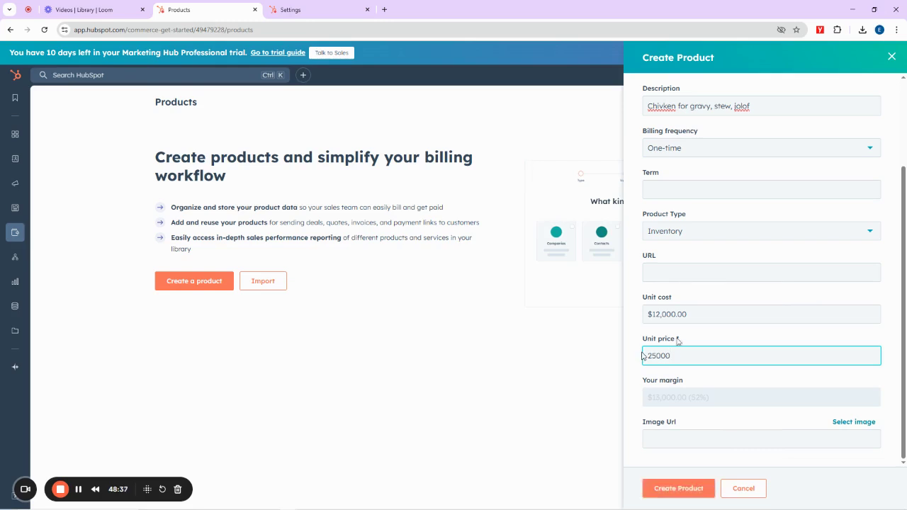
Create the Chicken product without a URL and dismiss the payment offer and the product views tip
{"action": "left_click", "coordinate": [679, 280]}
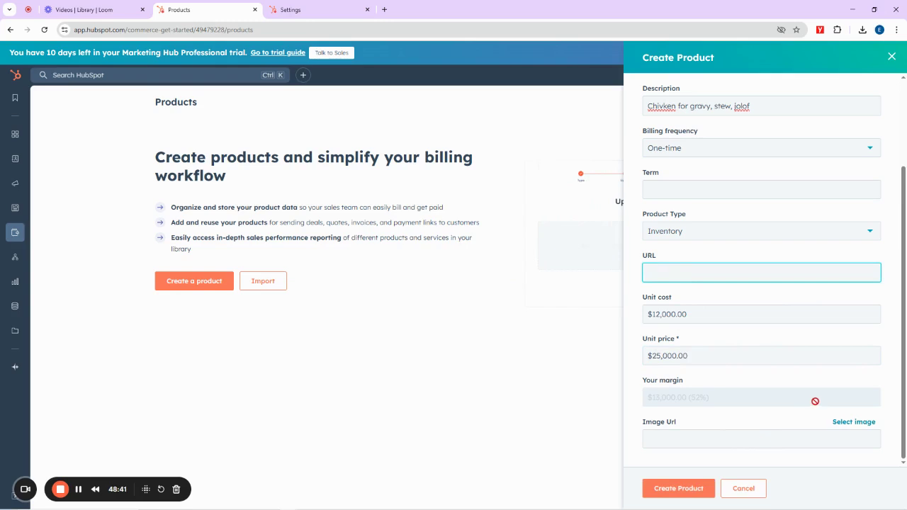
{"action": "scroll", "coordinate": [812, 401], "scroll_direction": "up", "scroll_amount": 3}
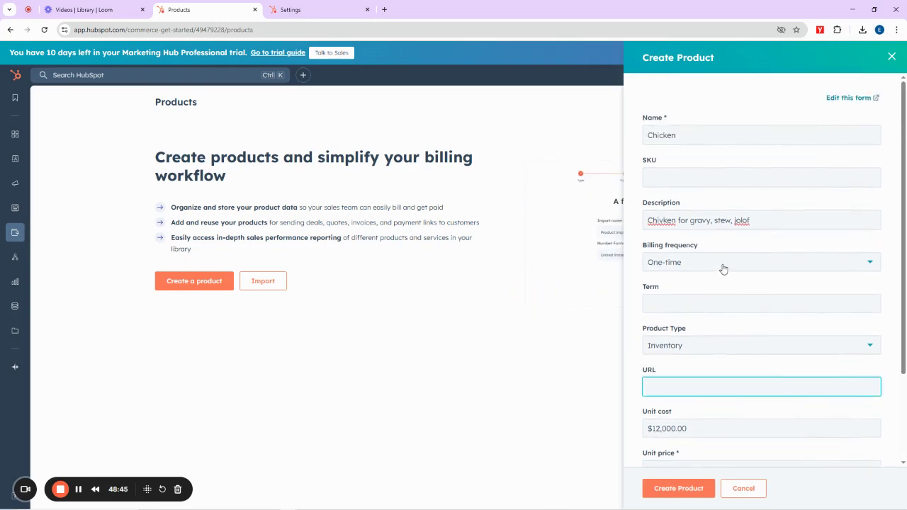
{"action": "left_click", "coordinate": [674, 491]}
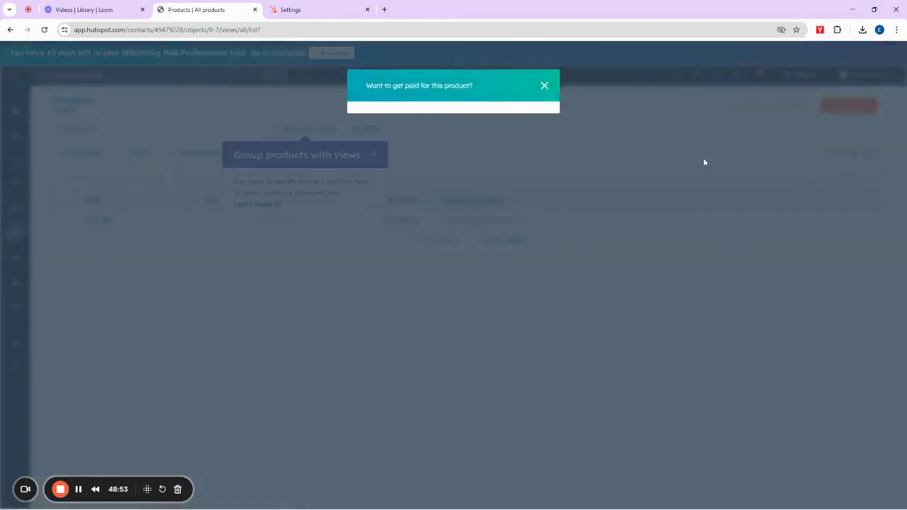
{"action": "left_click", "coordinate": [630, 93]}
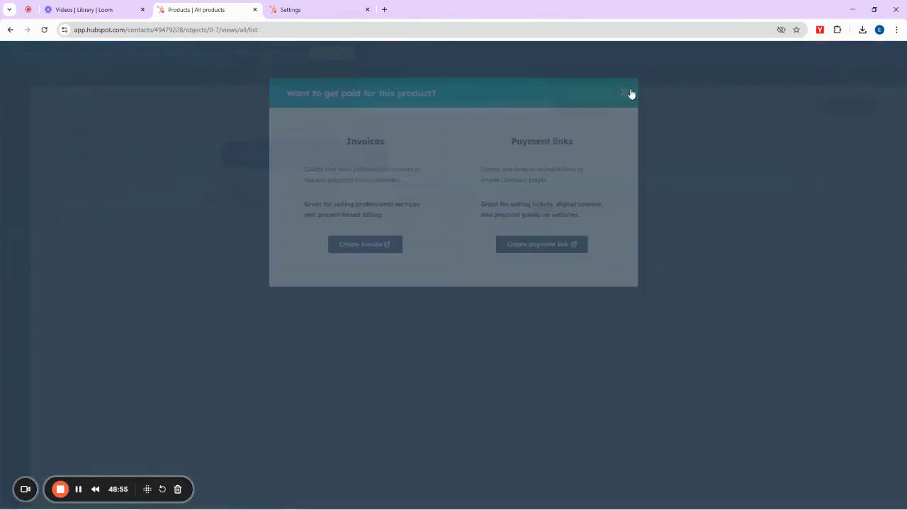
{"action": "left_click", "coordinate": [372, 153]}
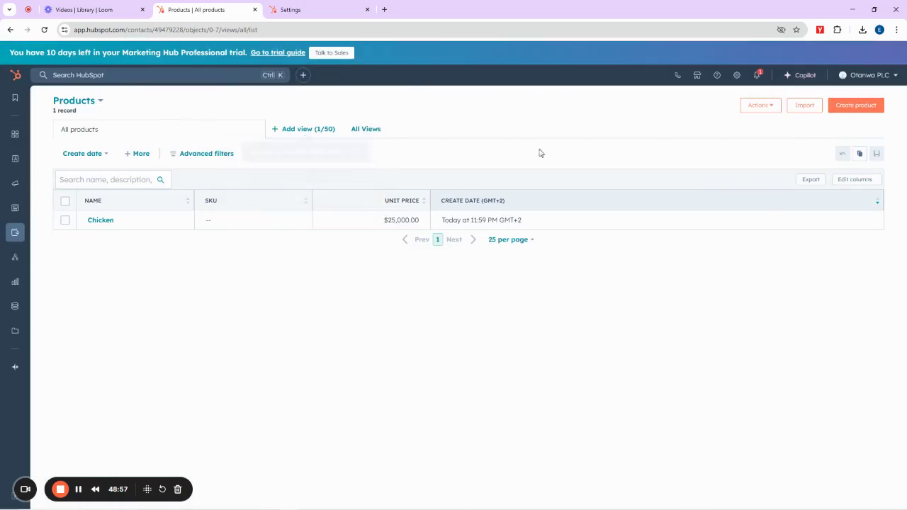
Start a second product named "Ajino Moto" with the description "Makes your meals tasty", dismissing the payment offer
{"action": "left_click", "coordinate": [856, 106]}
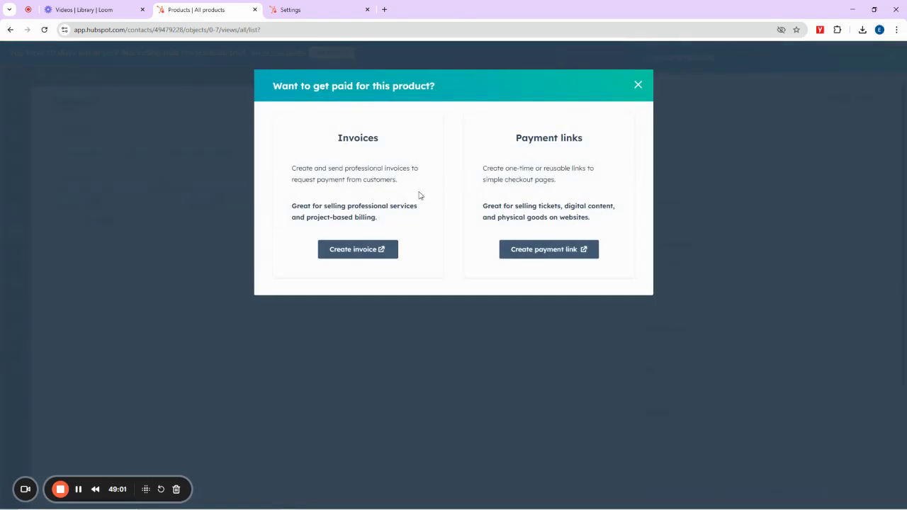
{"action": "left_click", "coordinate": [638, 85]}
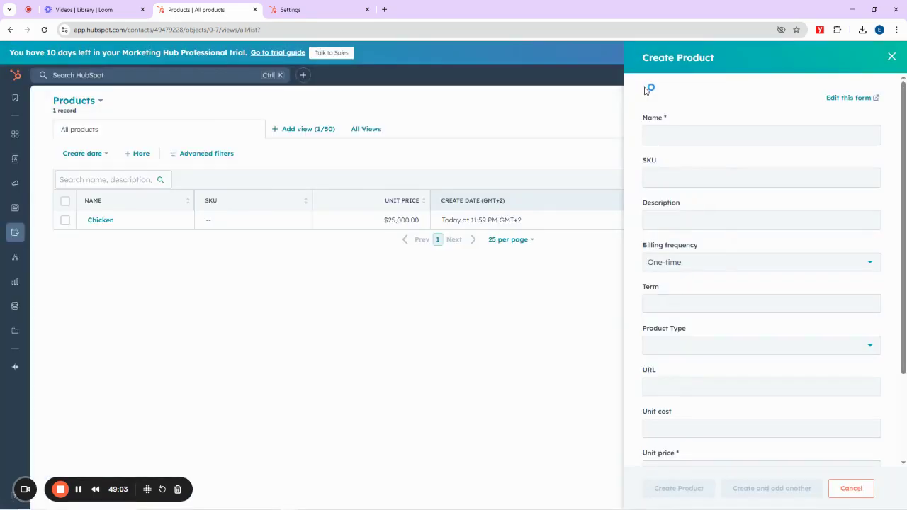
{"action": "left_click", "coordinate": [686, 133]}
{"action": "type", "text": "Ajino Moto"}
{"action": "left_click", "coordinate": [671, 219]}
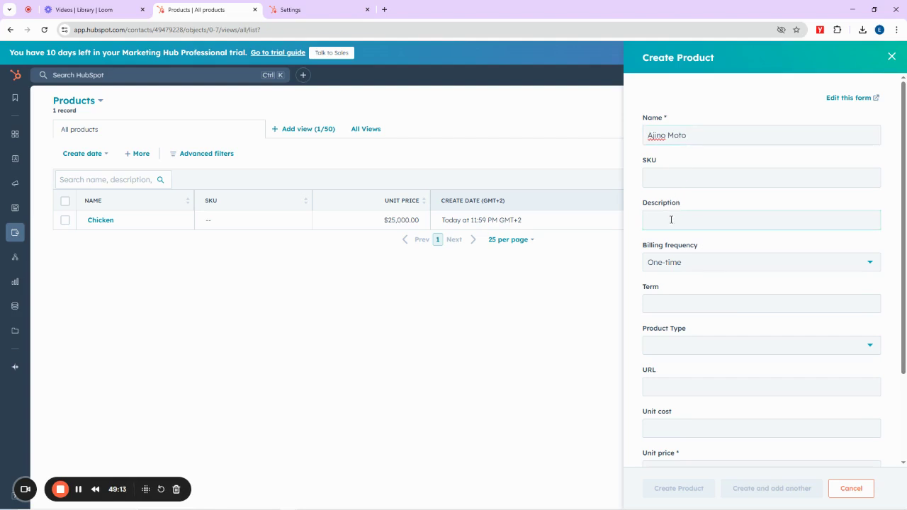
{"action": "type", "text": "Makes your meals tasty"}
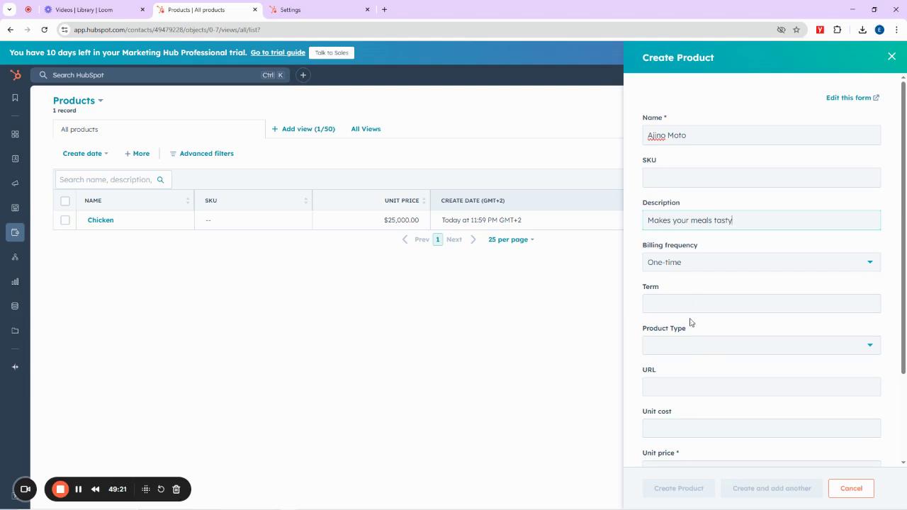
Set the Ajino Moto product's type to Inventory, its unit cost to 500 and its unit price to 1500
{"action": "left_click", "coordinate": [684, 345]}
{"action": "left_click", "coordinate": [674, 390]}
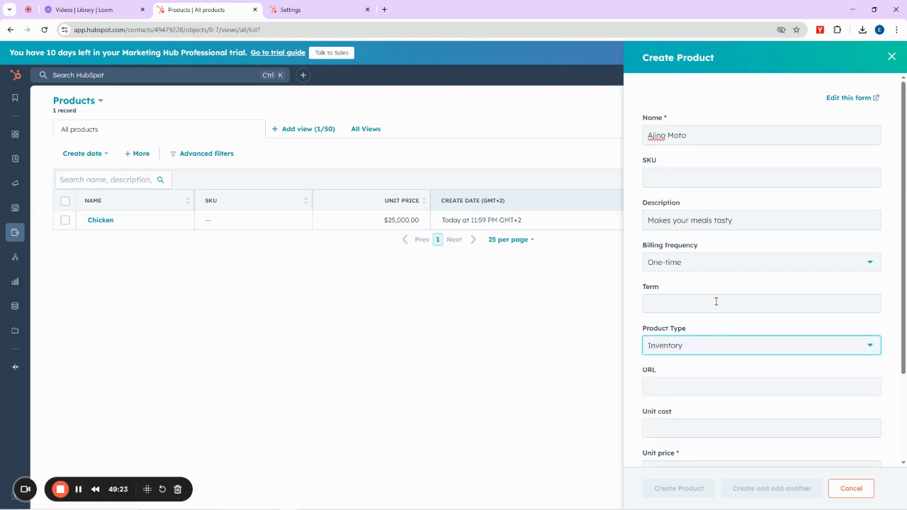
{"action": "scroll", "coordinate": [716, 305], "scroll_direction": "down", "scroll_amount": 2}
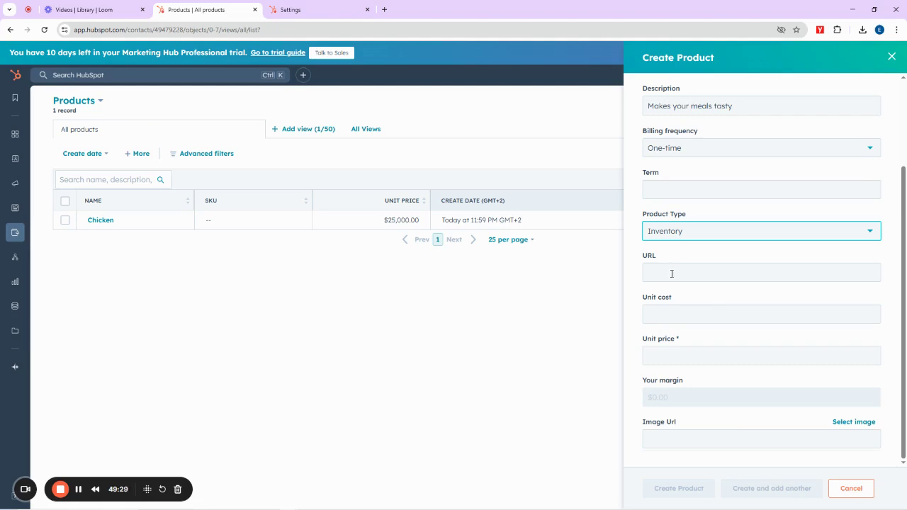
{"action": "left_click", "coordinate": [662, 318]}
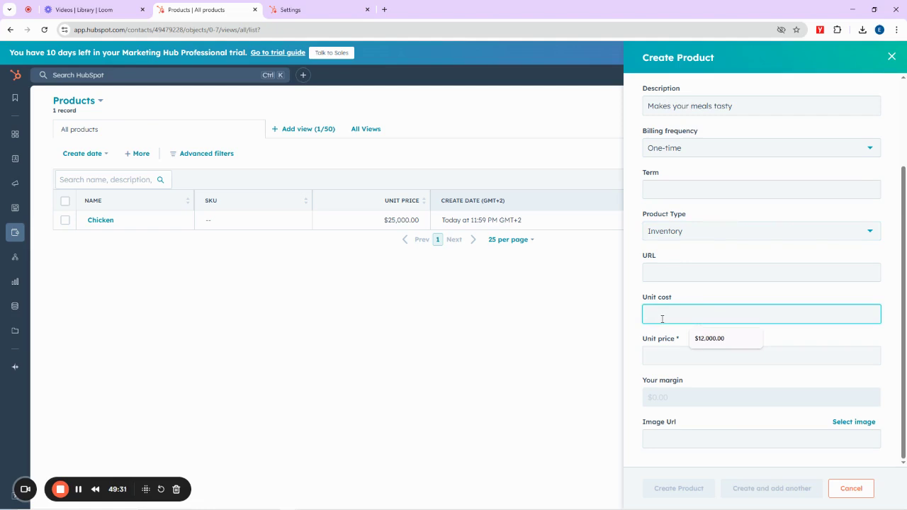
{"action": "type", "text": "500"}
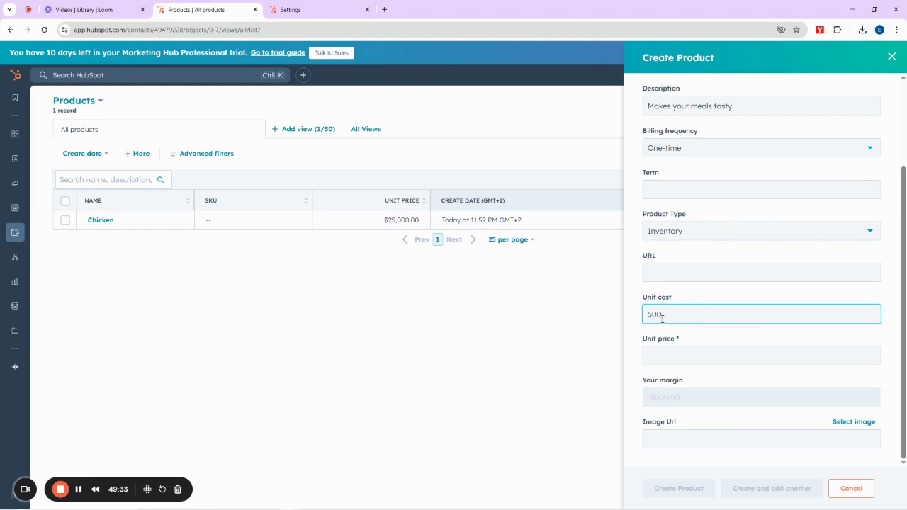
{"action": "left_click", "coordinate": [673, 355]}
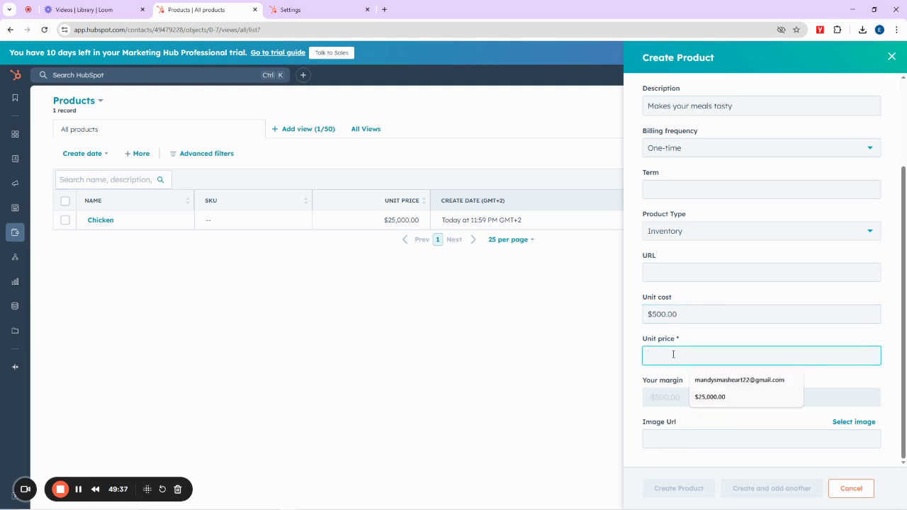
{"action": "type", "text": "1500"}
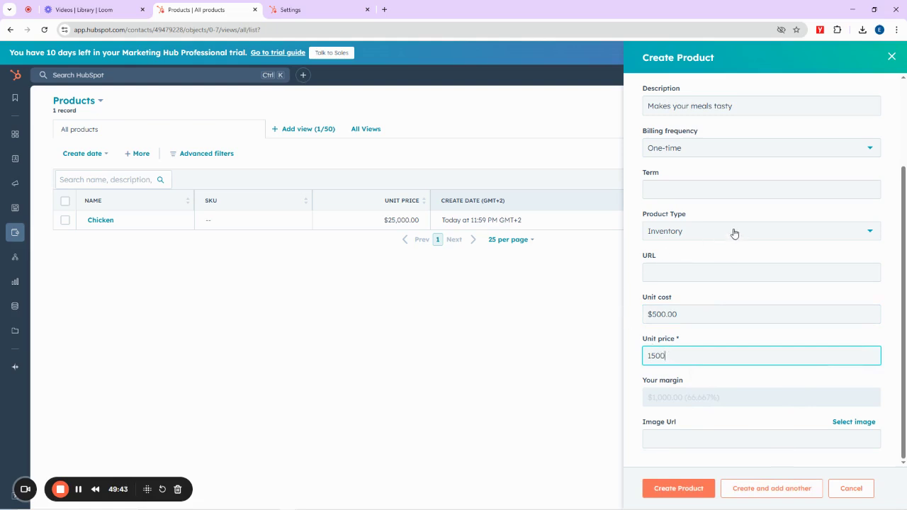
Create the Ajino Moto product and dismiss the success notice and the payment offer
{"action": "left_click", "coordinate": [673, 491]}
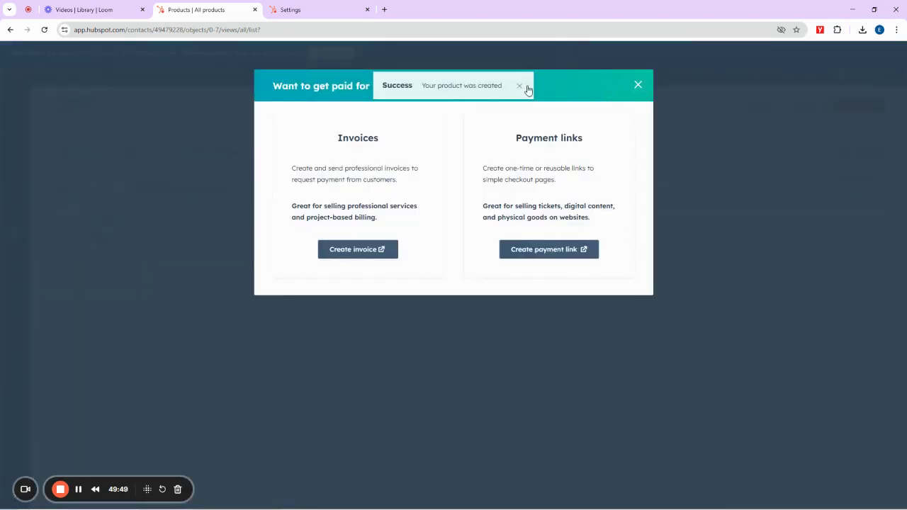
{"action": "left_click", "coordinate": [519, 89]}
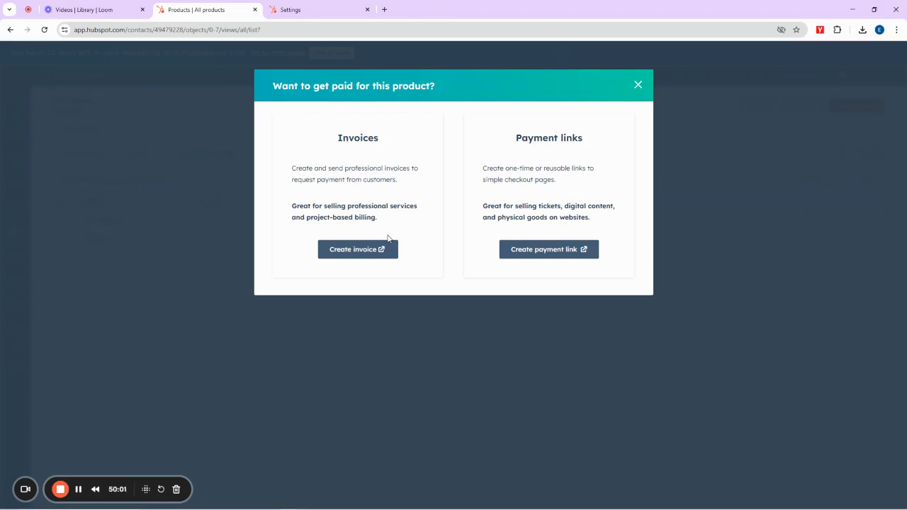
{"action": "left_click", "coordinate": [638, 85]}
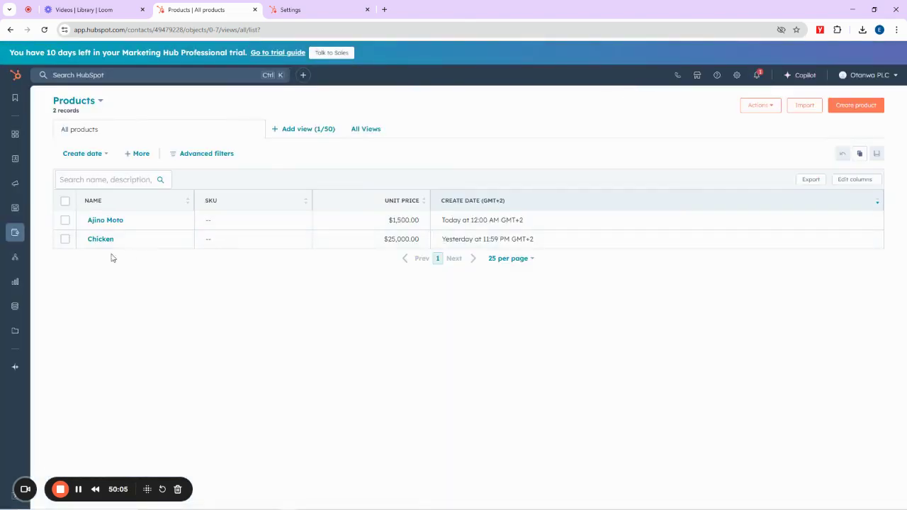
Start a new one-time invoice from the Commerce invoices page and dismiss the demo video
{"action": "mouse_move", "coordinate": [9, 233]}
{"action": "mouse_move", "coordinate": [16, 232]}
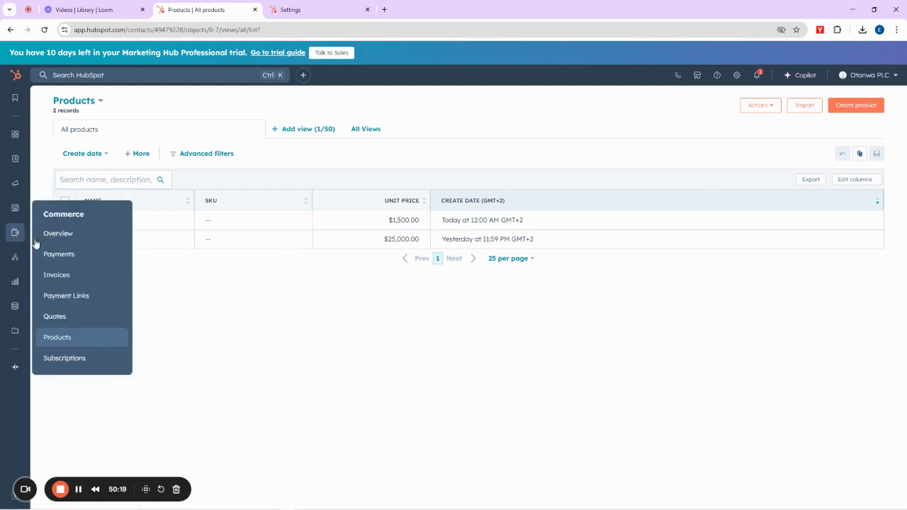
{"action": "left_click", "coordinate": [61, 276]}
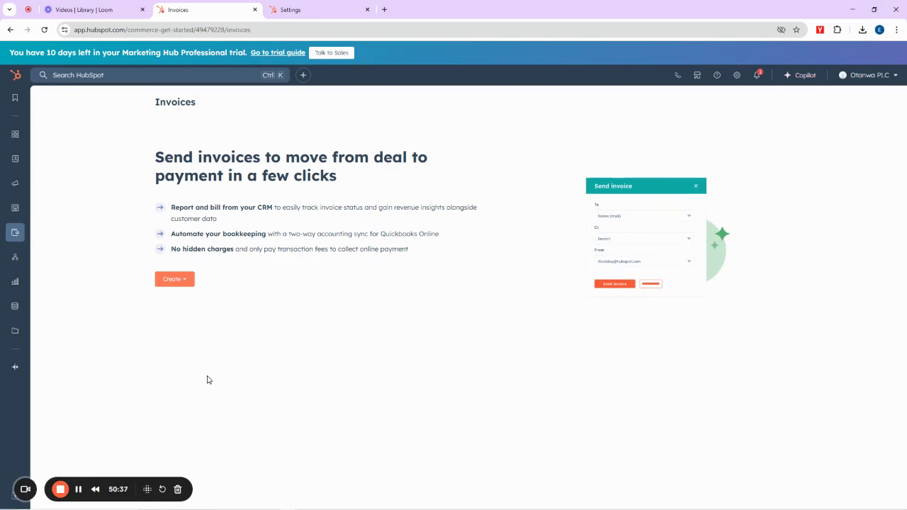
{"action": "left_click", "coordinate": [171, 282]}
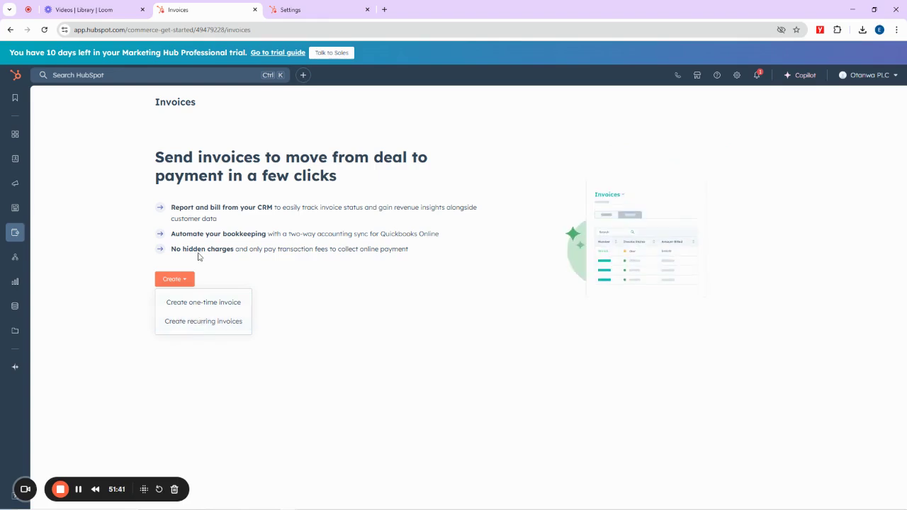
{"action": "left_click", "coordinate": [170, 281]}
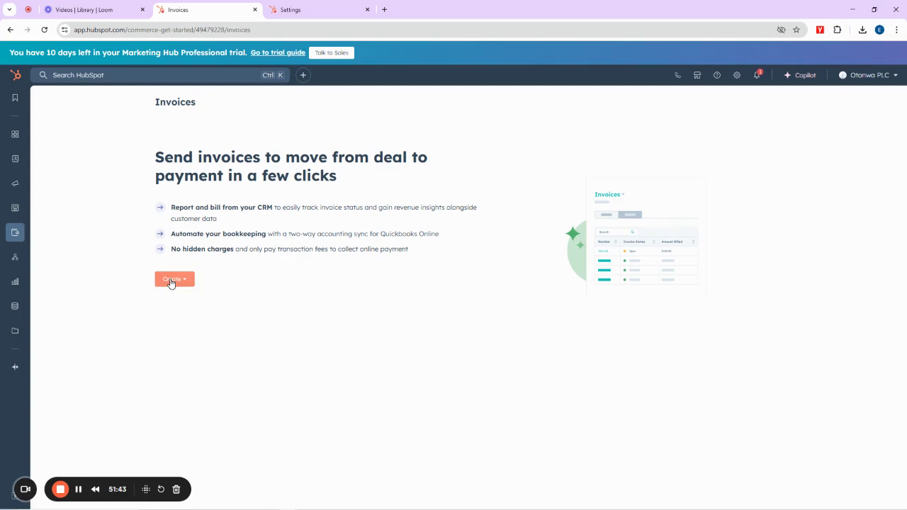
{"action": "left_click", "coordinate": [171, 282]}
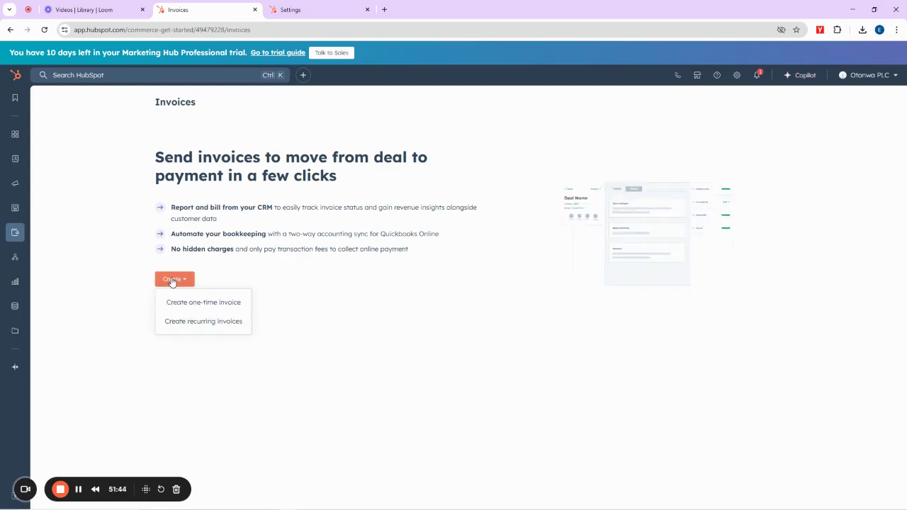
{"action": "left_click", "coordinate": [204, 303]}
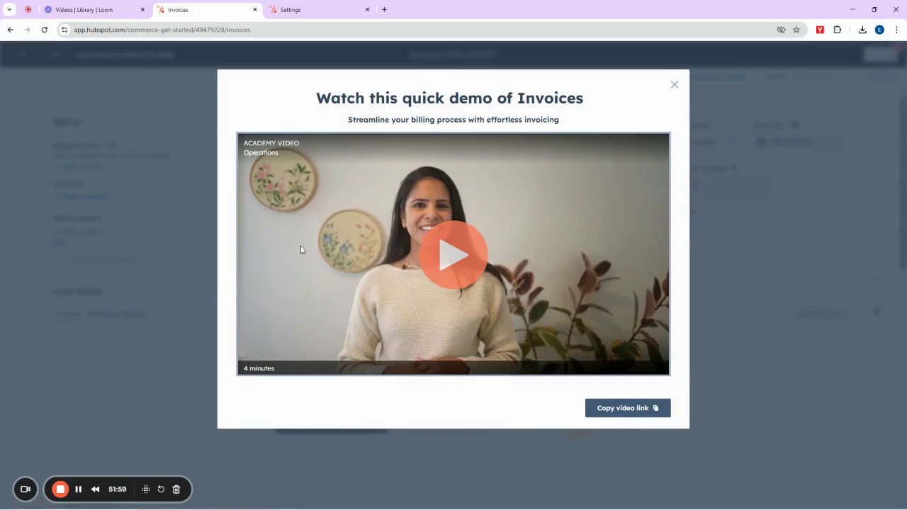
{"action": "left_click", "coordinate": [674, 86]}
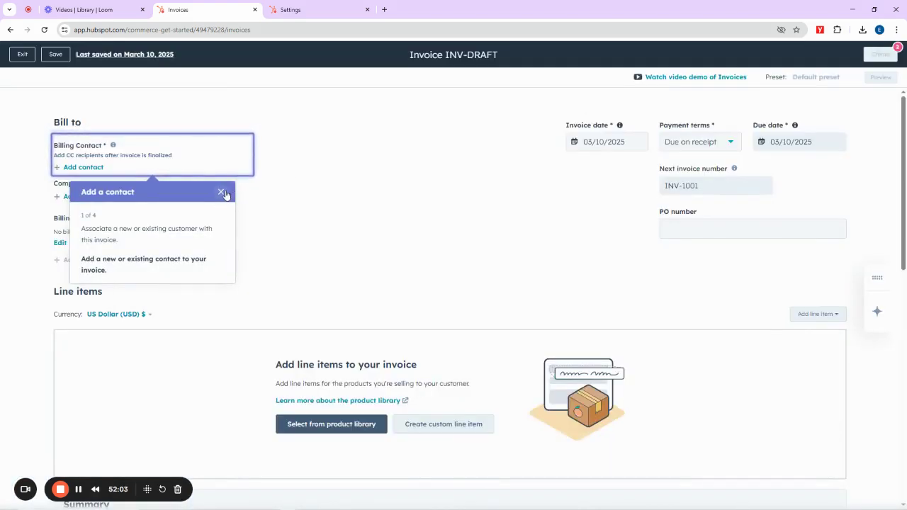
Add an existing contact, the sixth on the first page of contacts, as the invoice's billing contact
{"action": "left_click", "coordinate": [226, 193]}
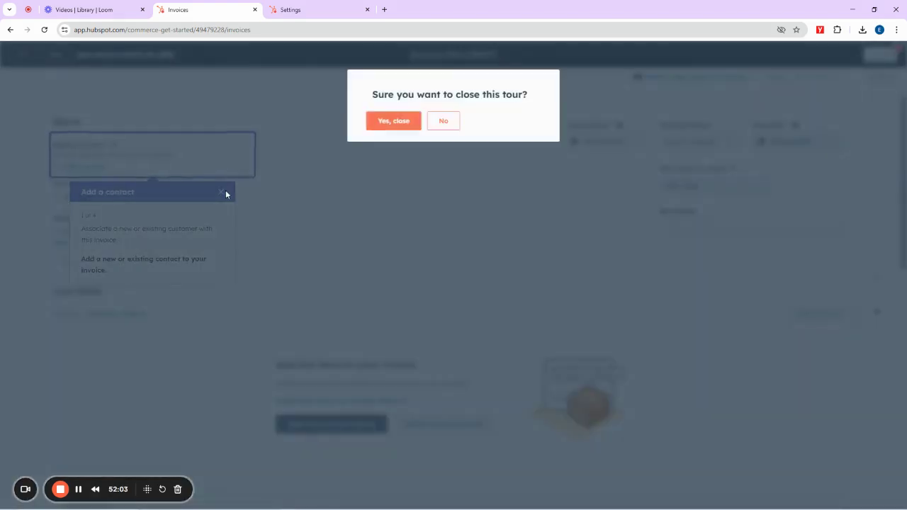
{"action": "left_click", "coordinate": [443, 122]}
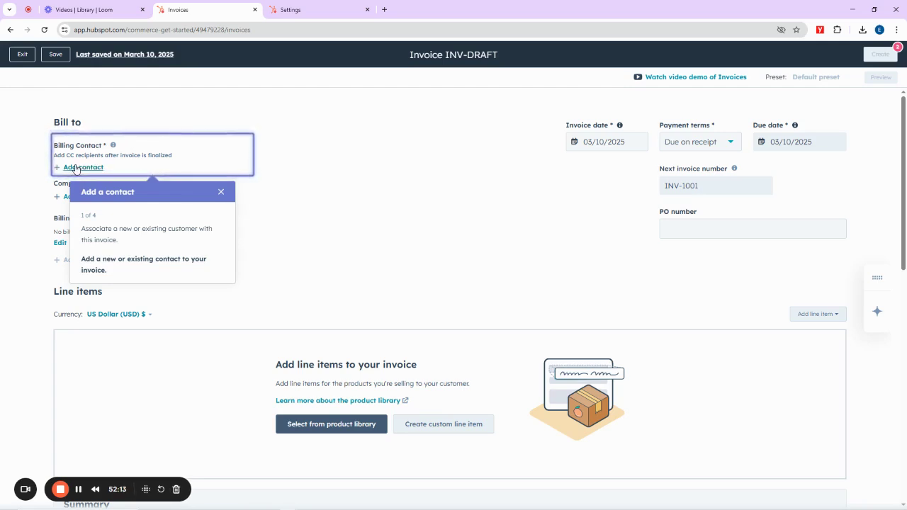
{"action": "left_click", "coordinate": [90, 172]}
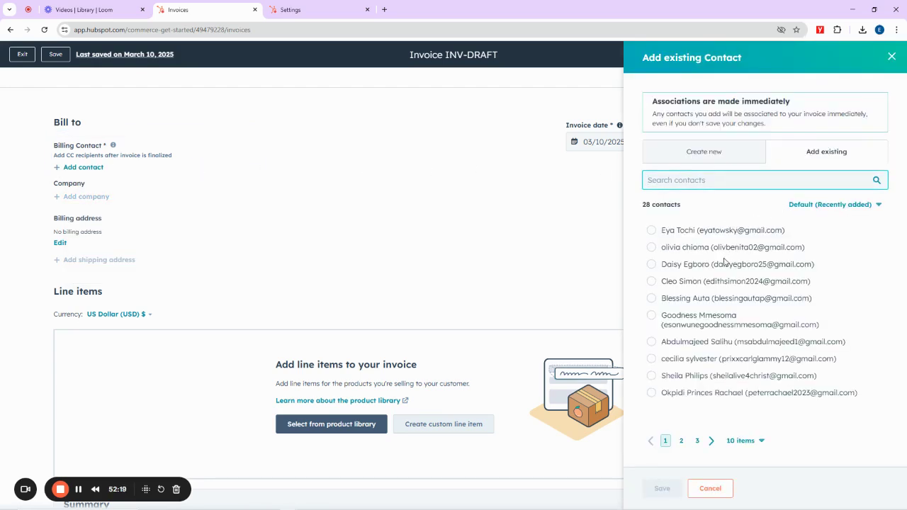
{"action": "left_click", "coordinate": [683, 319]}
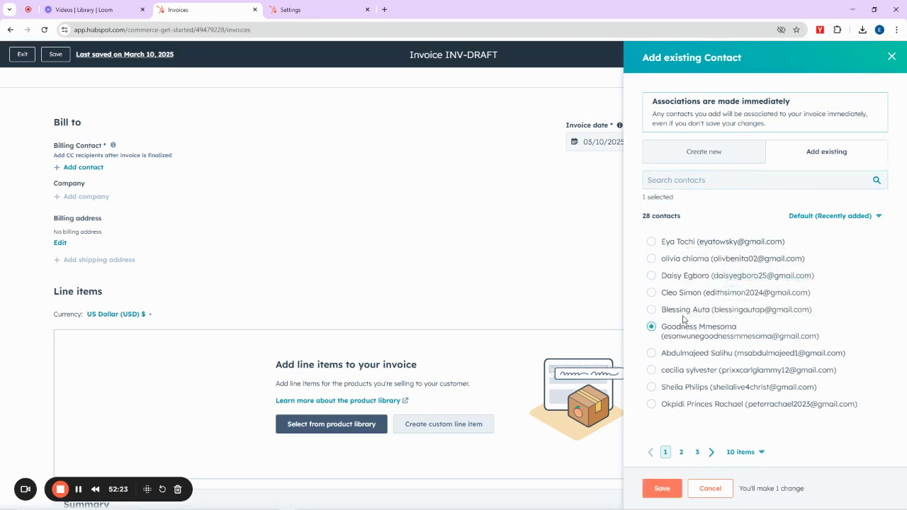
{"action": "left_click", "coordinate": [662, 489]}
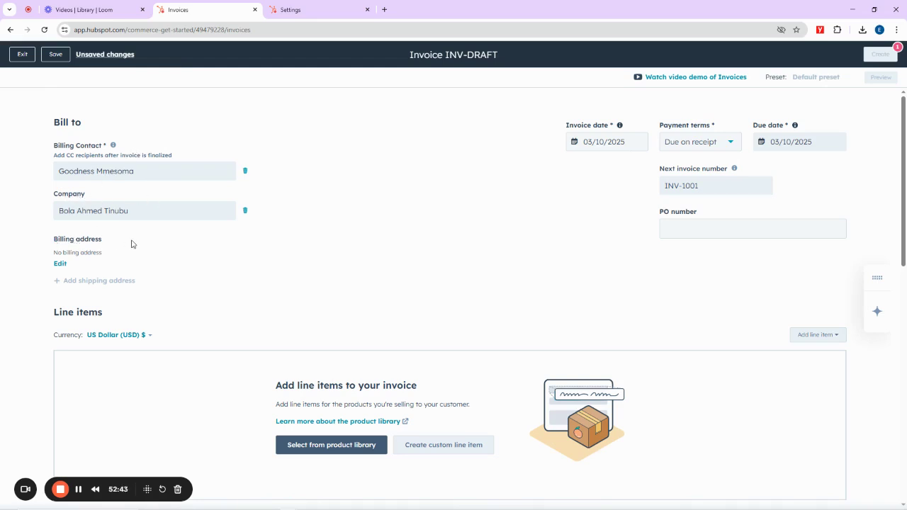
{"action": "left_click_drag", "start_coordinate": [662, 130], "coordinate": [826, 129]}
{"action": "left_click_drag", "start_coordinate": [566, 126], "coordinate": [616, 129]}
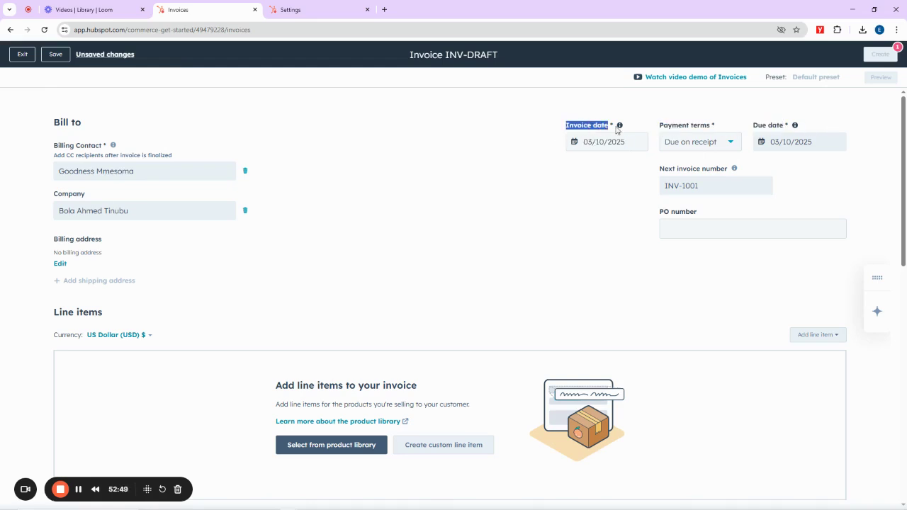
{"action": "left_click", "coordinate": [659, 172]}
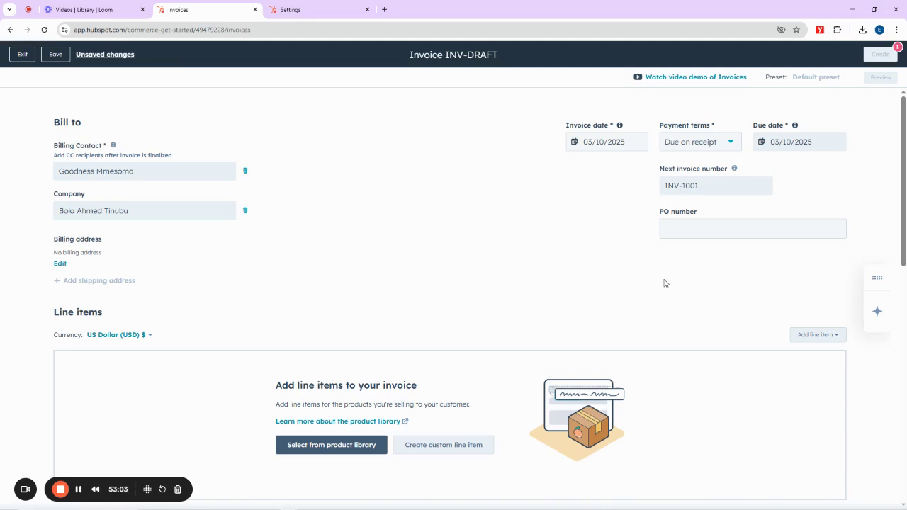
Add Ajino Moto and Chicken from the product library as line items on the invoice
{"action": "left_click", "coordinate": [318, 444]}
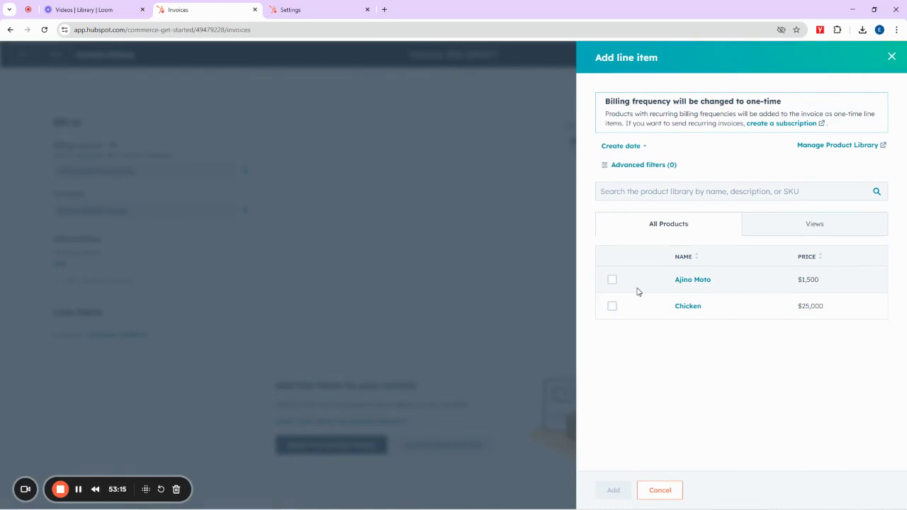
{"action": "left_click", "coordinate": [611, 280]}
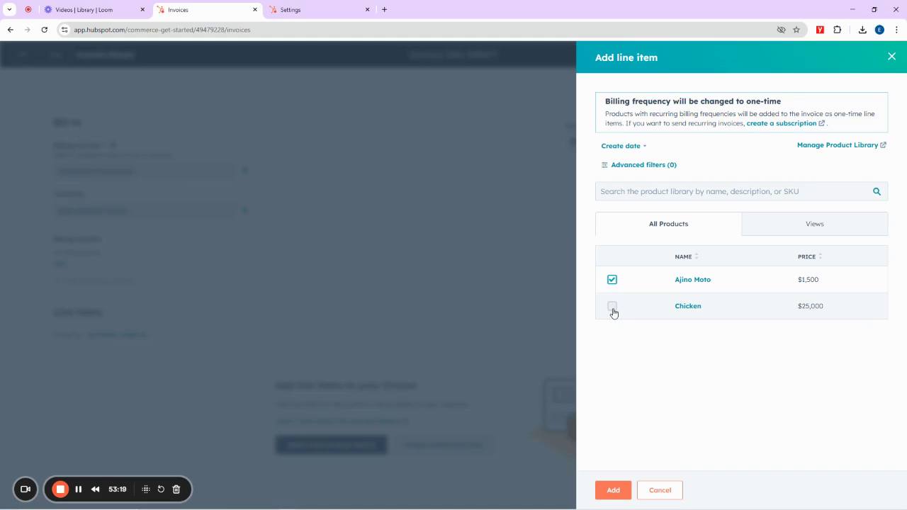
{"action": "left_click", "coordinate": [612, 309]}
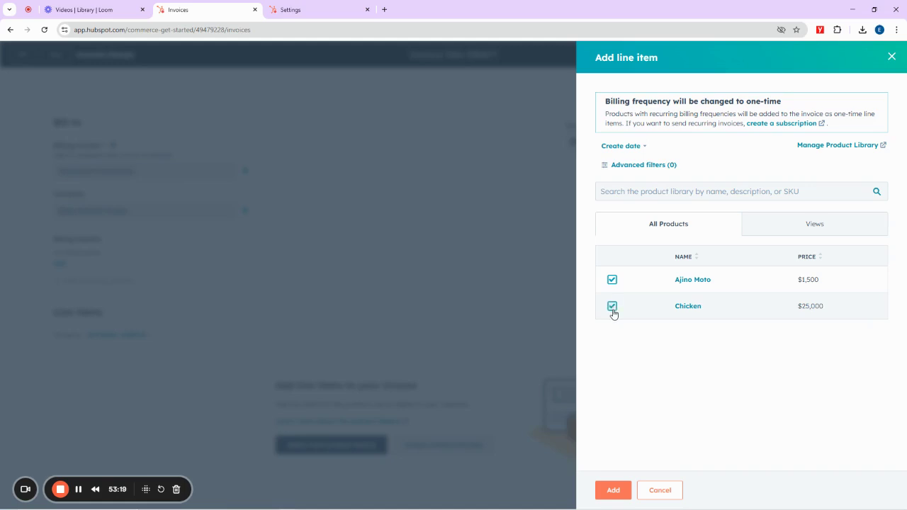
{"action": "left_click", "coordinate": [614, 491]}
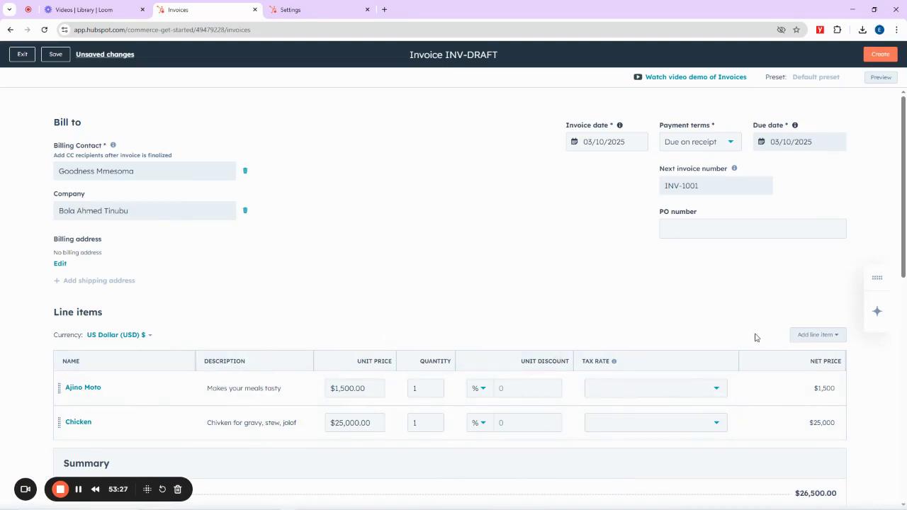
Set the quantity of the Ajino Moto line item to 25
{"action": "scroll", "coordinate": [812, 390], "scroll_direction": "down", "scroll_amount": 3}
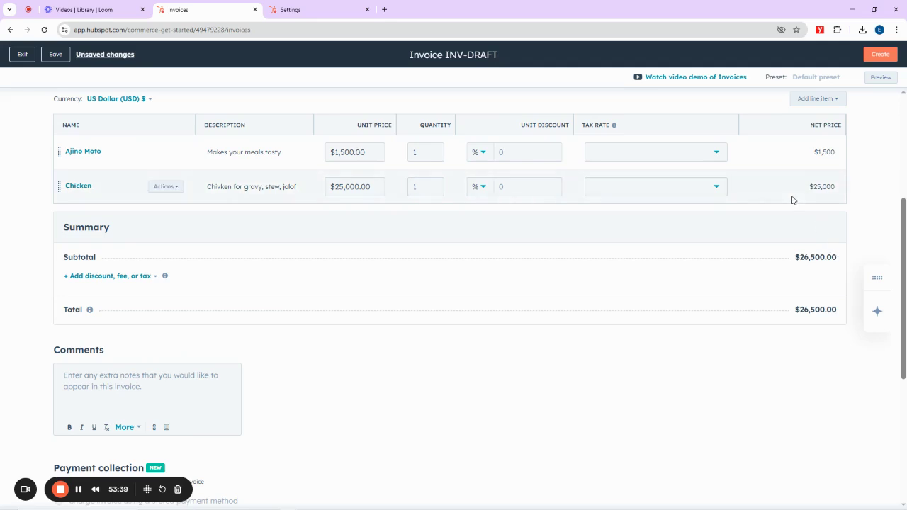
{"action": "scroll", "coordinate": [724, 168], "scroll_direction": "up", "scroll_amount": 3}
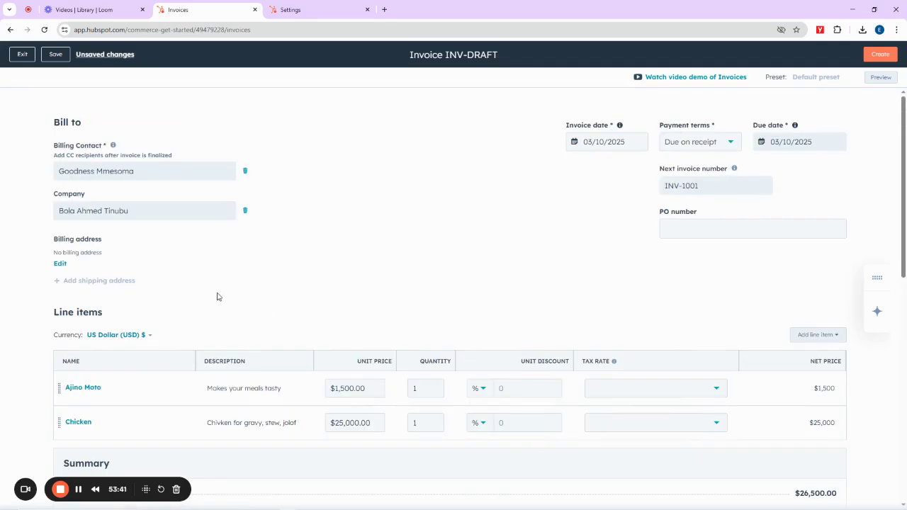
{"action": "scroll", "coordinate": [540, 279], "scroll_direction": "down", "scroll_amount": 4}
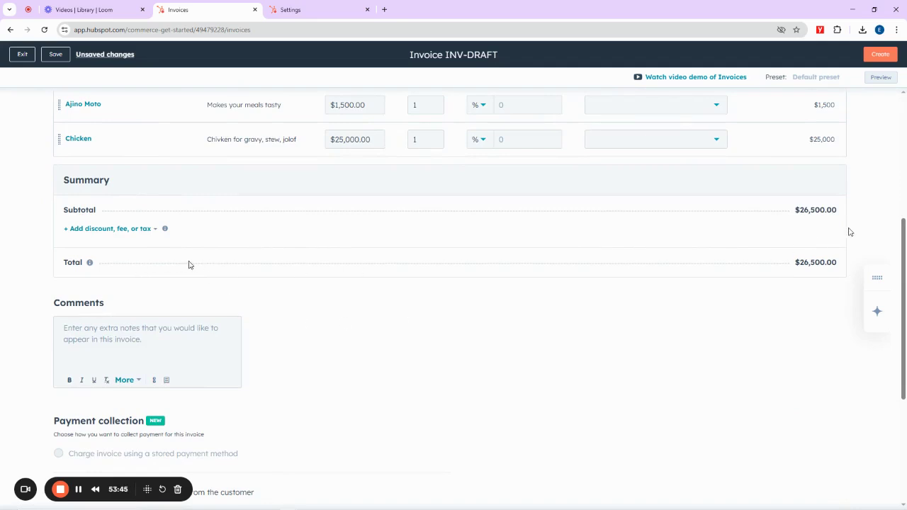
{"action": "scroll", "coordinate": [567, 220], "scroll_direction": "up", "scroll_amount": 4}
{"action": "scroll", "coordinate": [538, 262], "scroll_direction": "down", "scroll_amount": 3}
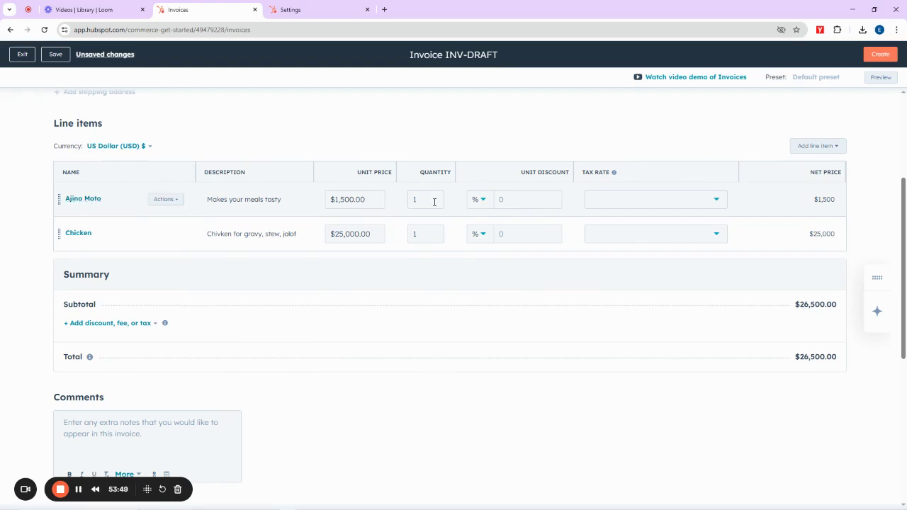
{"action": "left_click_drag", "start_coordinate": [424, 199], "coordinate": [399, 201]}
{"action": "type", "text": "25"}
{"action": "left_click", "coordinate": [398, 201]}
Set the unit discount of the Ajino Moto line item to 10%
{"action": "left_click_drag", "start_coordinate": [368, 201], "coordinate": [313, 204]}
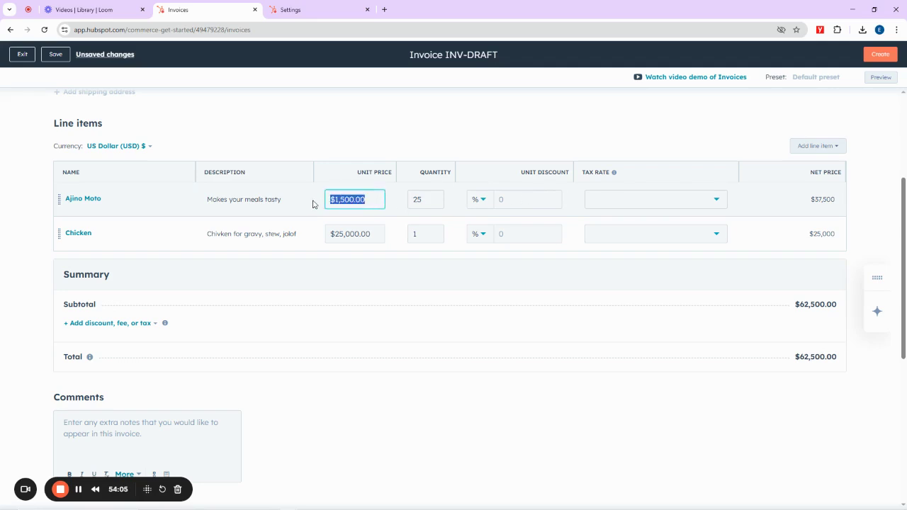
{"action": "left_click", "coordinate": [519, 202]}
{"action": "type", "text": "1"}
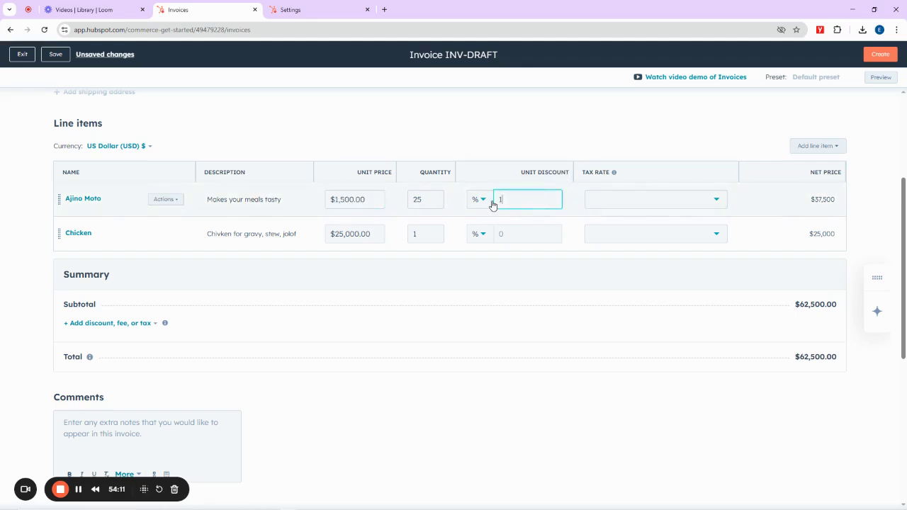
{"action": "left_click", "coordinate": [493, 206]}
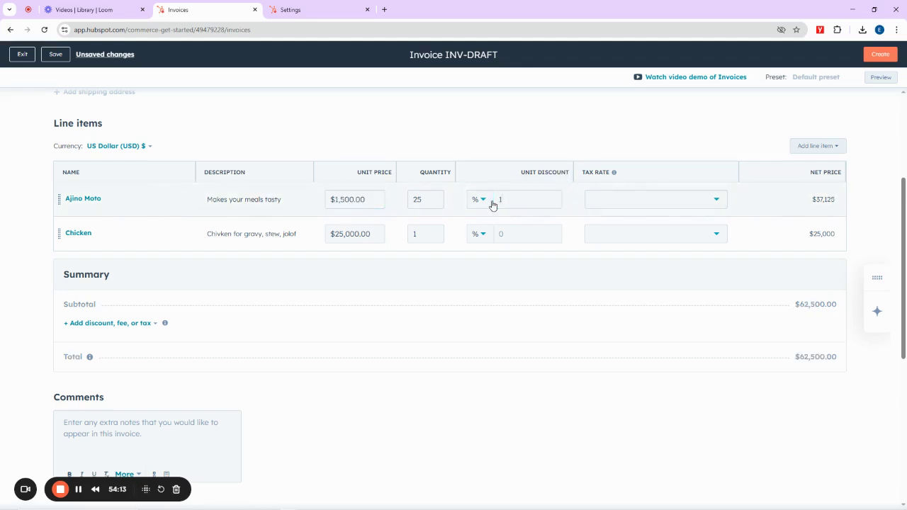
{"action": "left_click", "coordinate": [521, 203]}
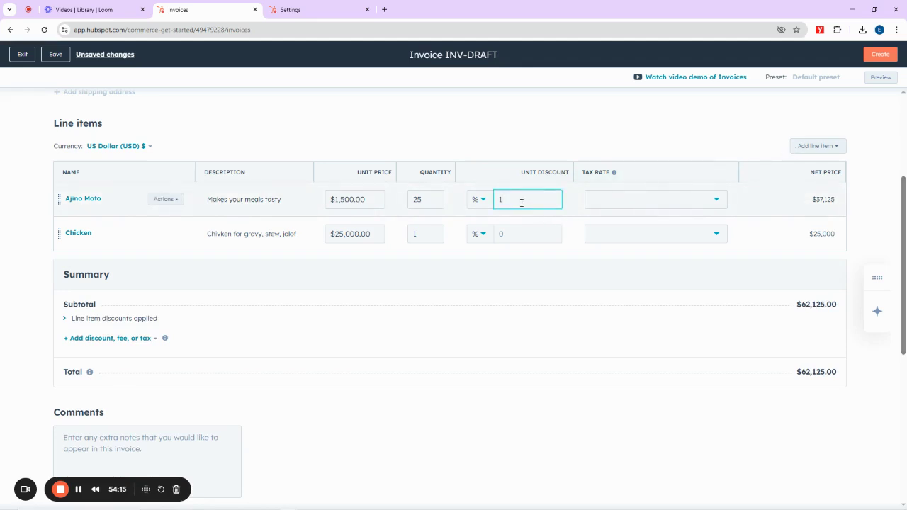
{"action": "type", "text": "0"}
{"action": "left_click", "coordinate": [613, 145]}
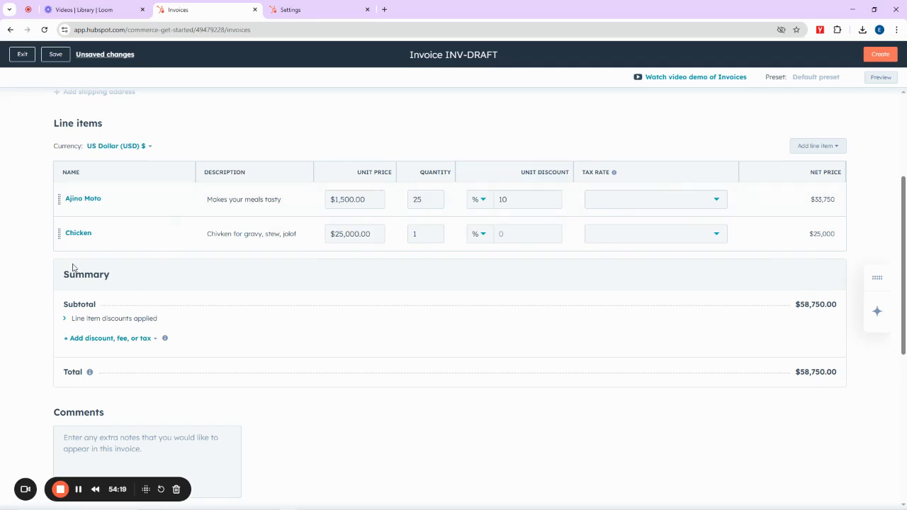
Set the Chicken line item's quantity to 3 and its unit discount to 1%
{"action": "left_click", "coordinate": [416, 234]}
{"action": "type", "text": "3"}
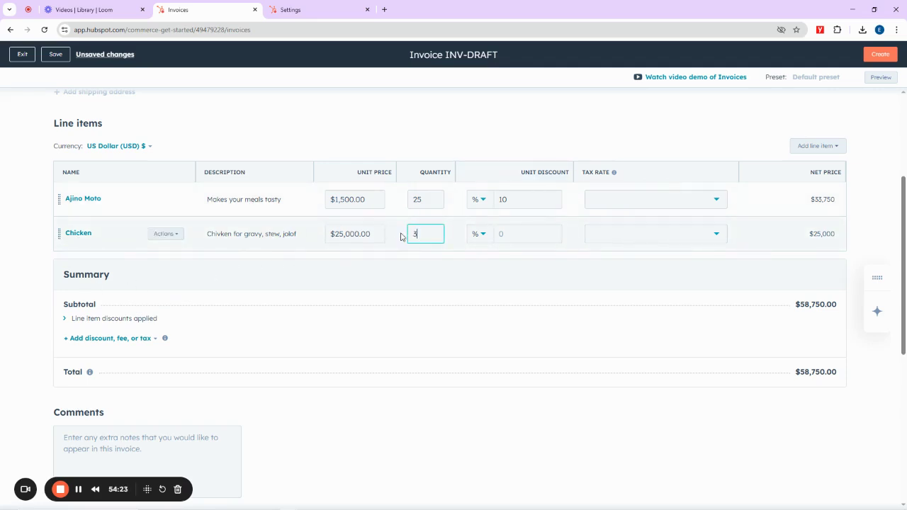
{"action": "left_click", "coordinate": [431, 248]}
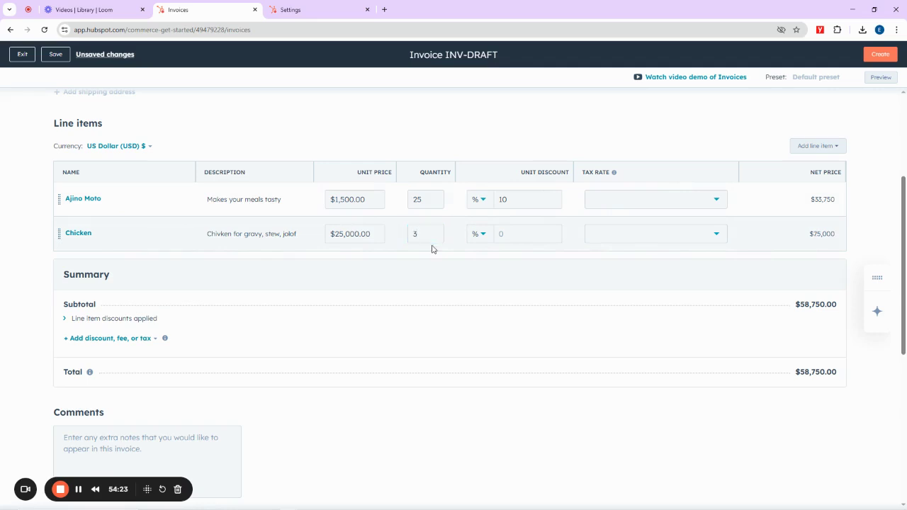
{"action": "left_click", "coordinate": [514, 234]}
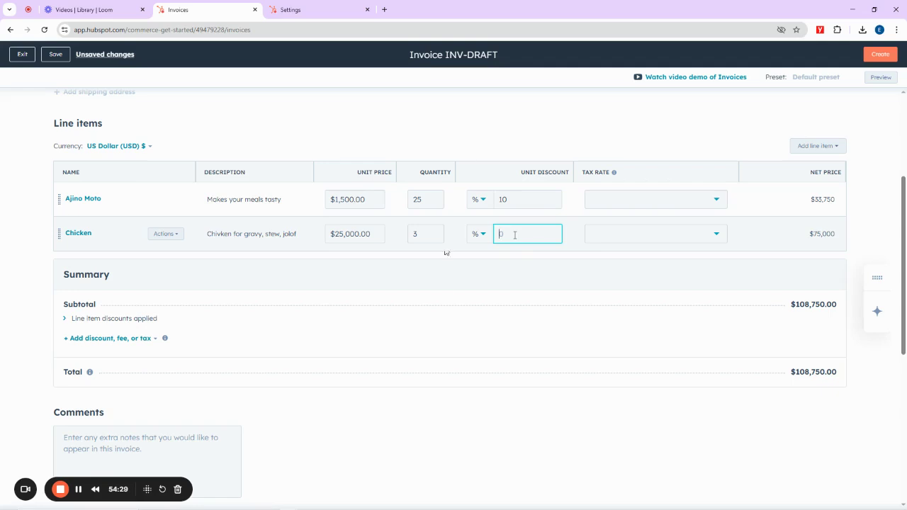
{"action": "type", "text": "1"}
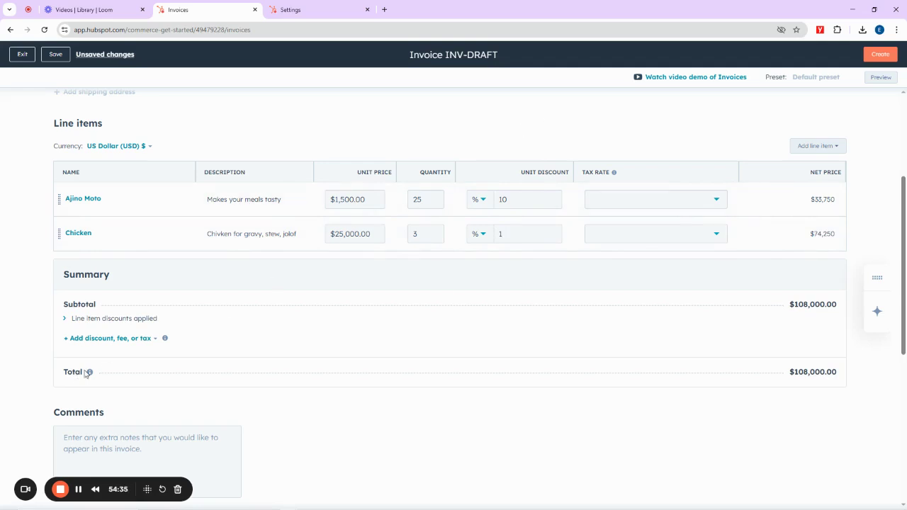
Expand the applied line item discounts in the summary and add a 5% one-time discount named "First Timer Discount"
{"action": "left_click", "coordinate": [65, 319]}
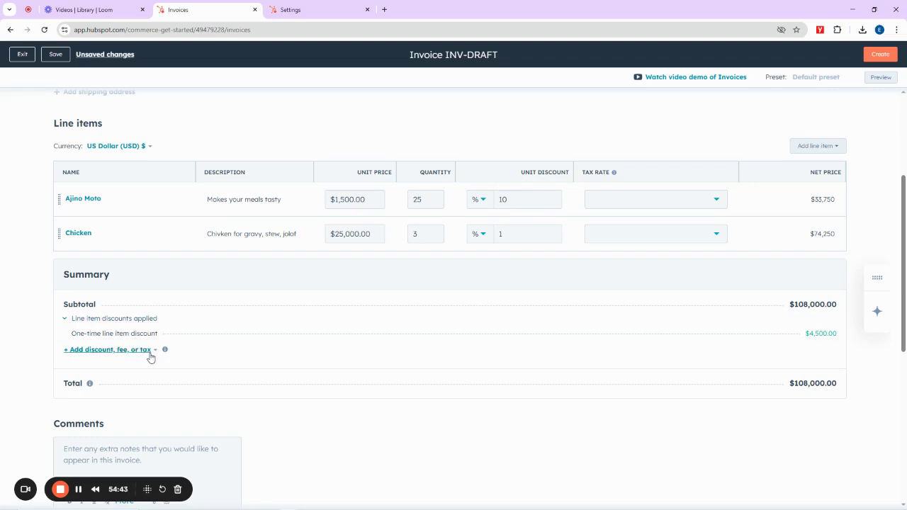
{"action": "left_click", "coordinate": [97, 354]}
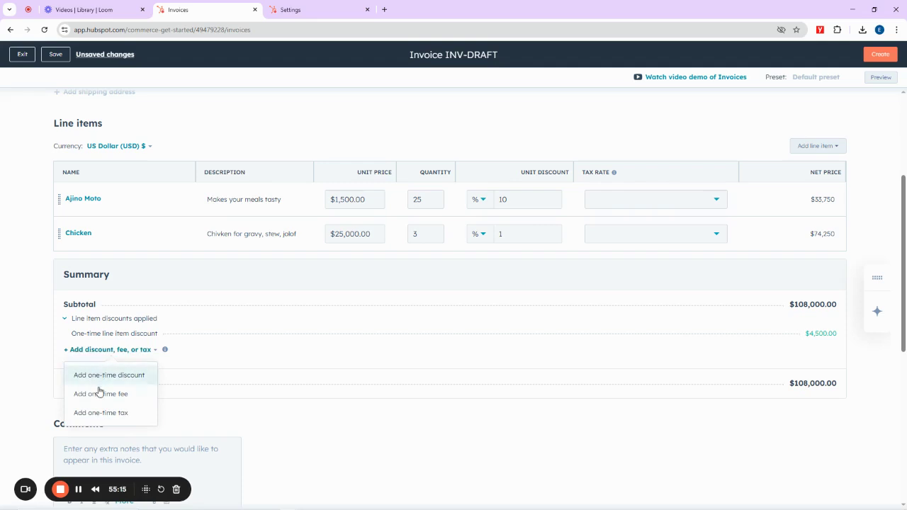
{"action": "left_click", "coordinate": [111, 376]}
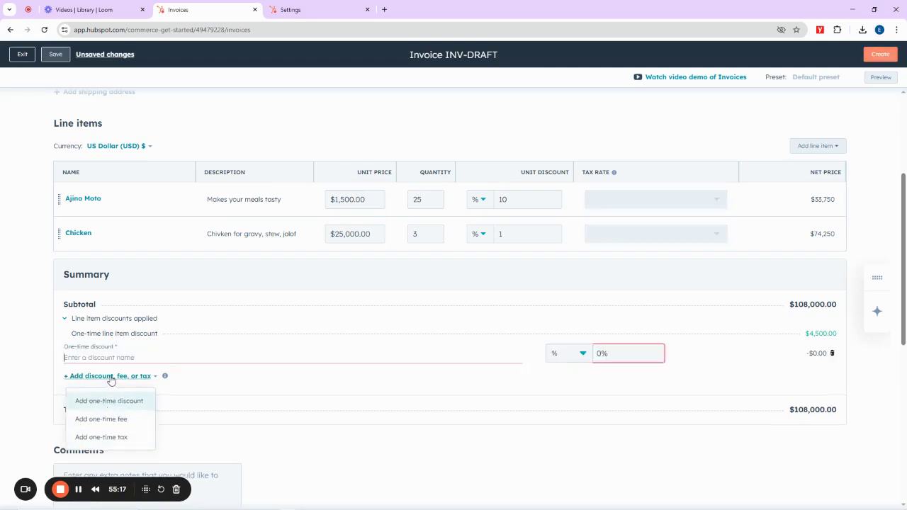
{"action": "left_click", "coordinate": [108, 359]}
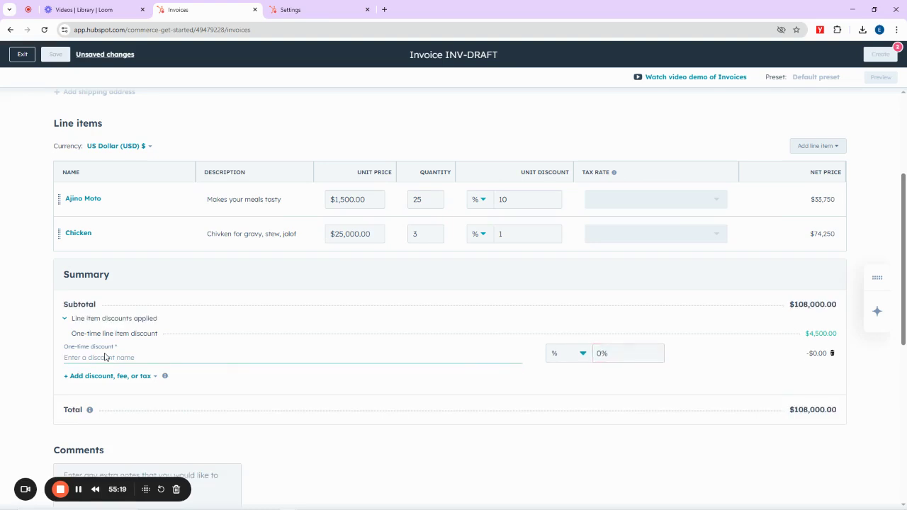
{"action": "type", "text": "First To"}
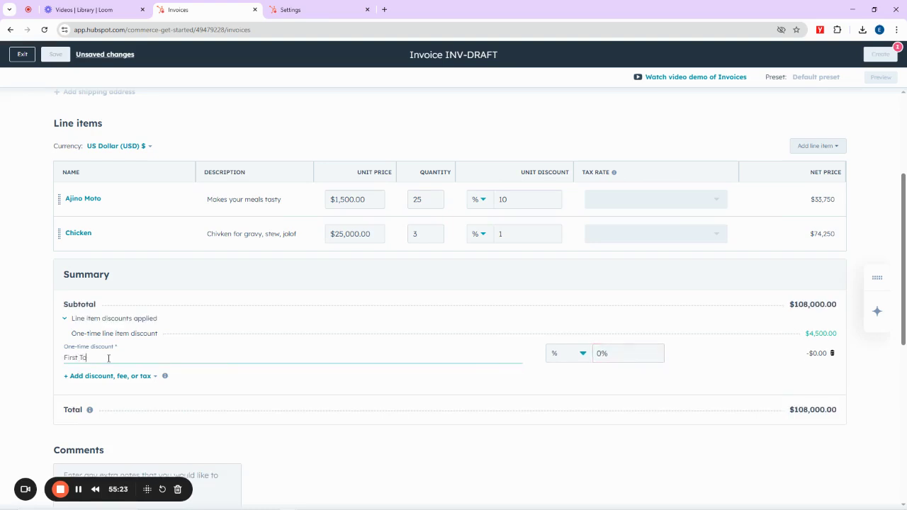
{"action": "key", "text": "BackSpace"}
{"action": "type", "text": "imer Discount"}
{"action": "left_click", "coordinate": [595, 349]}
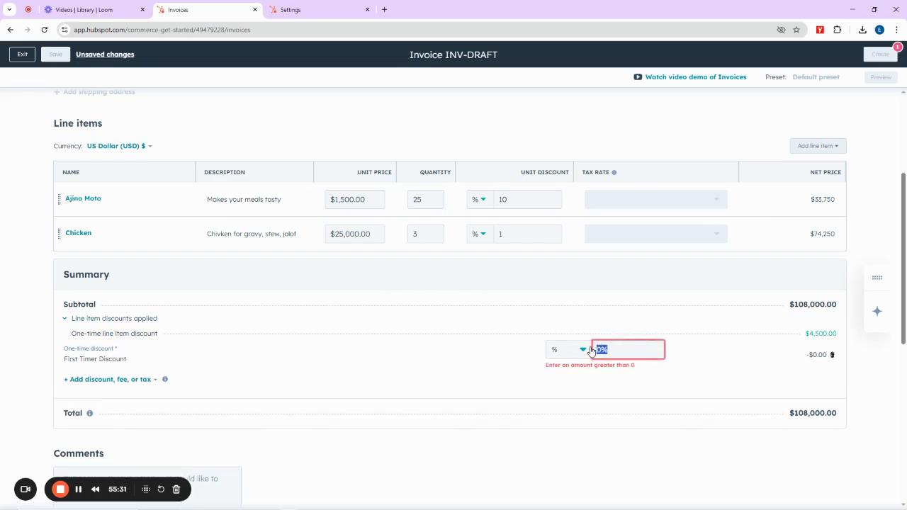
{"action": "type", "text": "5"}
{"action": "left_click", "coordinate": [641, 328]}
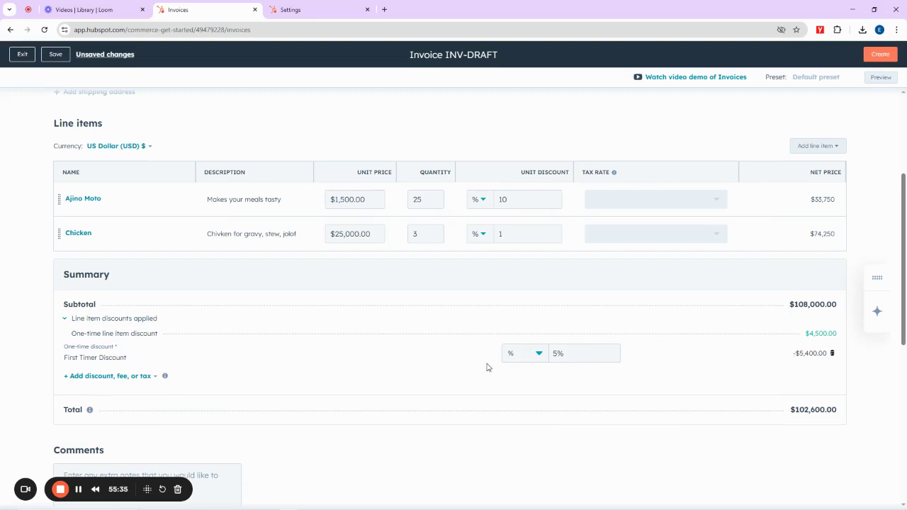
Add a 7.5% one-time tax named "One time Tax" to the invoice summary
{"action": "left_click", "coordinate": [118, 377]}
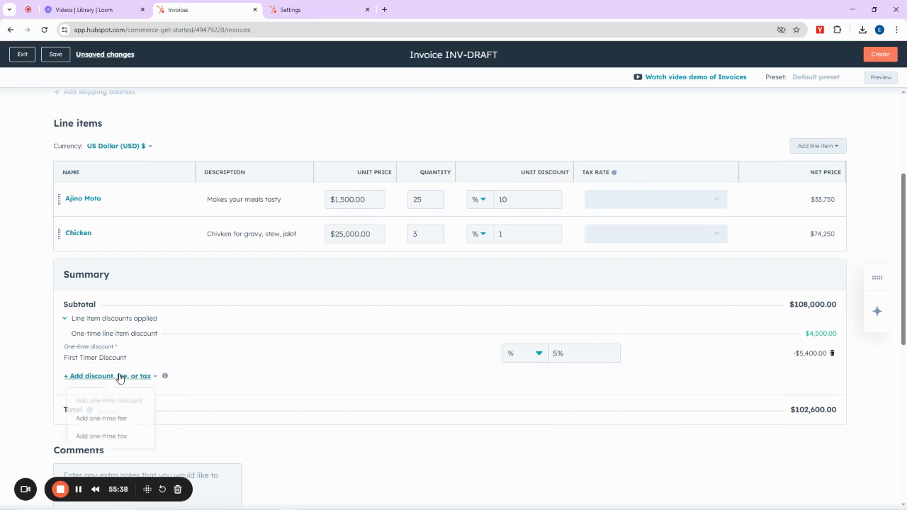
{"action": "left_click", "coordinate": [100, 439]}
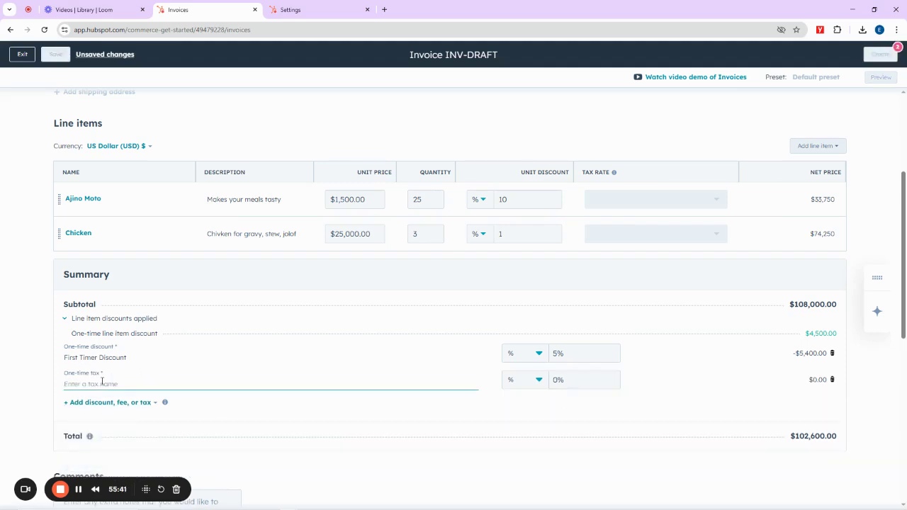
{"action": "type", "text": "One"}
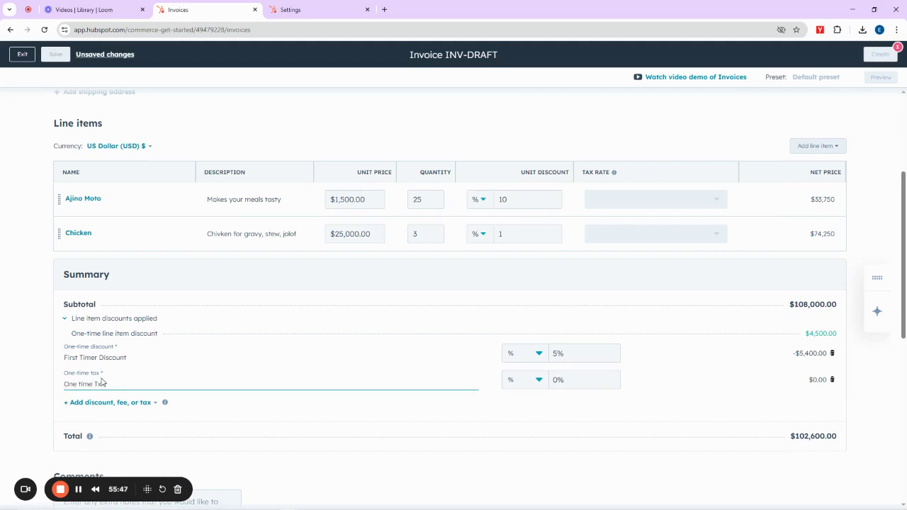
{"action": "type", "text": " time Tax"}
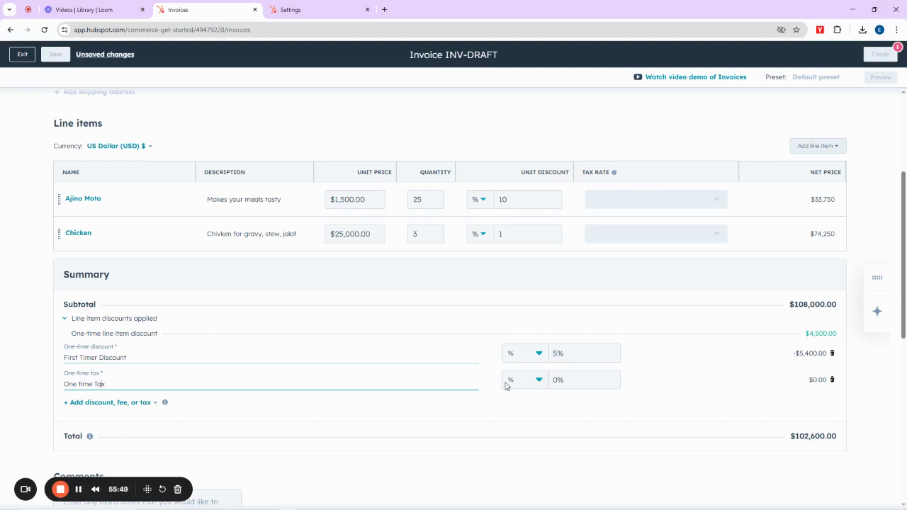
{"action": "left_click", "coordinate": [568, 382]}
{"action": "left_click_drag", "start_coordinate": [567, 377], "coordinate": [543, 385]}
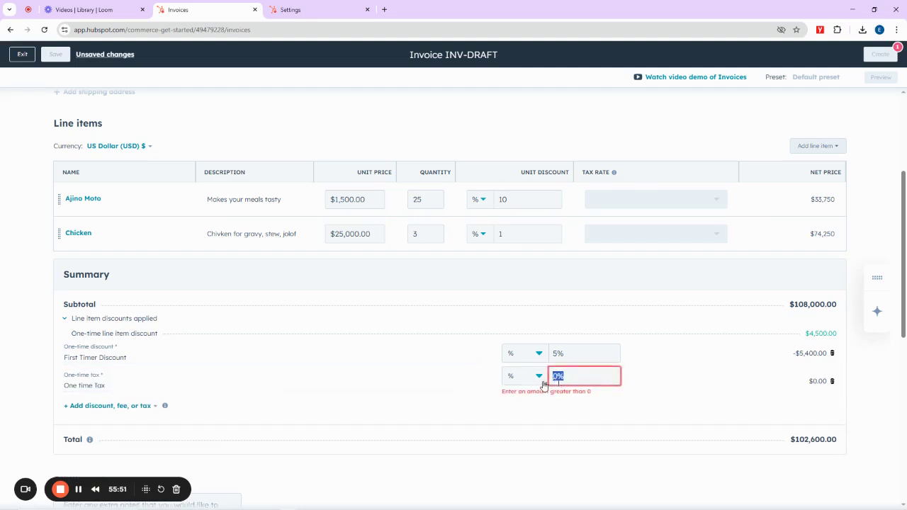
{"action": "type", "text": "7.5"}
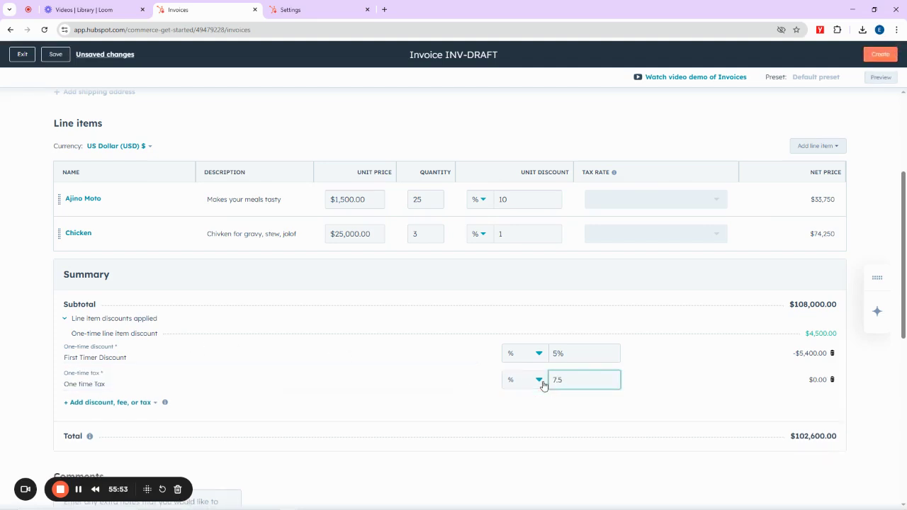
{"action": "left_click", "coordinate": [594, 296]}
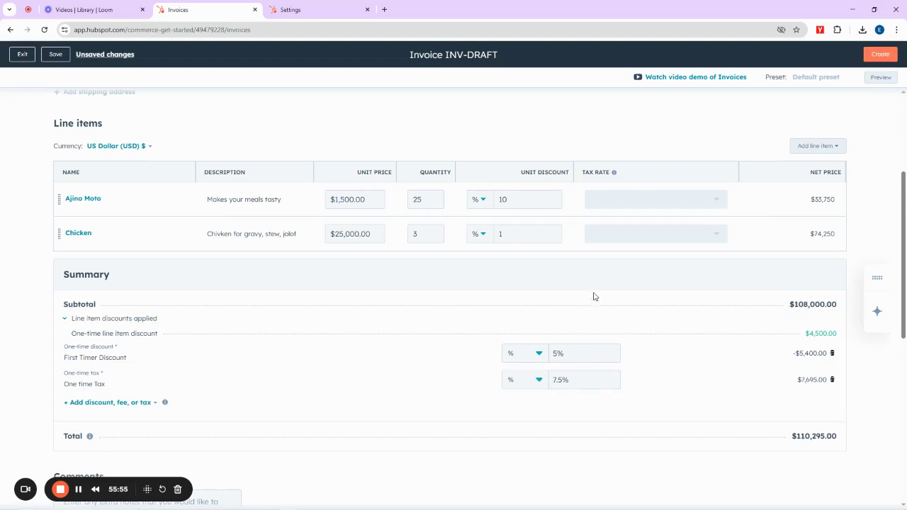
Review the draft invoice from its payment collection section to its billing details, and create it
{"action": "scroll", "coordinate": [258, 382], "scroll_direction": "down", "scroll_amount": 5}
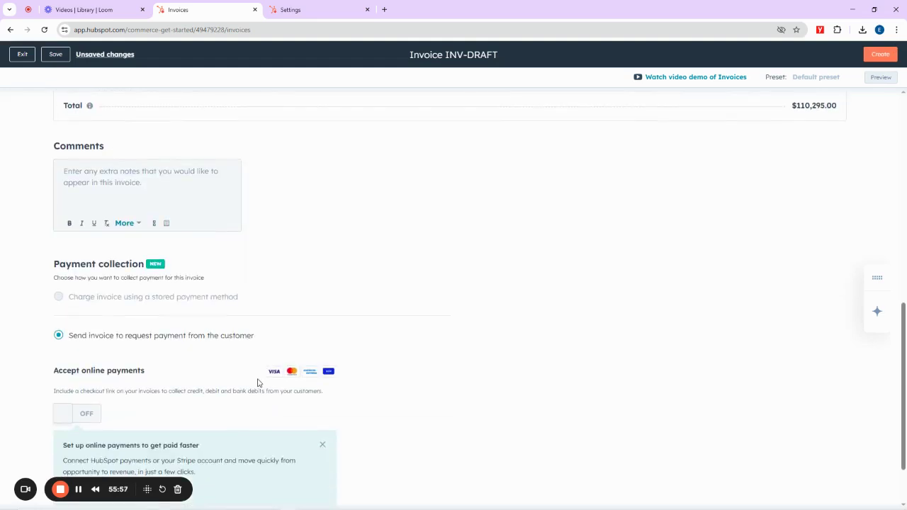
{"action": "scroll", "coordinate": [255, 379], "scroll_direction": "up", "scroll_amount": 4}
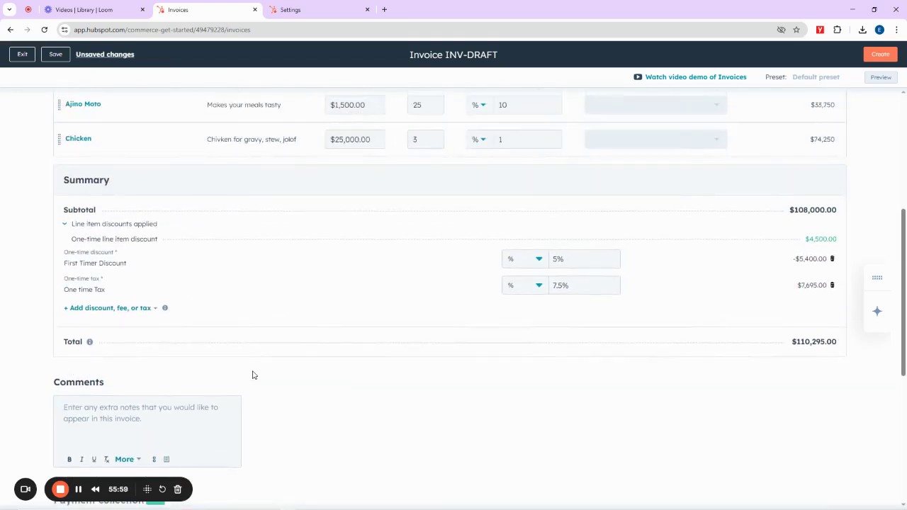
{"action": "scroll", "coordinate": [785, 202], "scroll_direction": "up", "scroll_amount": 4}
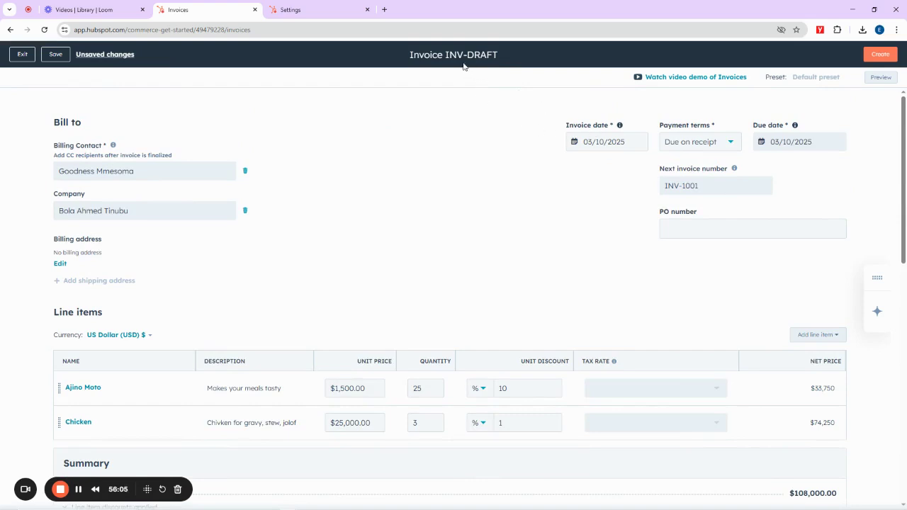
{"action": "left_click", "coordinate": [880, 54]}
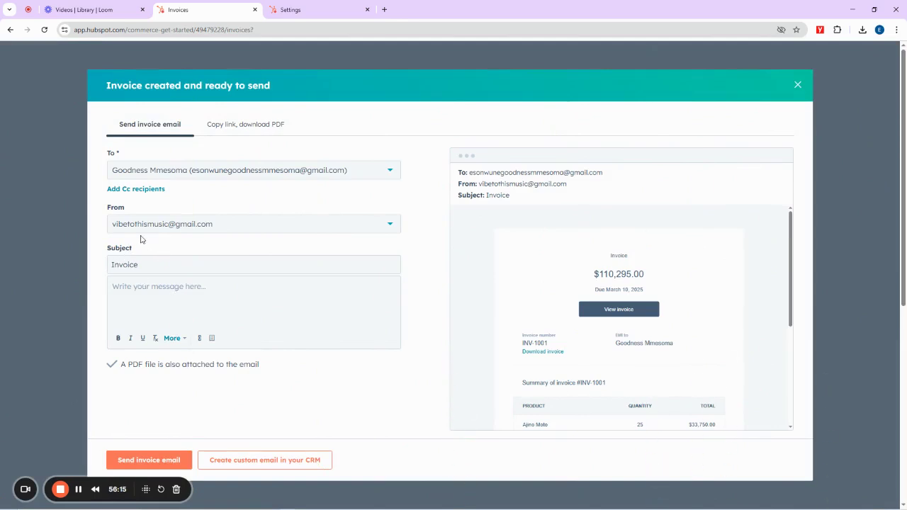
Write the invoice email message "Please kindly pay up this money, before i send you a busty thunder"
{"action": "left_click", "coordinate": [146, 285]}
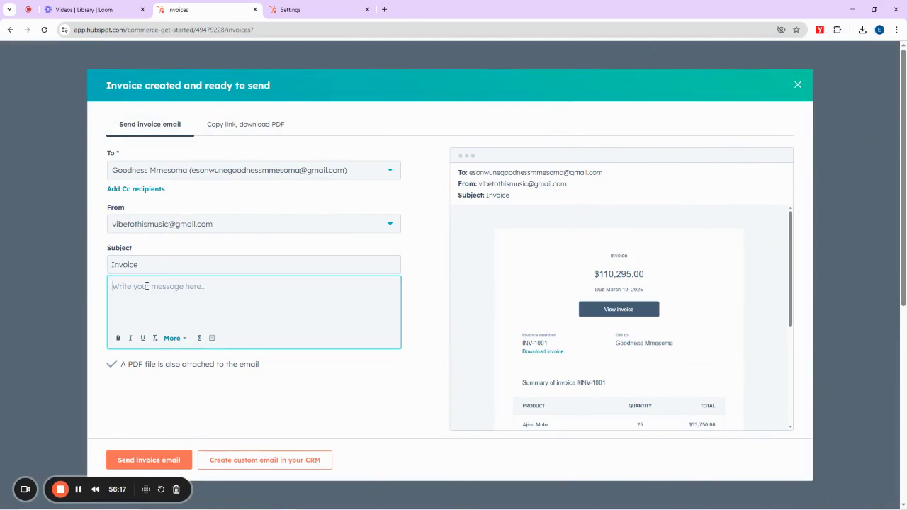
{"action": "type", "text": "Pleasek"}
{"action": "key", "text": "BackSpace"}
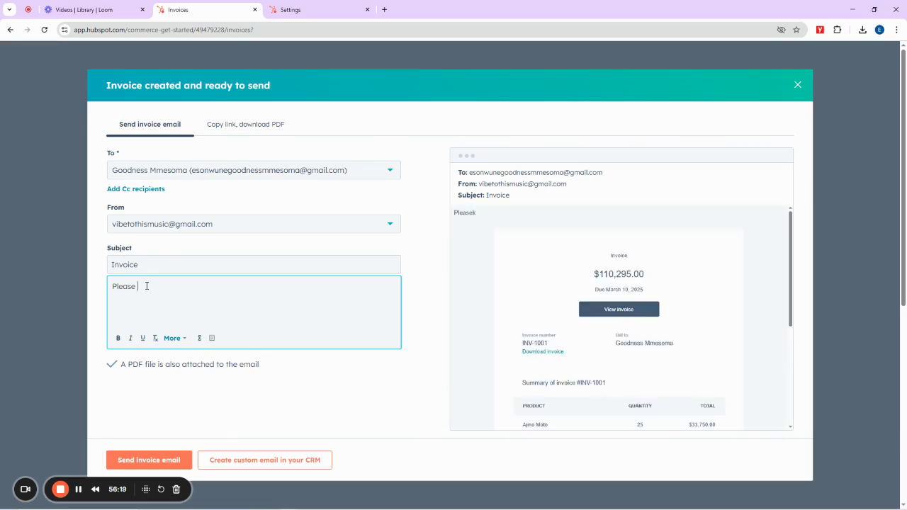
{"action": "type", "text": "kindly pay up this mon"}
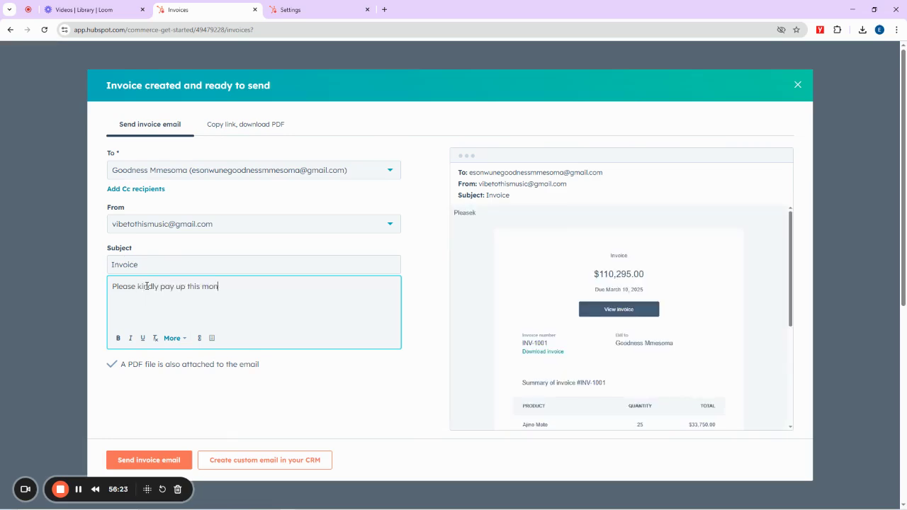
{"action": "type", "text": "ey, befo"}
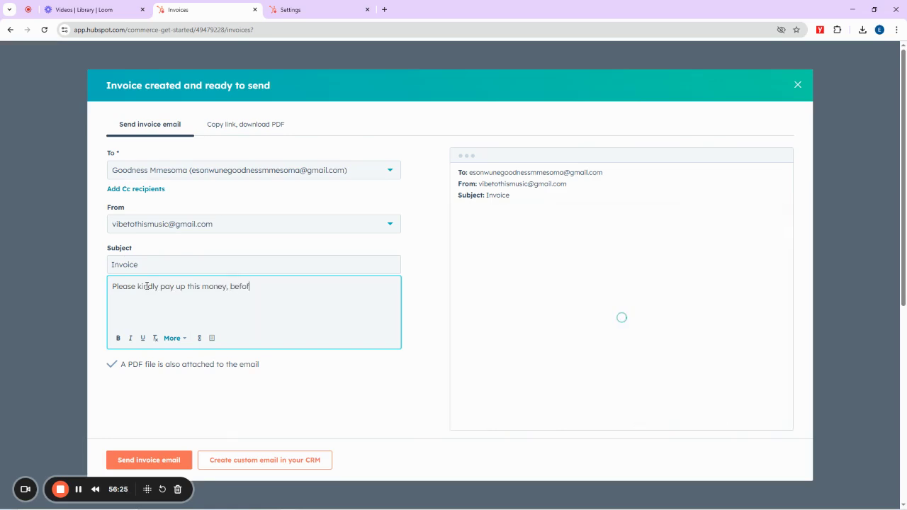
{"action": "type", "text": "ore u"}
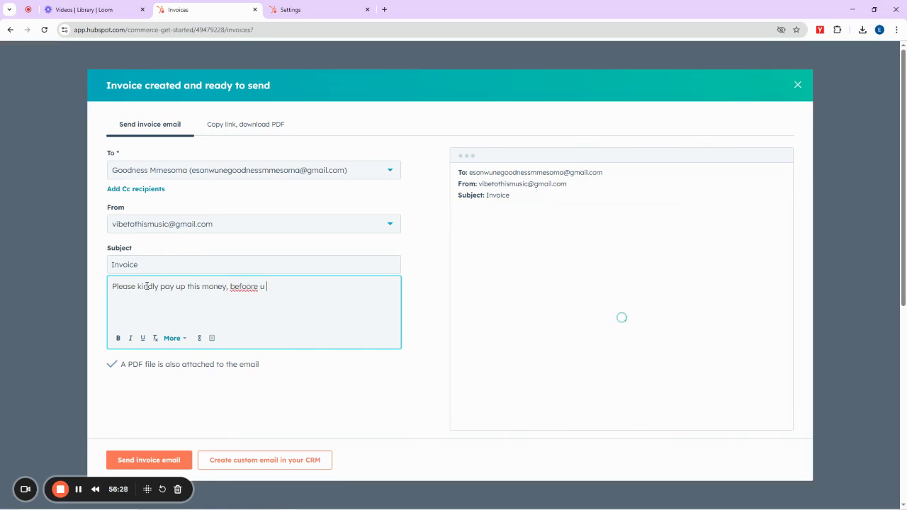
{"action": "key", "text": "BackSpace"}
{"action": "type", "text": "i send you a b"}
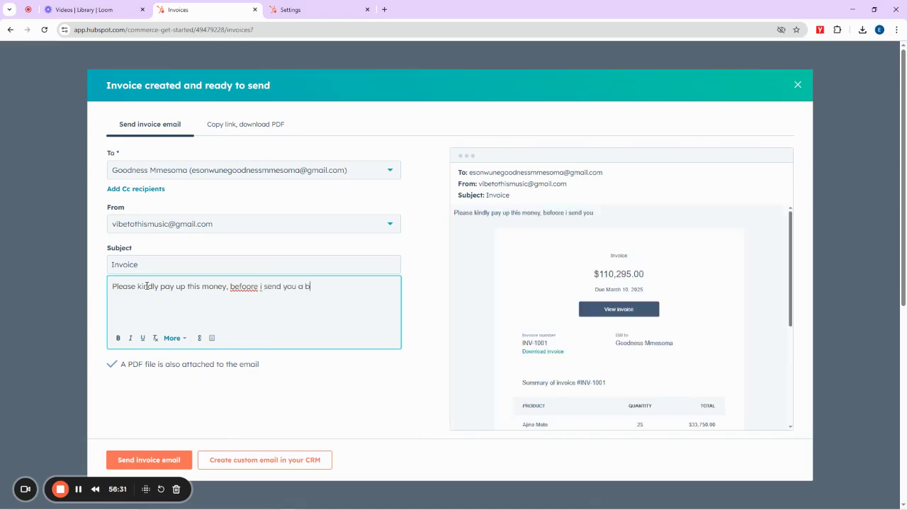
{"action": "type", "text": "usty thunder"}
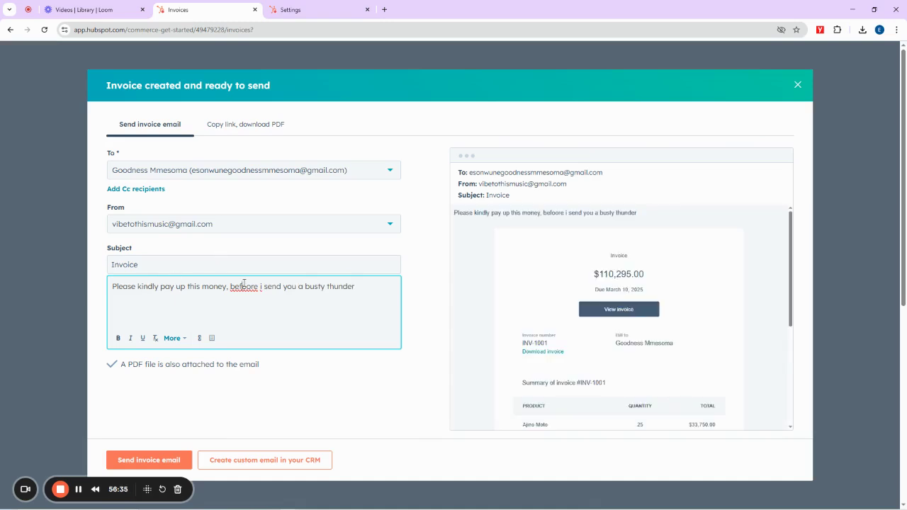
{"action": "key", "text": "Delete"}
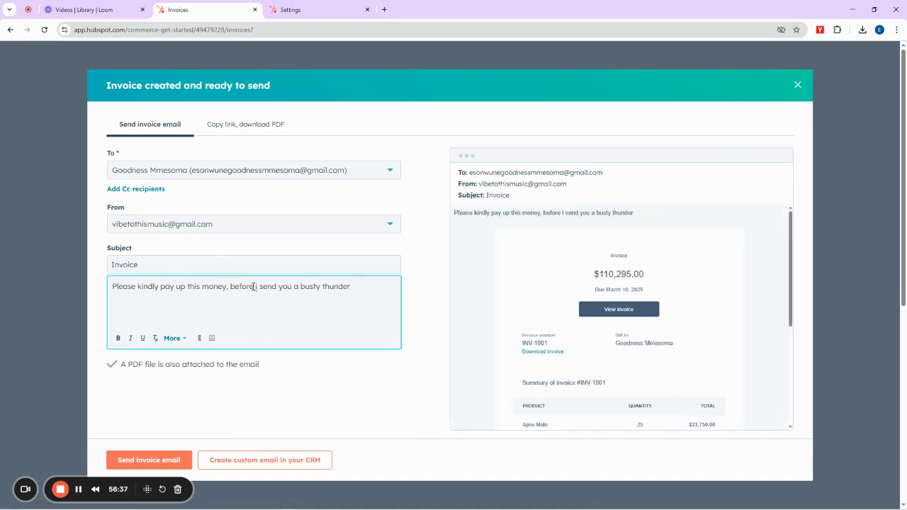
Send the invoice email to the billing contact
{"action": "scroll", "coordinate": [319, 256], "scroll_direction": "down", "scroll_amount": 4}
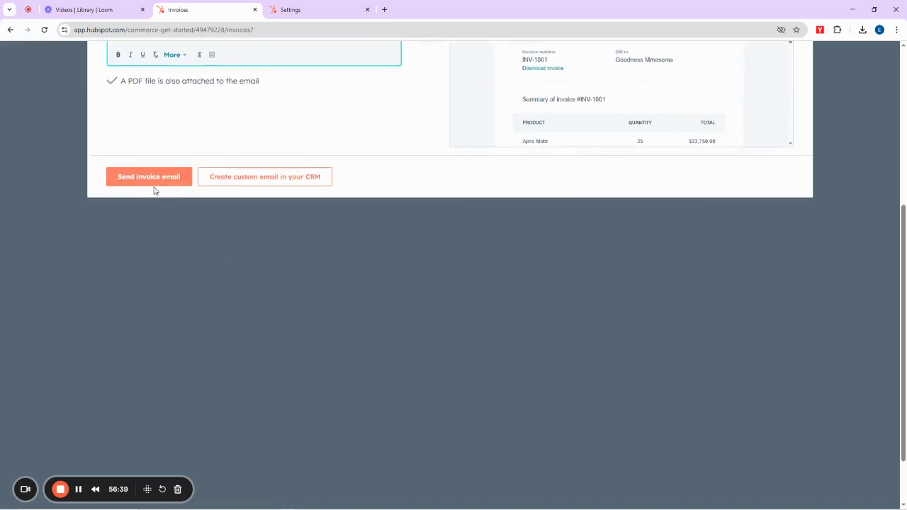
{"action": "scroll", "coordinate": [153, 291], "scroll_direction": "up", "scroll_amount": 2}
{"action": "left_click", "coordinate": [154, 319]}
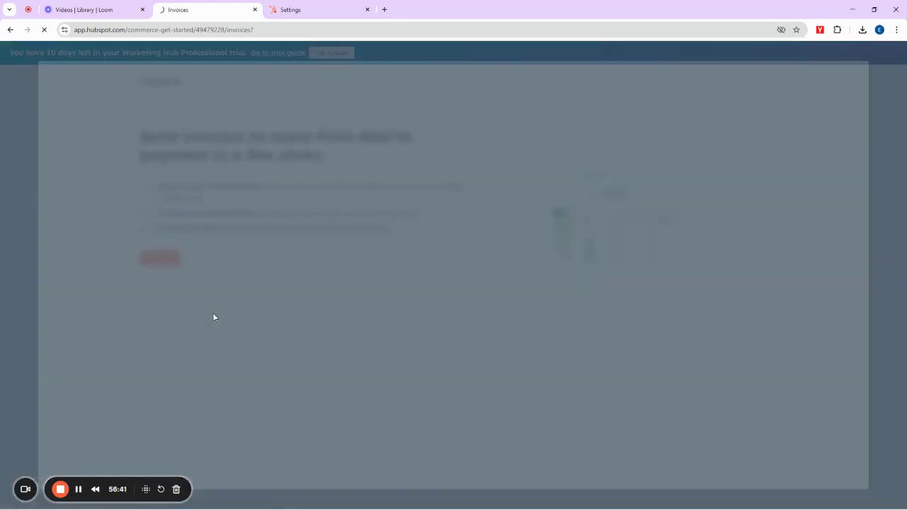